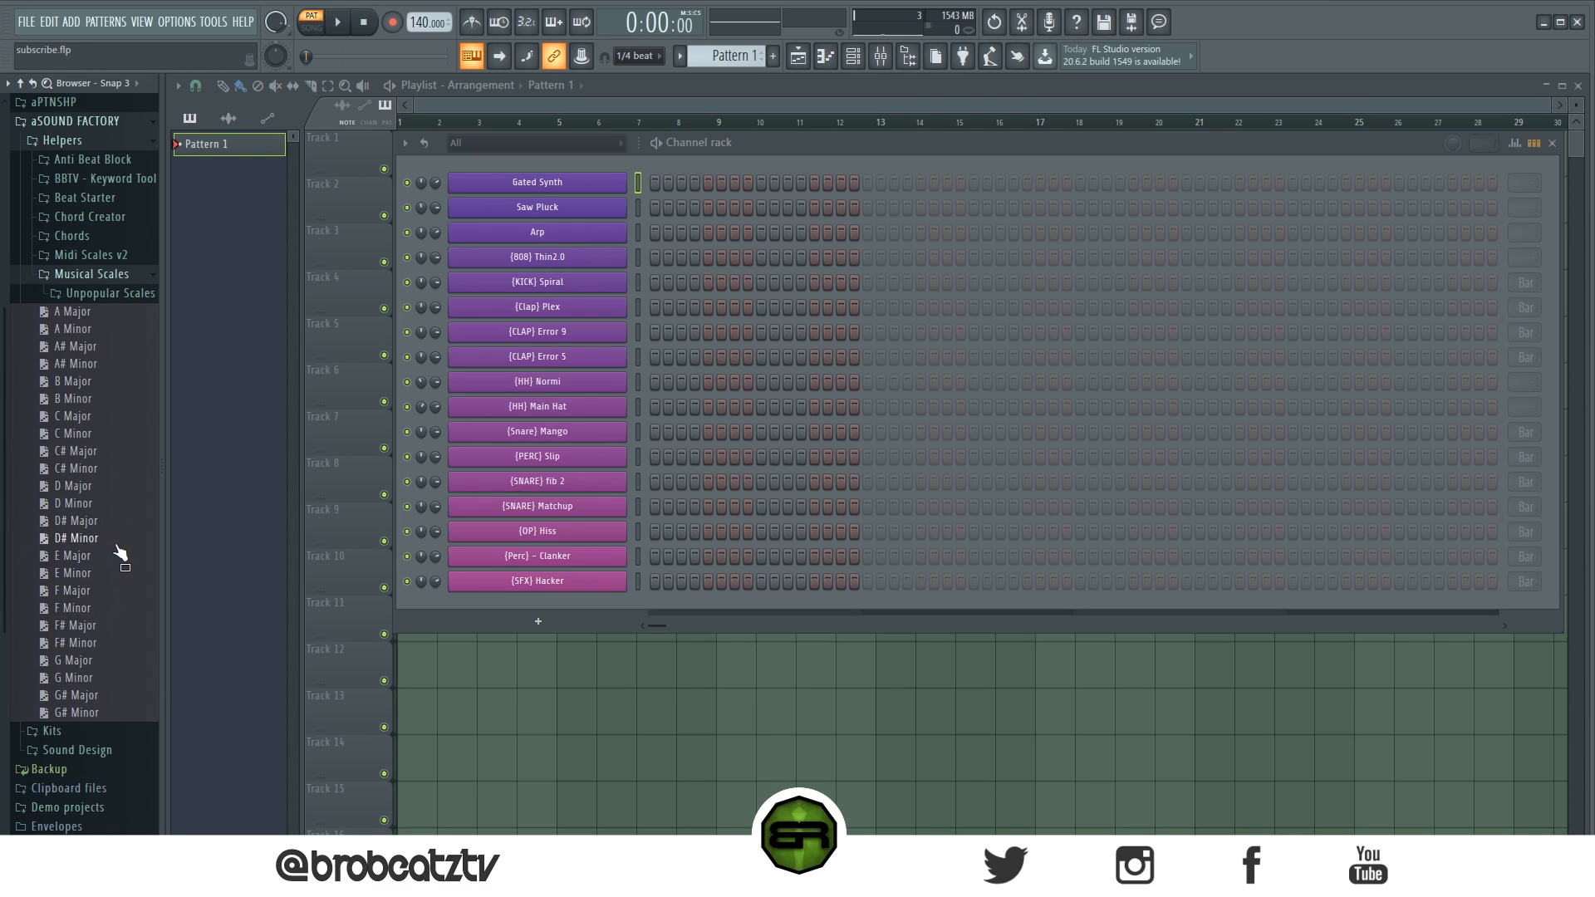
- Load the D# Minor scale helper into the channel rack and rename its channel D# Min
left_click_drag(68, 540, 499, 167)
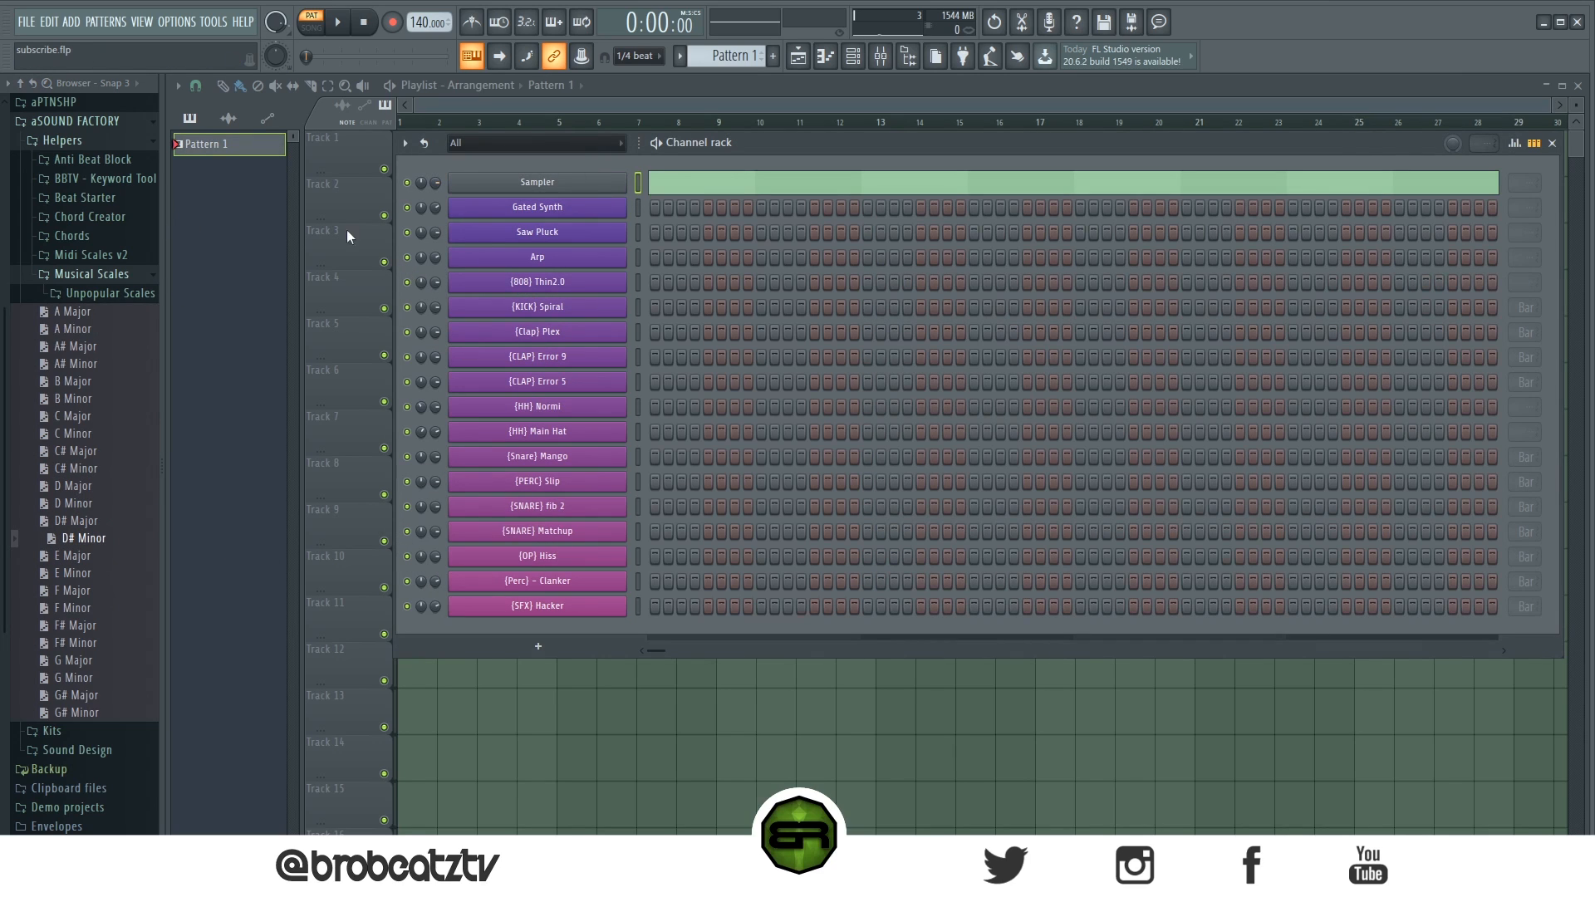
right_click(583, 183)
left_click(723, 220)
type("D# Min")
key("Return")
left_click(128, 122)
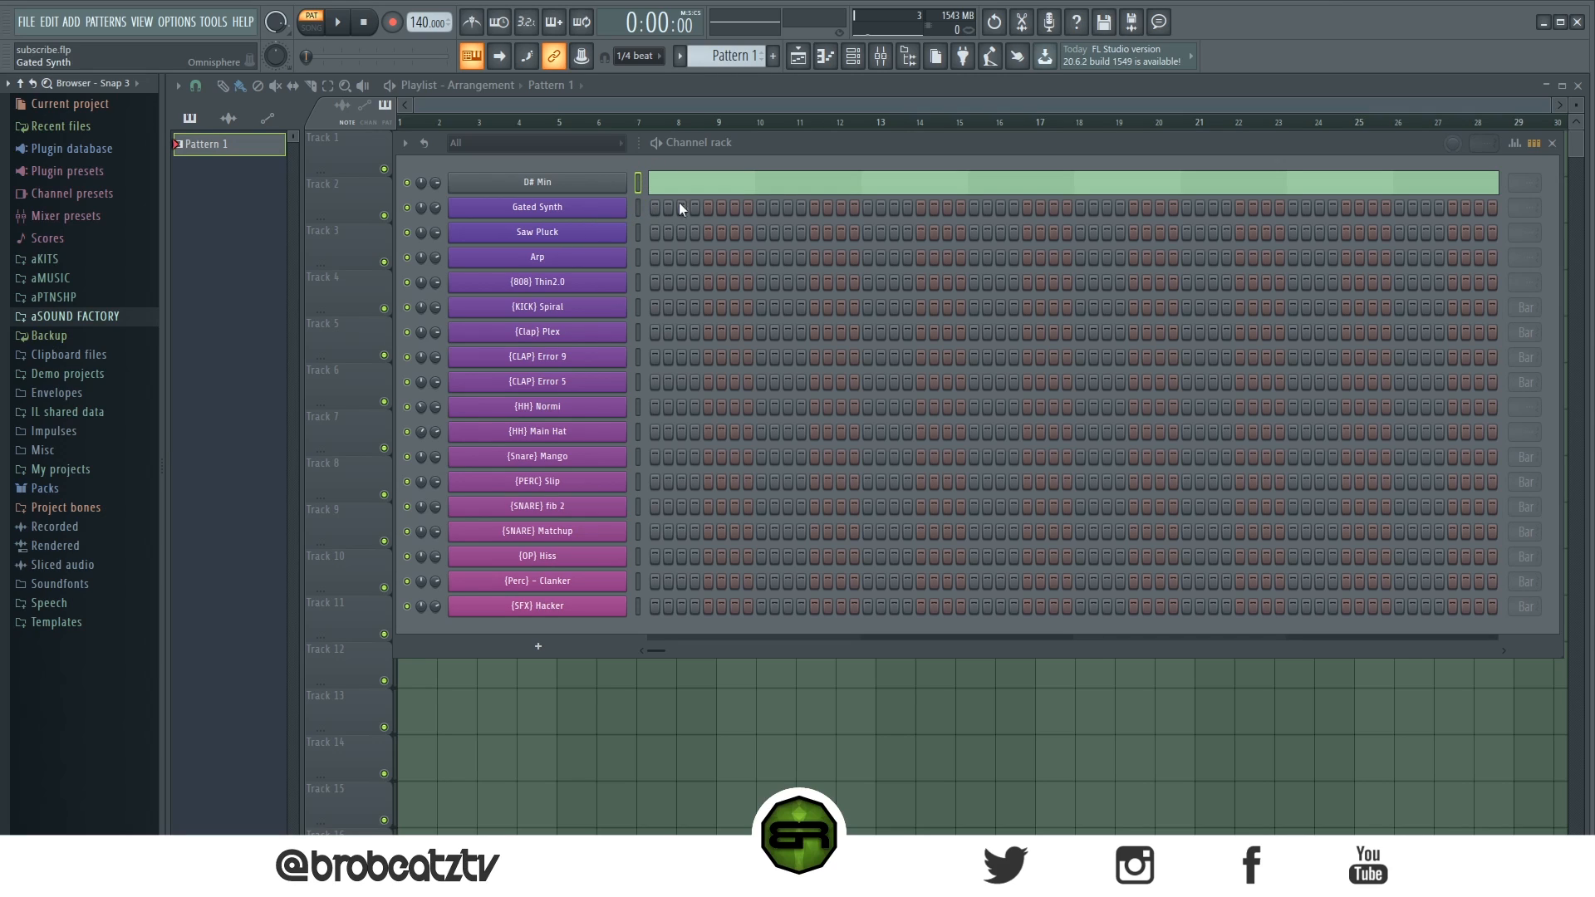
- Open the Gated Synth channel's piano roll
left_click(590, 214)
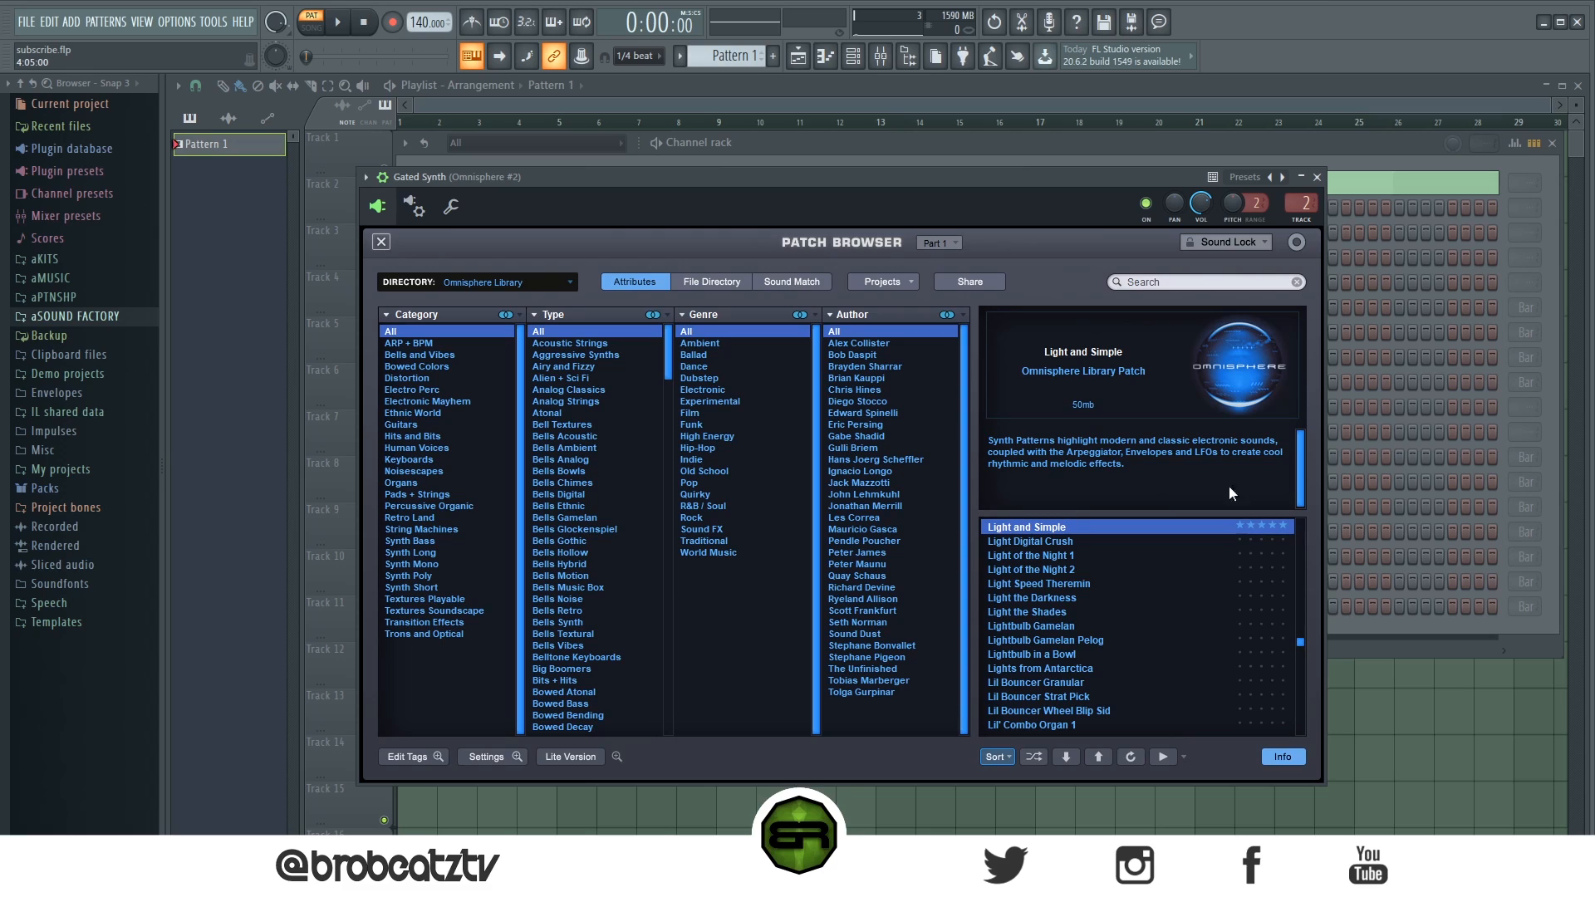
left_click(1317, 178)
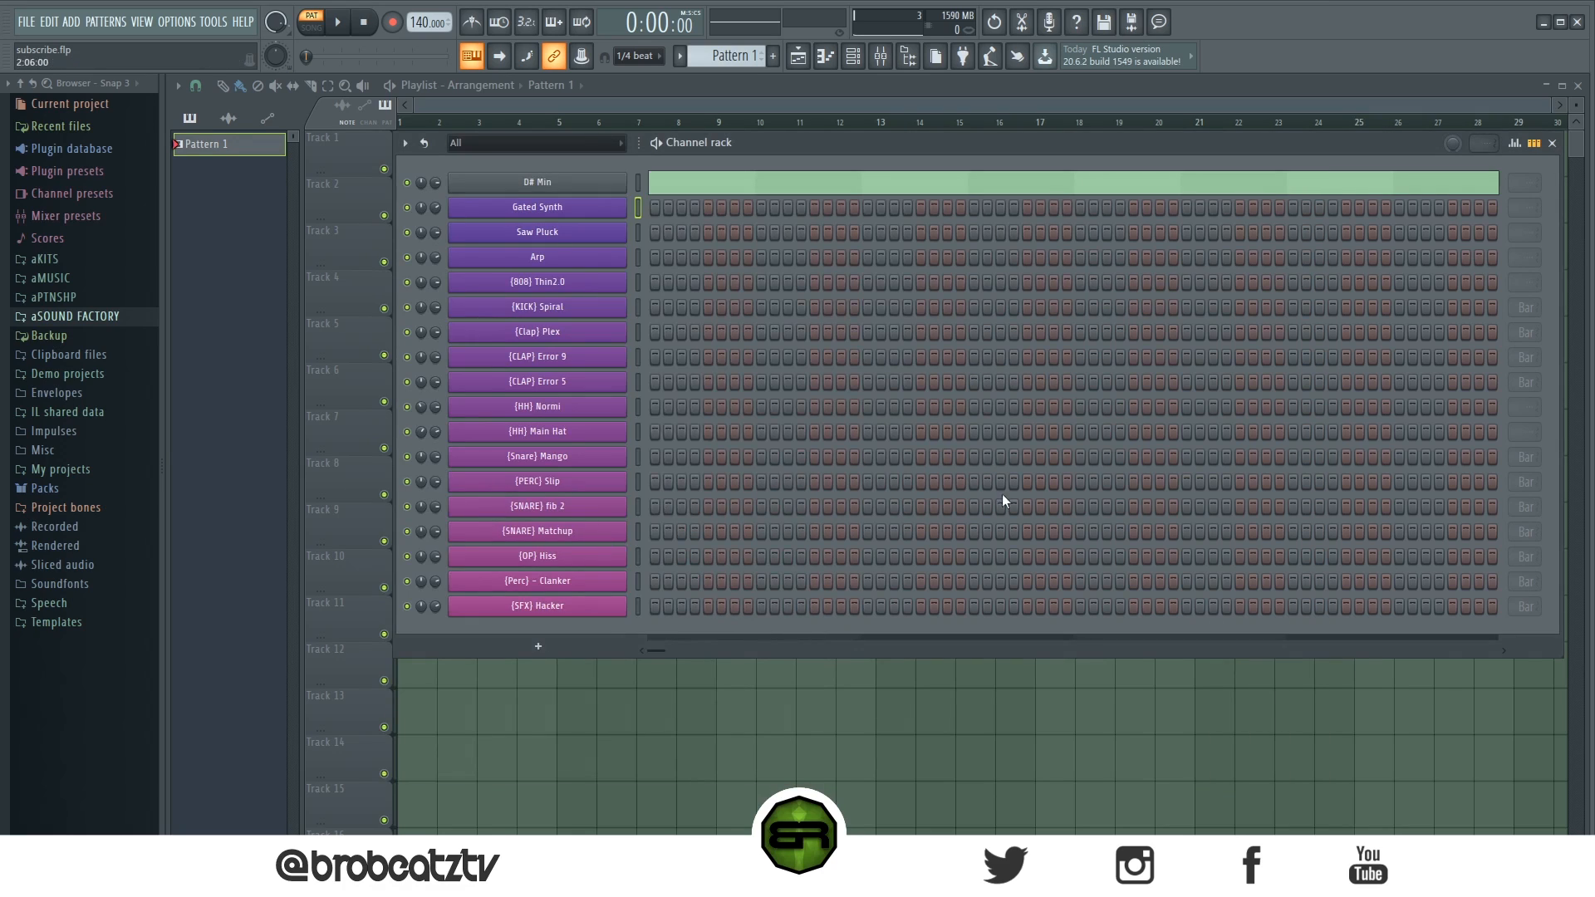
right_click(615, 207)
left_click(665, 212)
right_click(625, 206)
left_click(684, 213)
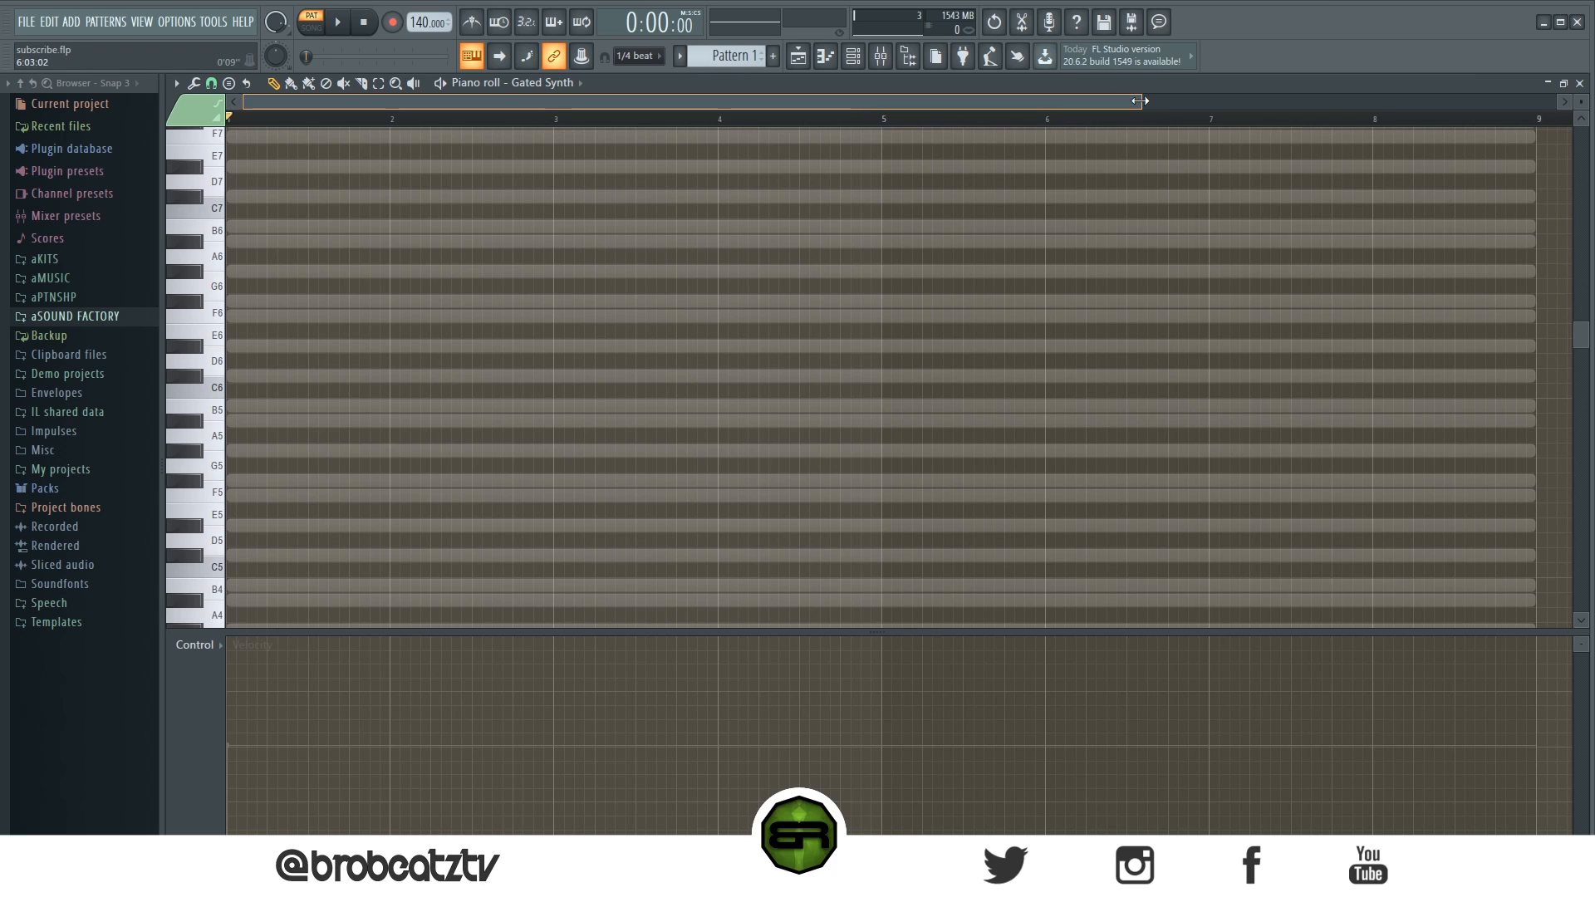
- Enter a D# minor chord of D#6, F#6 and A#6 at the start of the pattern
mouse_move(1140, 100)
left_mouse_down()
mouse_move(776, 99)
mouse_move(839, 128)
mouse_move(739, 126)
mouse_move(734, 102)
left_mouse_up()
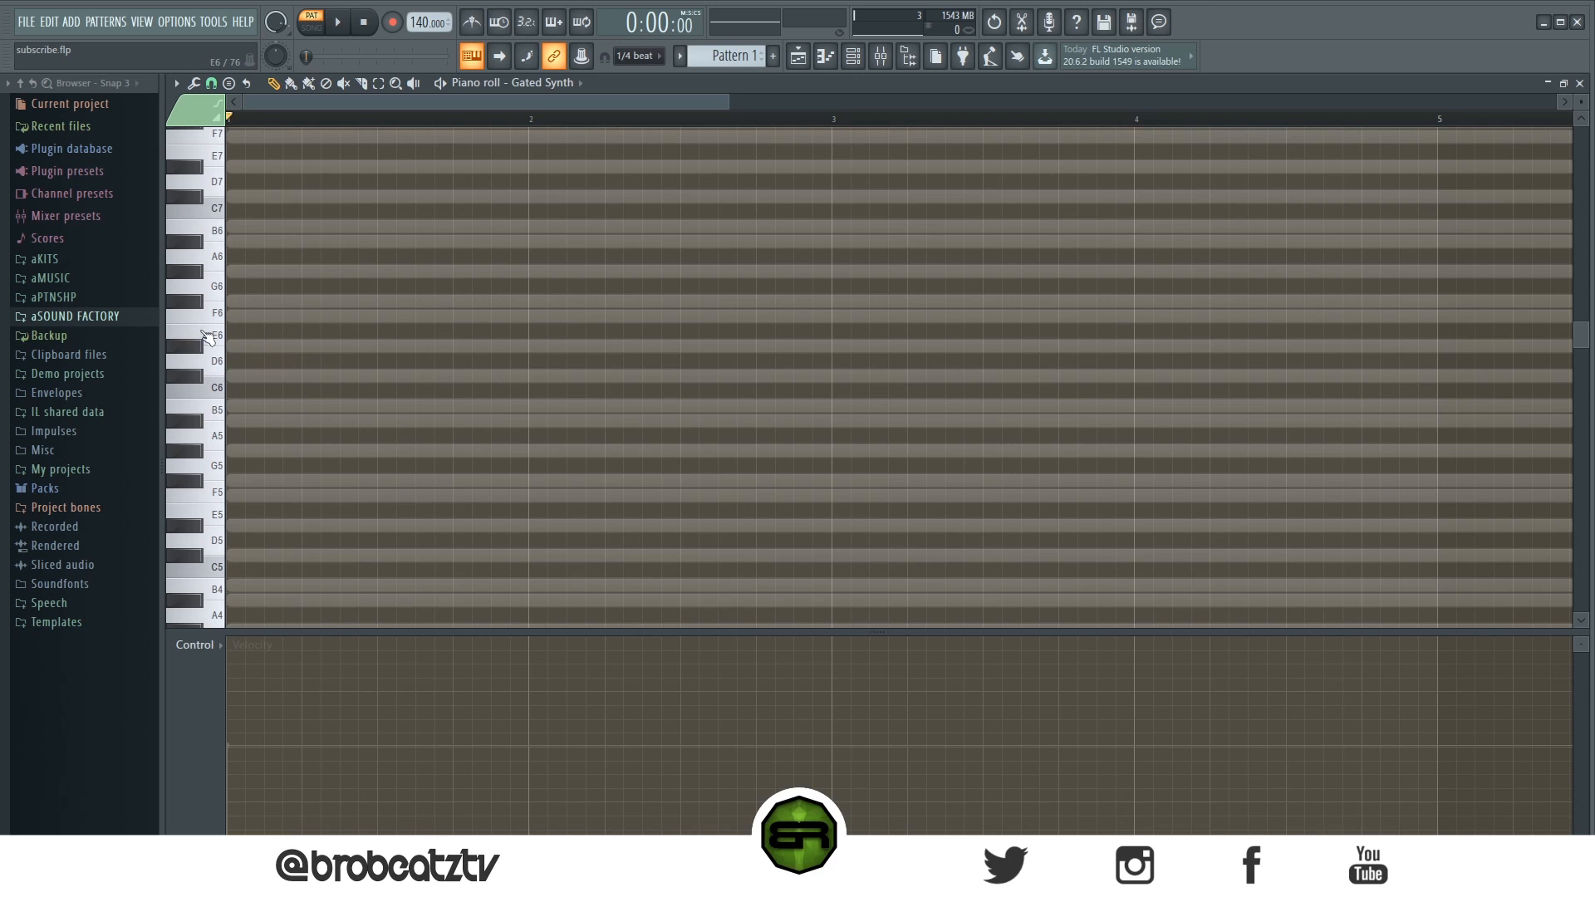
left_click(253, 348)
left_click_drag(238, 304, 234, 301)
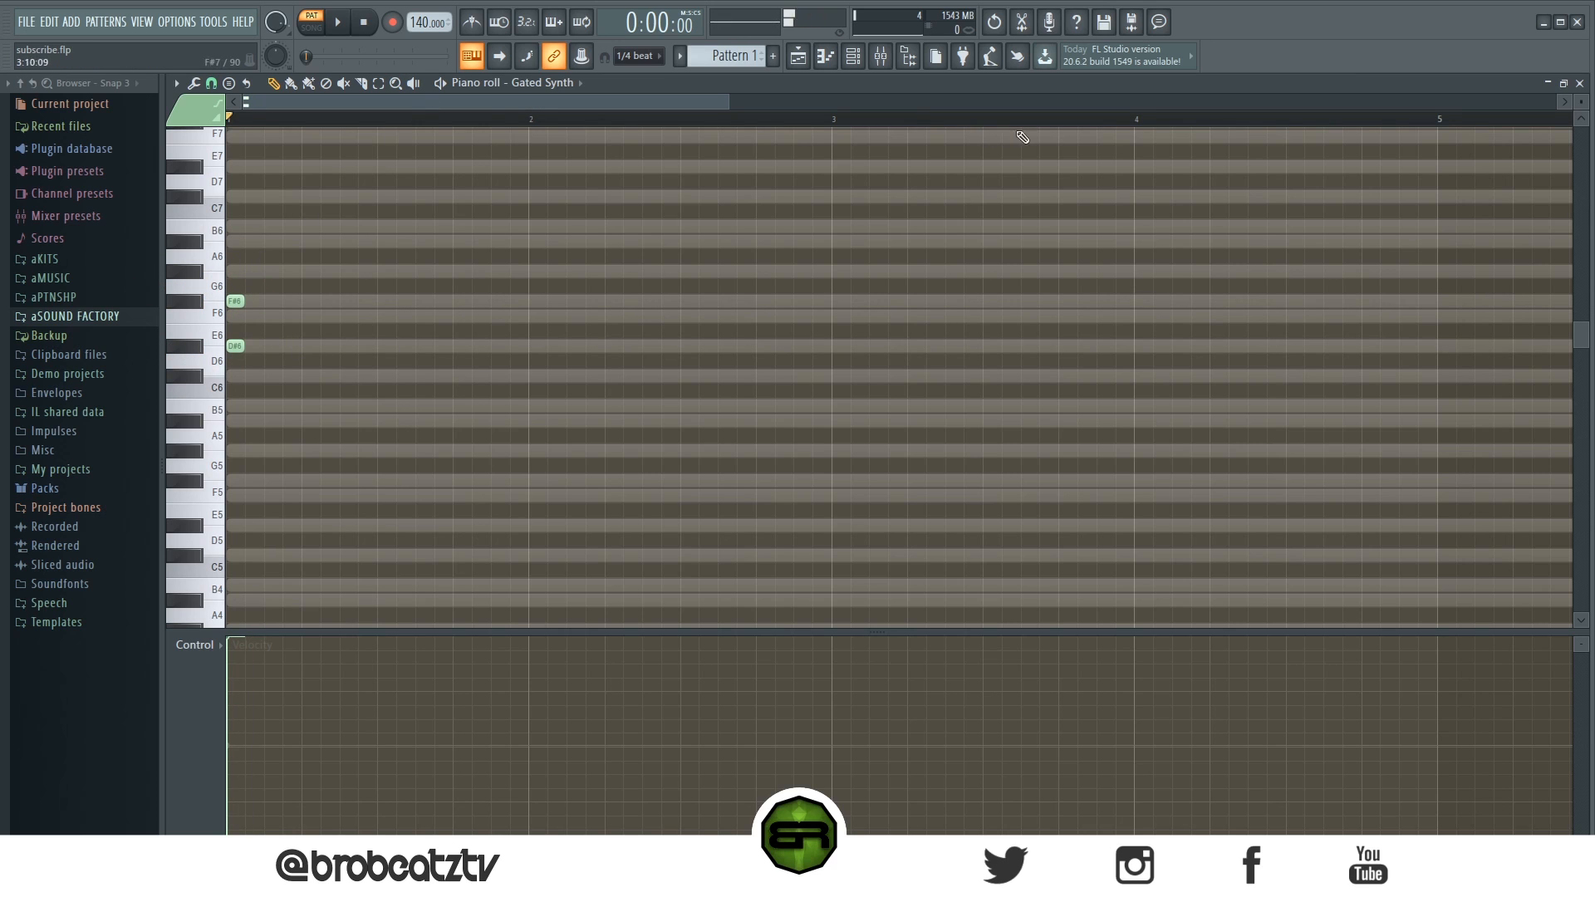
mouse_move(729, 102)
left_mouse_down()
mouse_move(594, 116)
mouse_move(742, 108)
left_mouse_up()
left_click_drag(1580, 102, 1582, 108)
scroll(391, 565, "up", 3)
scroll(292, 401, "down", 2)
left_click(248, 253)
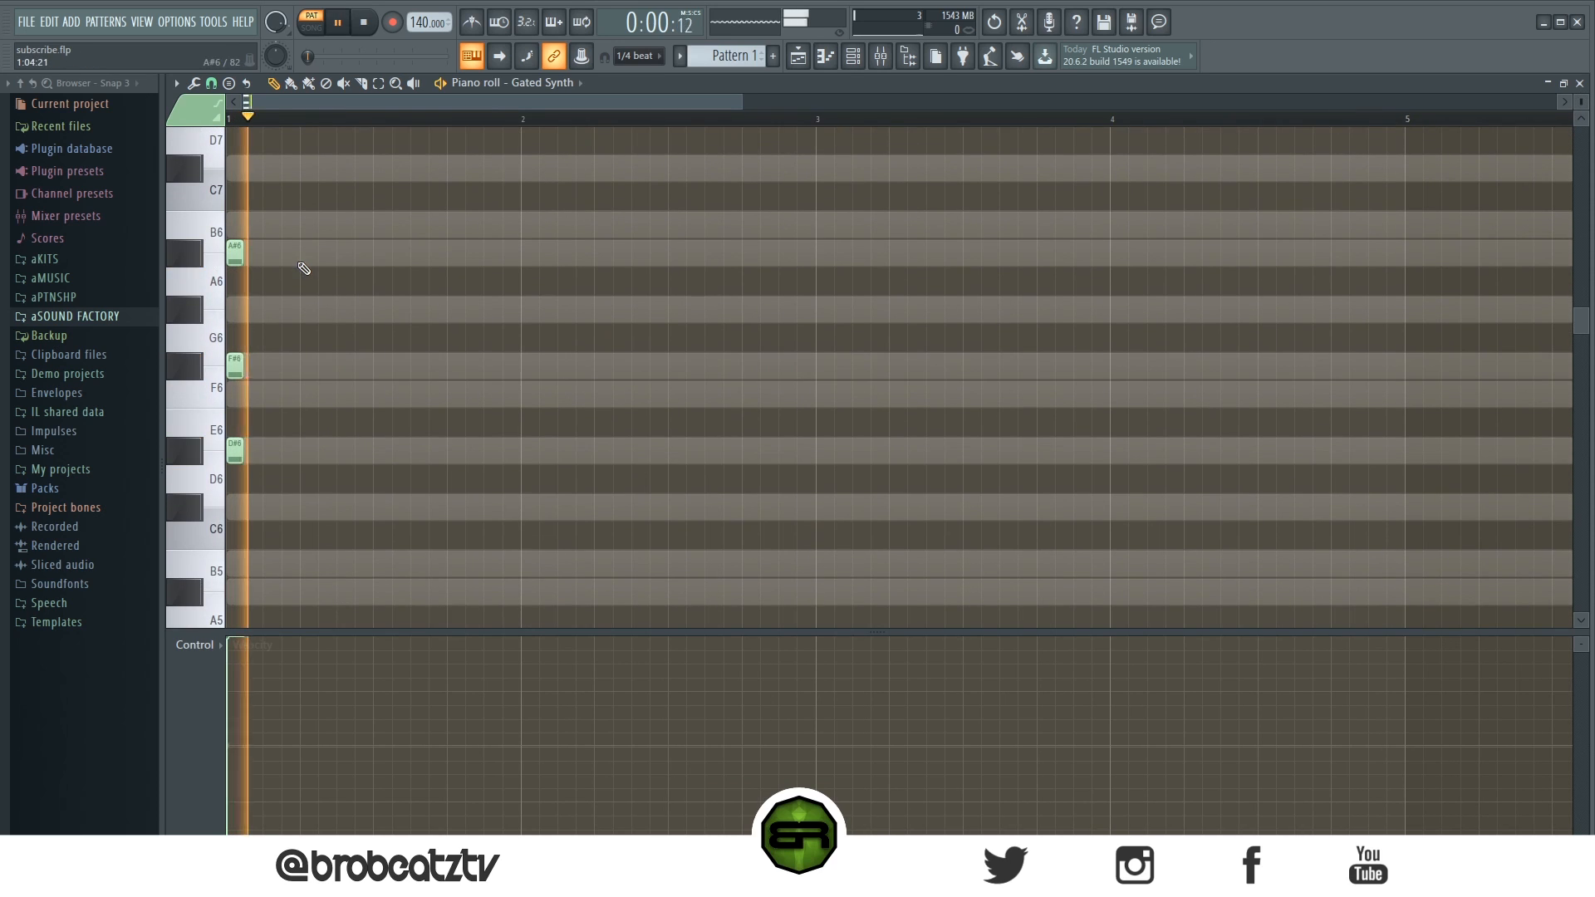
- Lengthen the first chord's notes to one beat and preview it
left_click_drag(268, 205, 227, 531)
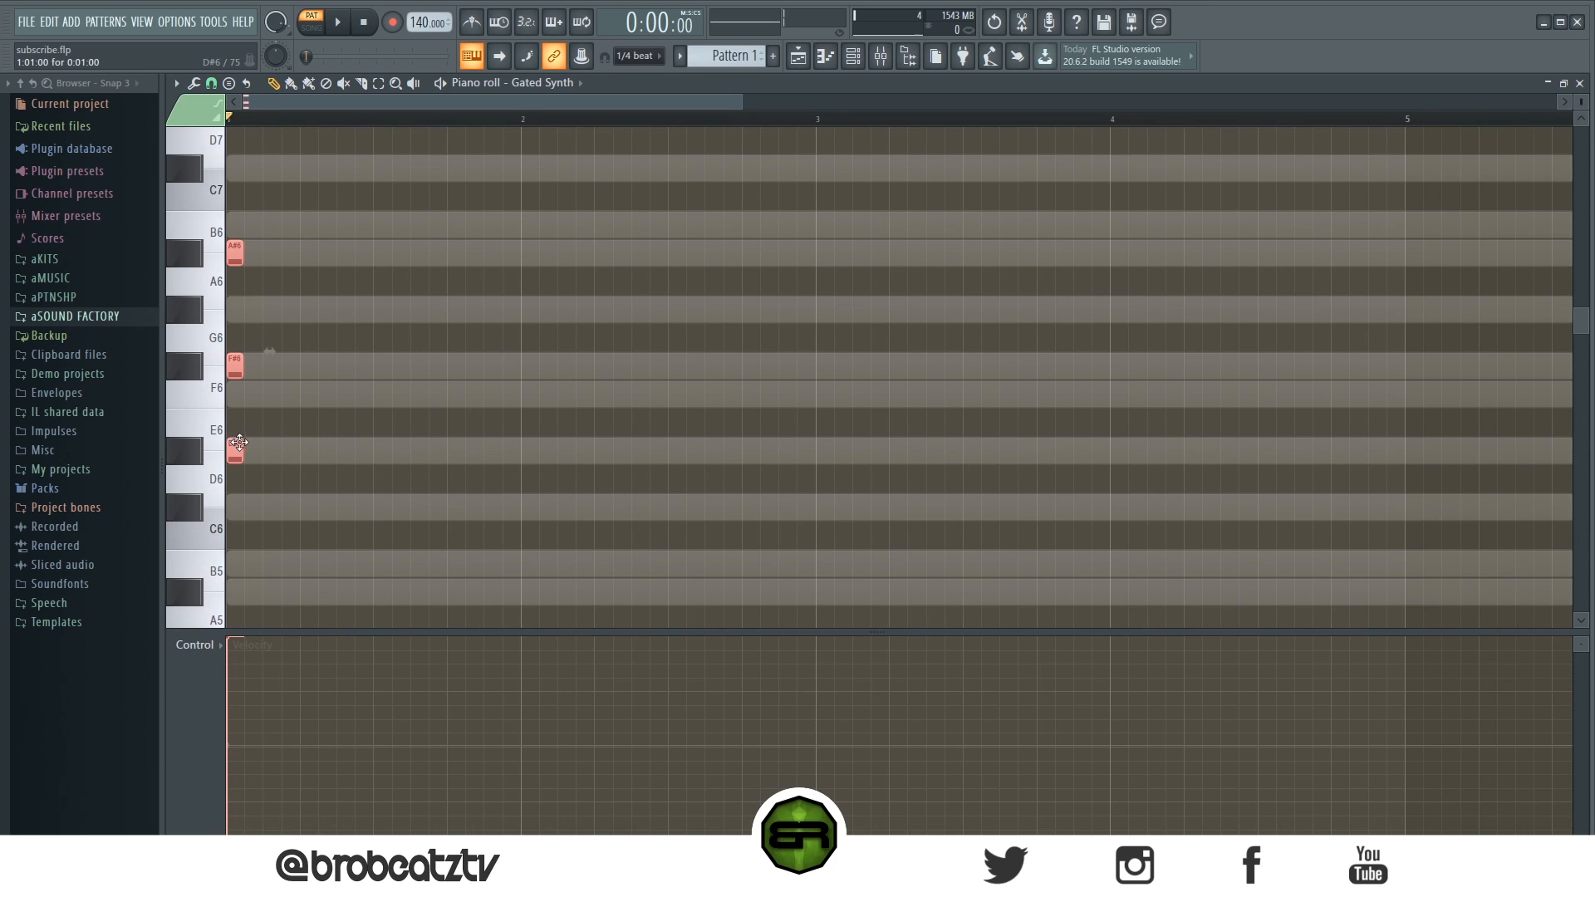
left_click_drag(241, 447, 300, 448)
key("space")
- Add a second chord of B5, C#6, F6 and G#6 on beat two and preview it
key("space")
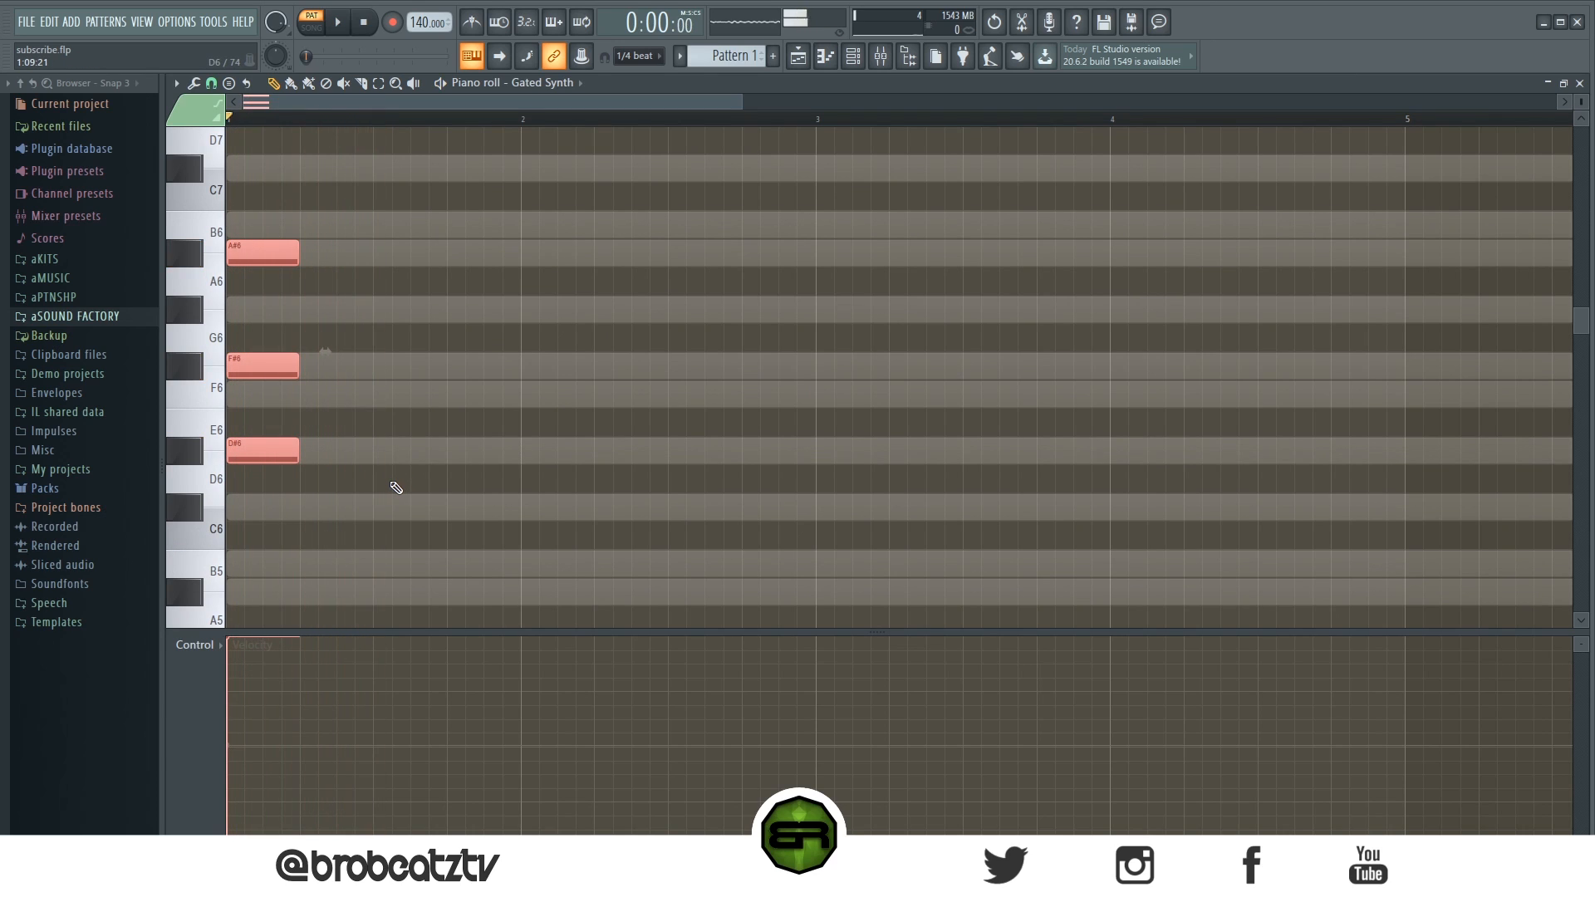
key("space")
key("space")
left_click_drag(284, 460, 431, 515)
key("space")
key("space")
left_click(558, 520, "ctrl")
key("space")
key("space")
left_click_drag(402, 422, 412, 387)
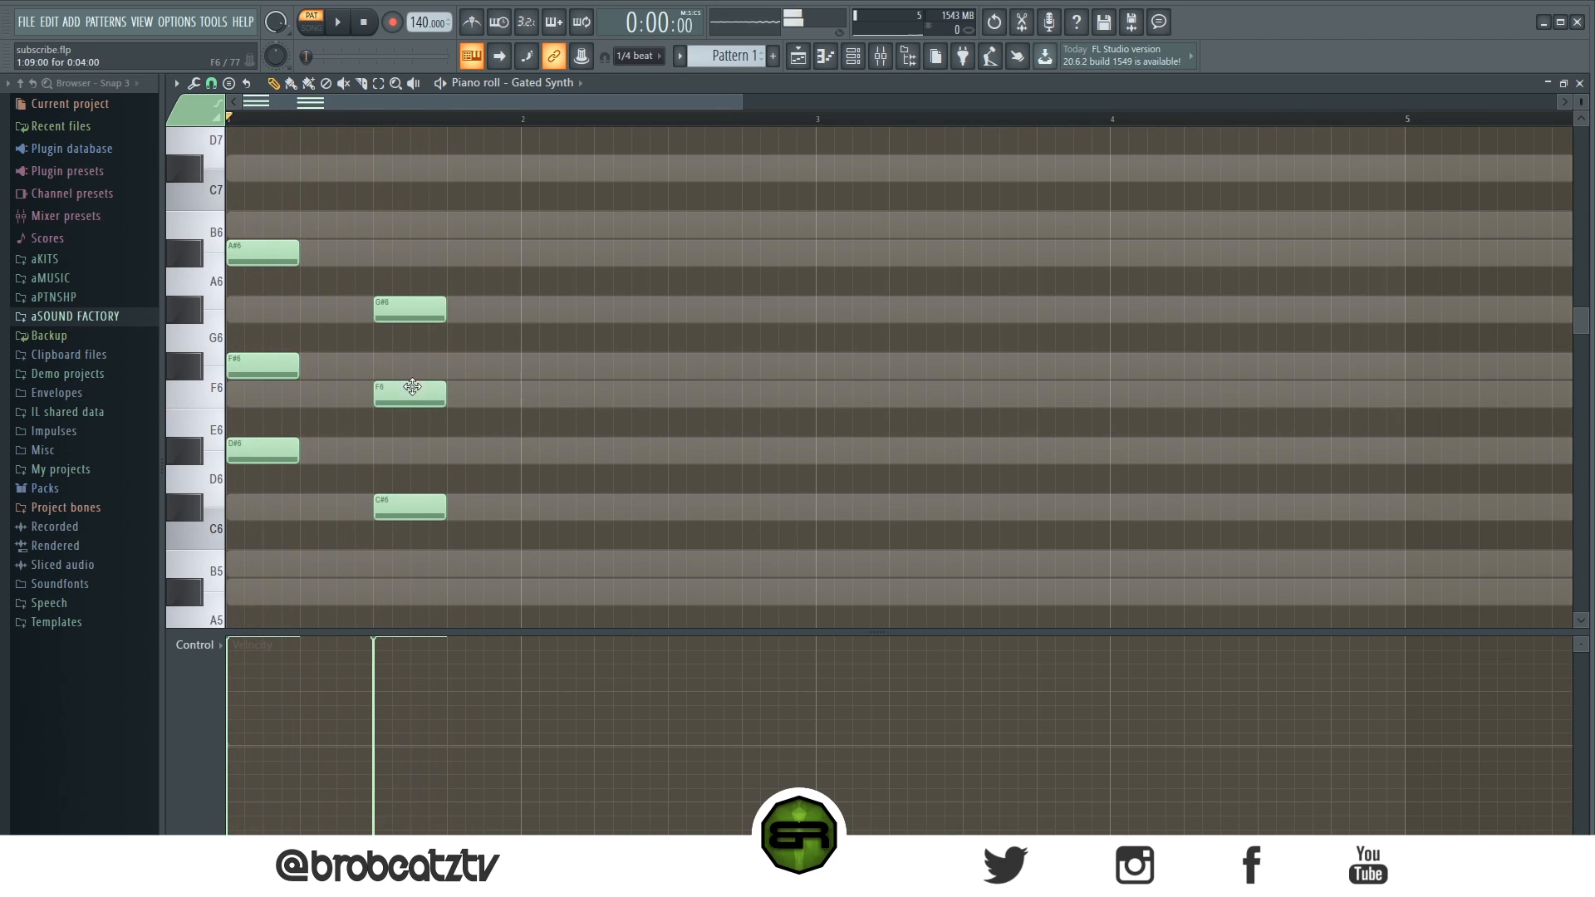
left_click(412, 561)
scroll(484, 534, "down", 1)
scroll(484, 532, "up", 1)
- Add a third chord of B5, D#6, F#6, G#6 and A#6 on beat three
key("space")
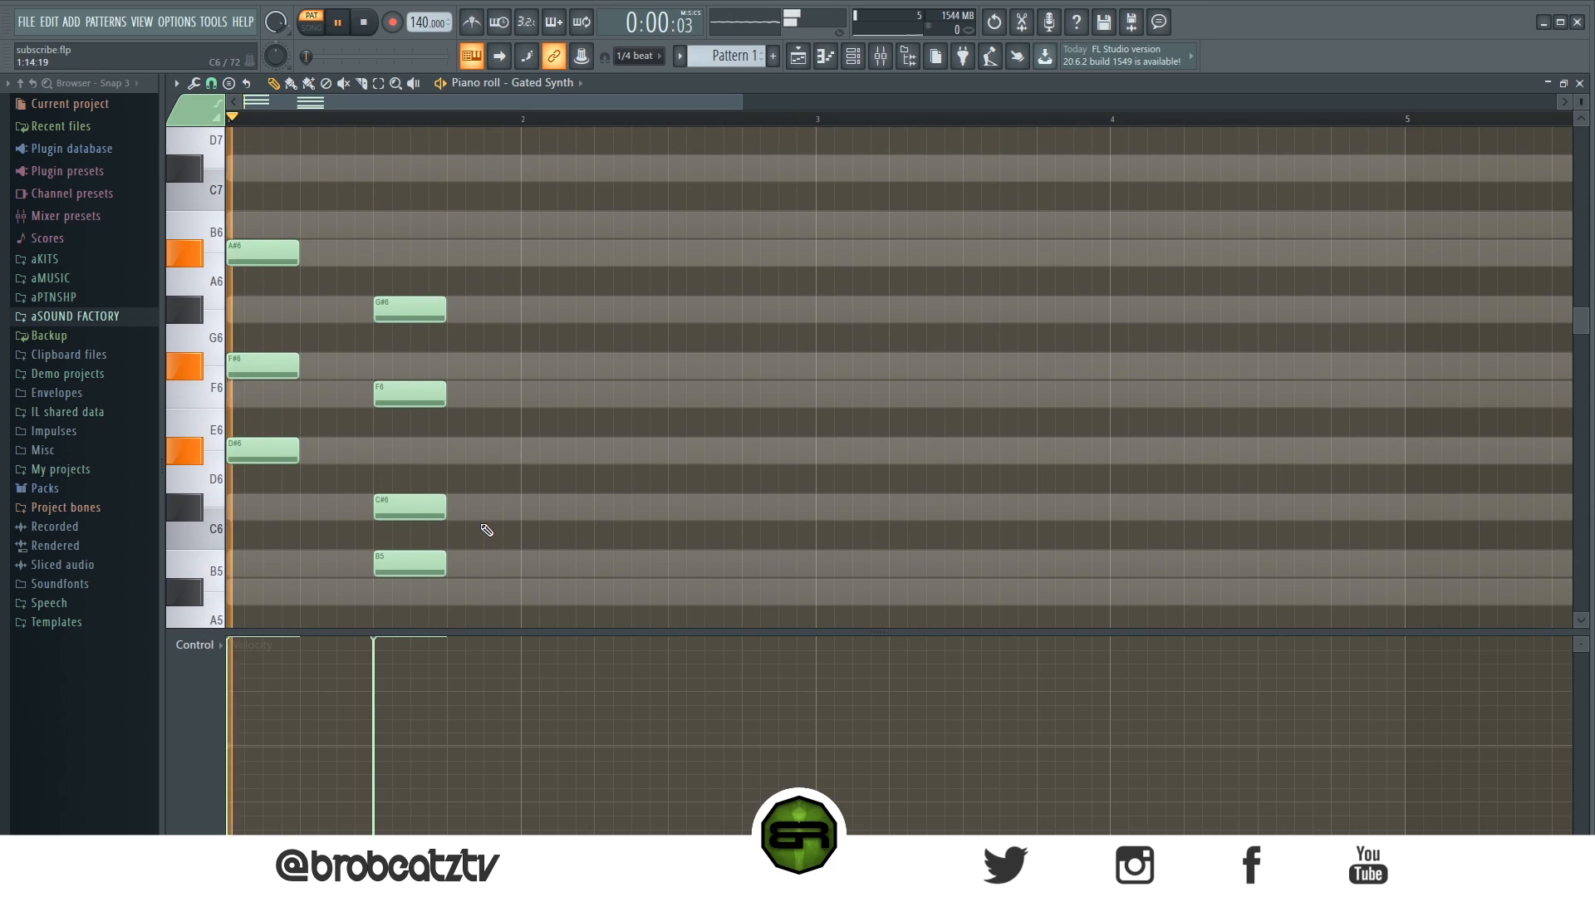
key("space")
key("space")
key("space")
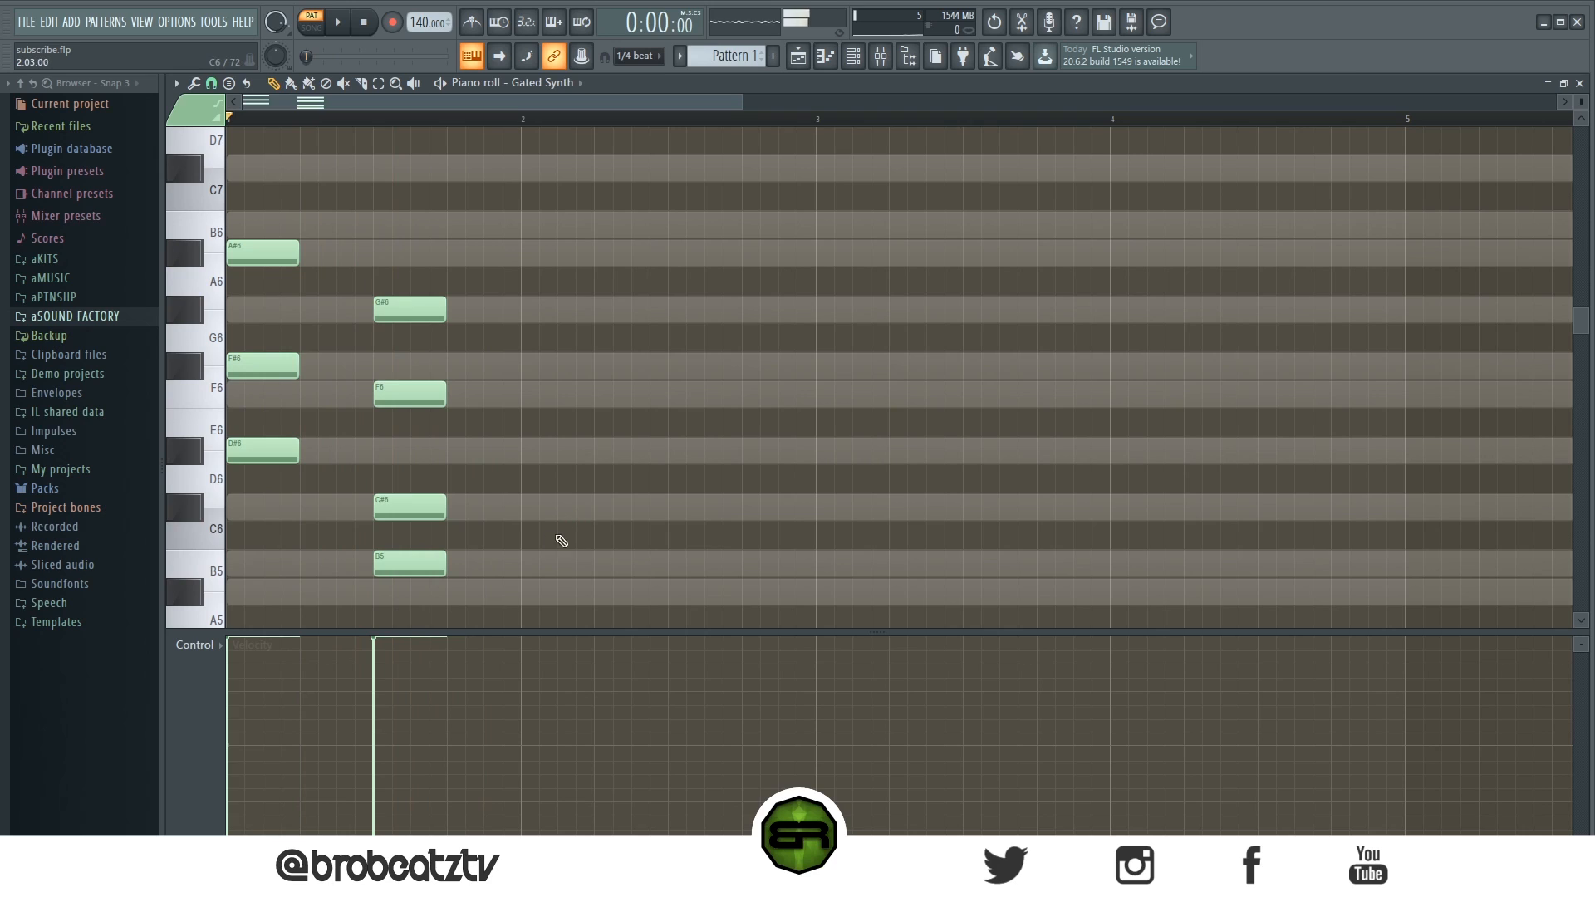
left_click(524, 570)
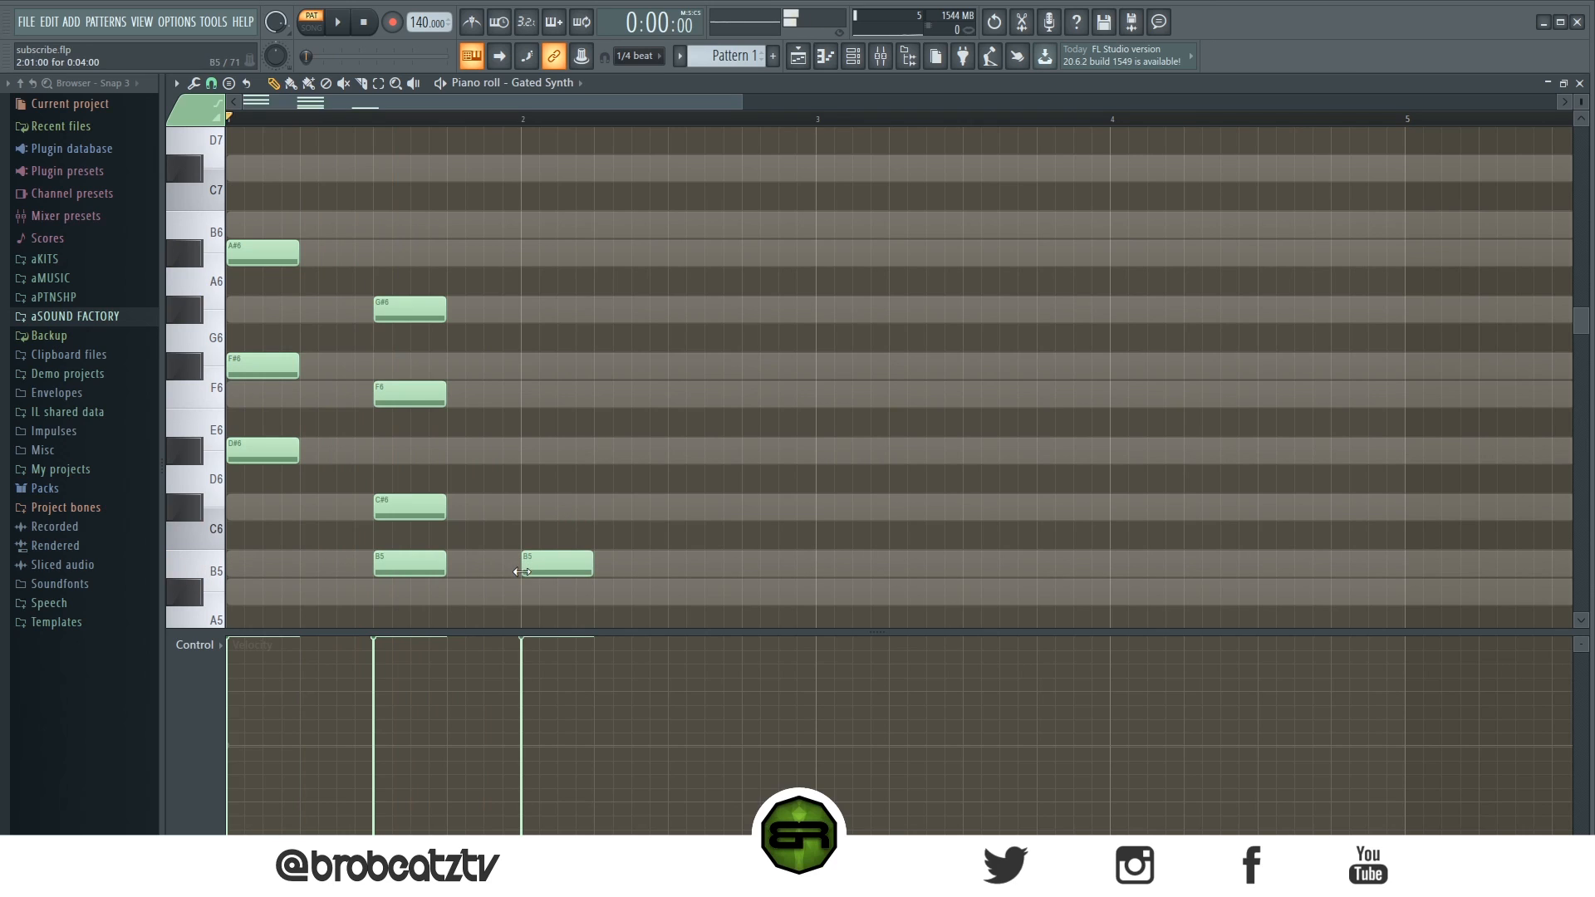
left_click(526, 455)
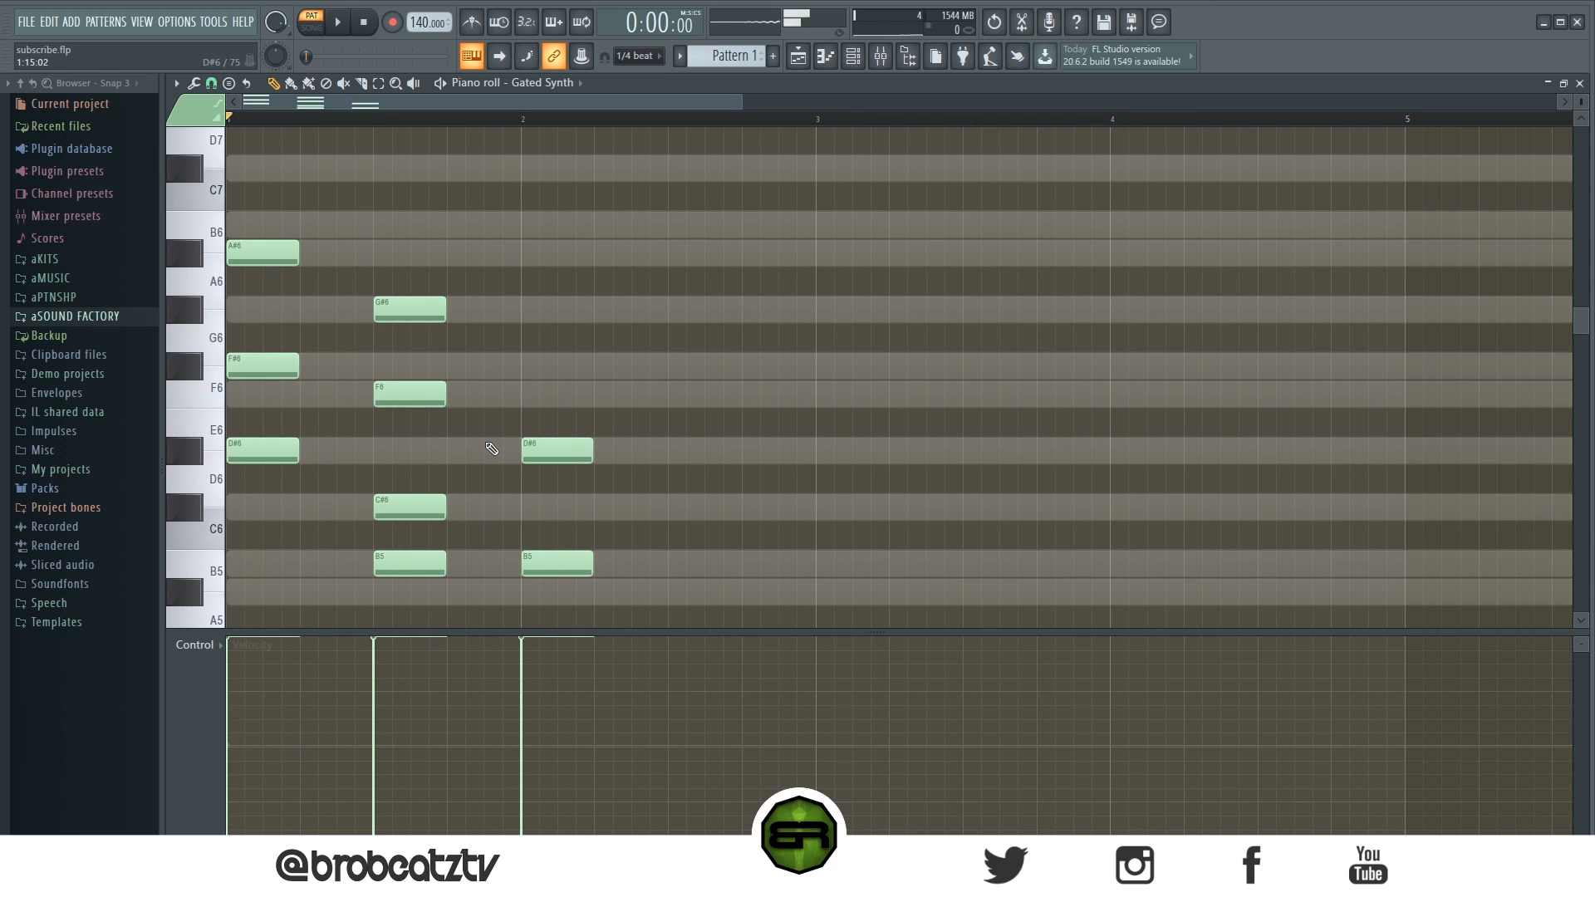
key("space")
key("space")
left_click(526, 366)
left_click(525, 309)
left_click(525, 253)
- Copy the third chord onto beat four
key("space")
mouse_move(631, 182)
left_mouse_down()
mouse_move(536, 606)
mouse_move(697, 556)
left_mouse_up()
key("space")
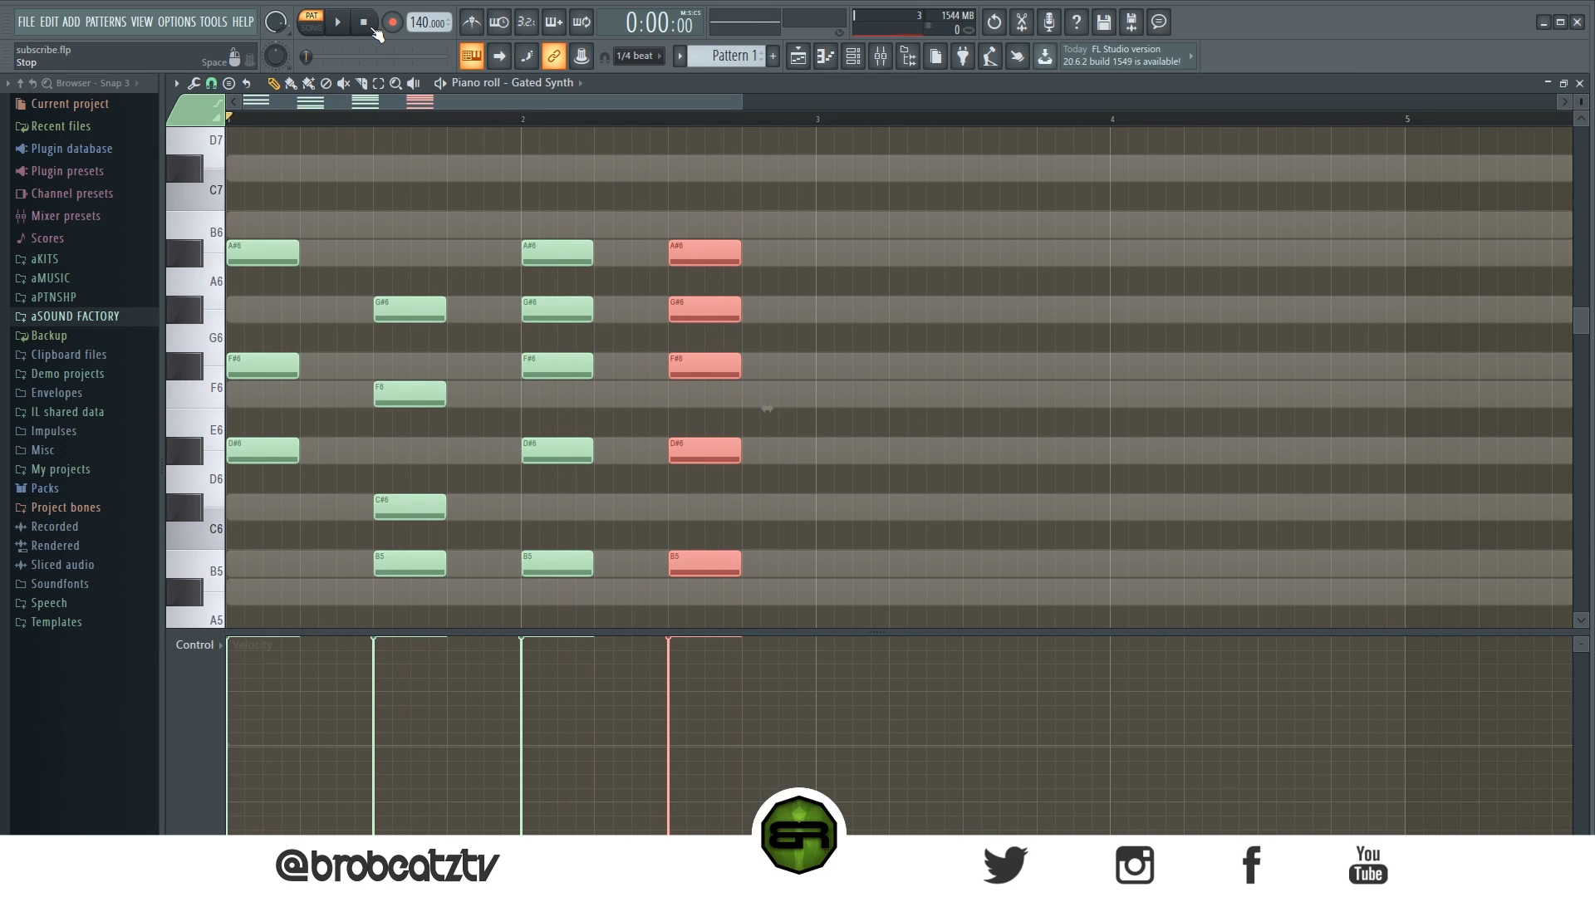
left_click(795, 251)
- Select all four chords and duplicate them into the following bar
left_click_drag(903, 184, 234, 632)
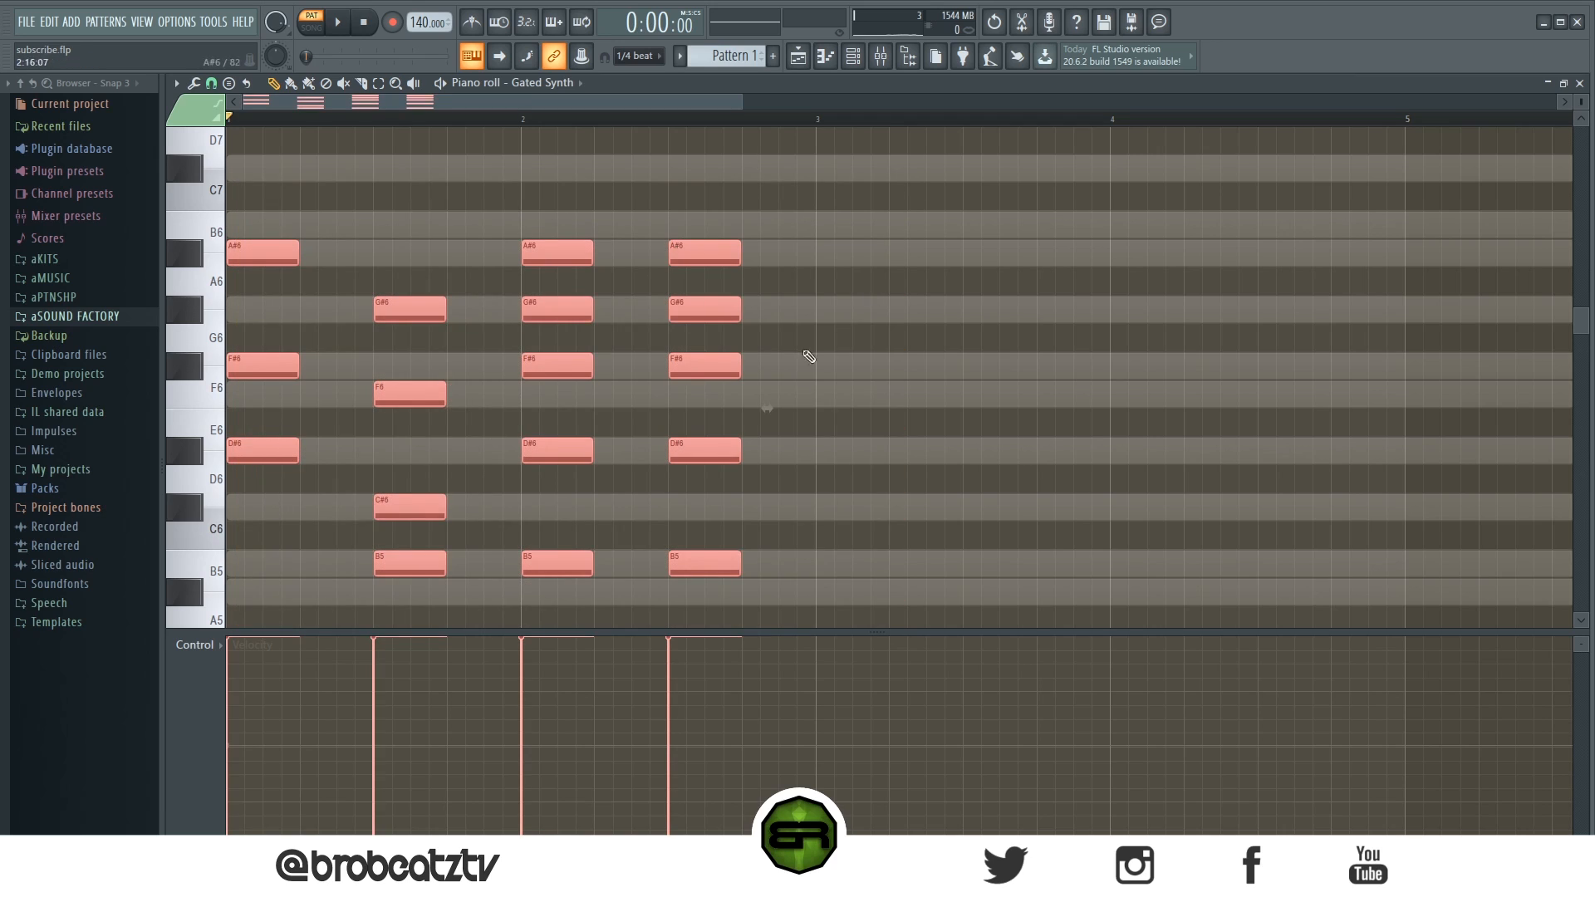
key("ctrl+b")
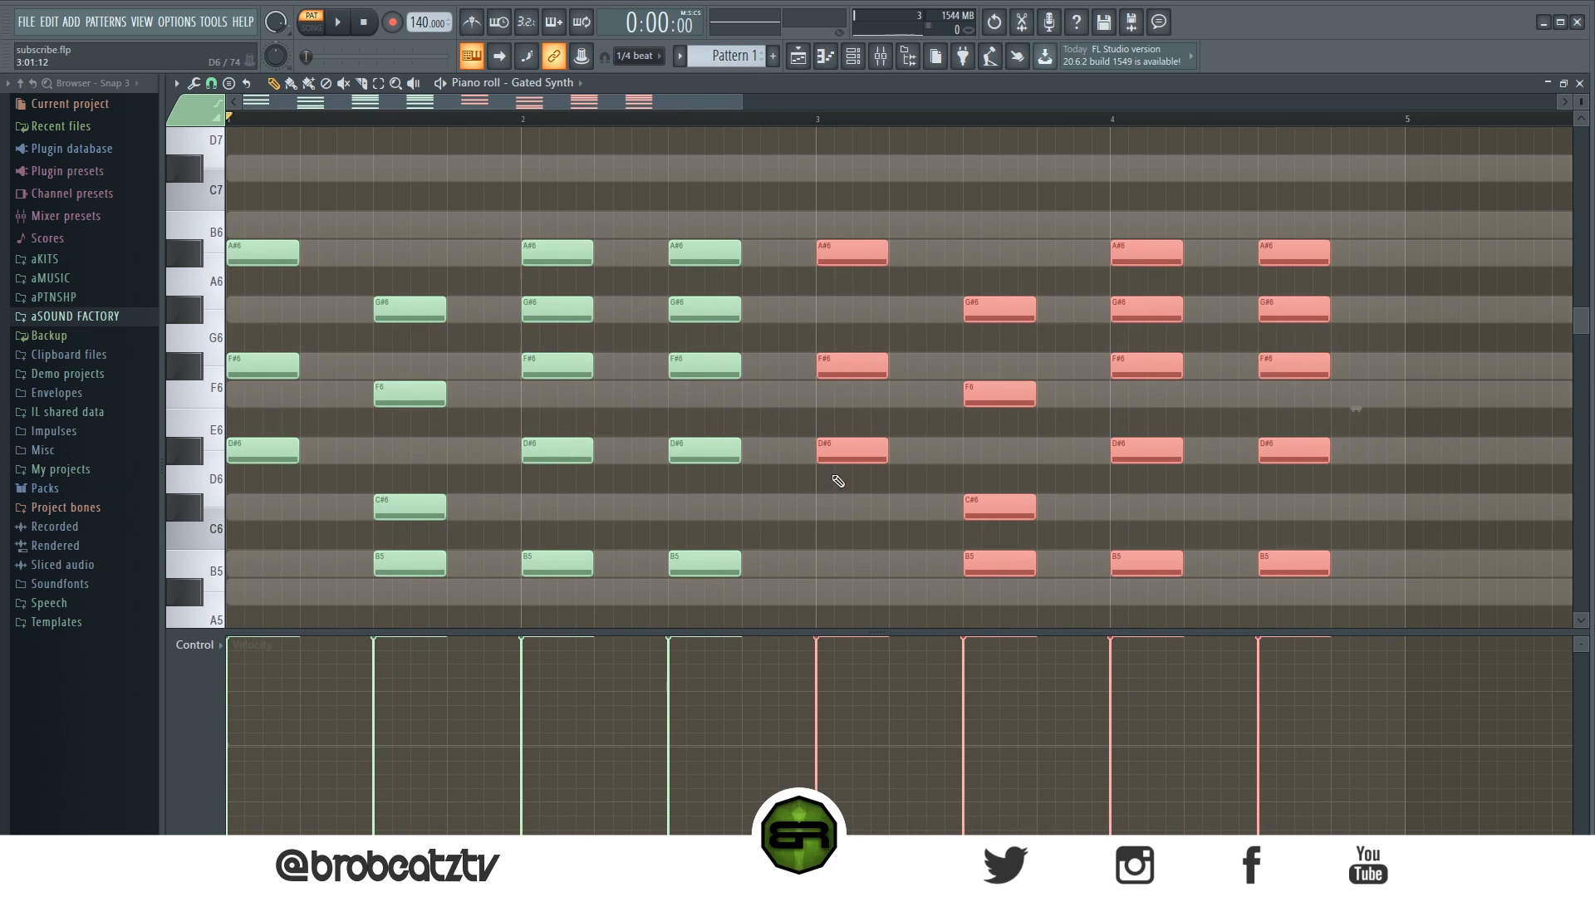
- Add an A#5 note to the sixth chord and play the progression
left_click(831, 476)
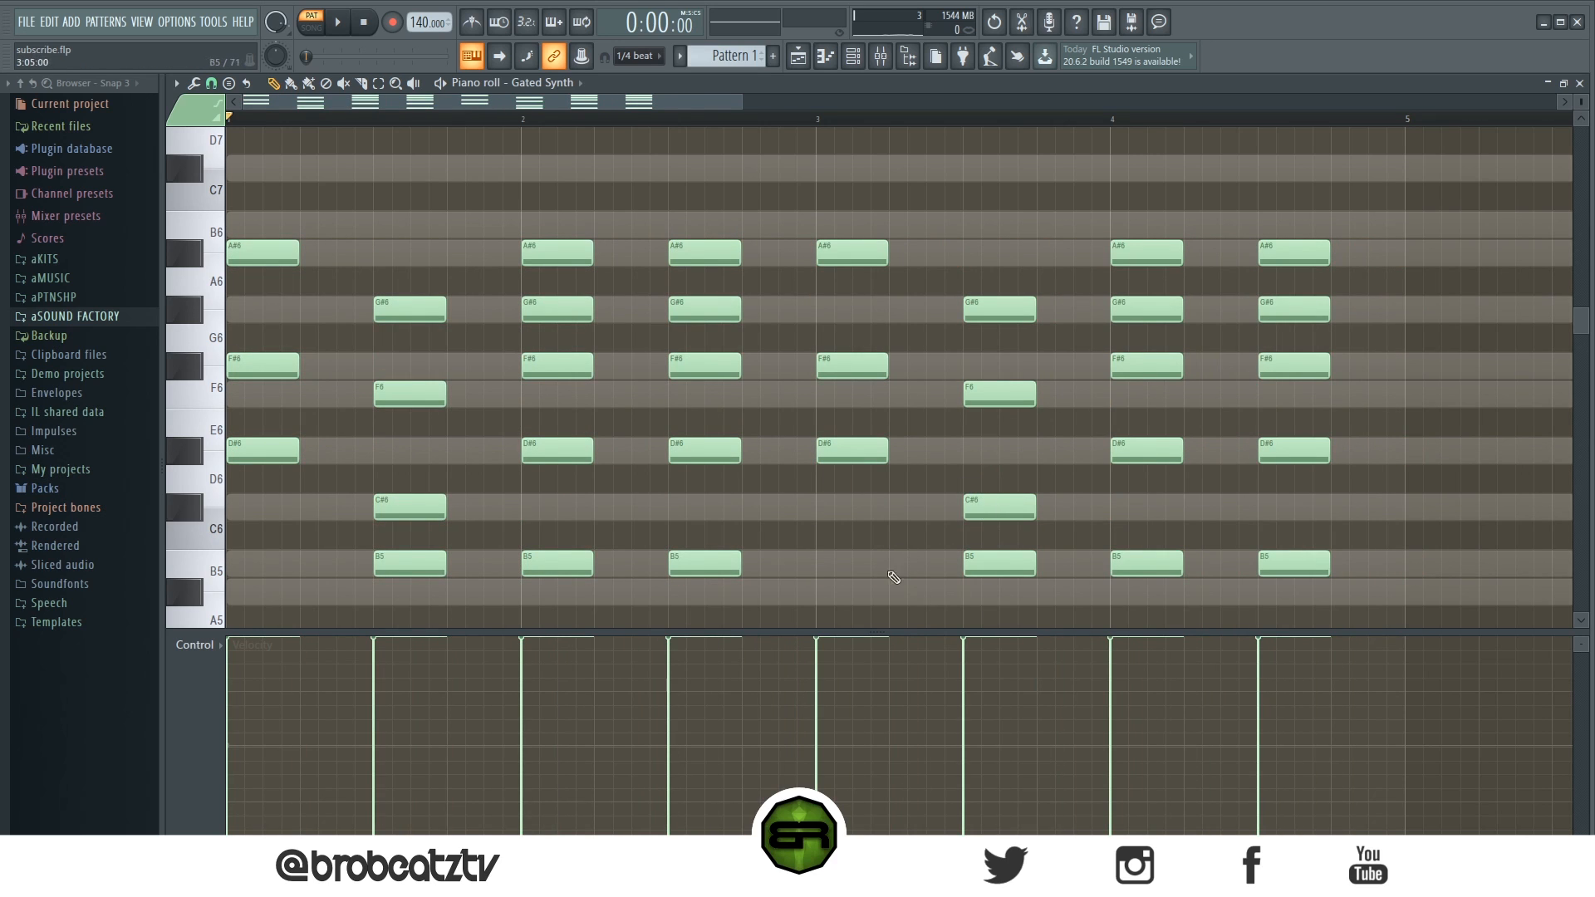
scroll(905, 492, "down", 3)
left_click(975, 520)
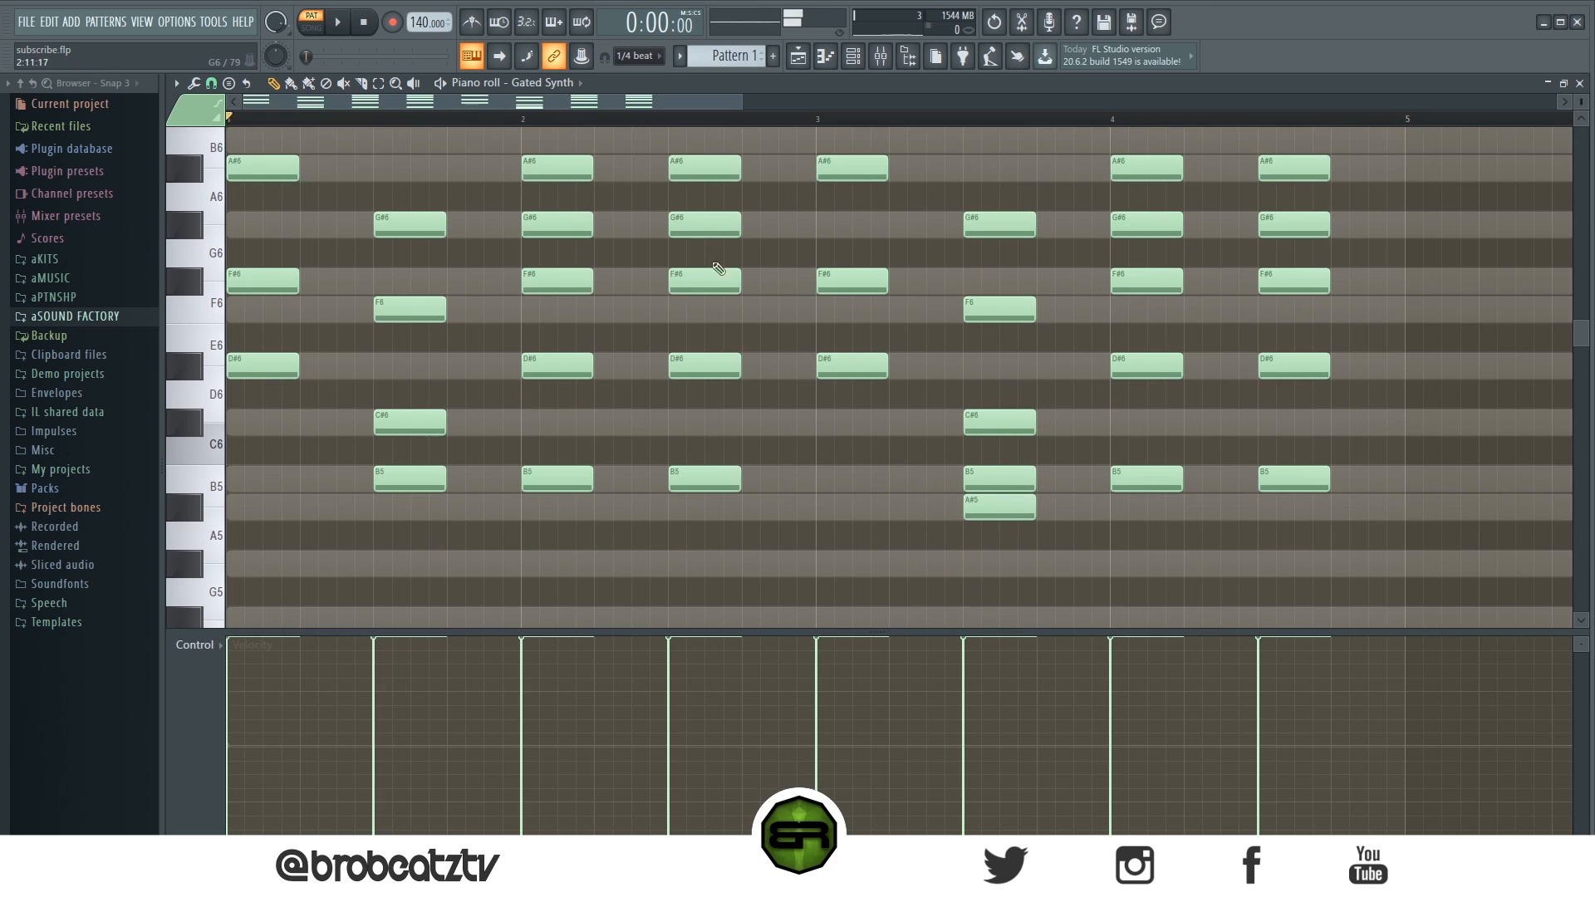
scroll(713, 133, "down", 2)
key("space")
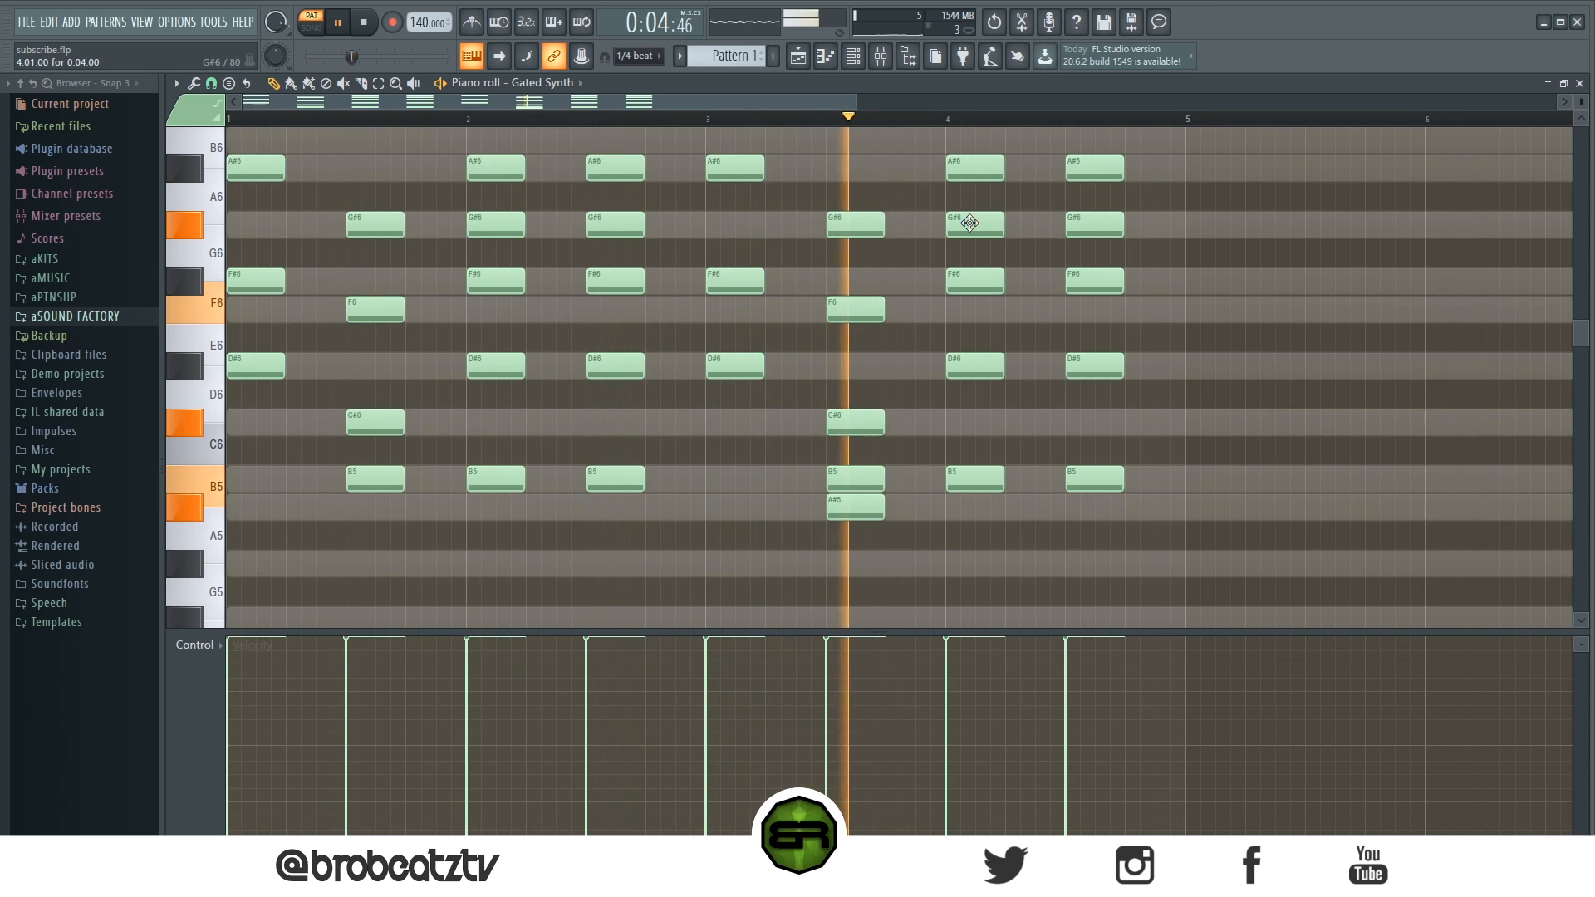
key("space")
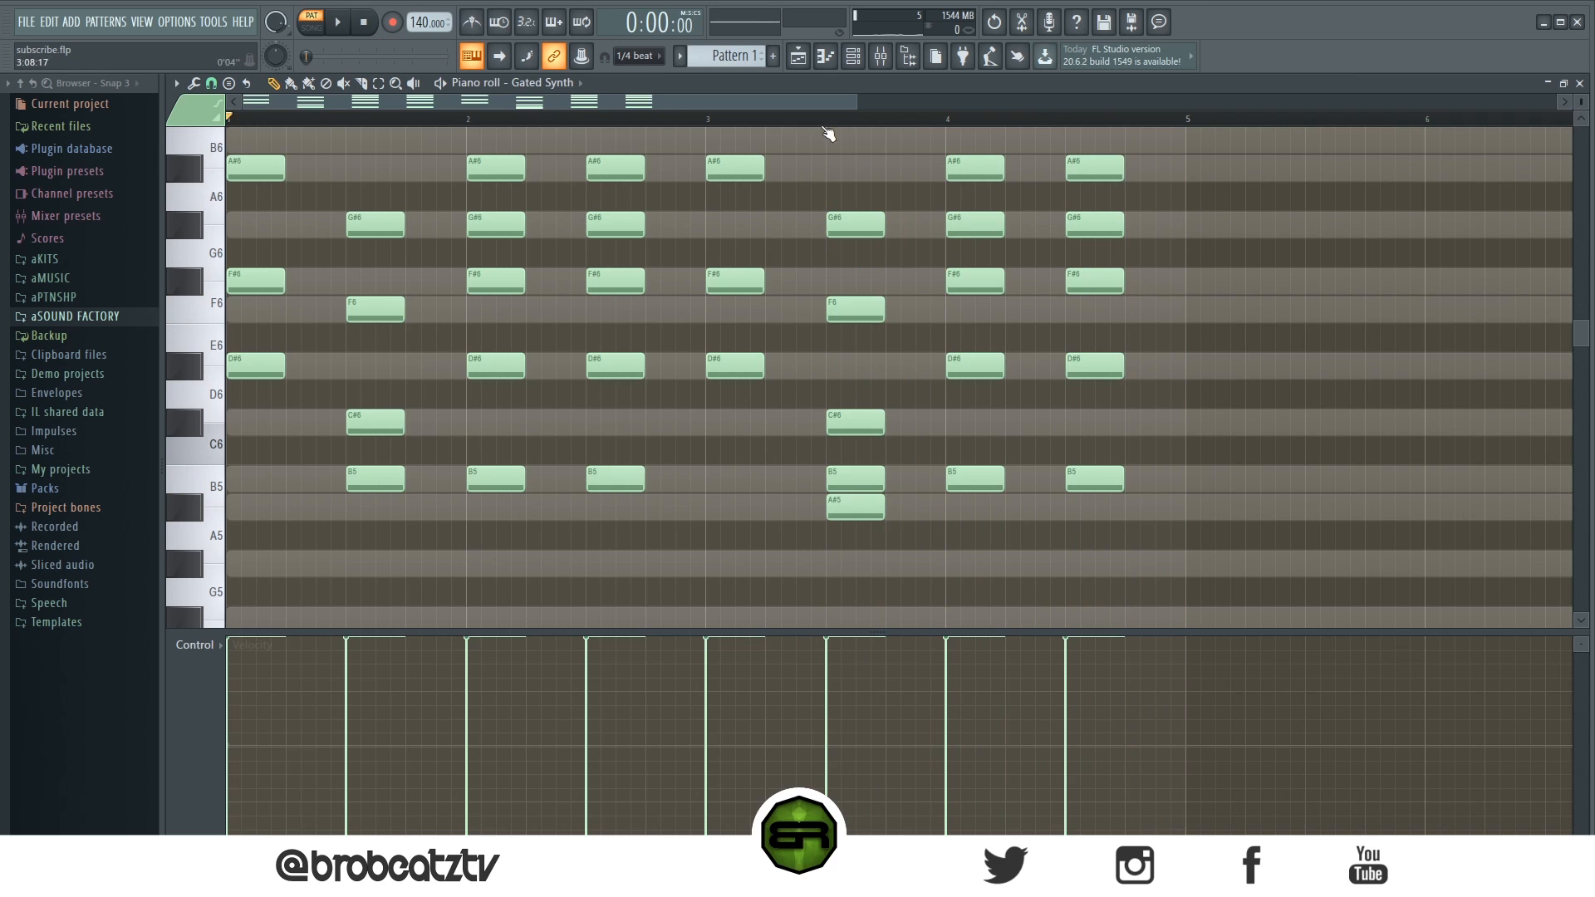
- Select and copy all of the Gated Synth's notes
scroll(823, 129, "down", 4)
right_click(995, 168)
right_click(996, 168)
key("ctrl+a")
left_click_drag(1120, 365, 700, 394)
key("F6")
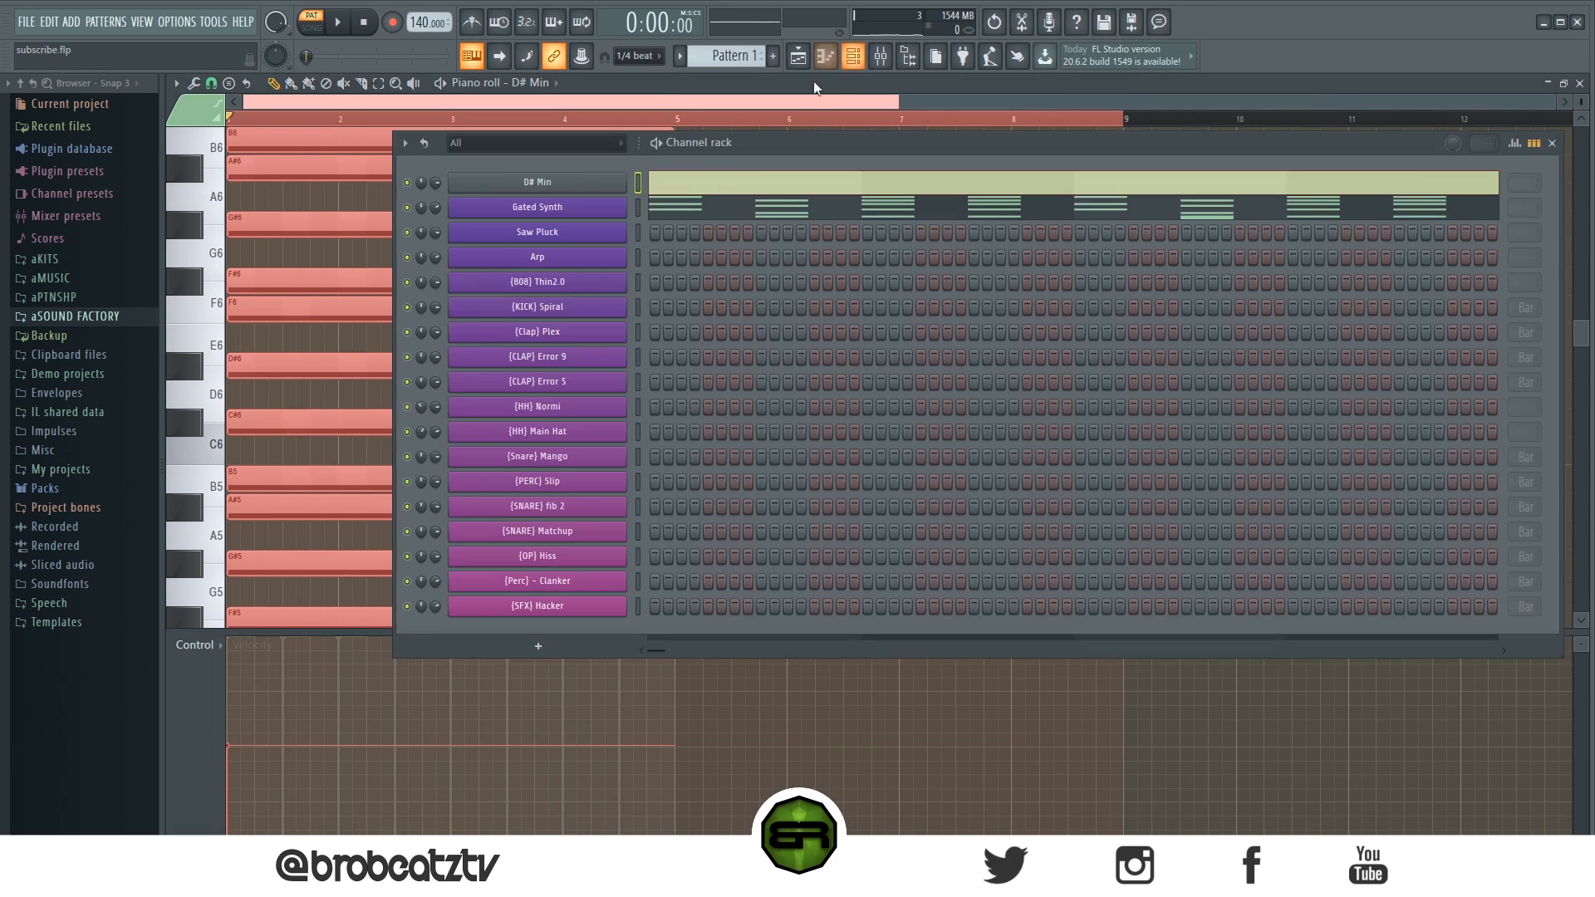
- Paste the copied notes into the Saw Pluck channel and open its piano roll
right_click(581, 207)
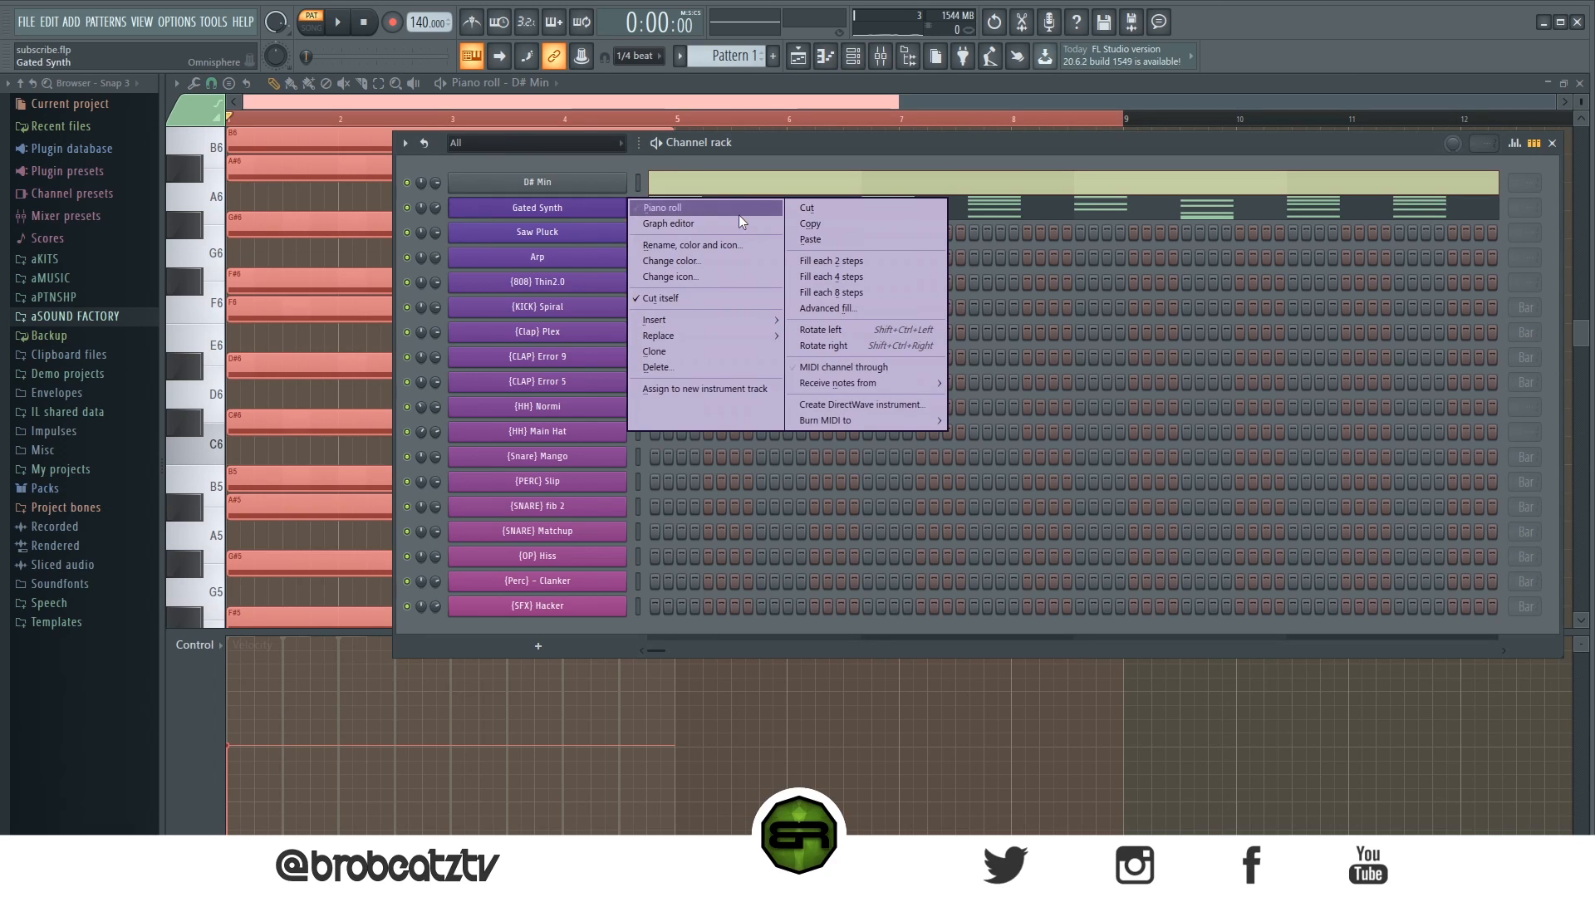
right_click(581, 240)
left_click(855, 264)
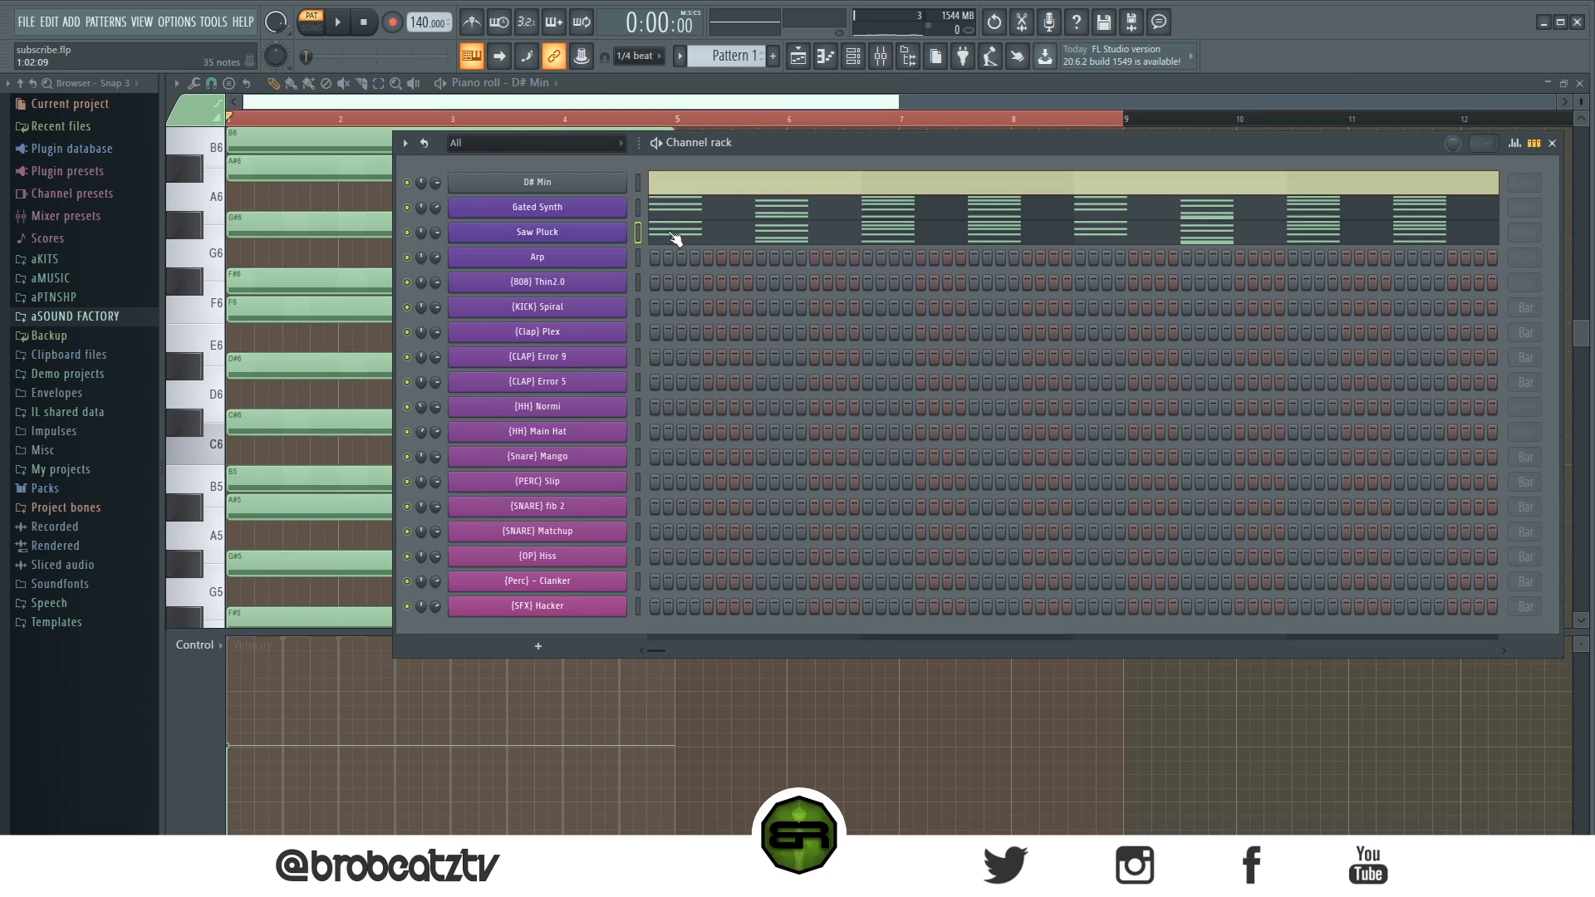
key("F6")
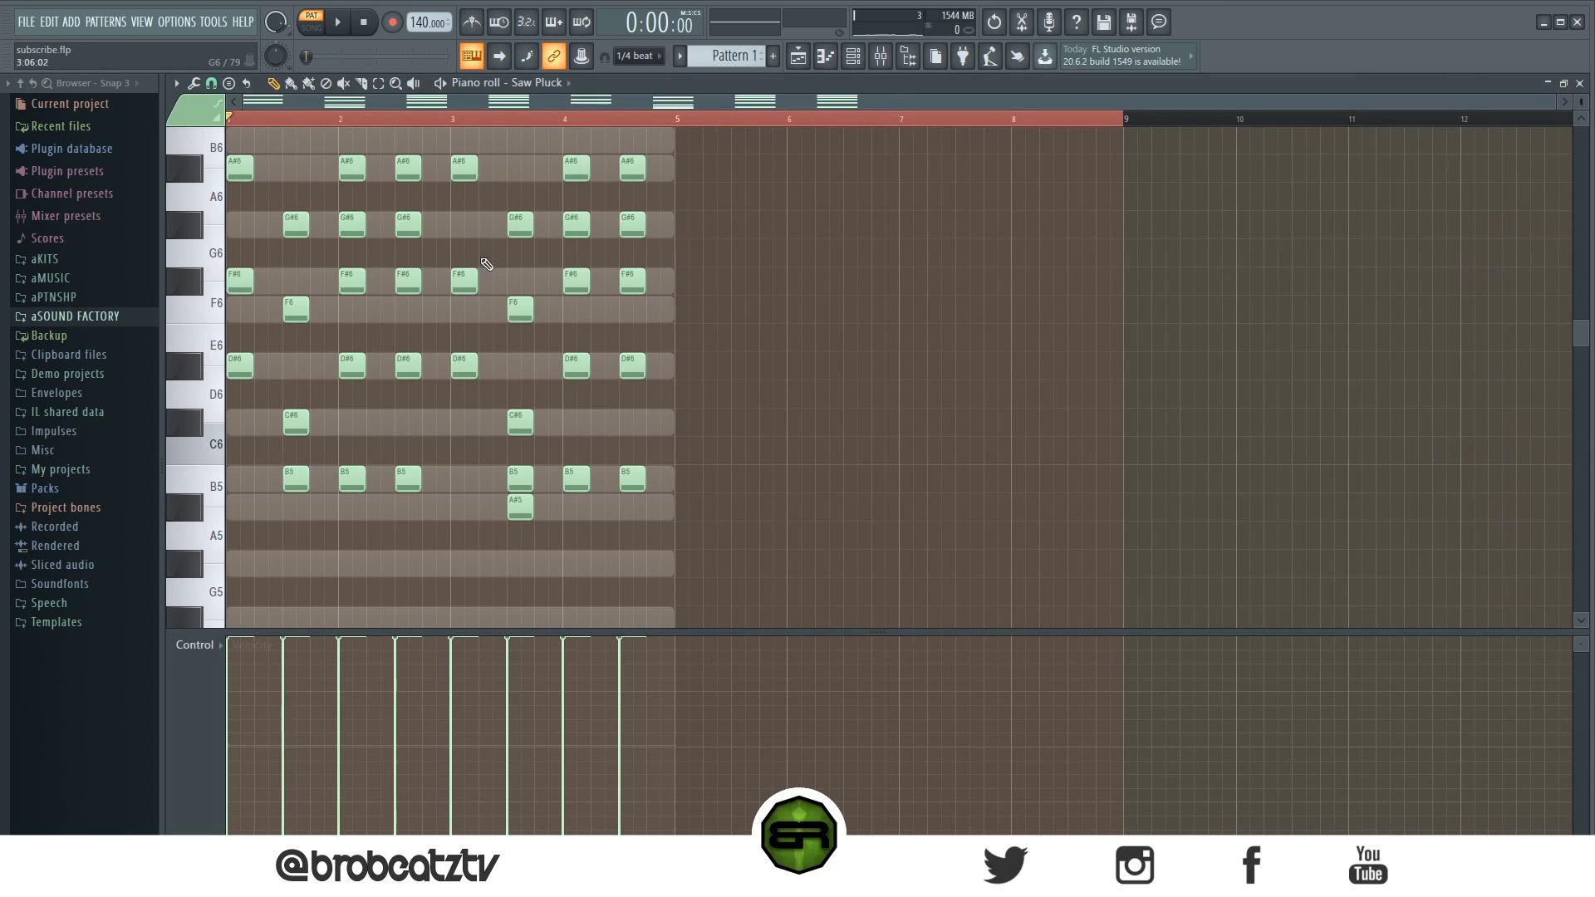
- Lengthen the Saw Pluck's first chord to two beats and preview it
left_click(935, 119)
left_click_drag(1551, 103, 1111, 103)
scroll(636, 317, "down", 2)
scroll(448, 270, "up", 3)
scroll(371, 313, "down", 3)
scroll(356, 306, "up", 1)
scroll(441, 265, "up", 1)
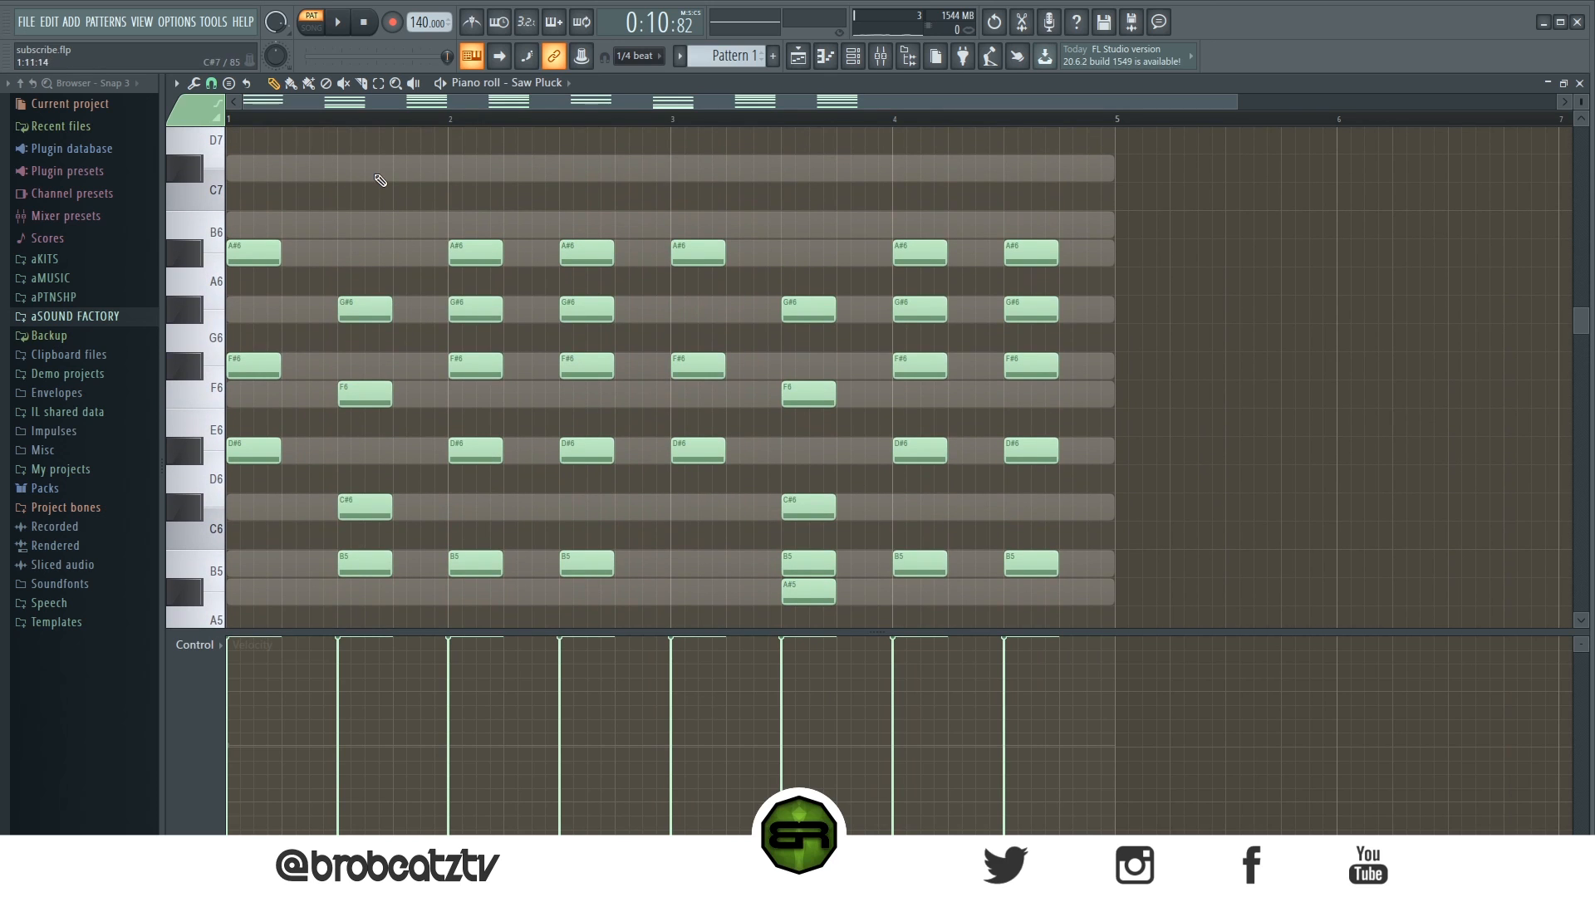
scroll(661, 191, "up", 3)
scroll(463, 207, "down", 6)
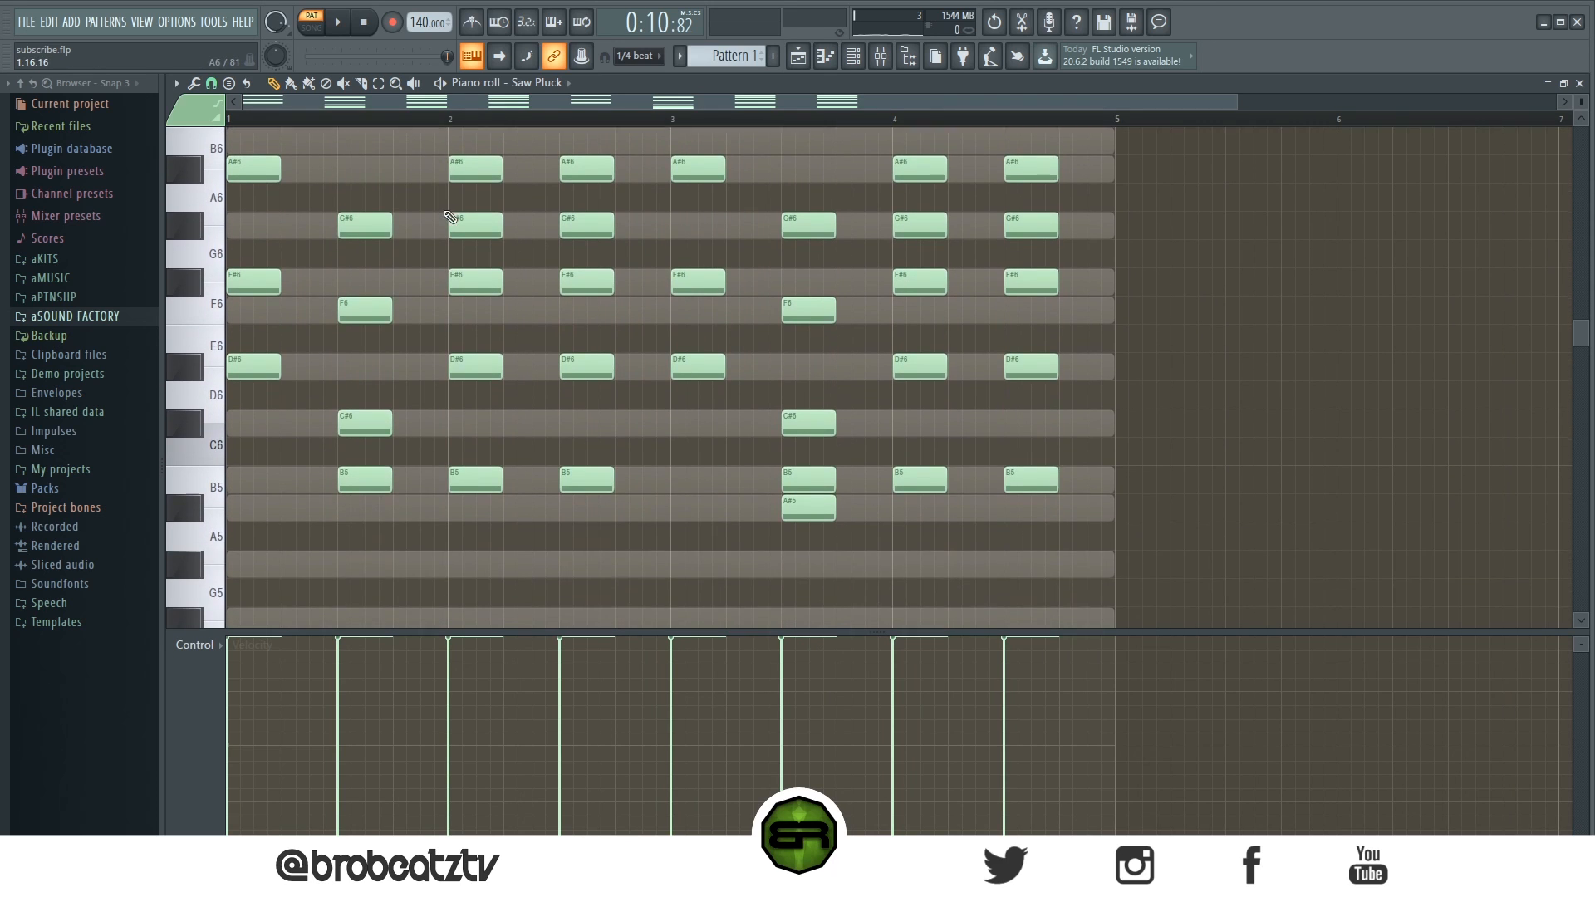
scroll(299, 228, "up", 3)
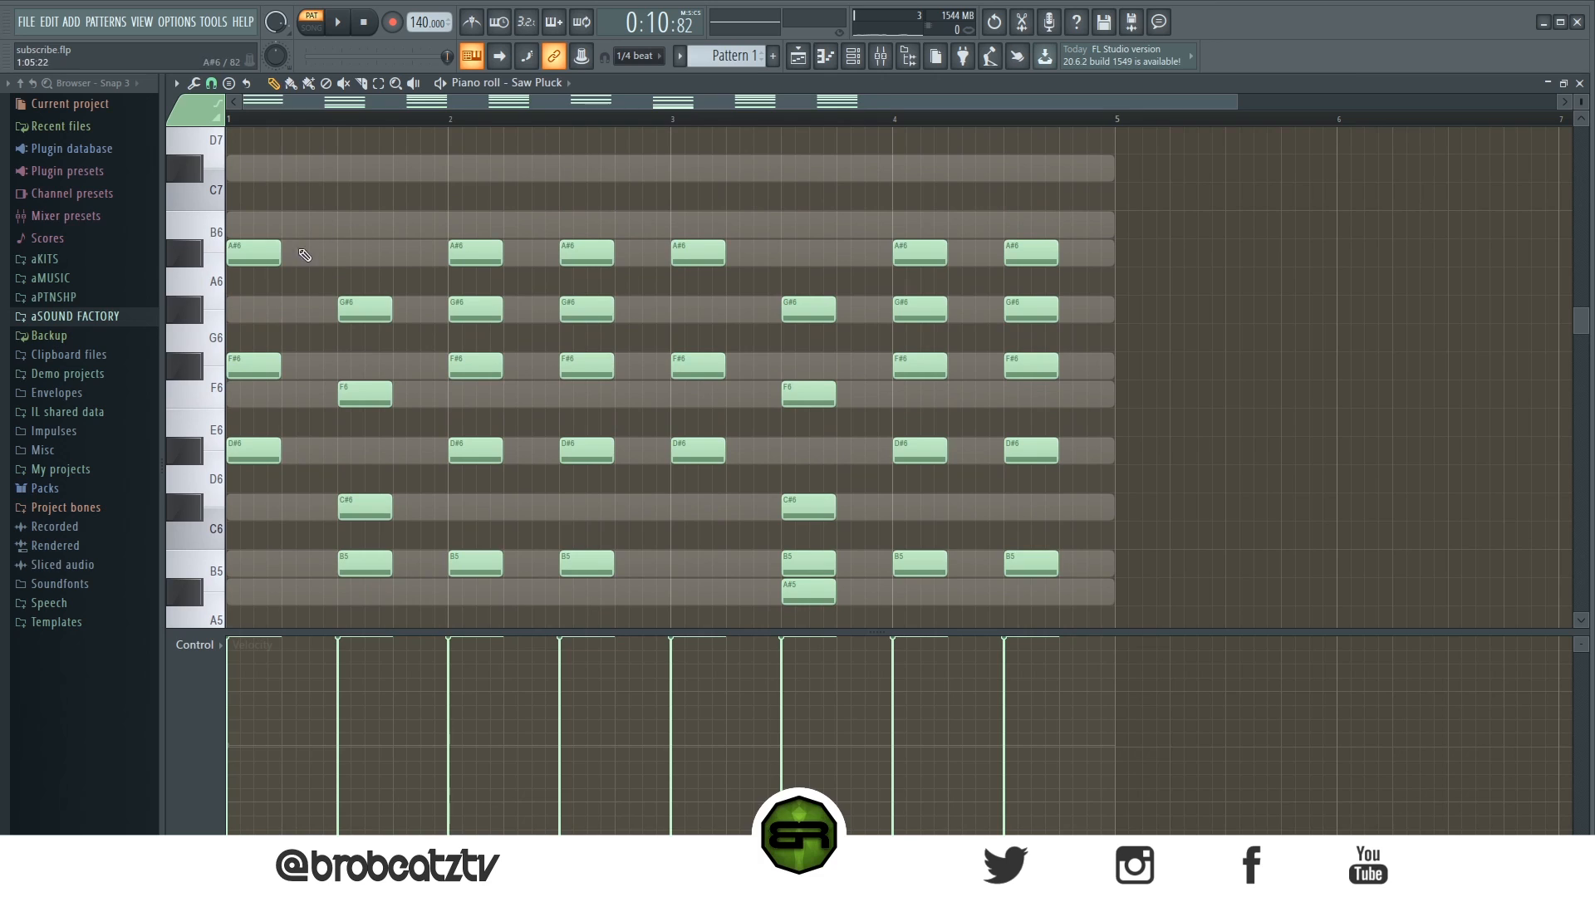
left_click(340, 25)
key("space")
left_click_drag(292, 206, 230, 516)
left_click_drag(280, 449, 339, 450)
key("space")
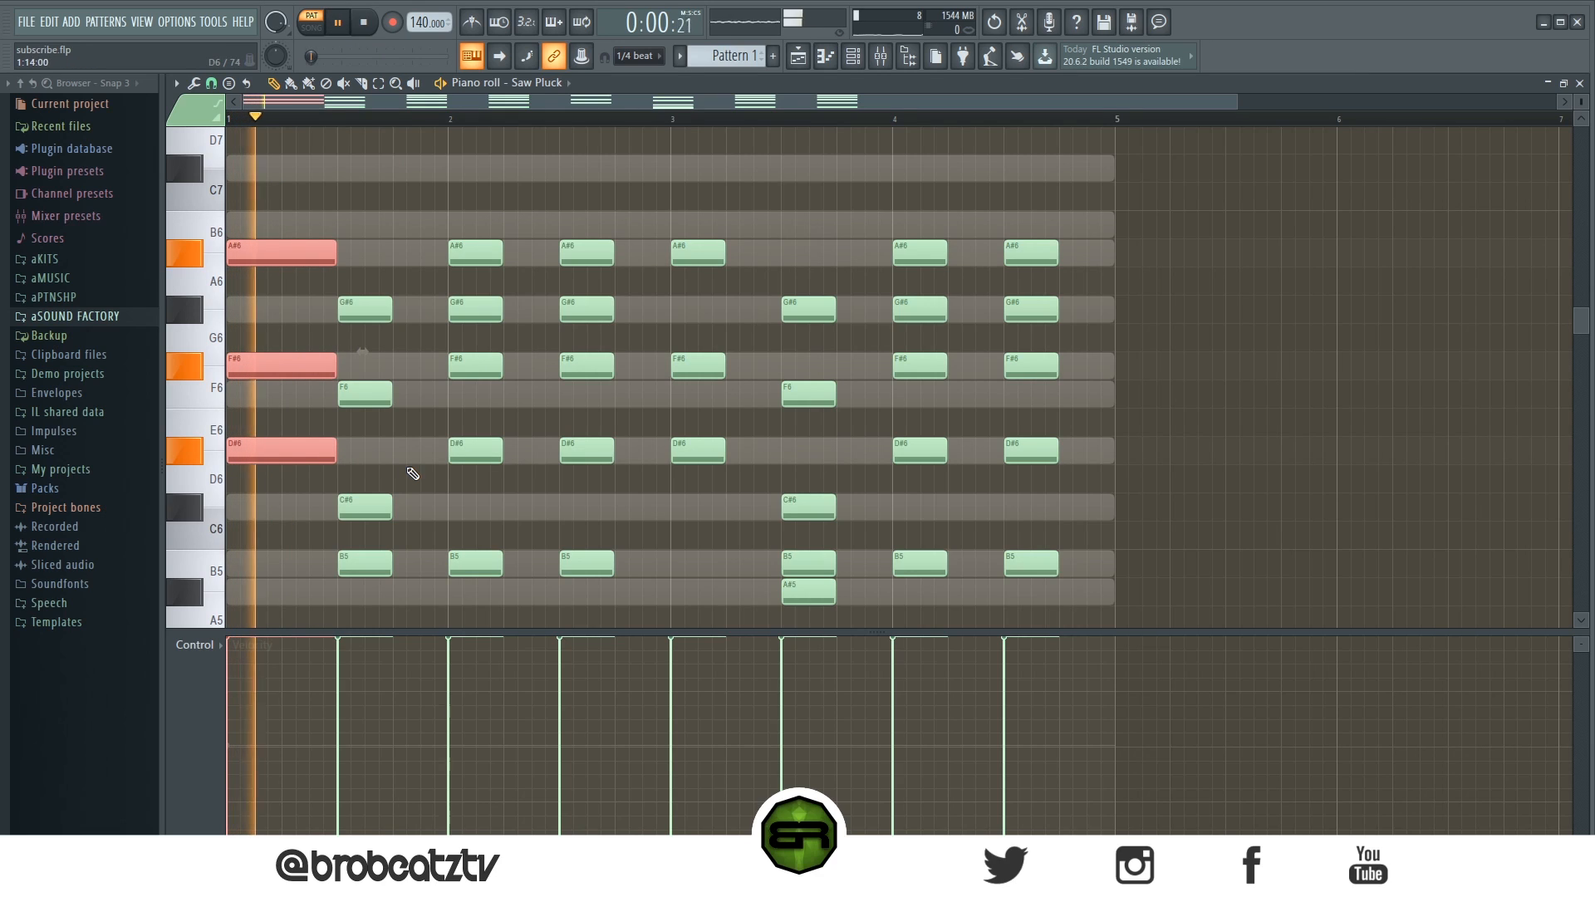
- Shorten the second chord to about half a beat and preview it
key("space")
left_click_drag(395, 241, 399, 457)
left_click_drag(416, 623, 379, 320)
left_click(407, 433)
key("space")
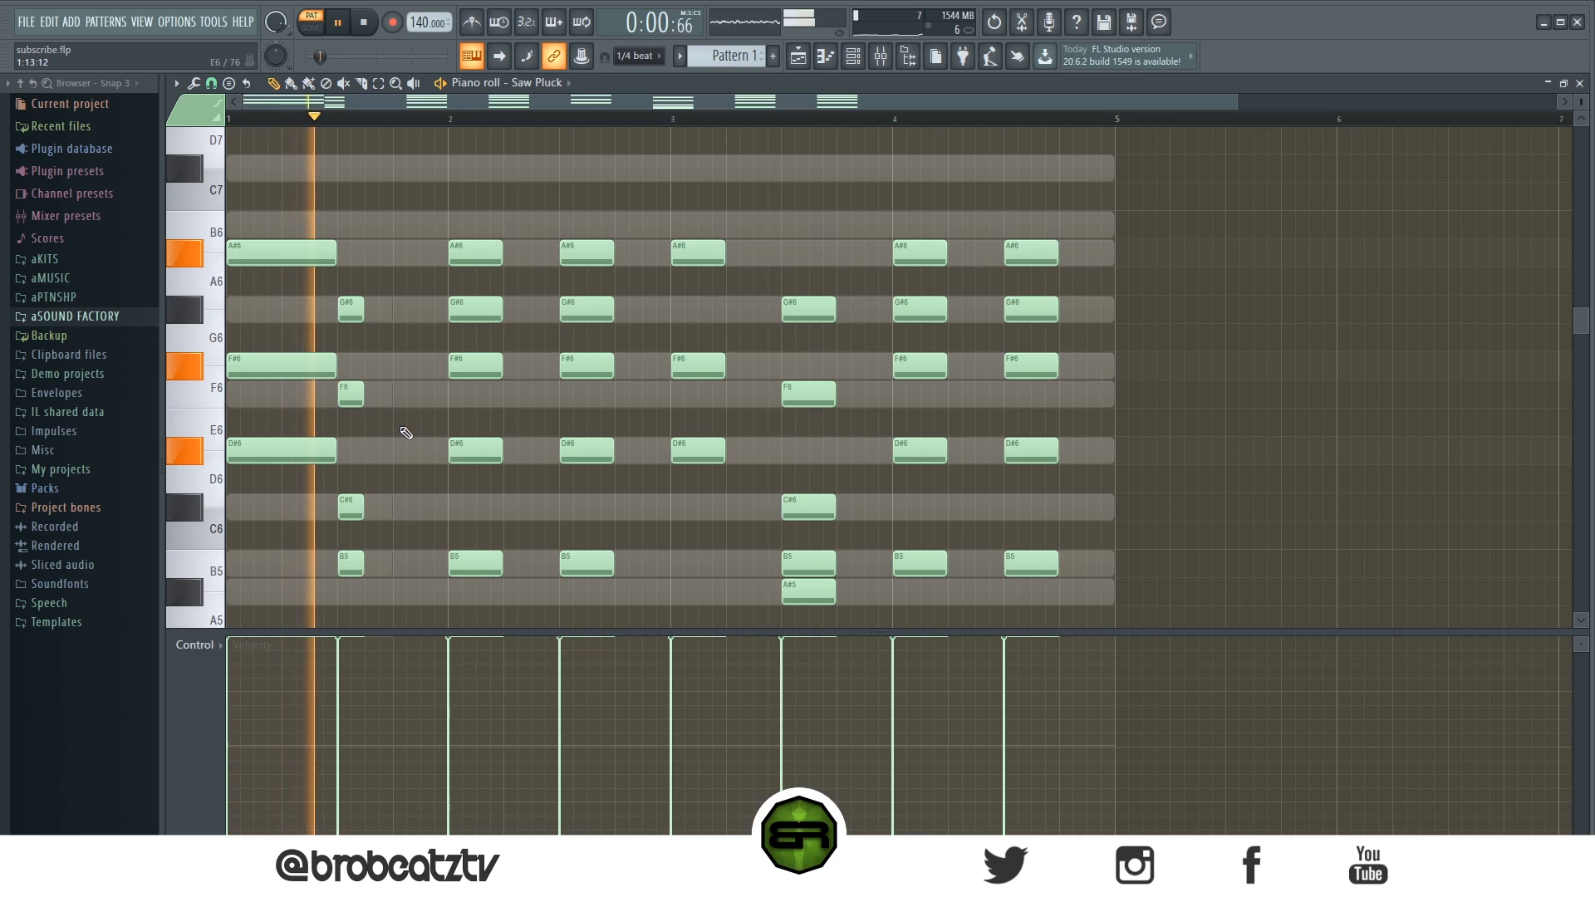
key("space")
- Lengthen the third chord to two beats
left_click_drag(506, 215, 544, 256)
left_click(533, 564)
right_click(534, 563)
scroll(536, 215, "down", 3)
left_click_drag(540, 175, 554, 176)
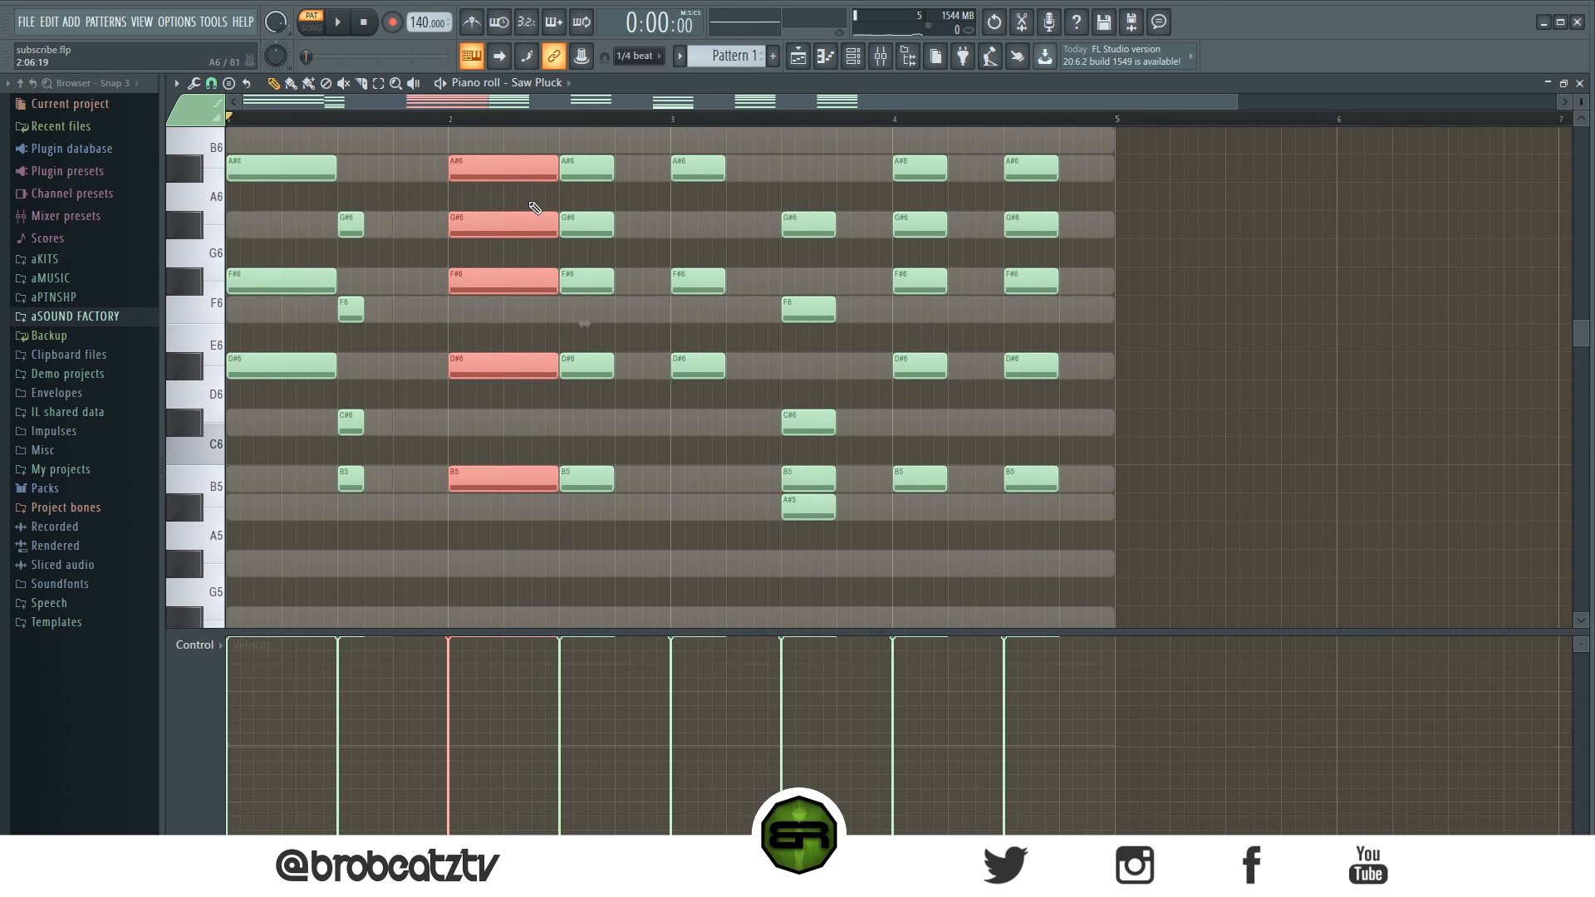
- Delete all chords after the fourth chord
left_click_drag(1237, 100, 1117, 100)
left_click_drag(1271, 521, 717, 137)
key("Delete")
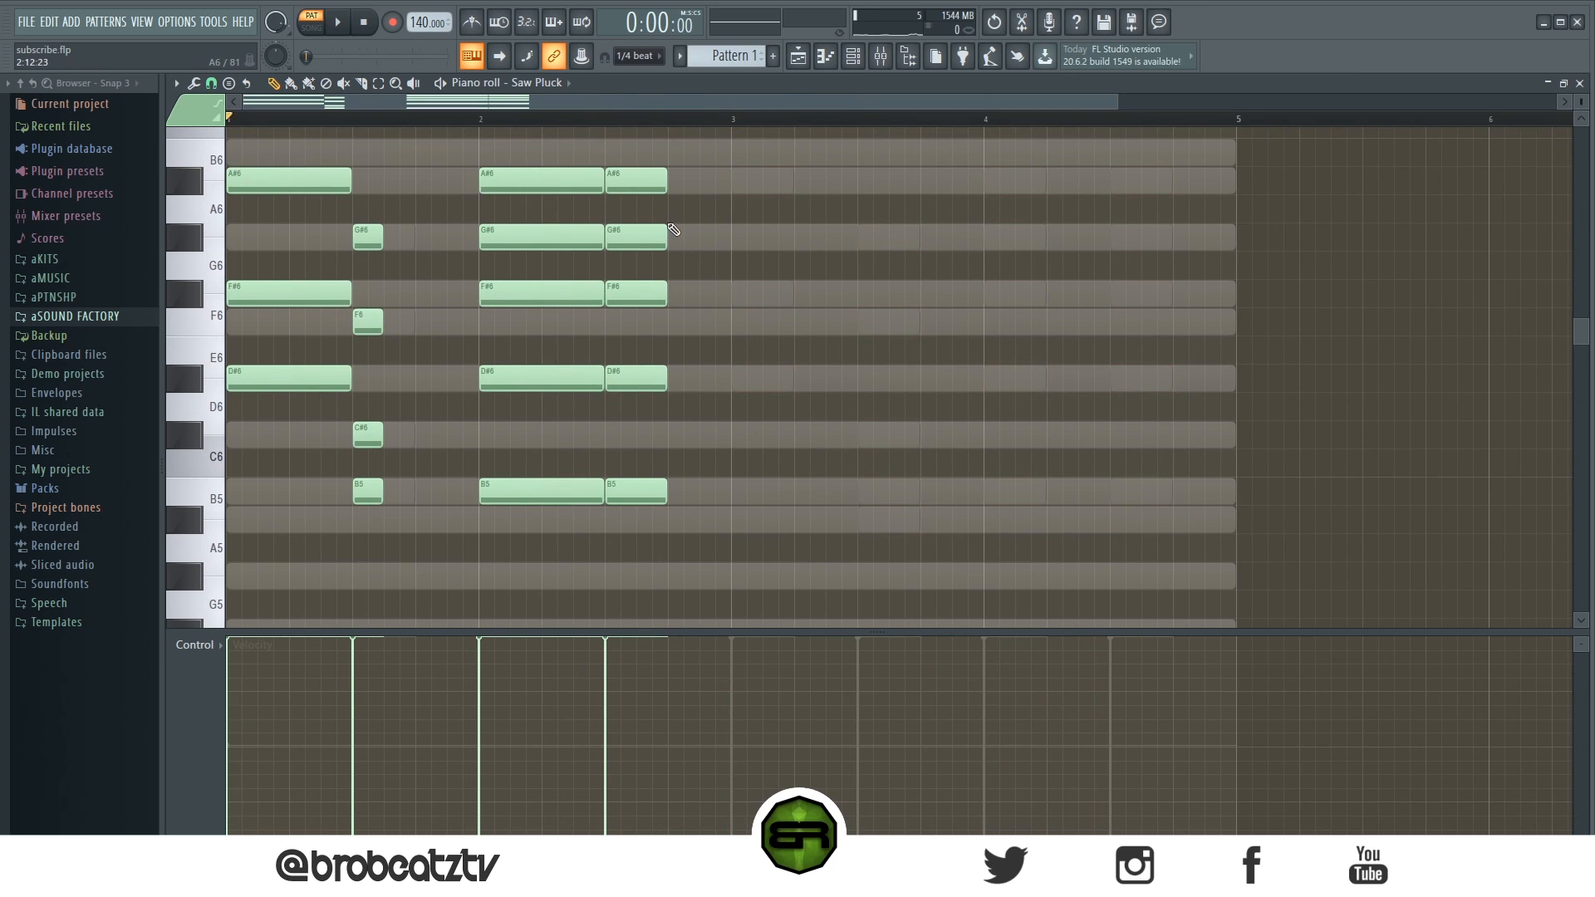
- Remove the A#6 from the fourth chord and lower its F#6 to F6, then preview
right_click(639, 179)
key("space")
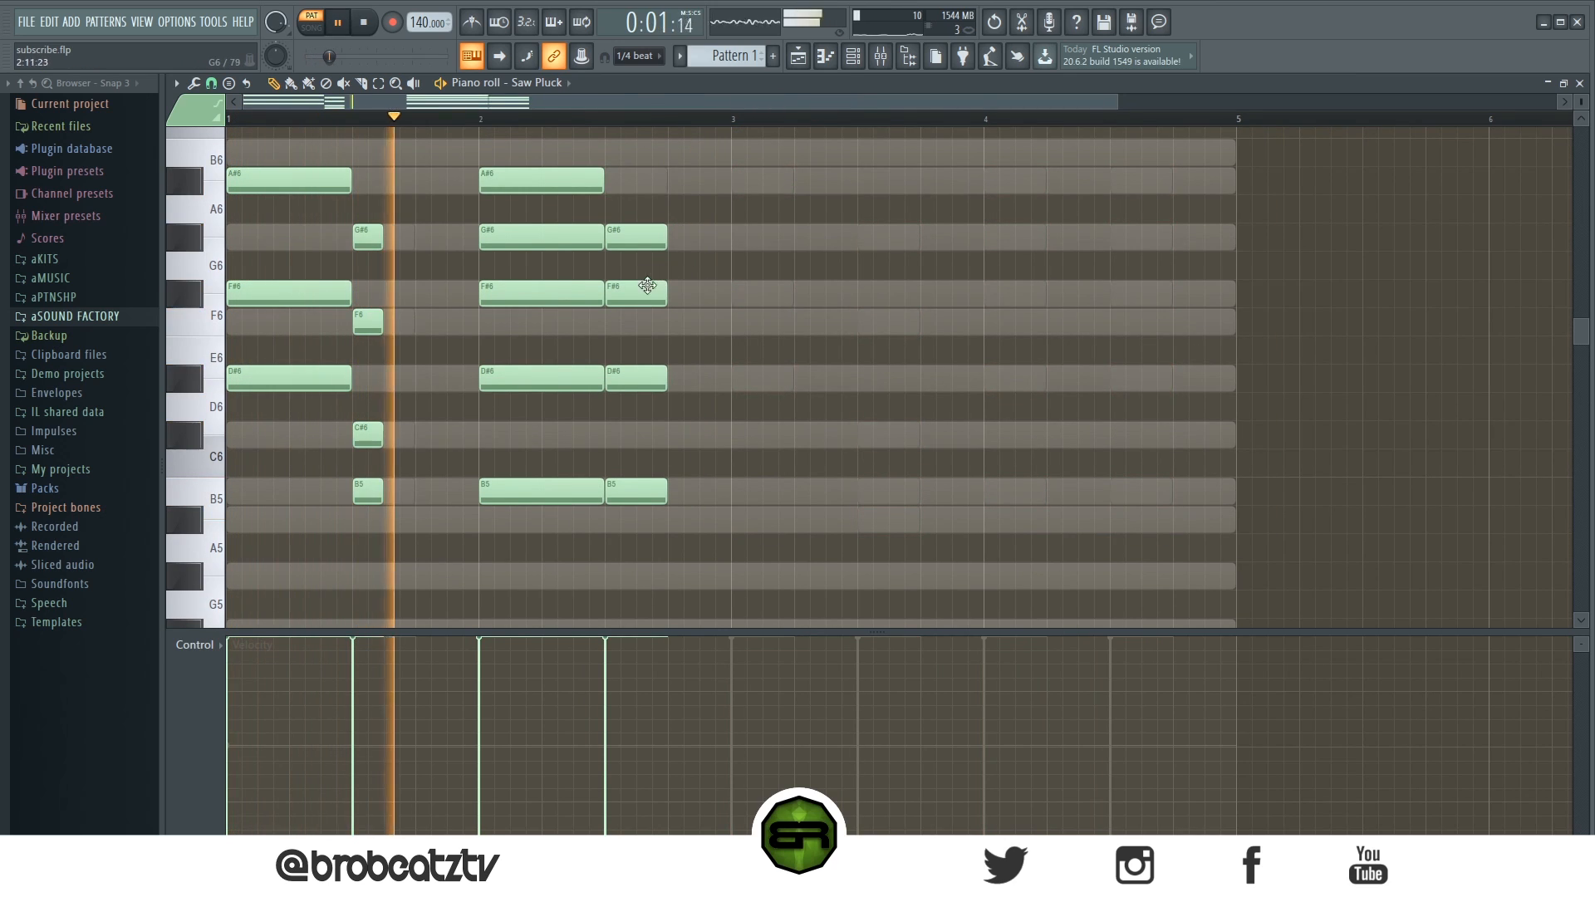
key("space")
left_click_drag(647, 286, 647, 321)
key("space")
key("space")
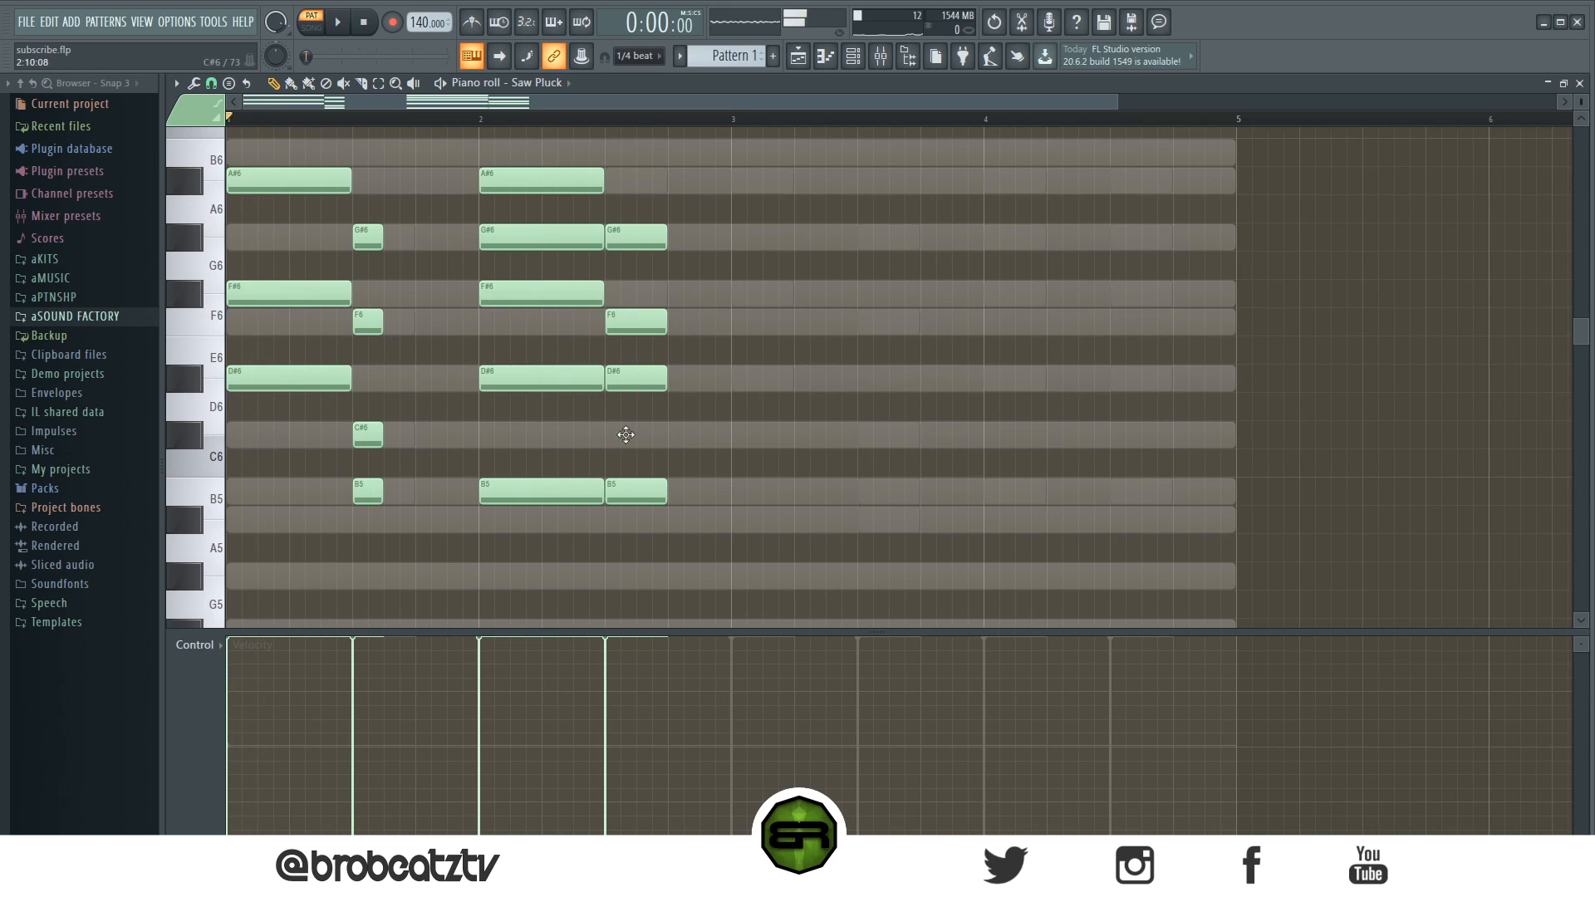
- Lower the fourth chord's D#6 to C#6 and its B5 to A#5, then preview the progression
left_click_drag(624, 380, 625, 435)
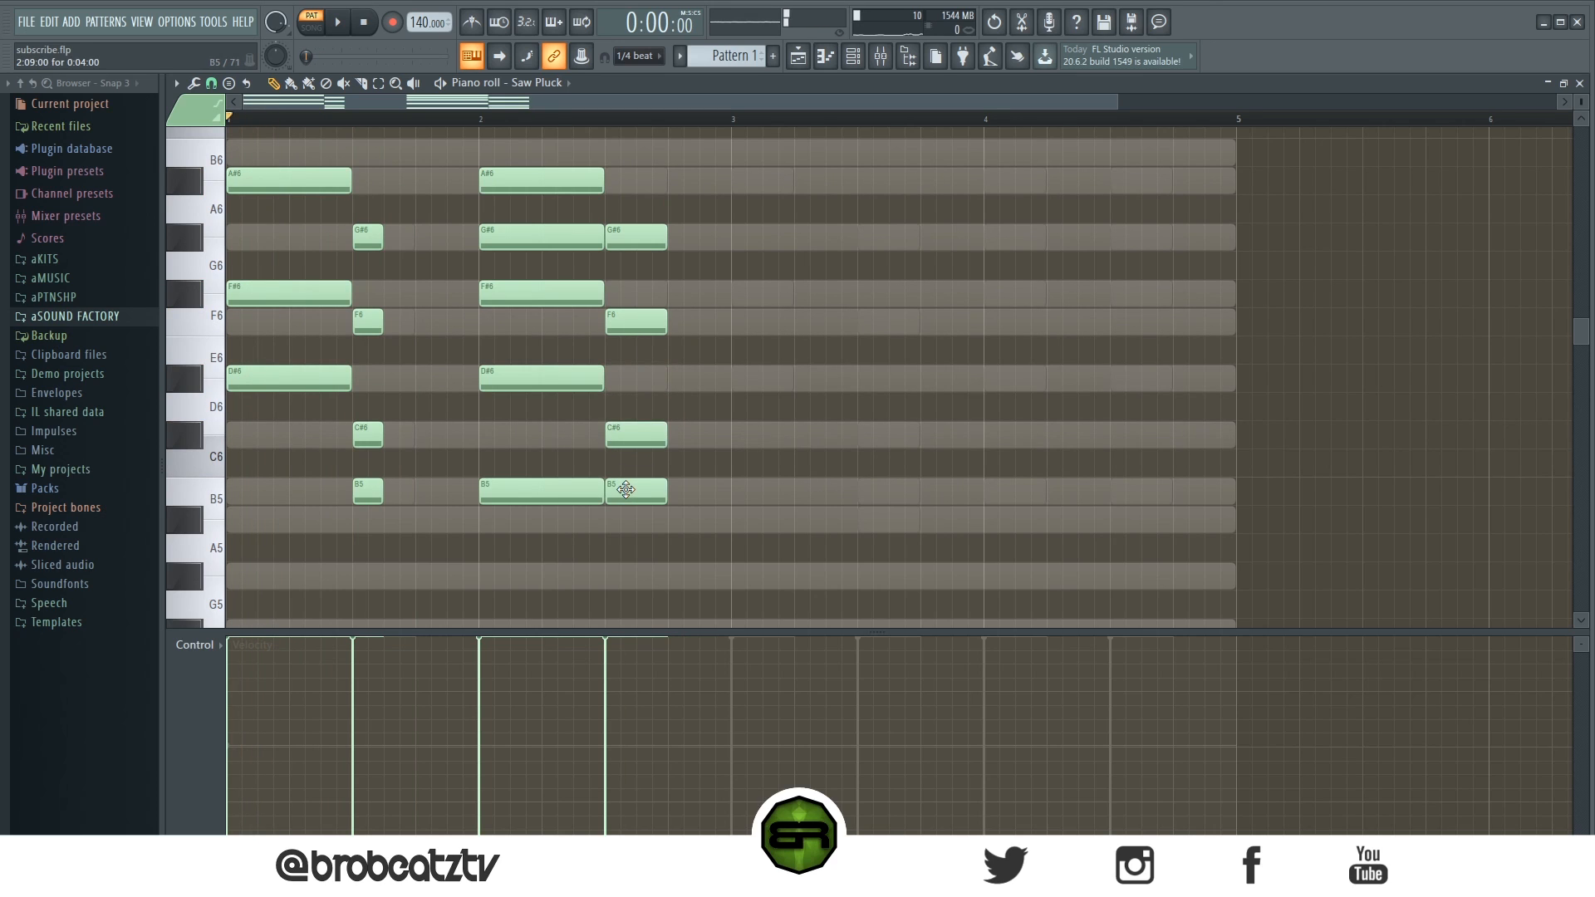
left_click_drag(625, 489, 634, 520)
key("space")
left_click_drag(678, 170, 636, 522)
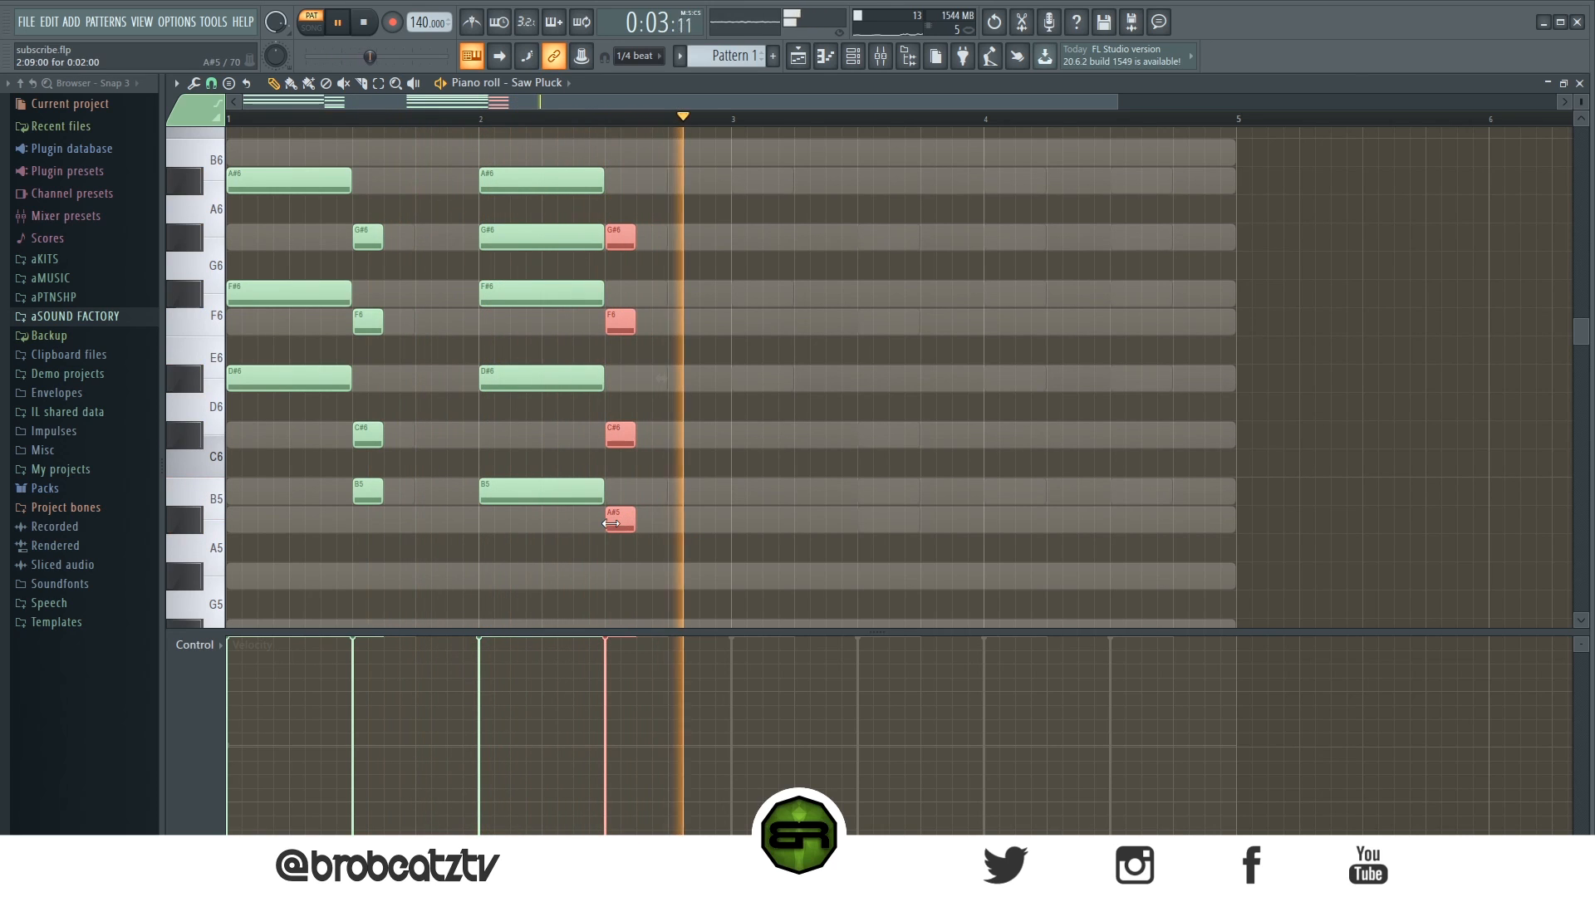
- Duplicate the whole four-chord progression so it repeats straight after itself
key("ctrl+a")
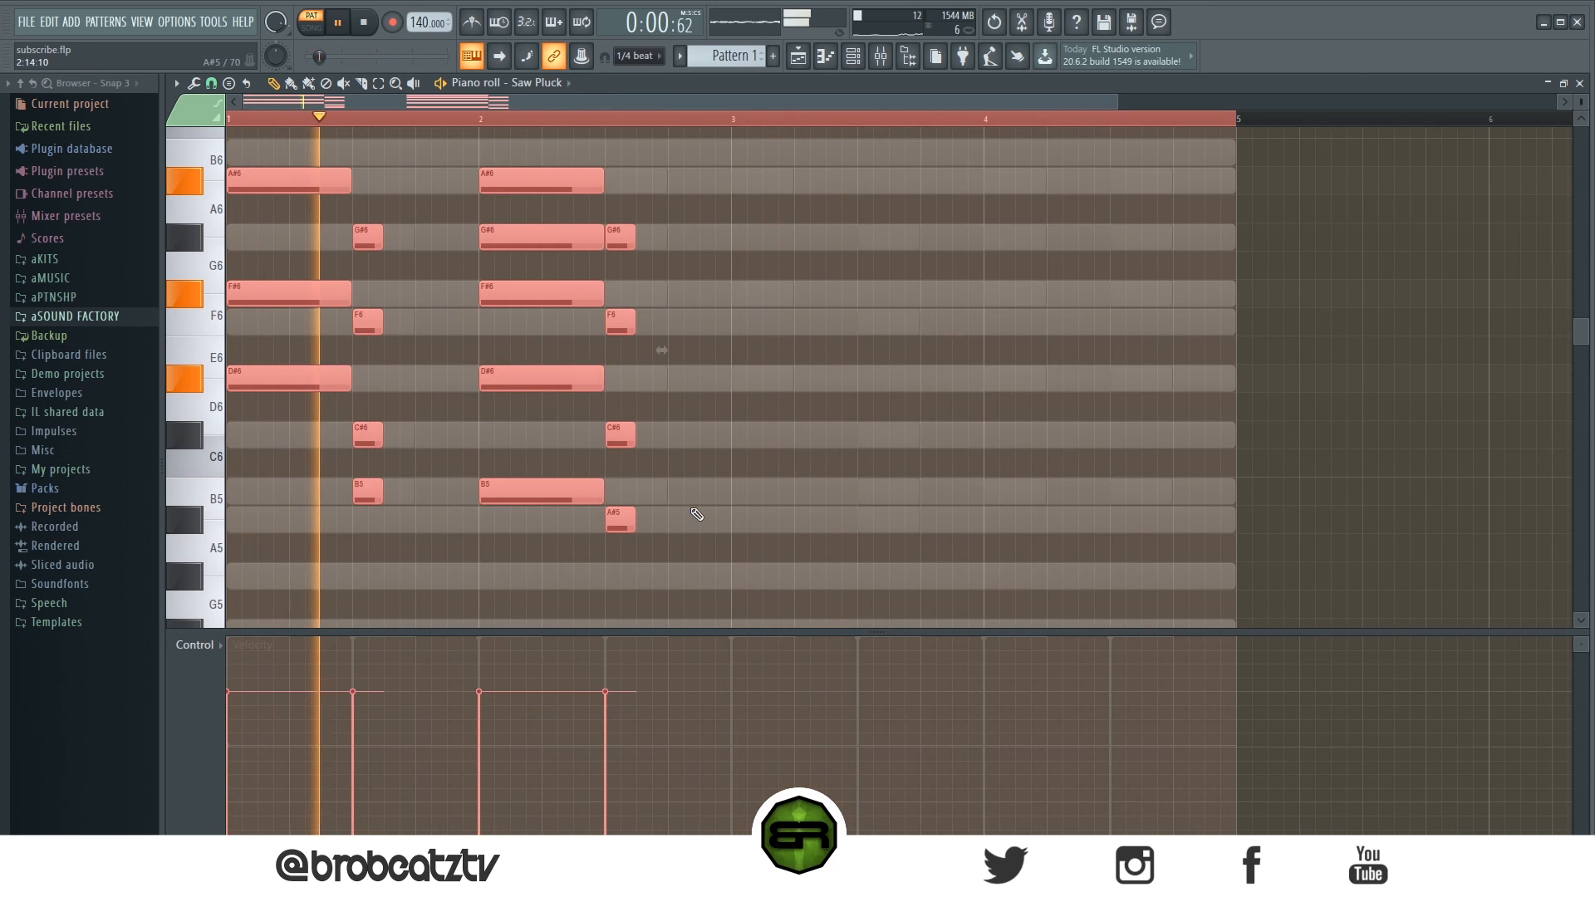
left_click_drag(289, 375, 794, 375)
key("ctrl+d")
- Copy the Gated Synth notes and paste them into the Arp channel
left_click(867, 58)
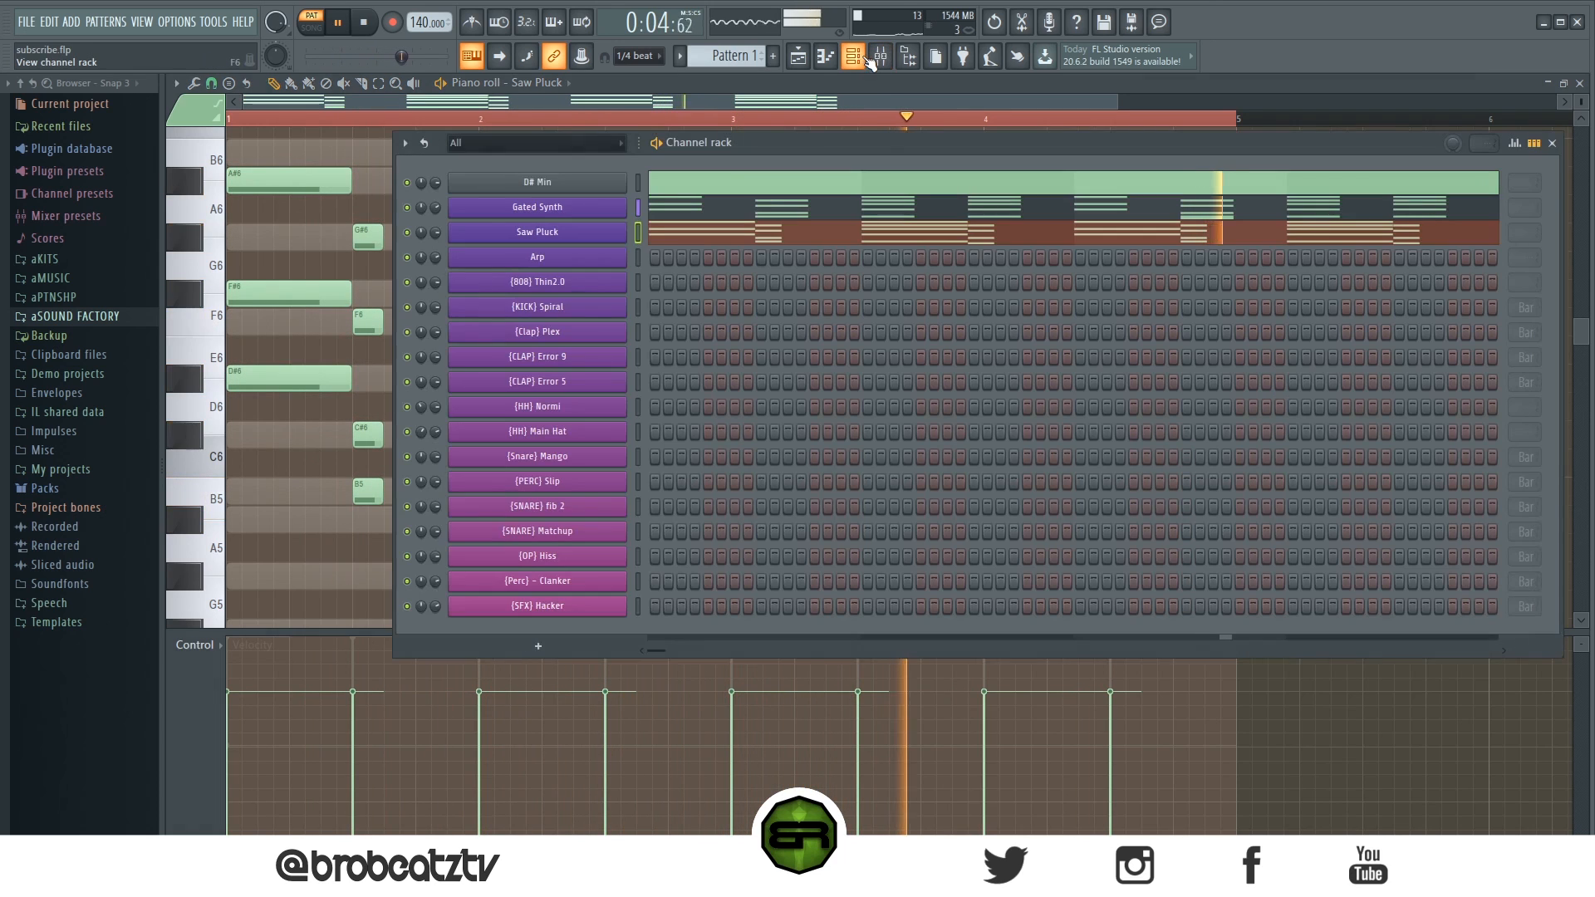
key("space")
right_click(571, 210)
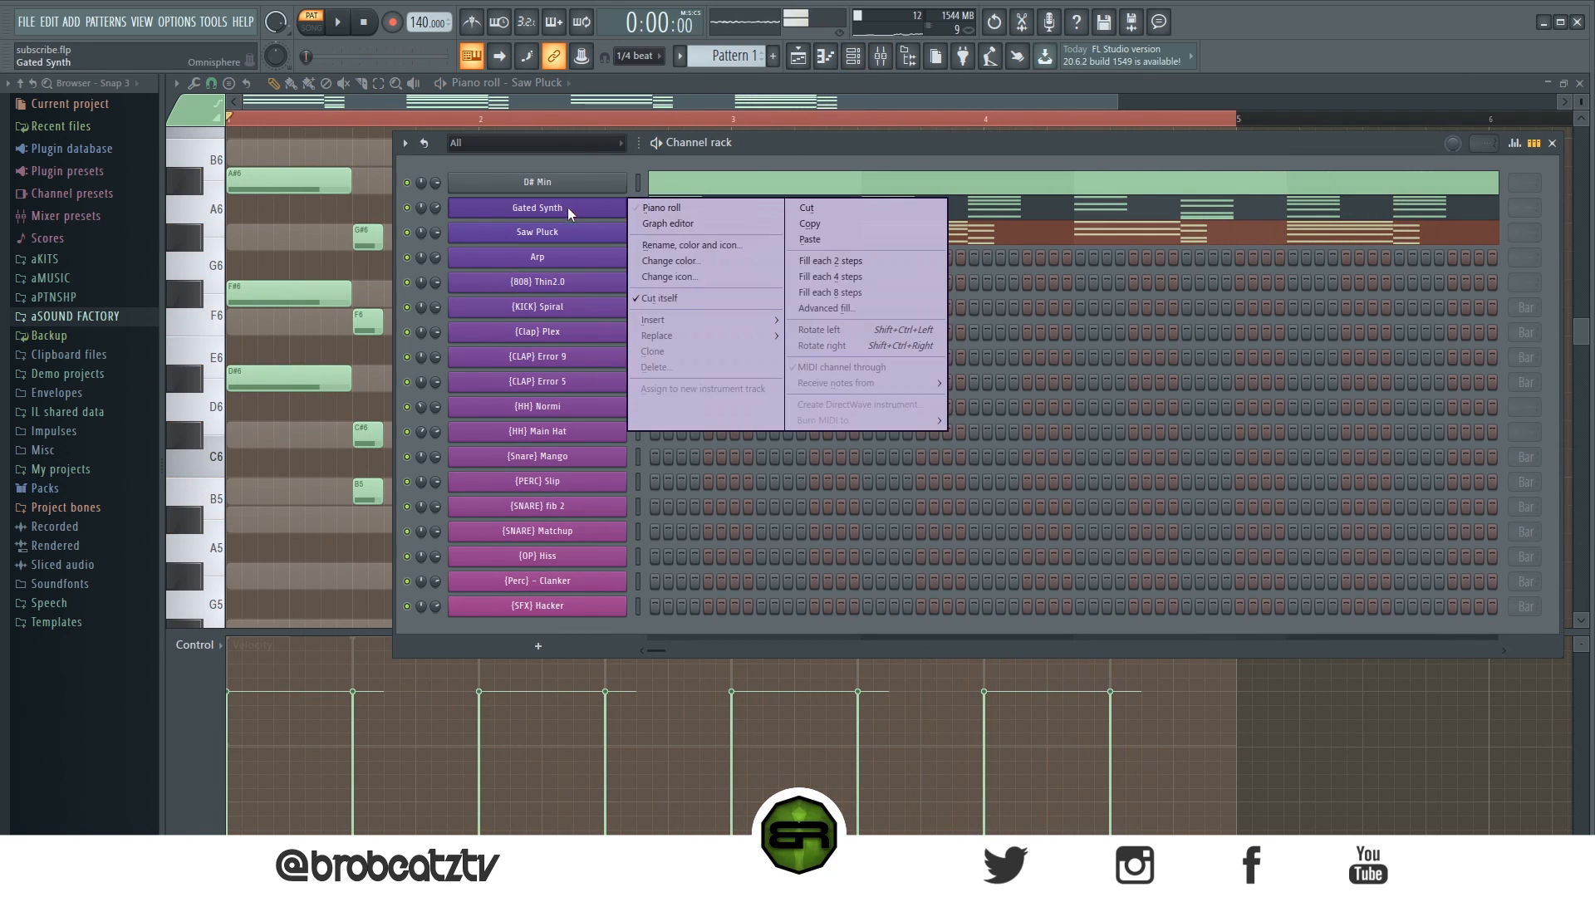
left_click(834, 226)
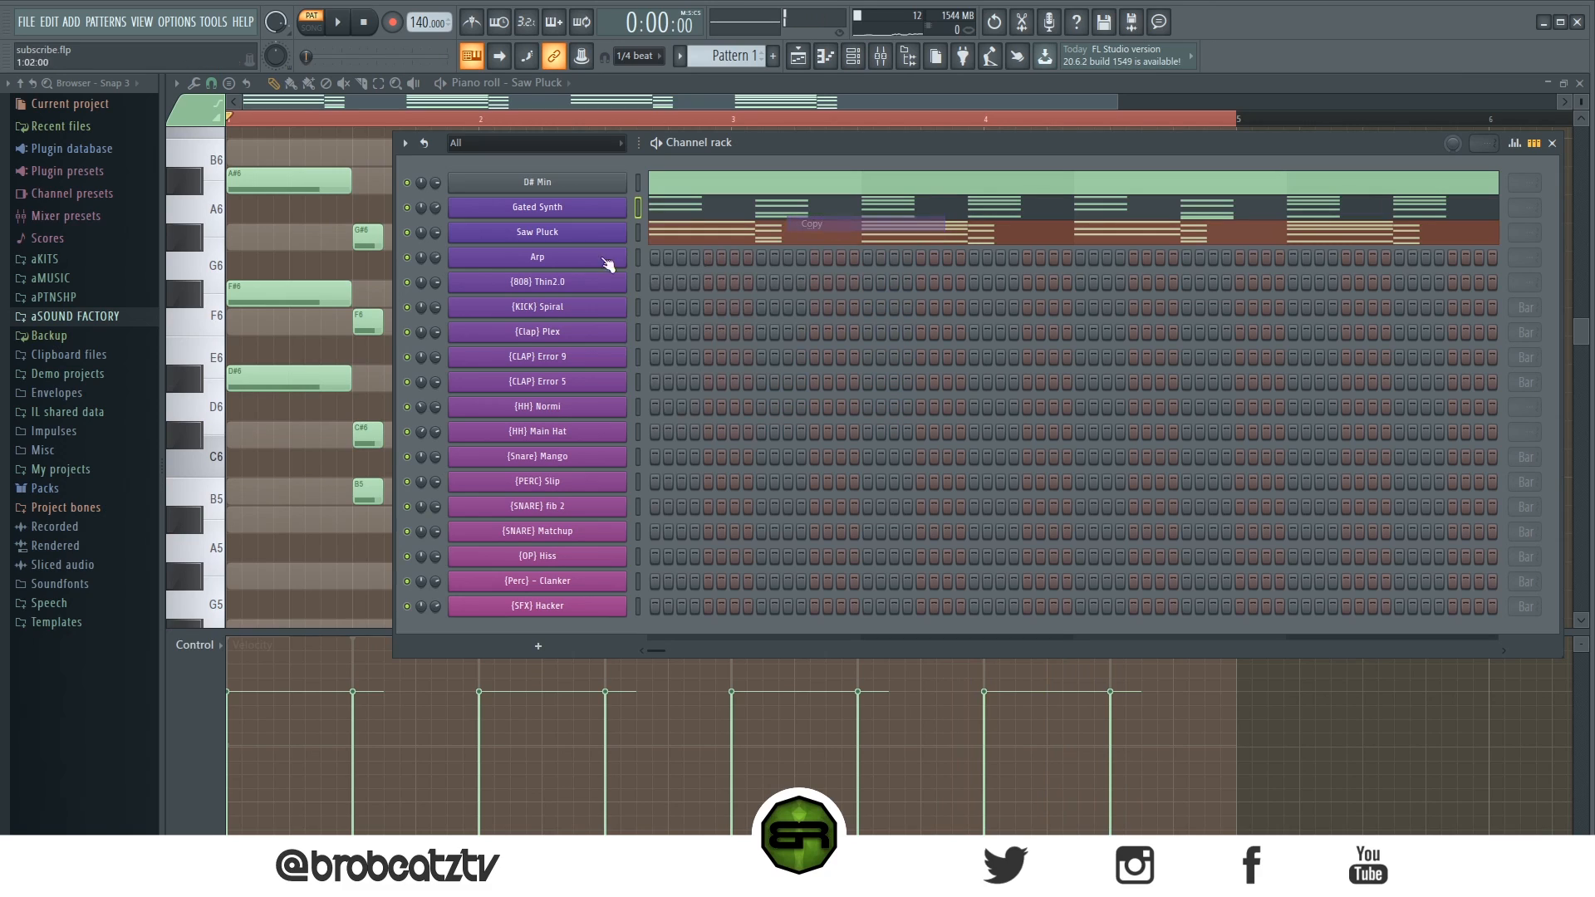
right_click(536, 260)
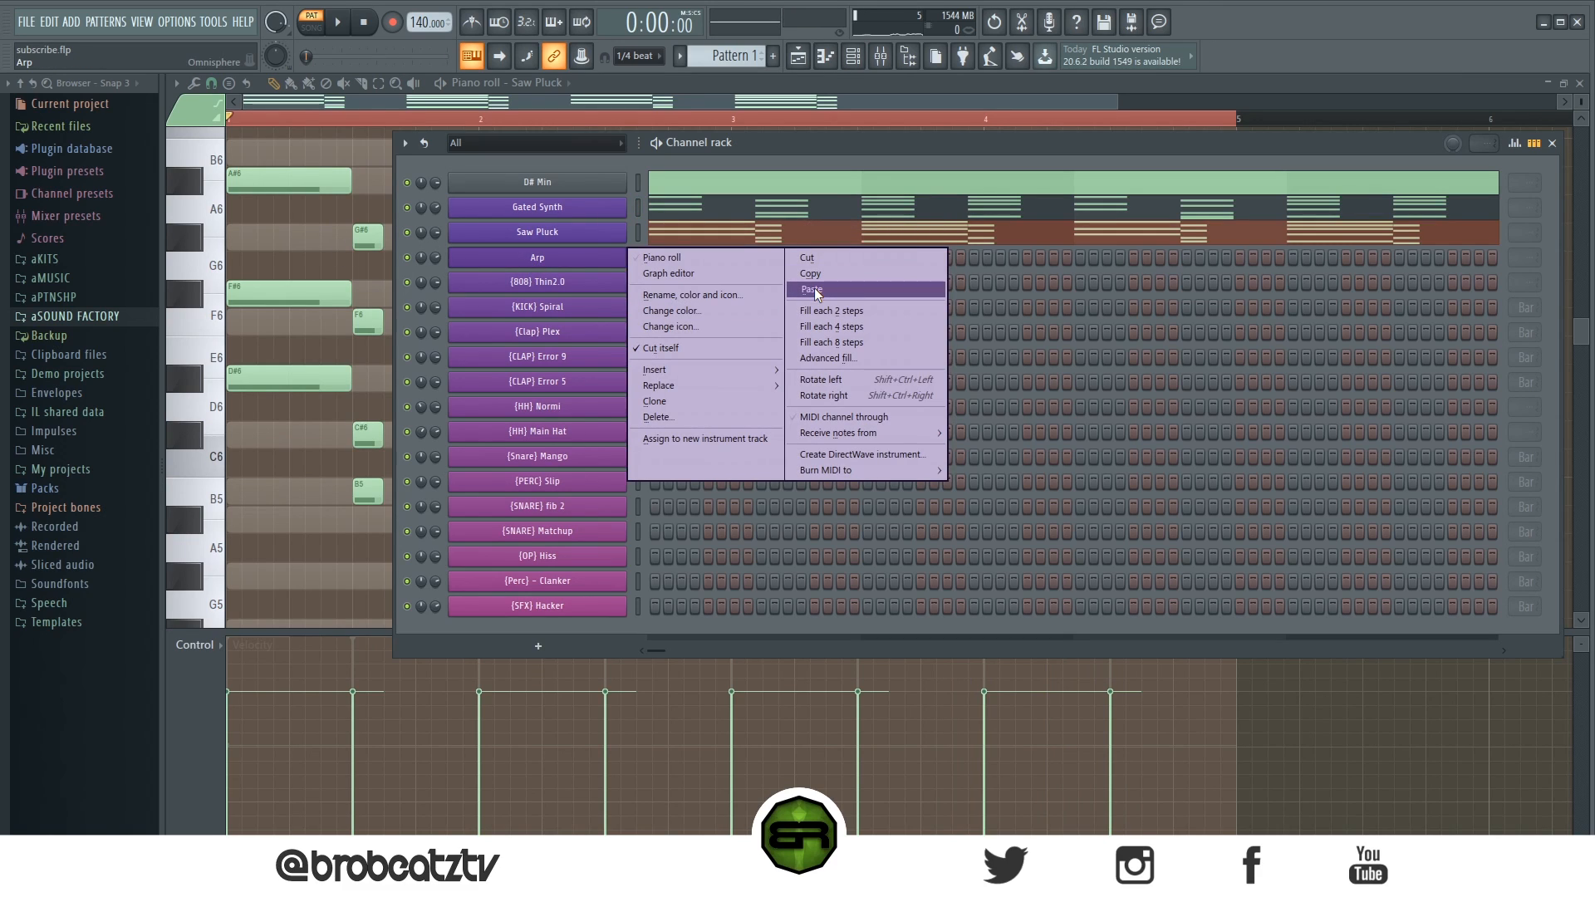
left_click(814, 290)
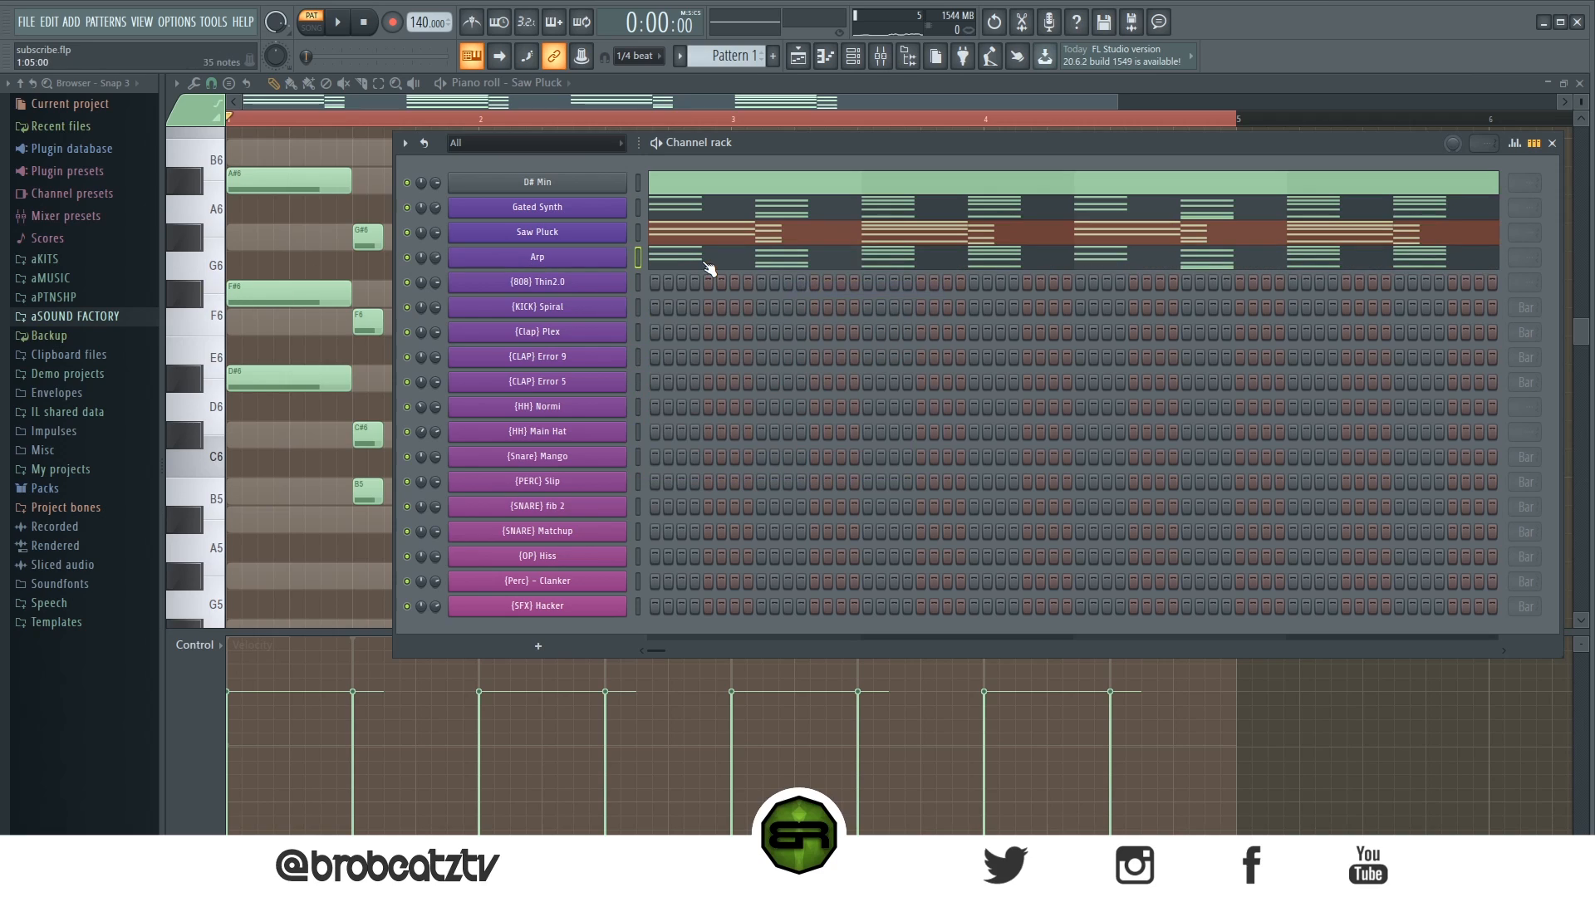
- Open the Arp piano roll and lengthen its first chord to two beats
left_click(706, 262)
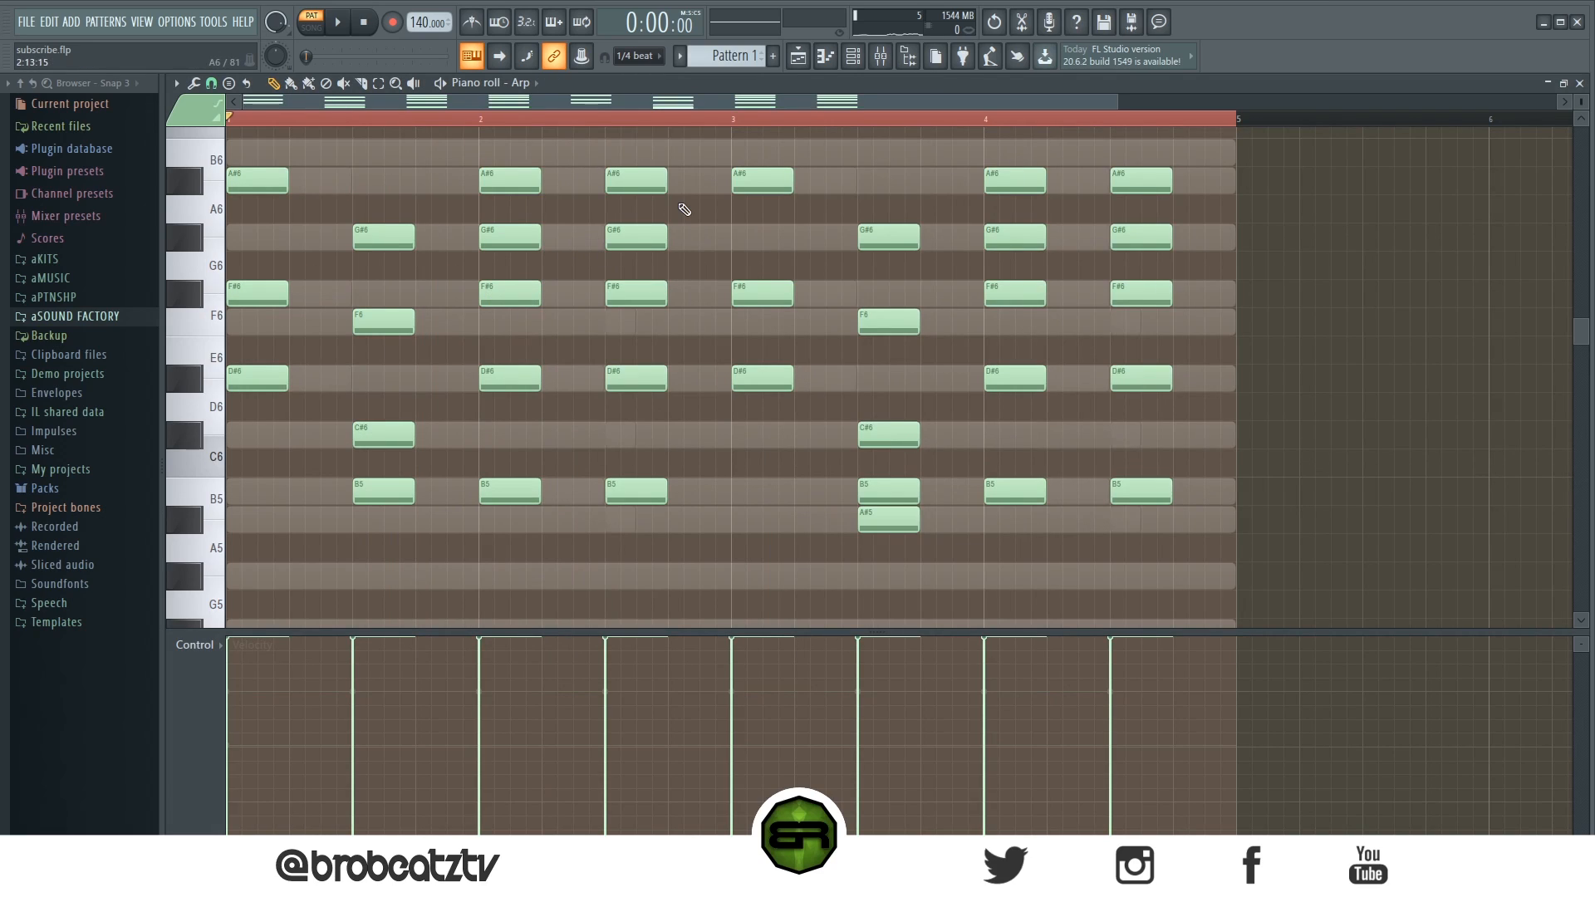
left_click_drag(288, 154, 226, 498)
left_click_drag(306, 381, 371, 383)
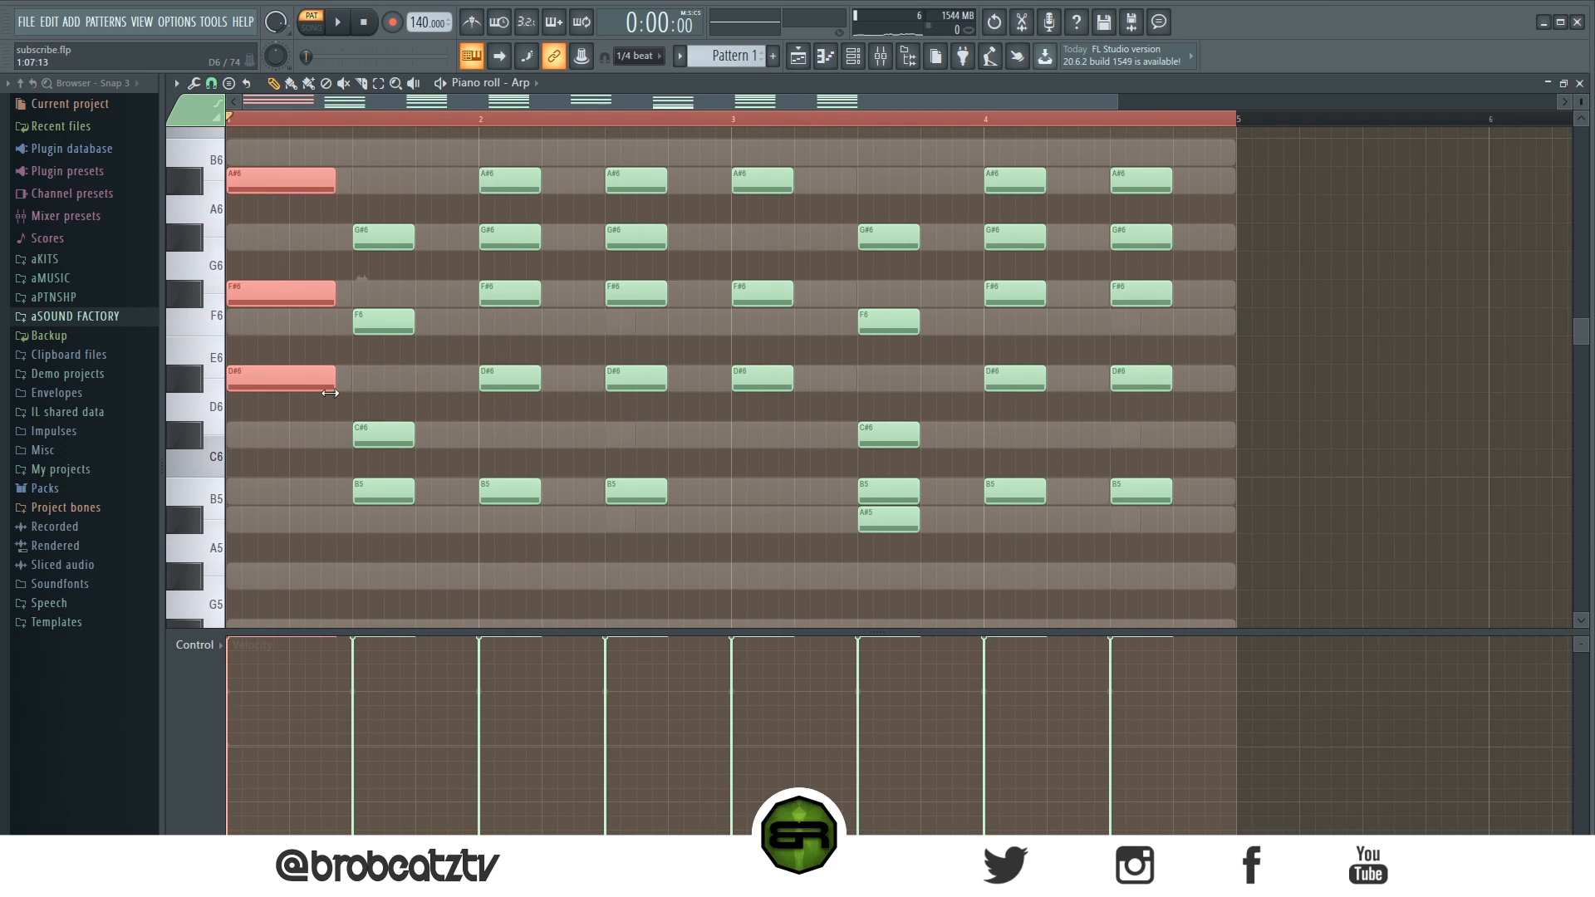
- Delete the Arp chords starting on the third beat of bars 2 and 4
right_click(624, 179)
right_click(624, 236)
right_click(624, 294)
right_click(623, 378)
right_click(624, 490)
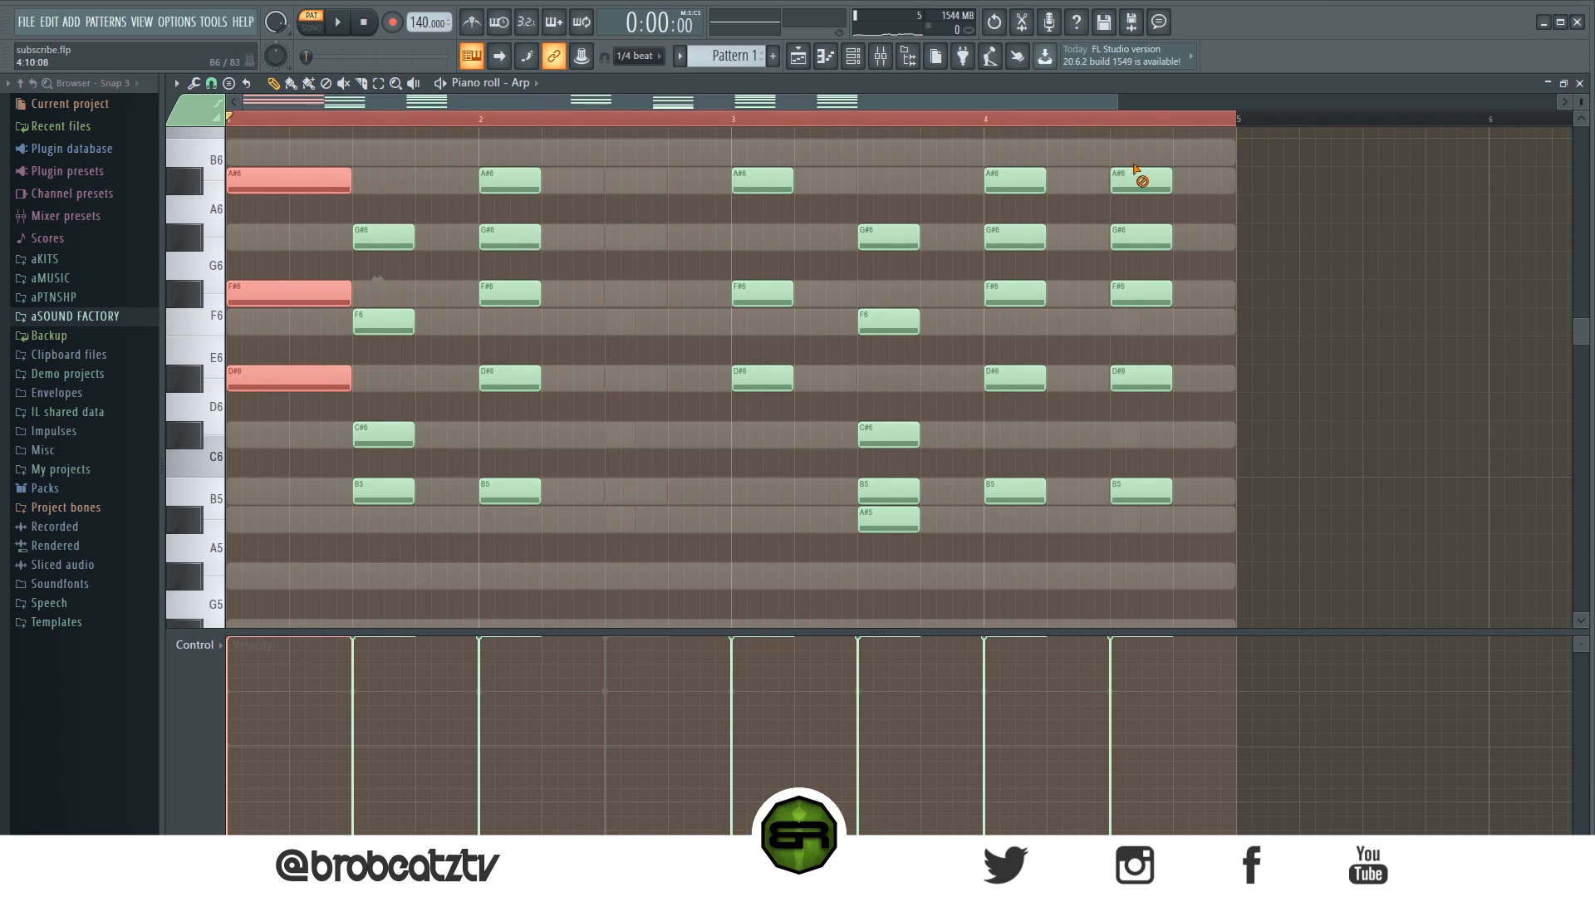
right_click(1137, 179)
right_click(1138, 237)
right_click(1138, 293)
right_click(1137, 378)
right_click(1138, 490)
- Lengthen the second Arp chord to two beats
scroll(415, 328, "up", 2)
left_click_drag(402, 274, 447, 644)
left_click_drag(415, 554, 477, 559)
- Extend the Arp chords at the start of bars 2 and 4 to a full bar each
left_click_drag(514, 185, 544, 586)
left_click_drag(1018, 203, 1047, 629)
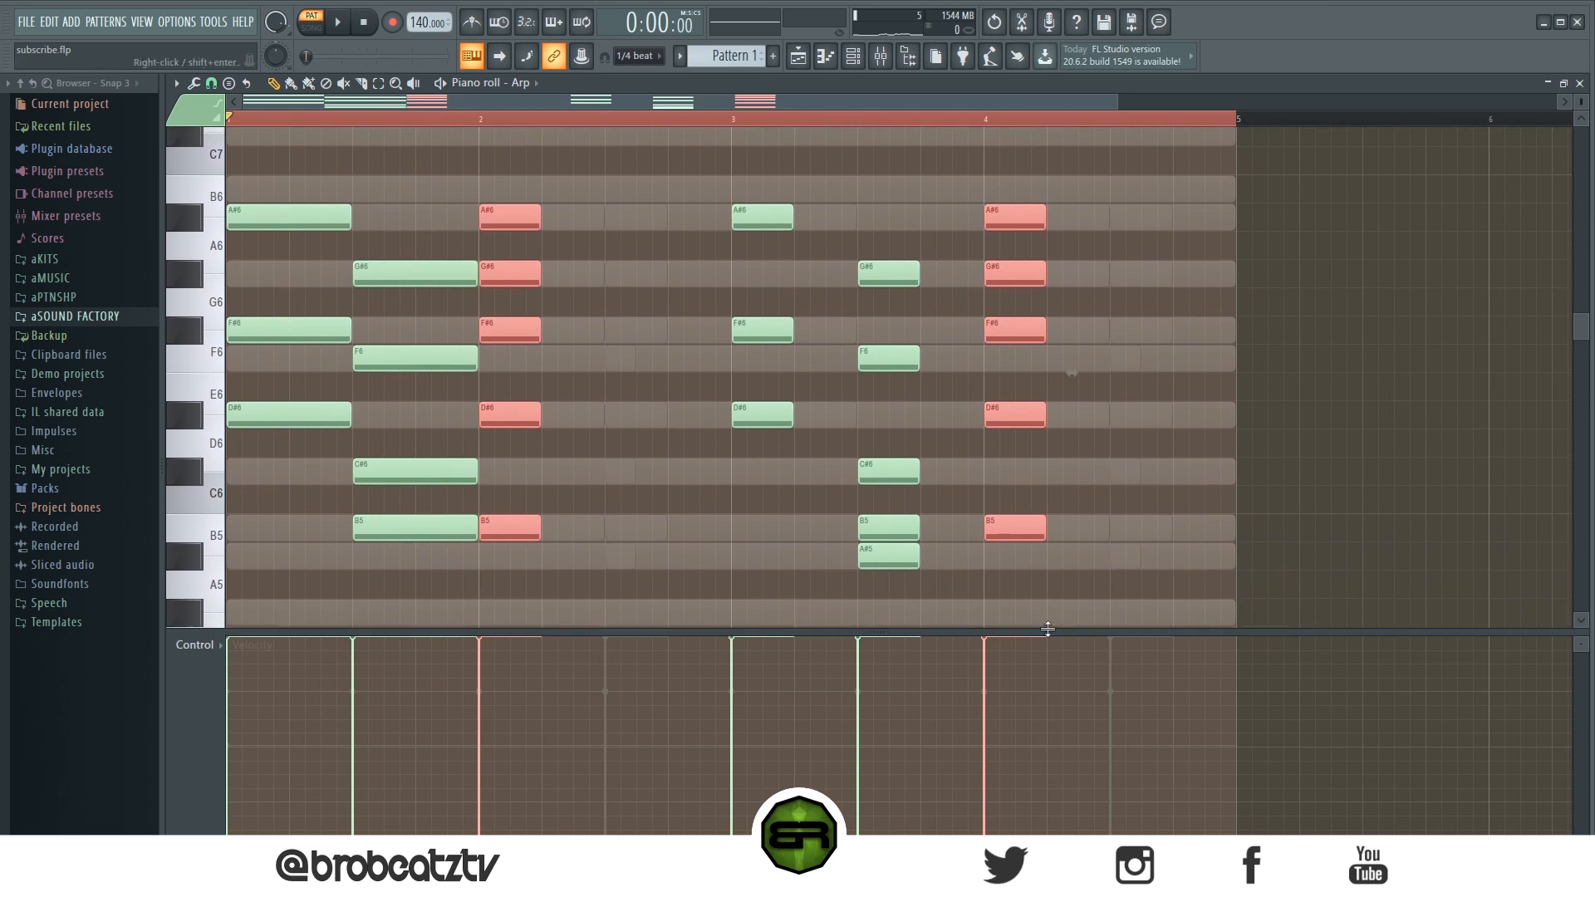
left_click_drag(1044, 528, 1229, 539)
- Lengthen both Arp chords in bar 3 to two beats each
left_click_drag(762, 171, 982, 555)
left_click(1022, 573)
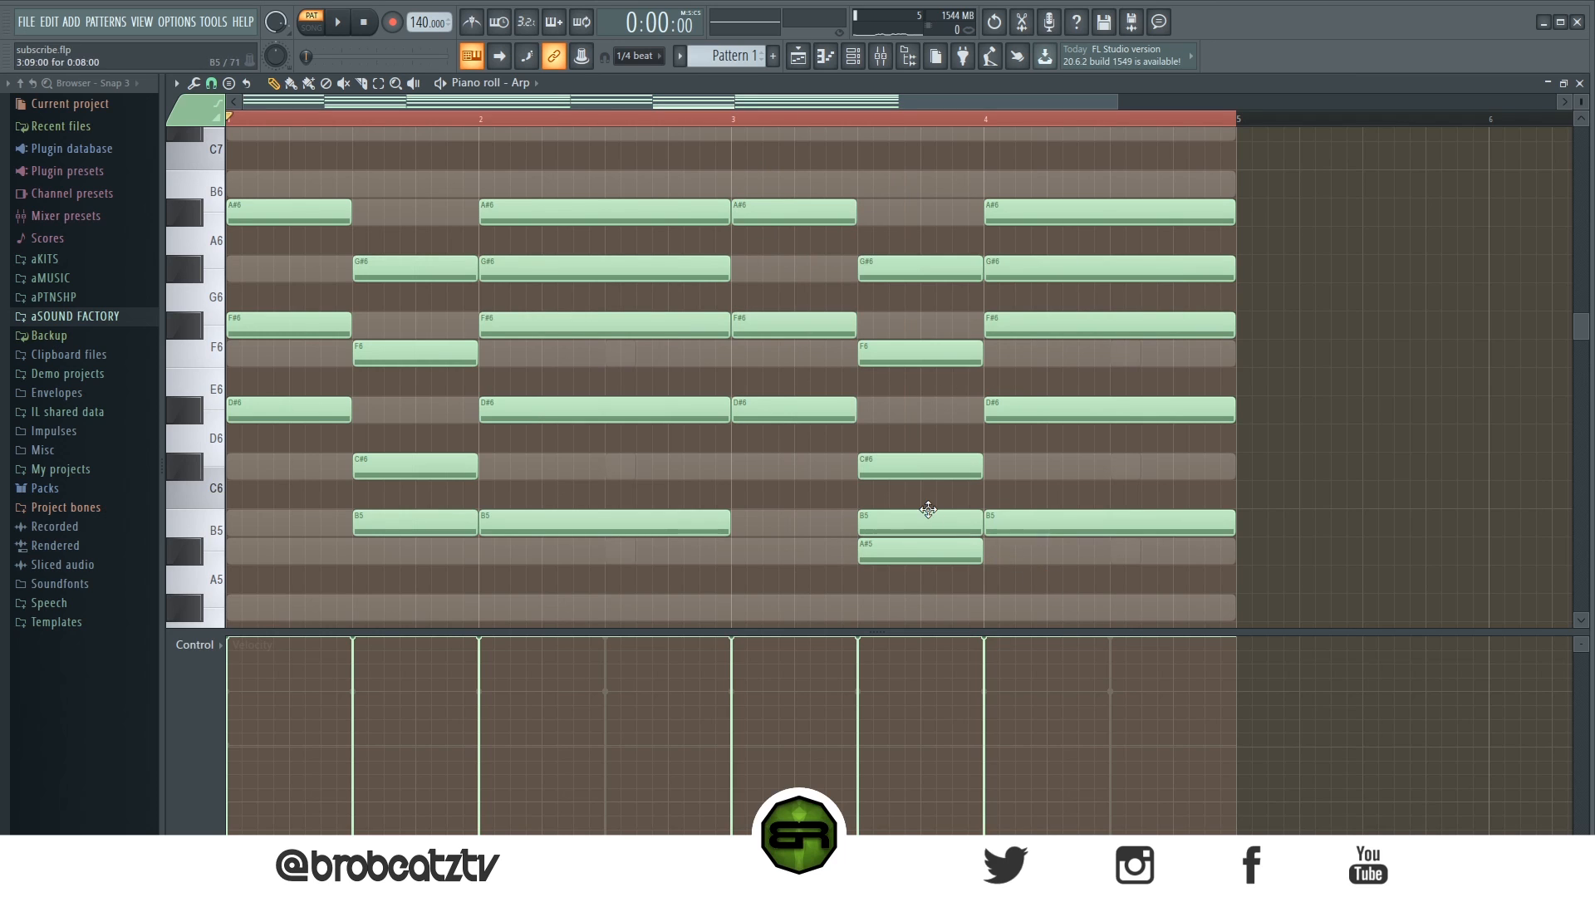
- Transpose the entire Arp part down one octave
scroll(693, 128, "down", 3)
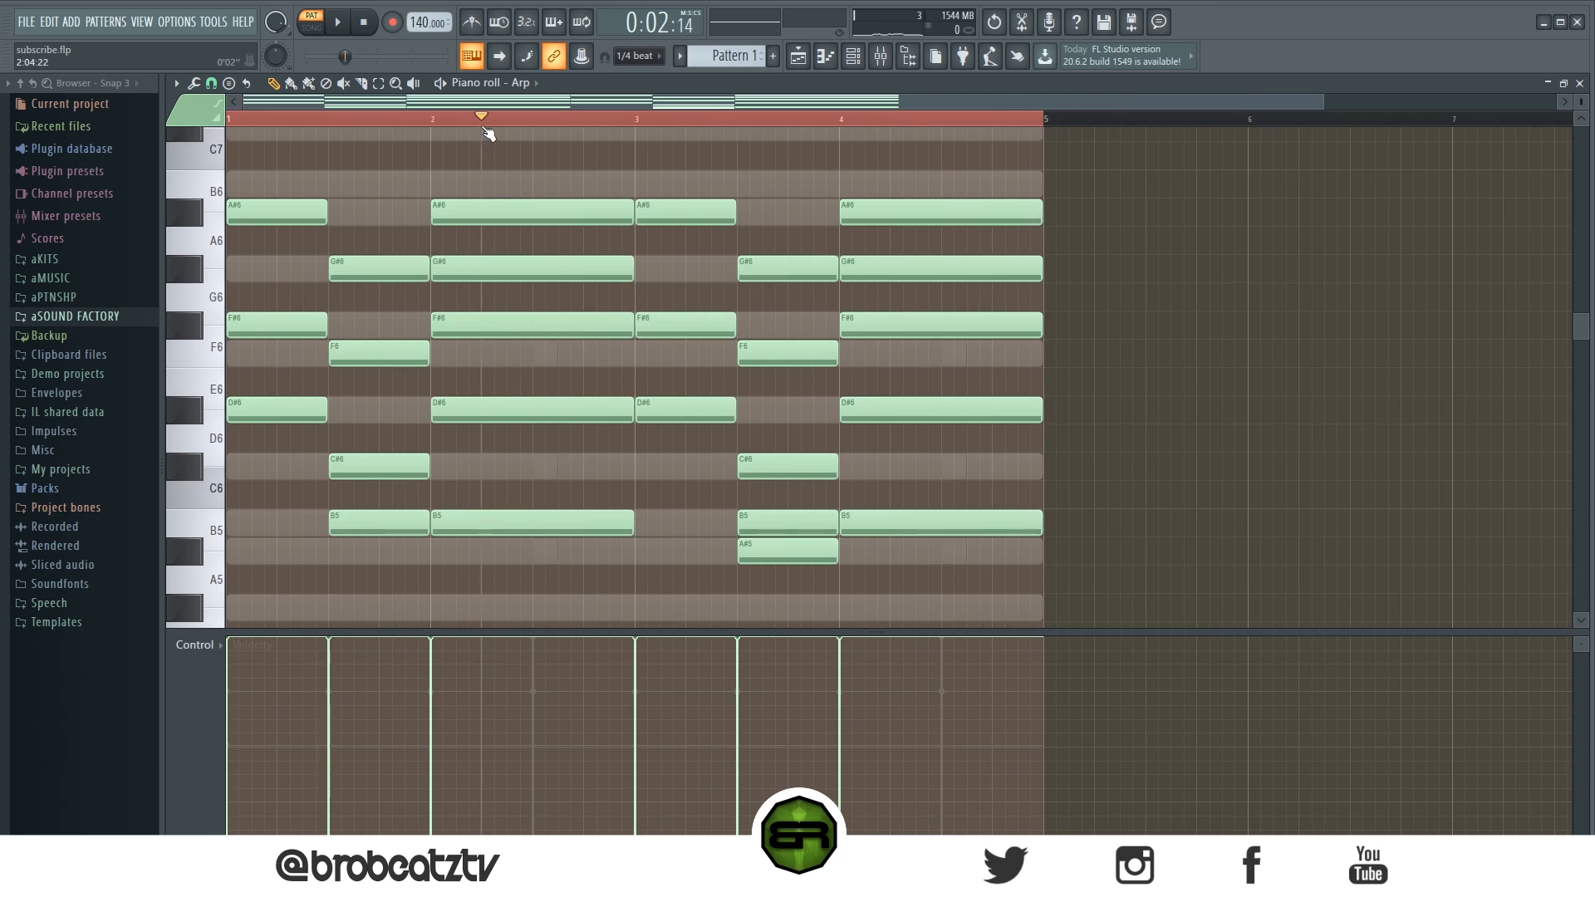
key("ctrl+a")
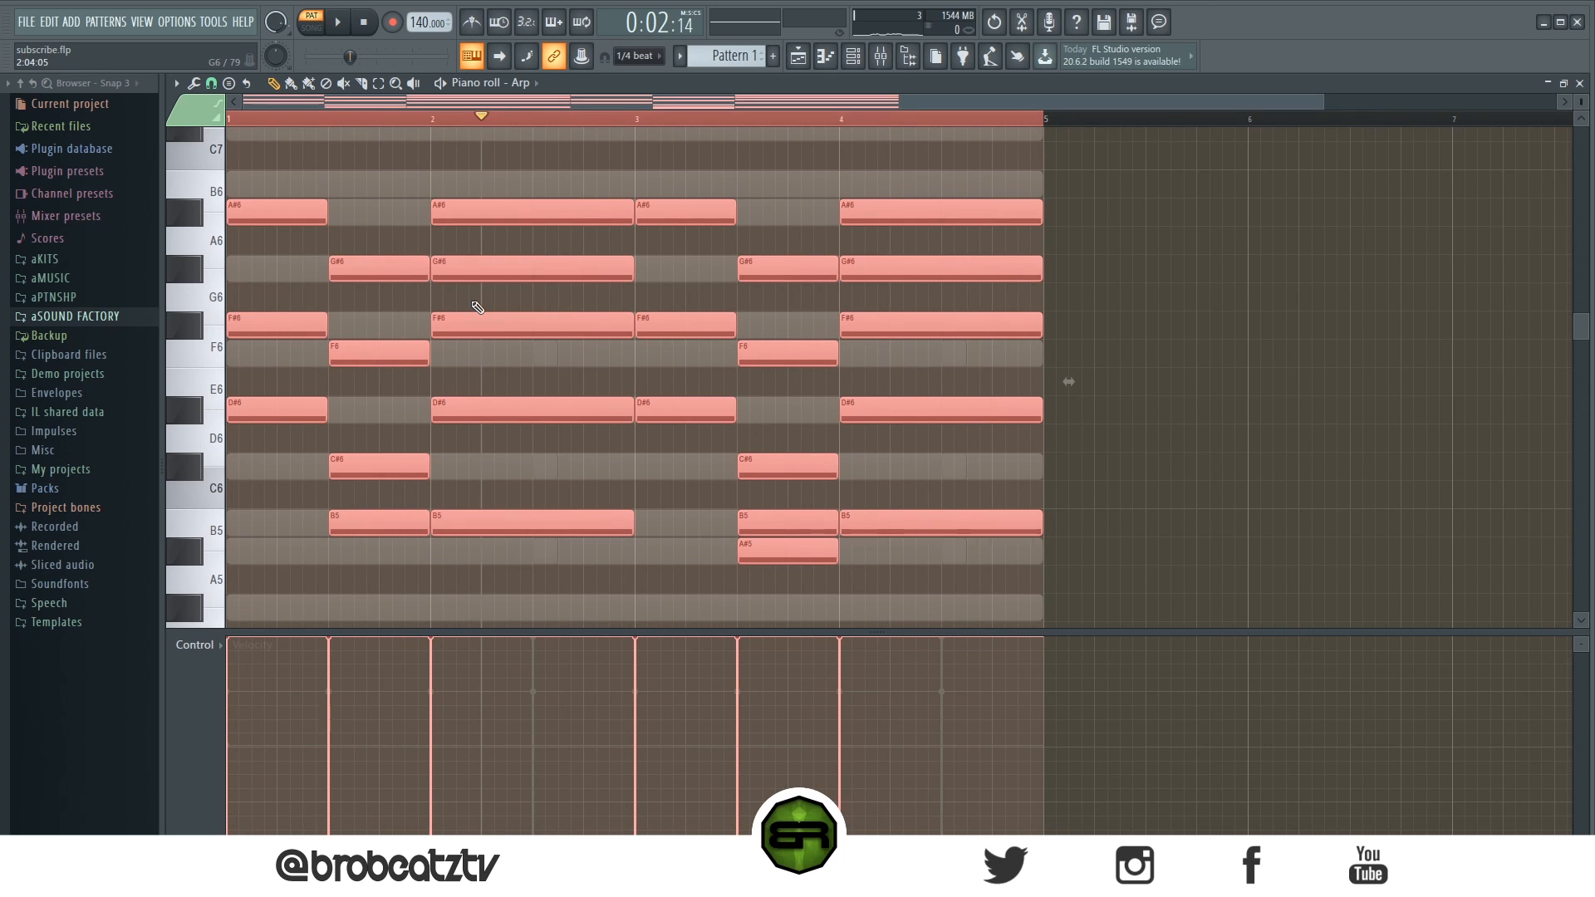
key("ctrl+Down")
scroll(613, 207, "down", 4)
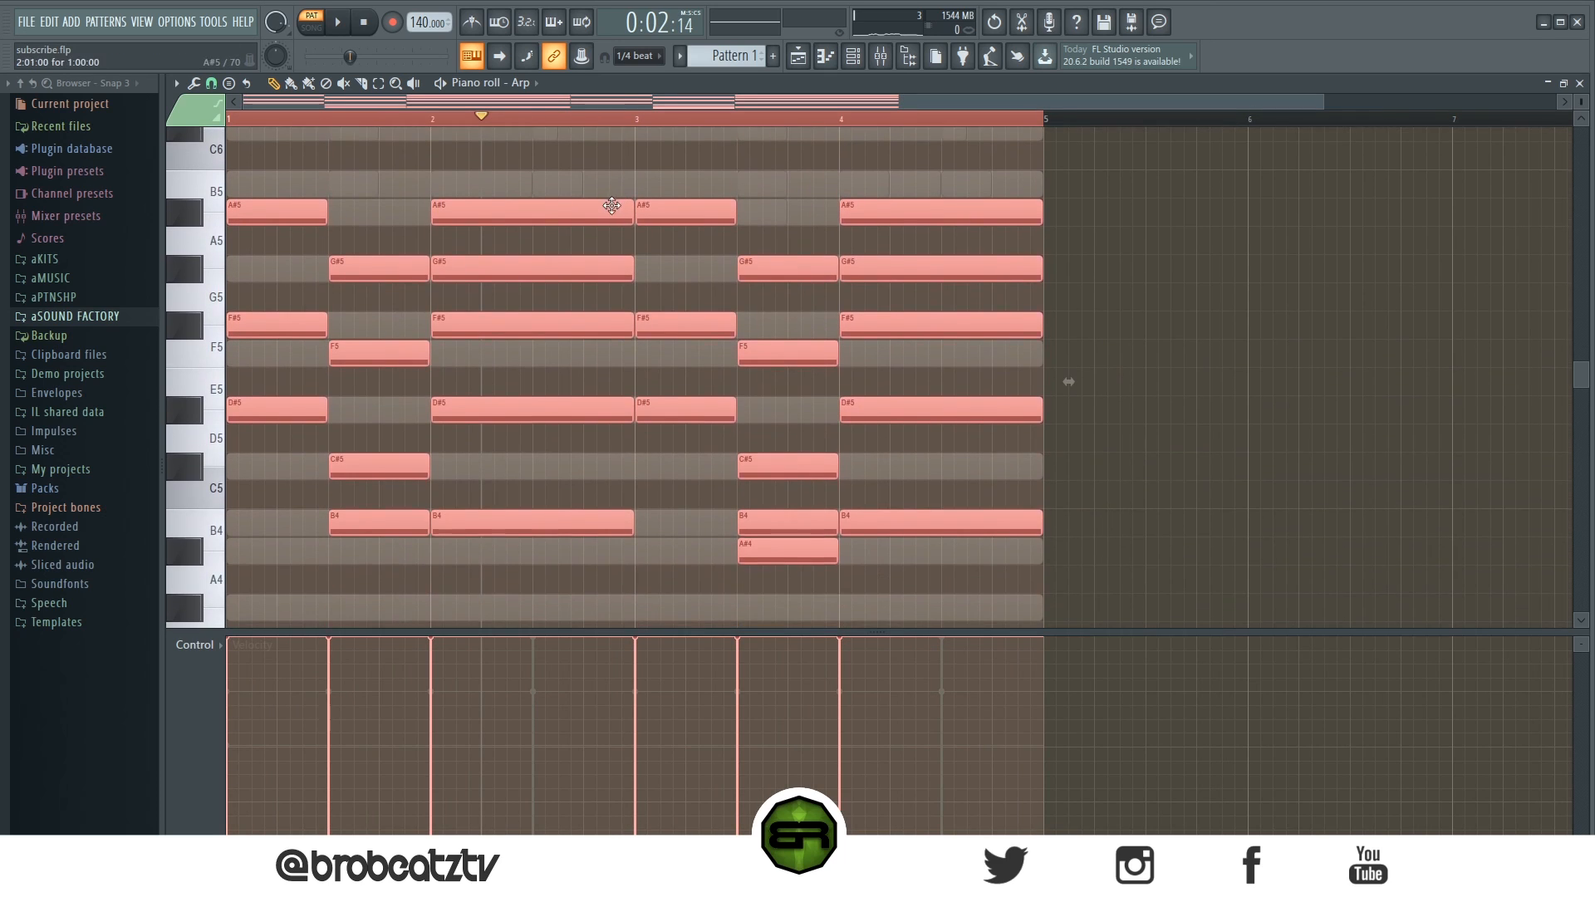
left_click(659, 233)
- Play the pattern to preview all channels together
left_click(799, 55)
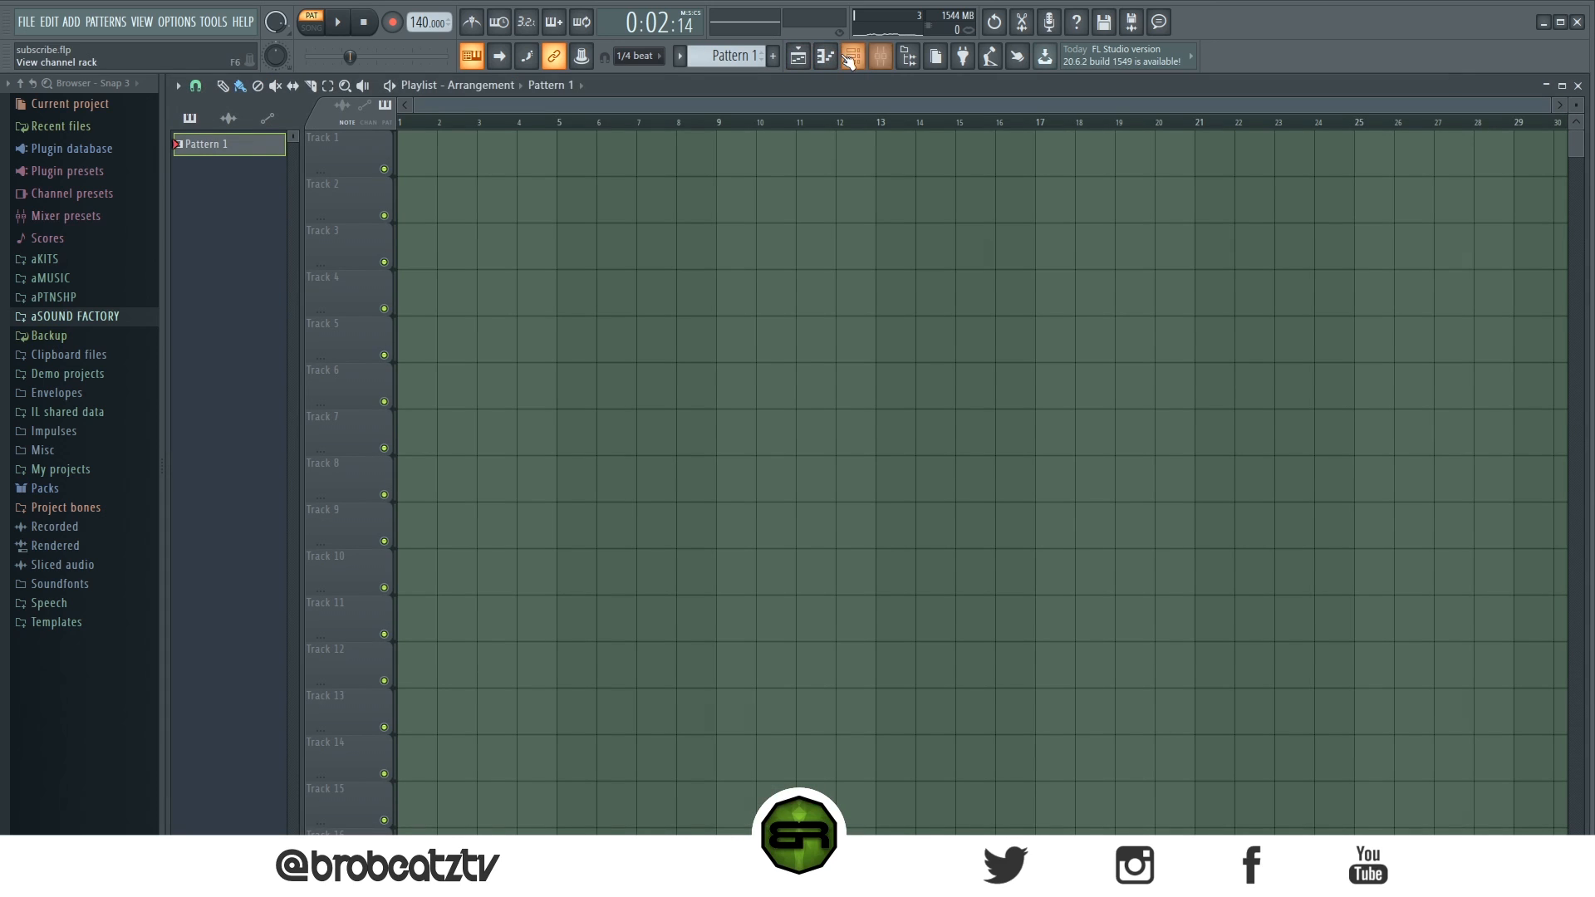
left_click(852, 55)
left_click(362, 25)
key("space")
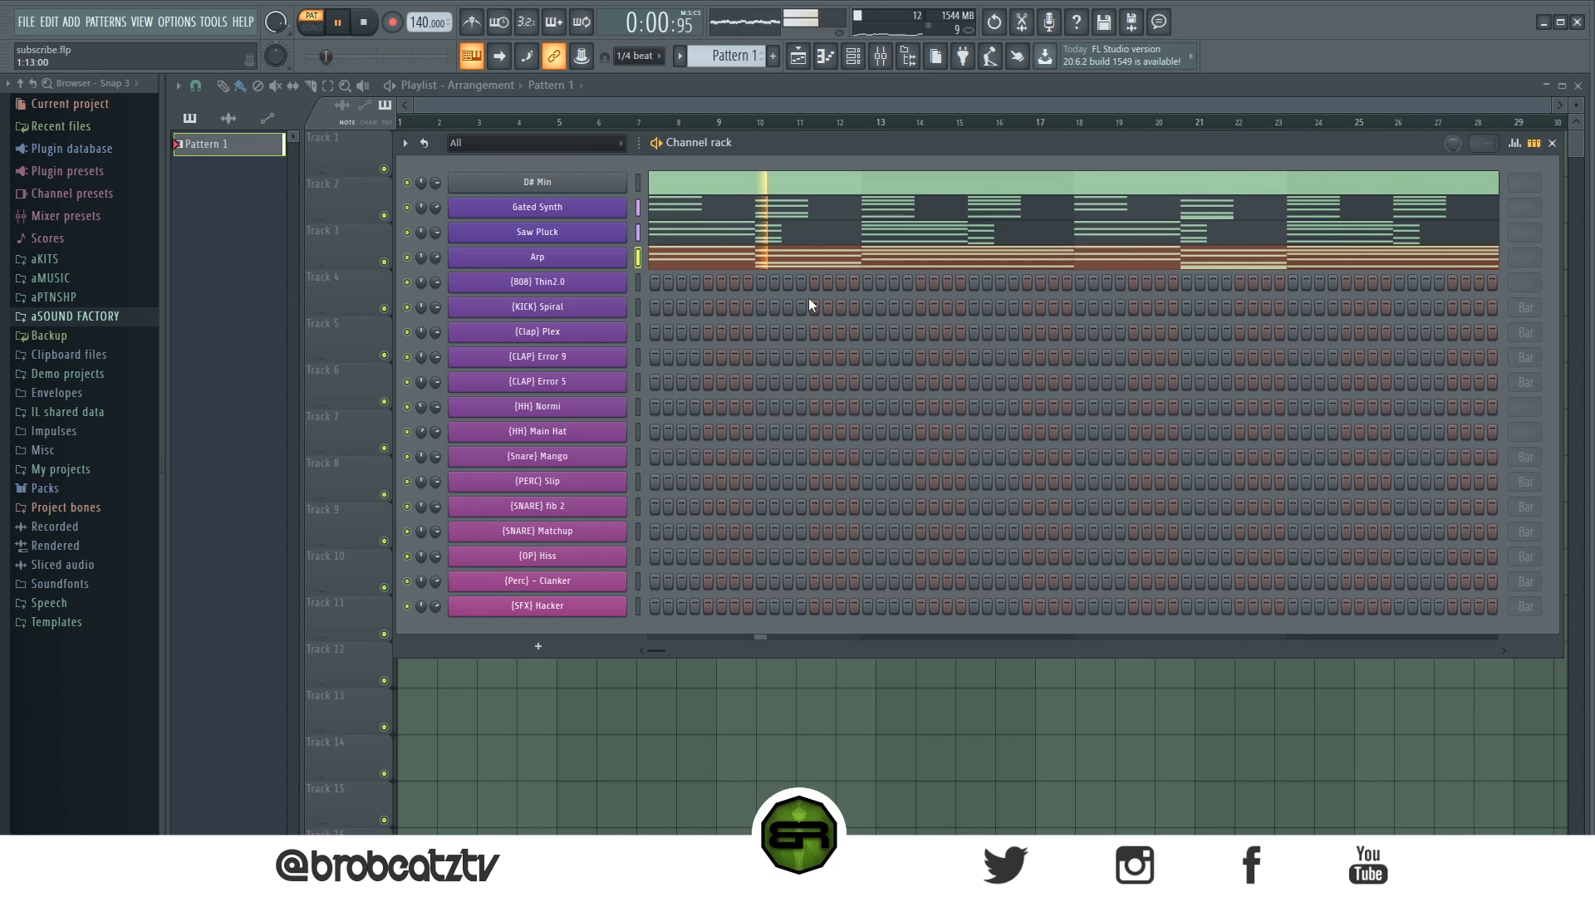
- Open the Arp piano roll, preview it, and delete the B4 from the fifth chord
left_click(808, 259)
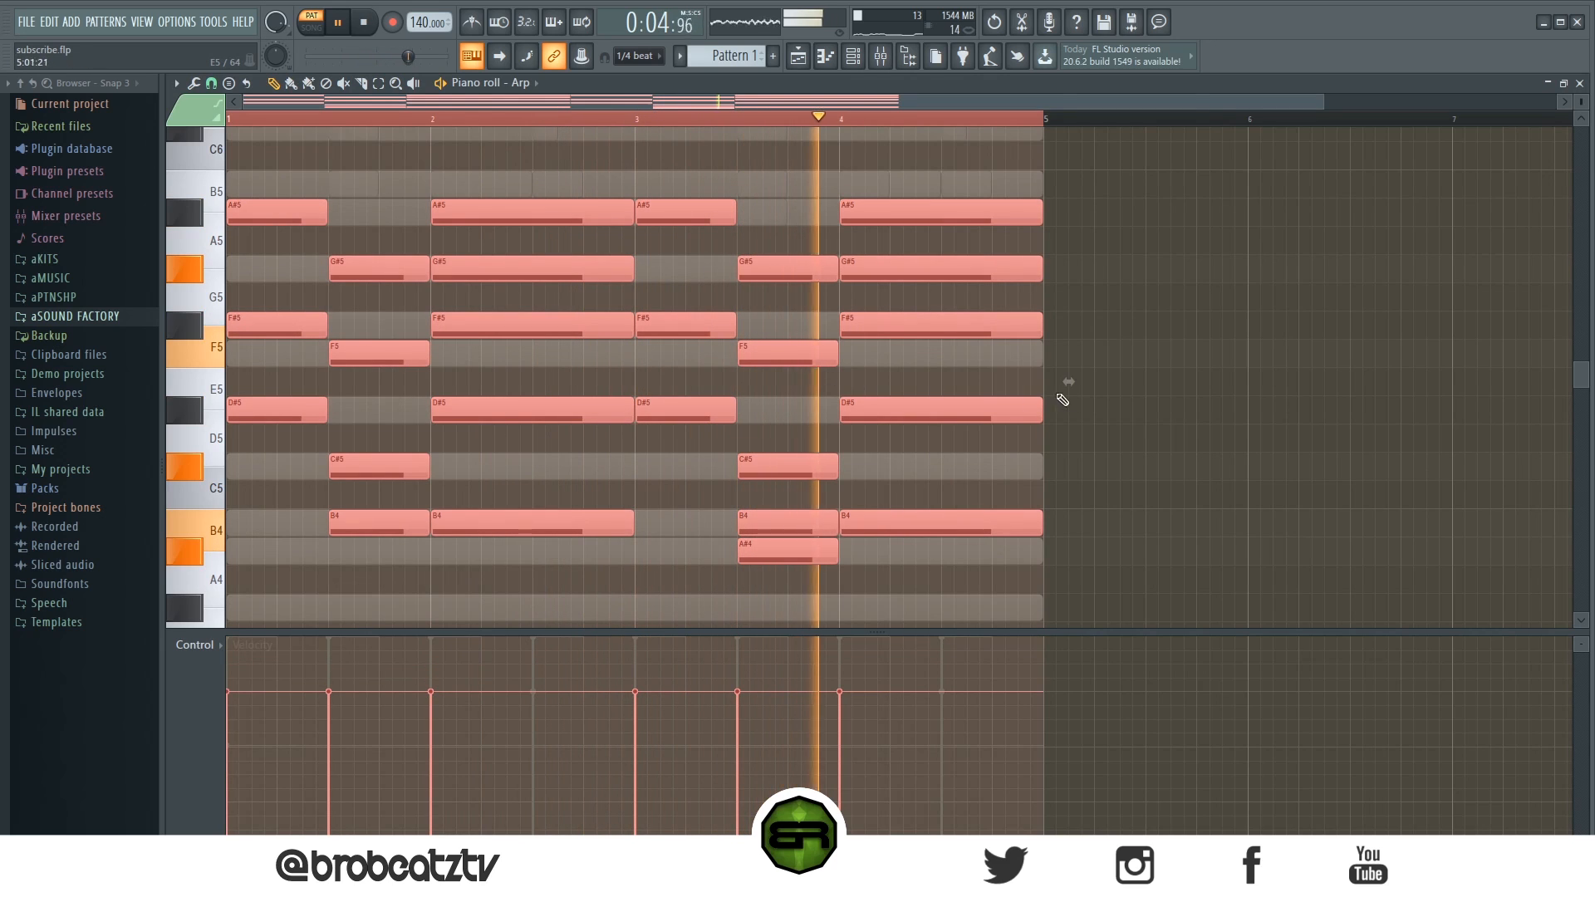
left_click(1086, 377, "ctrl")
key("space")
key("space")
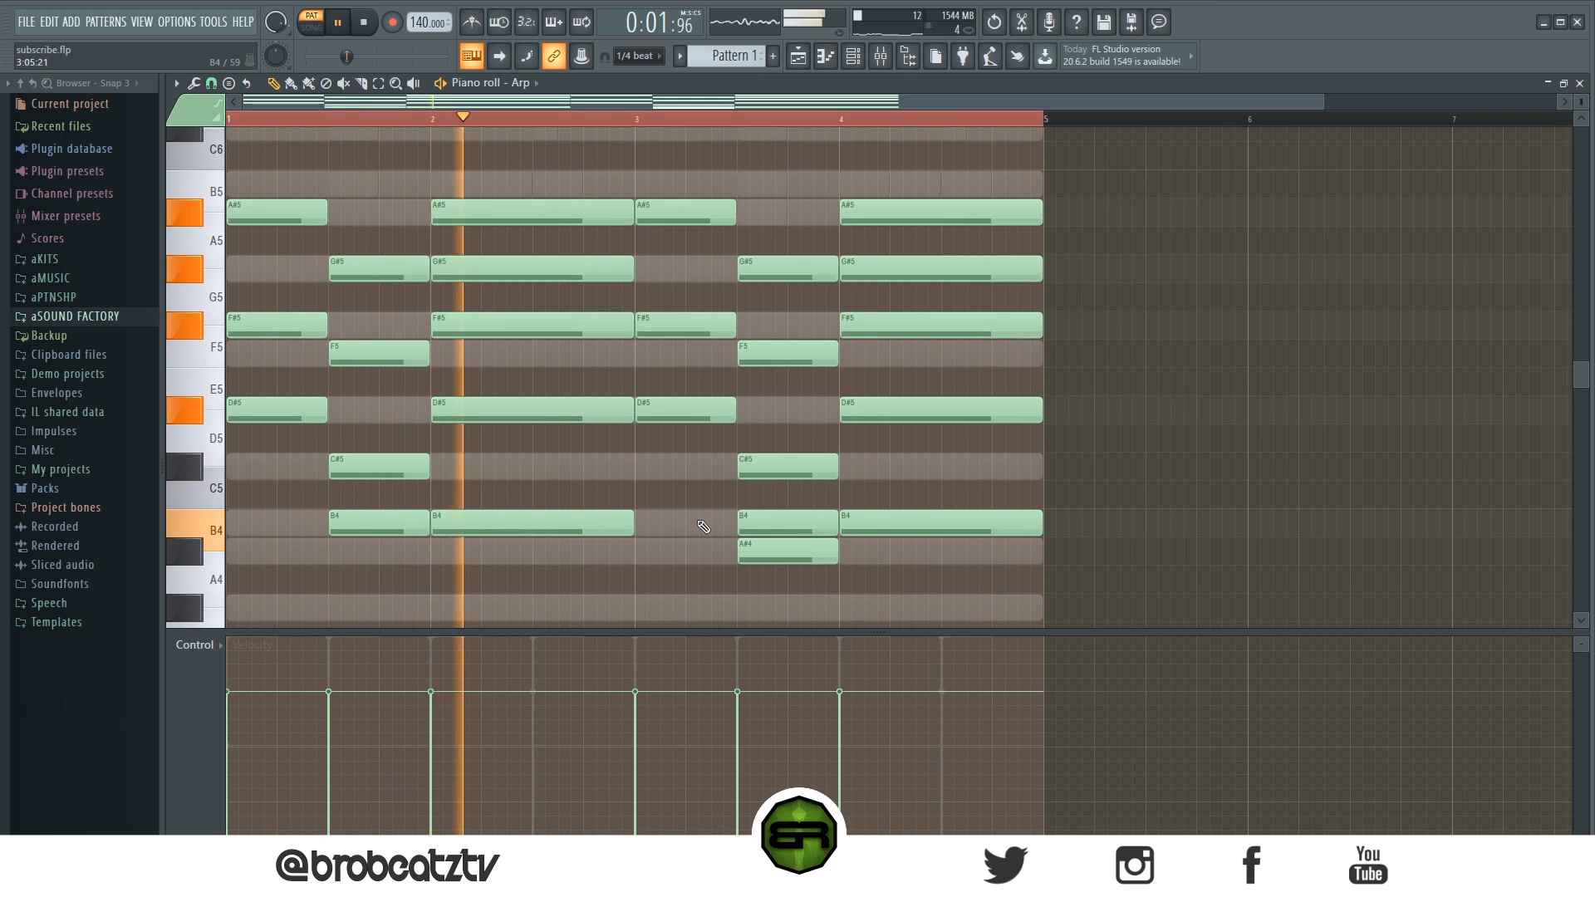
right_click(818, 525)
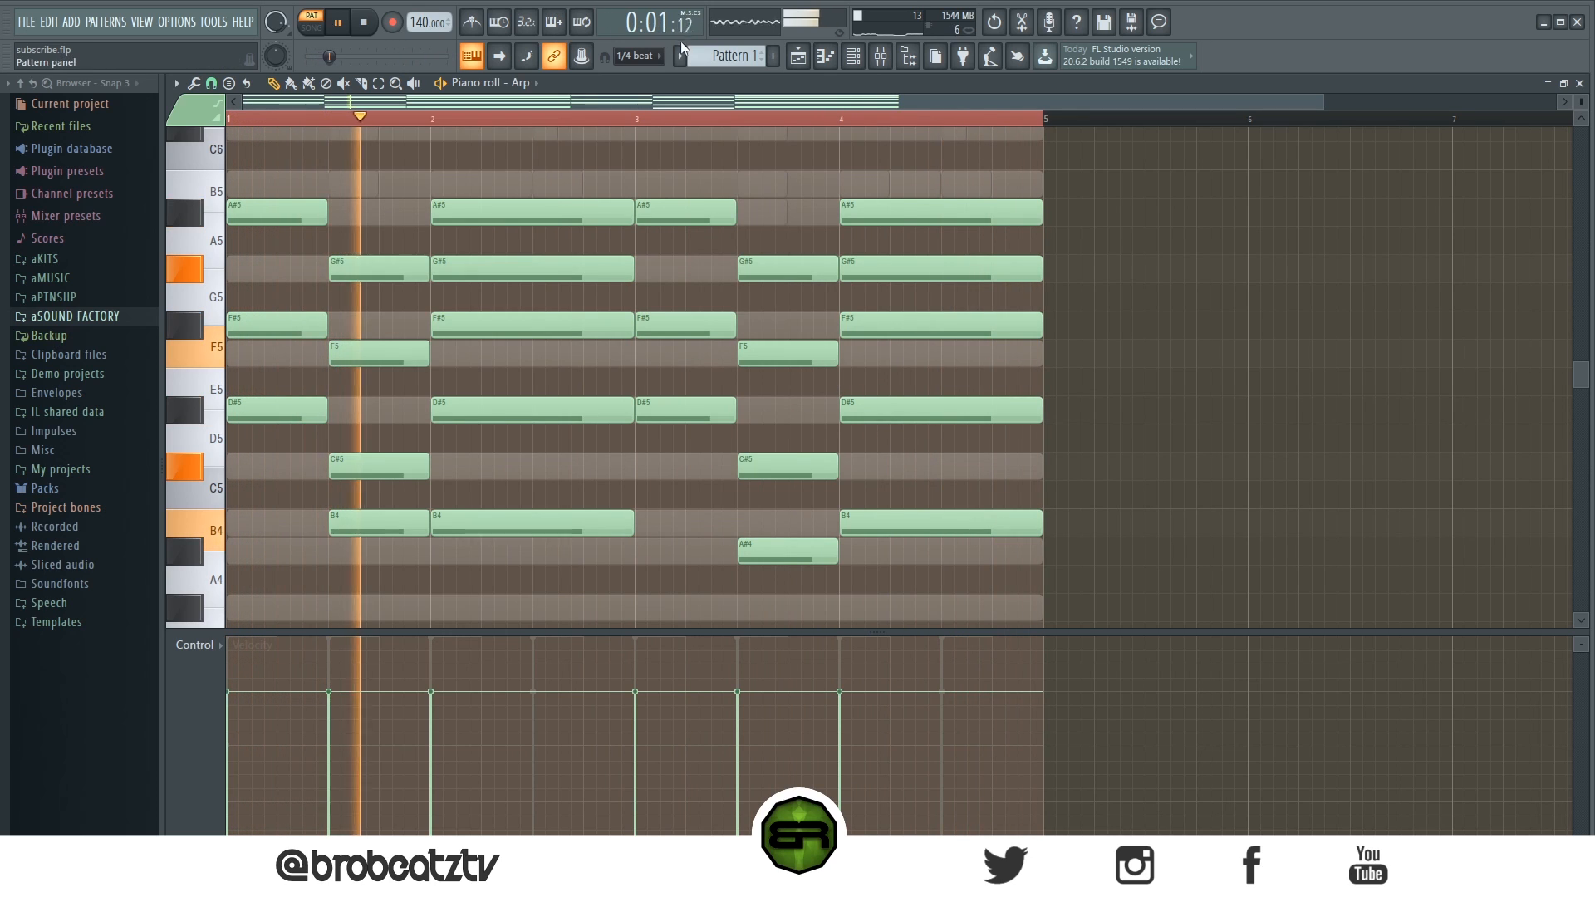
key("space")
- Open the 808 piano roll and place short D#7 notes at the start, 1.5 beats and 3 beats into bar 1
key("F5")
key("F6")
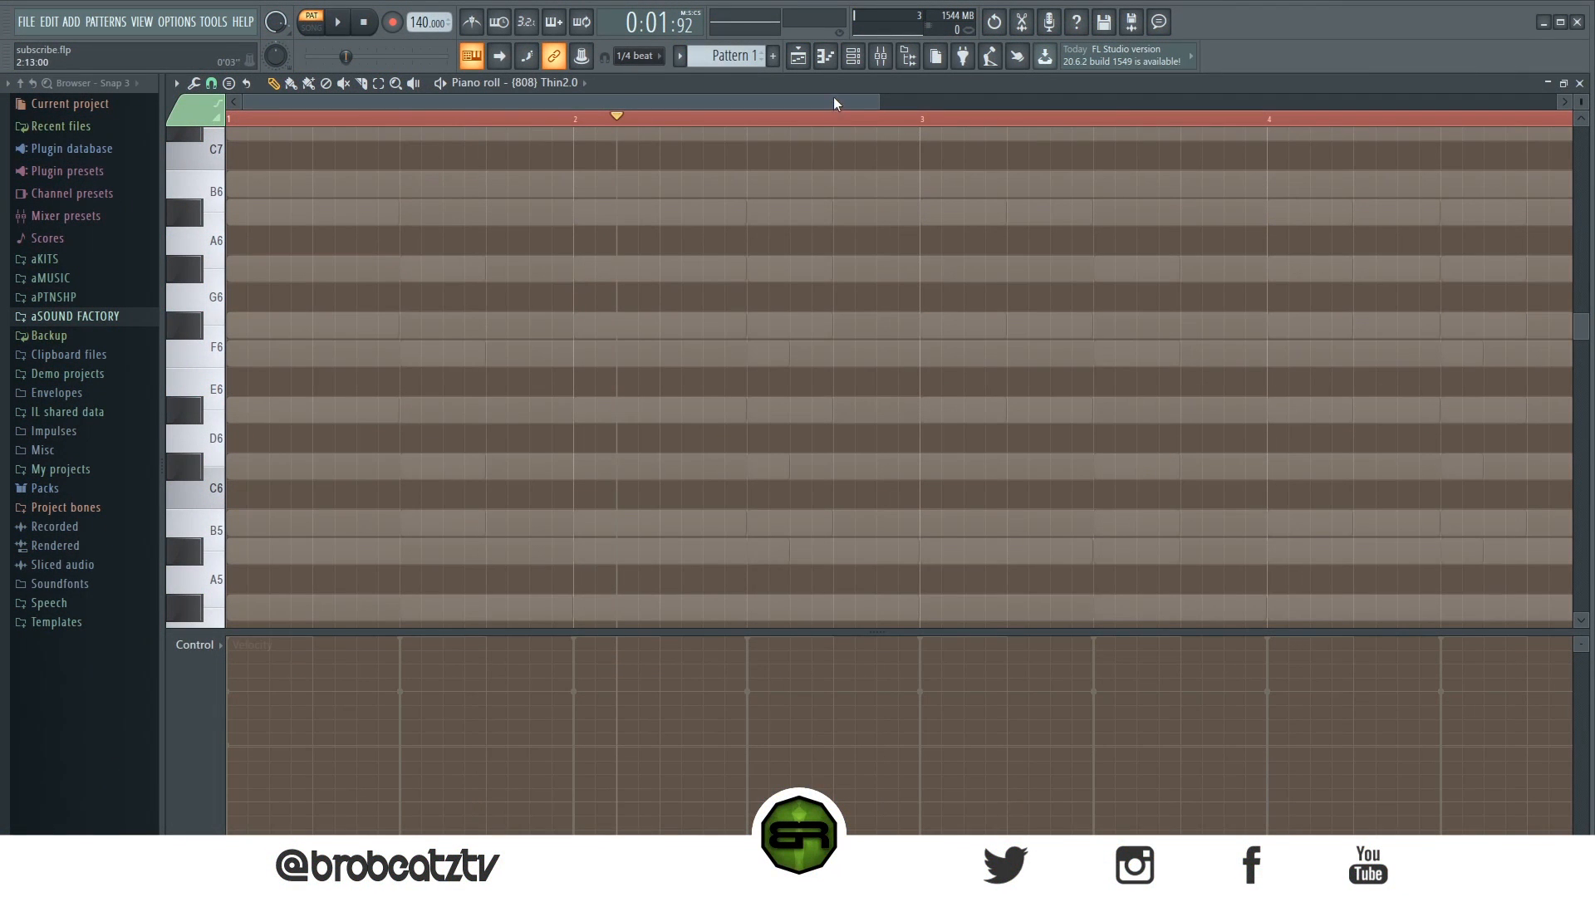
left_click(853, 56)
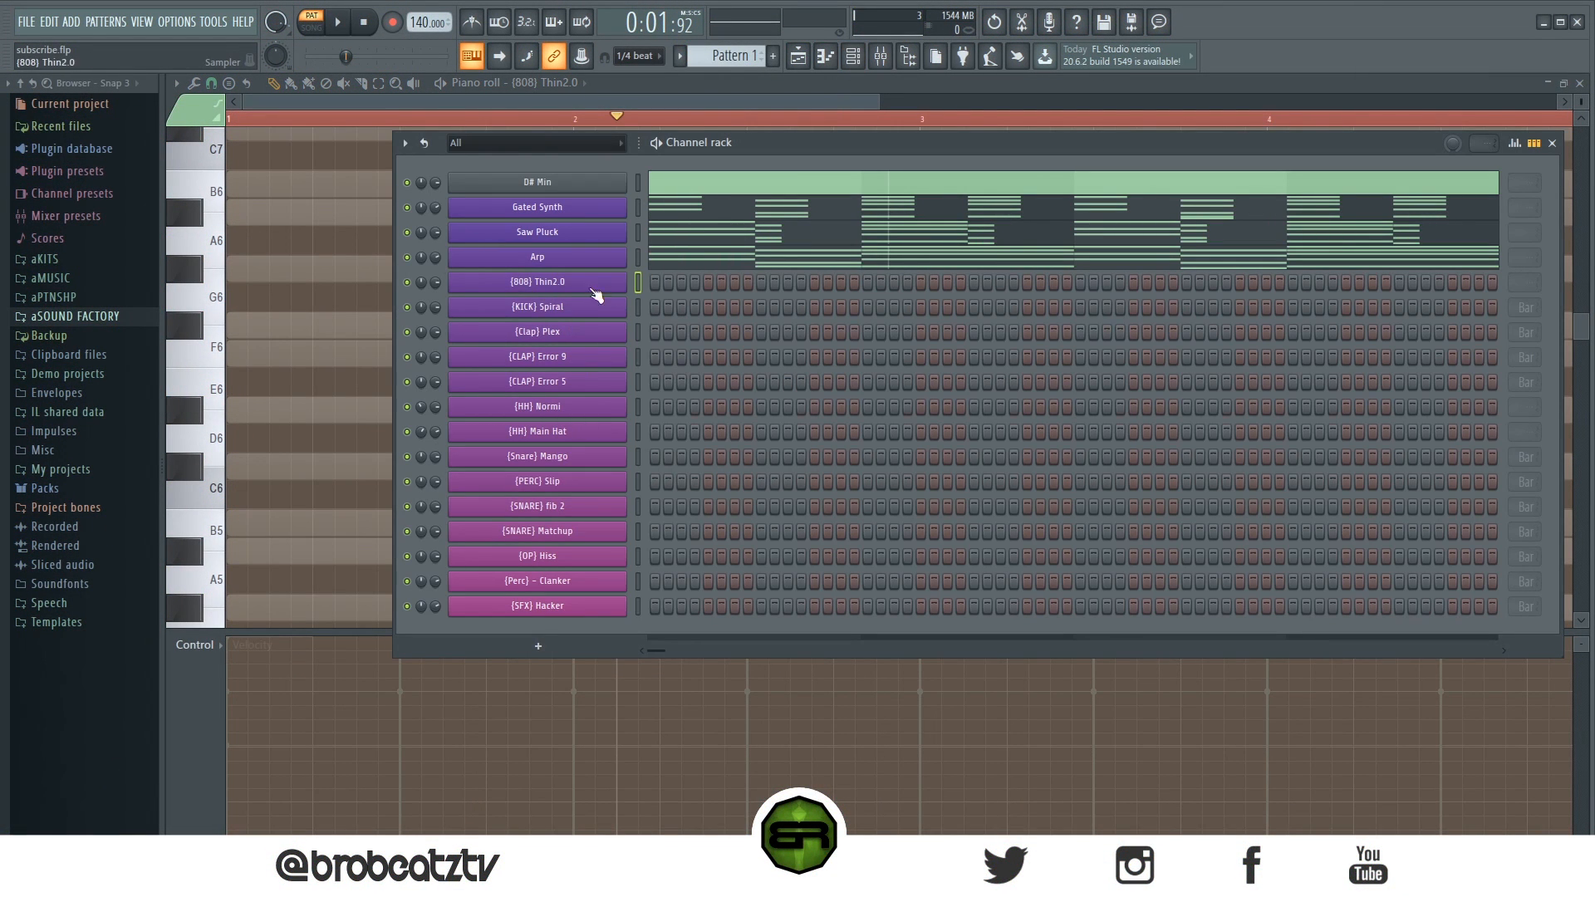
key("F6")
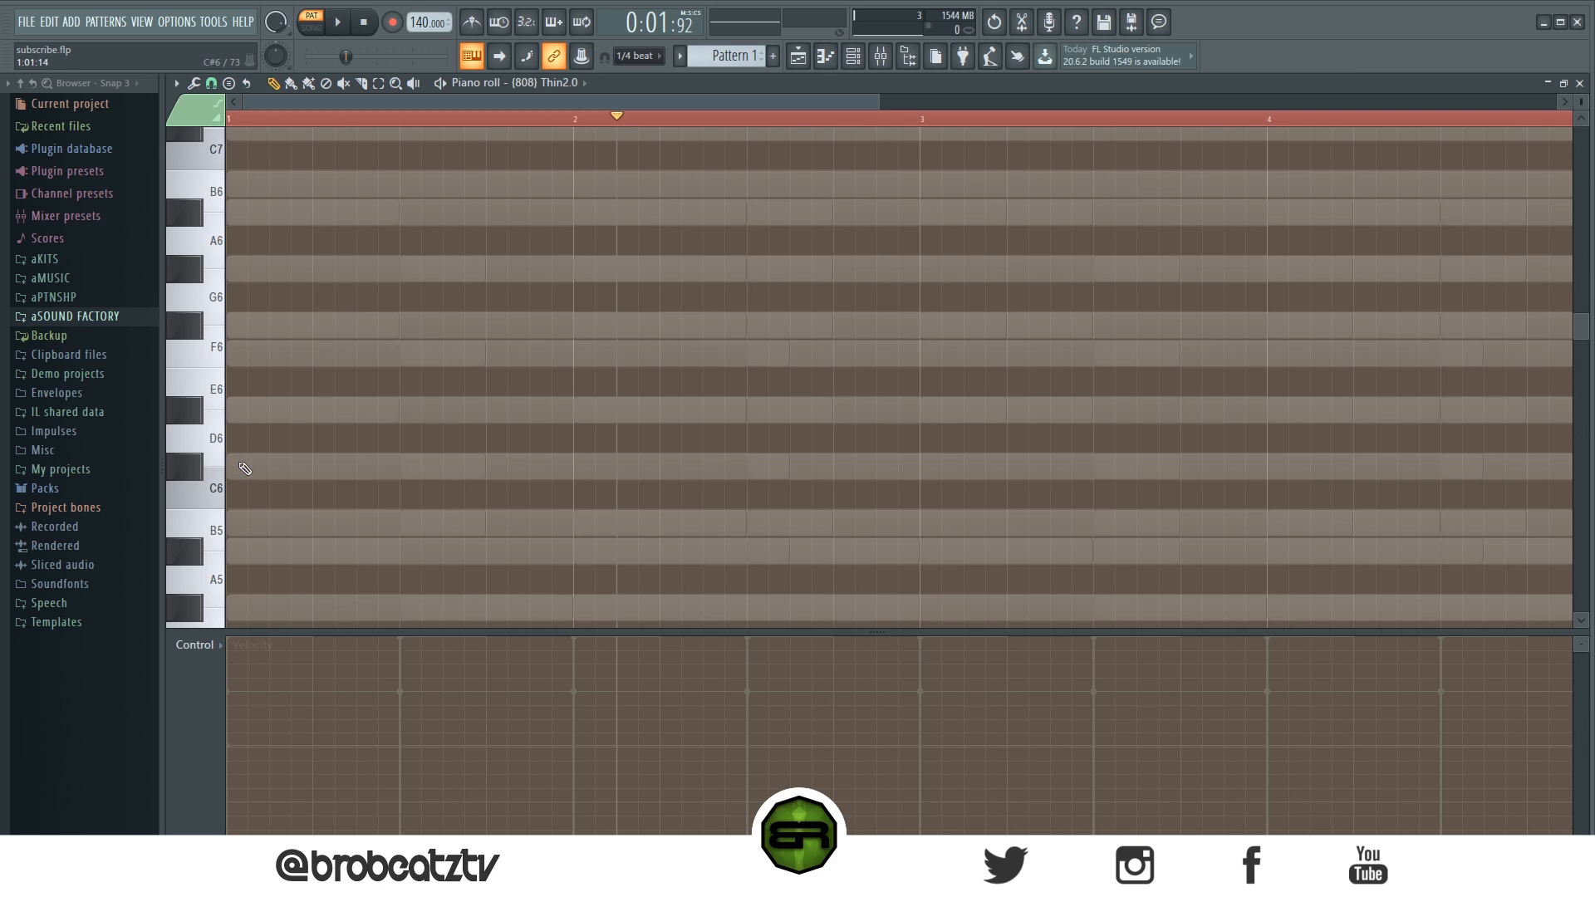
scroll(232, 415, "up", 6)
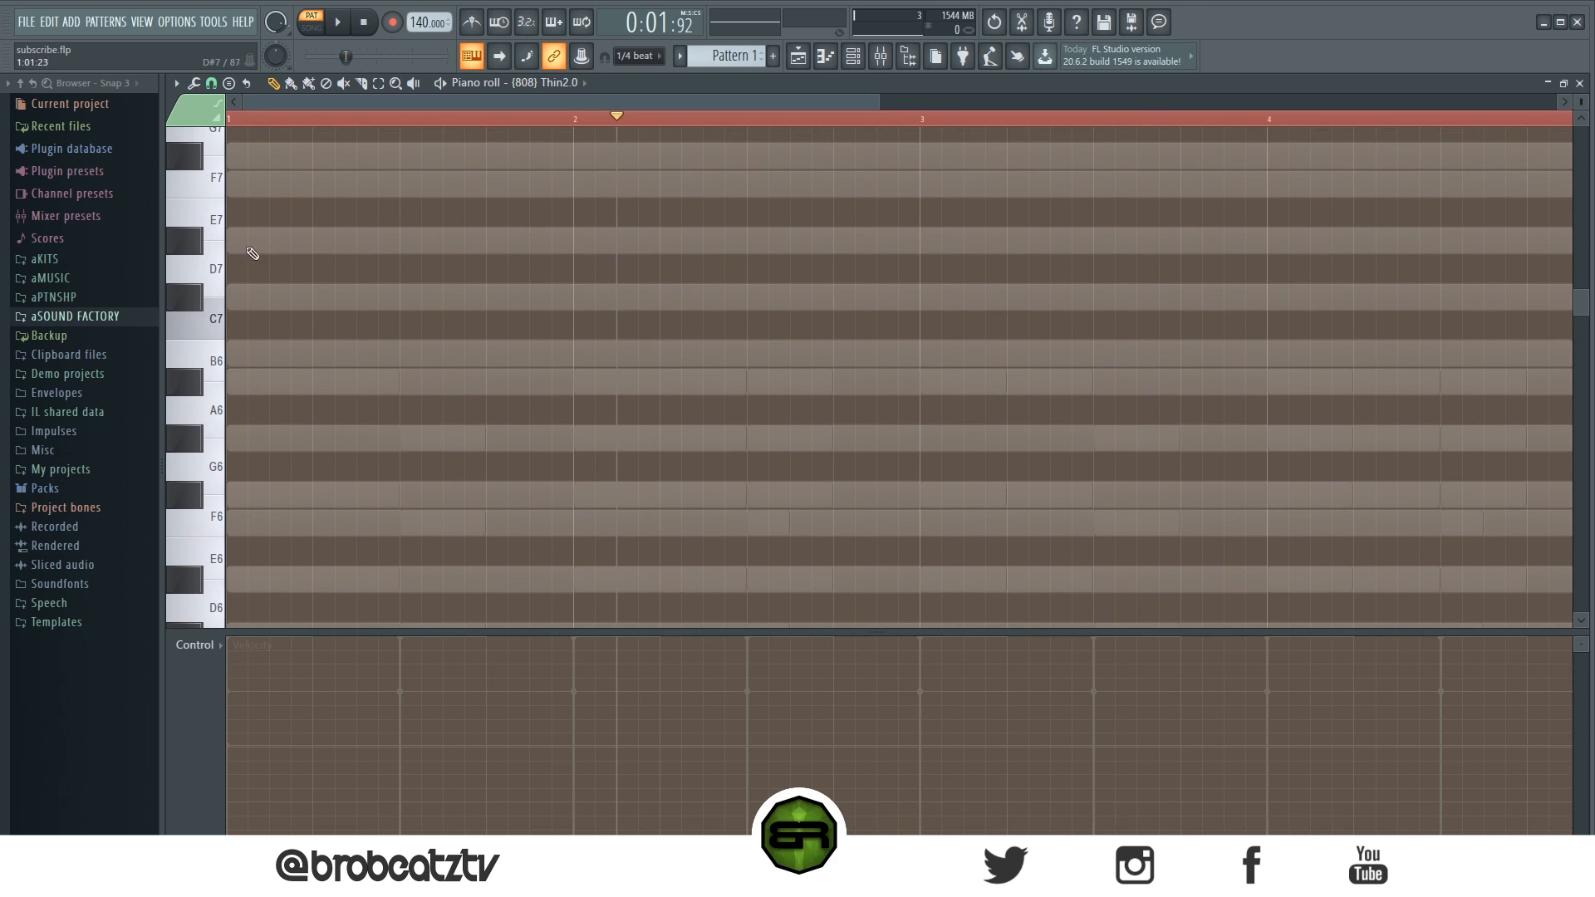
left_click(236, 240)
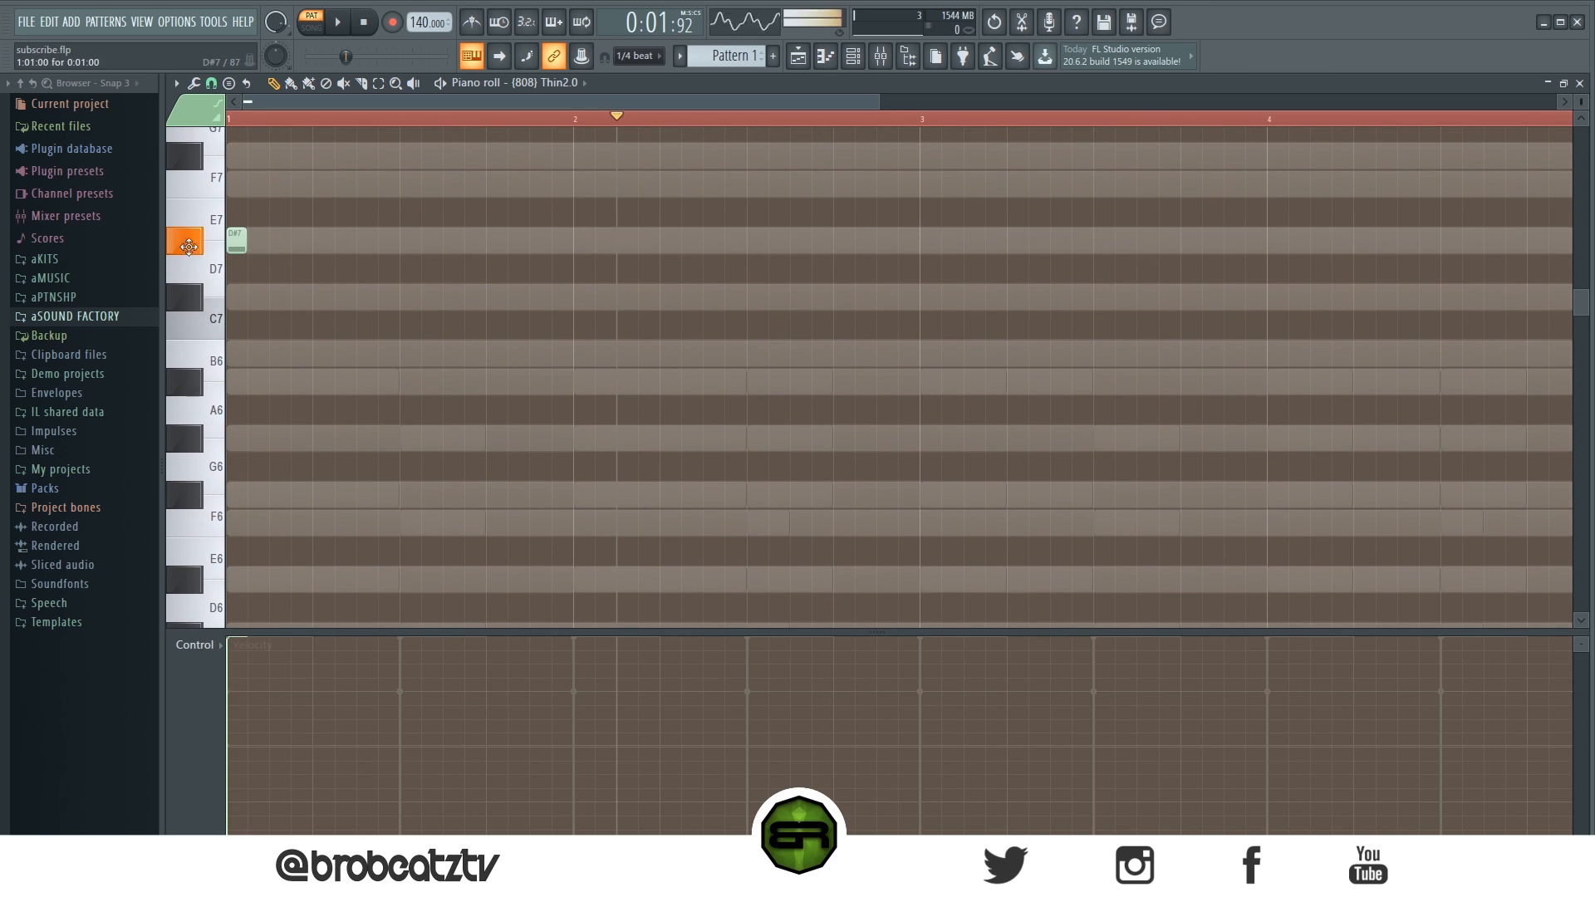
left_click(241, 119)
key("space")
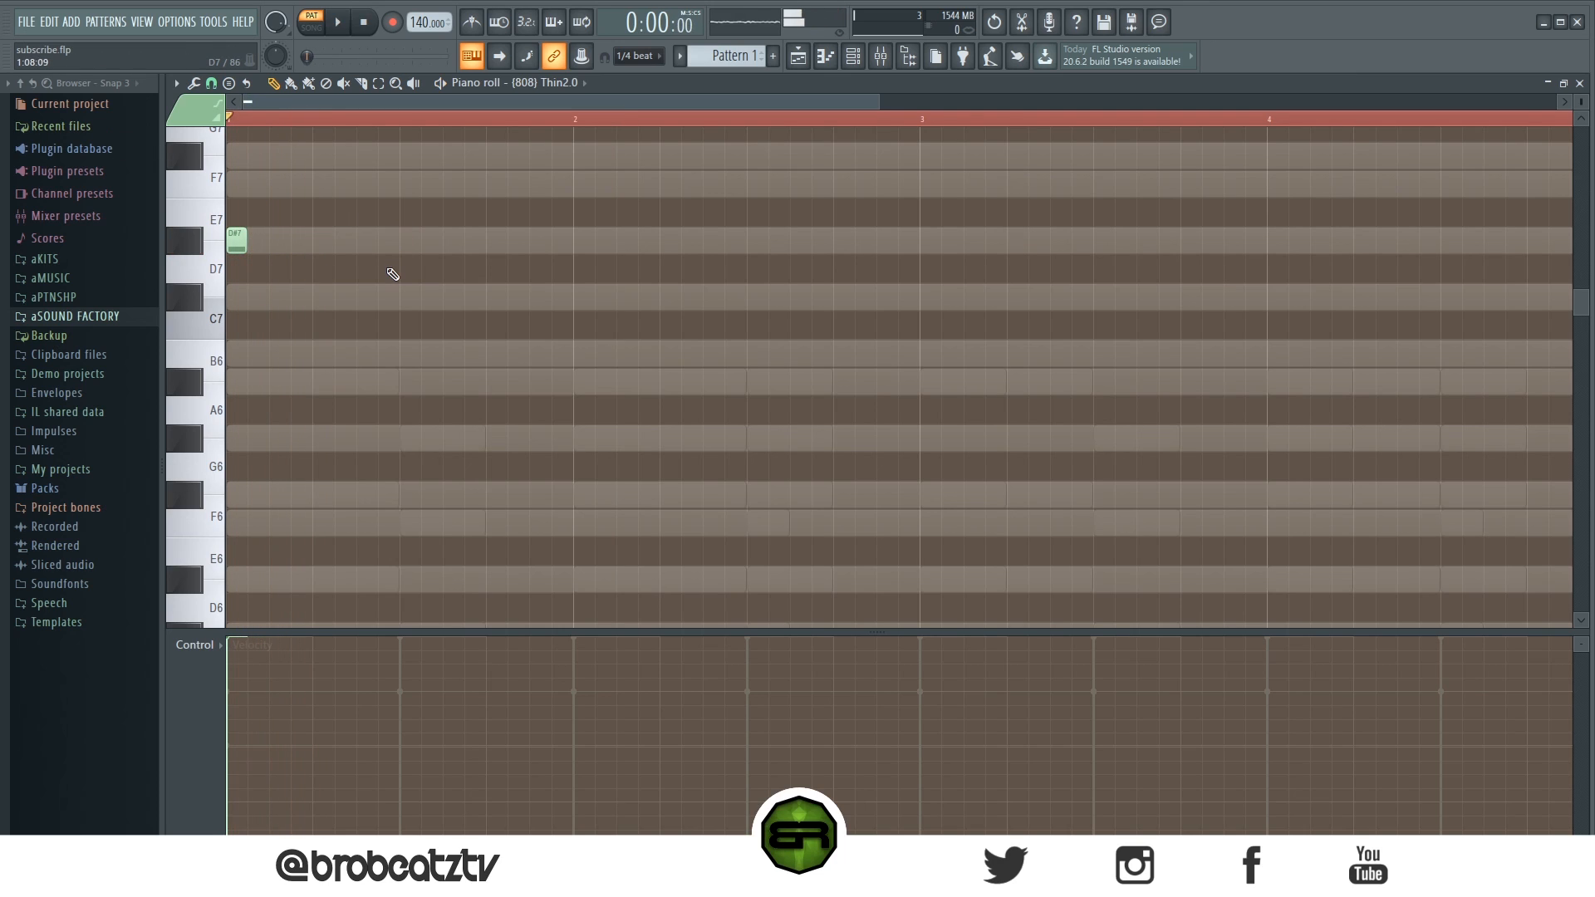
key("space")
key("space")
key("space")
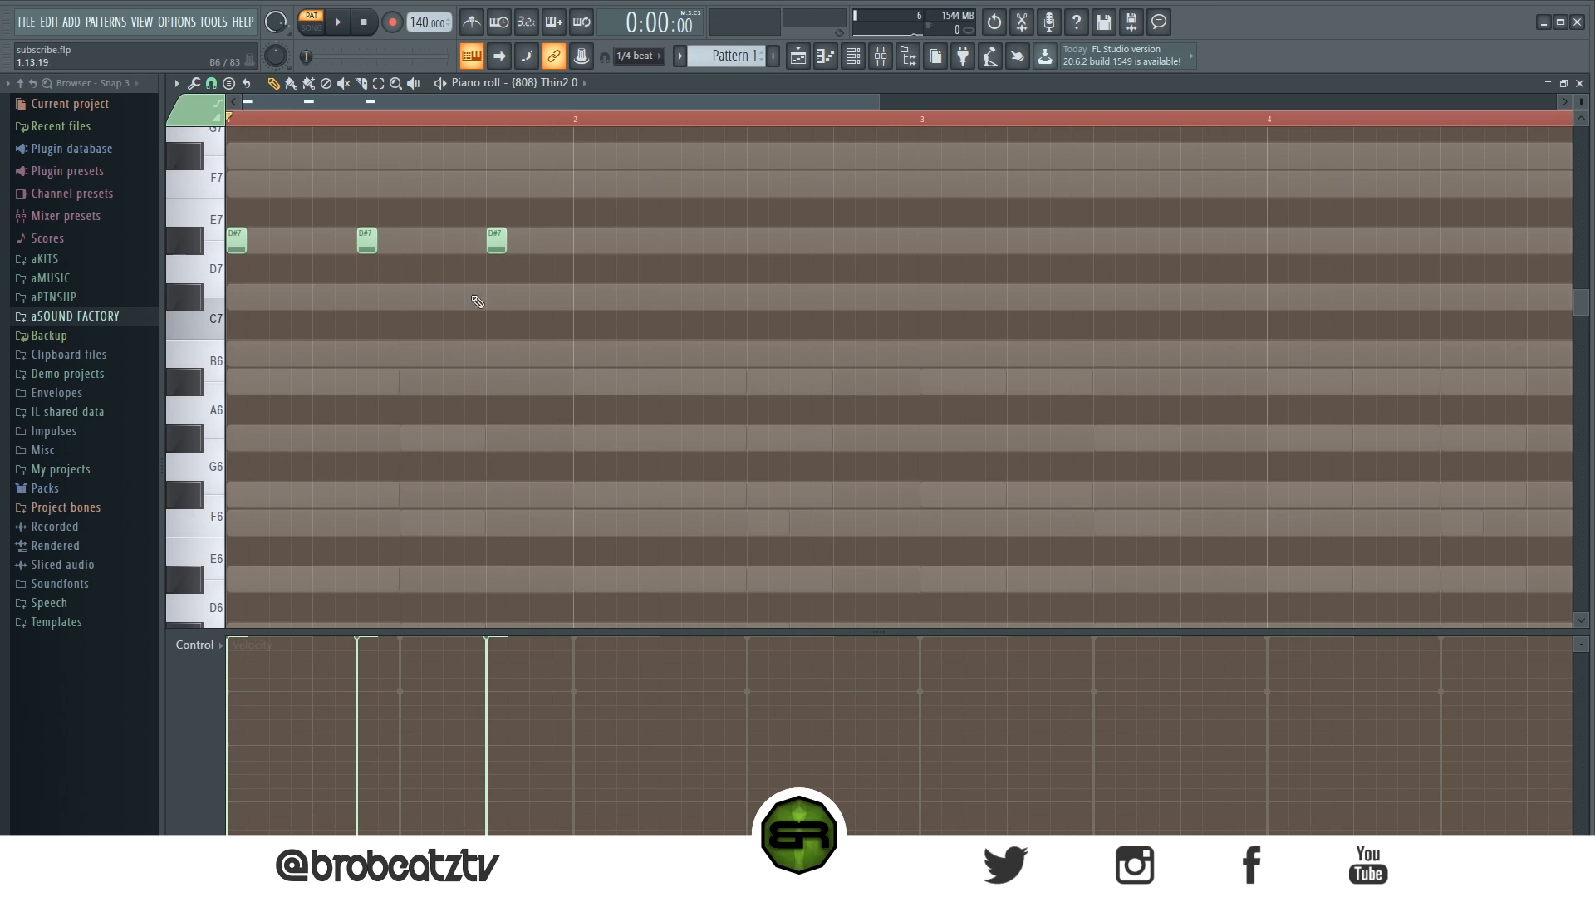
key("space")
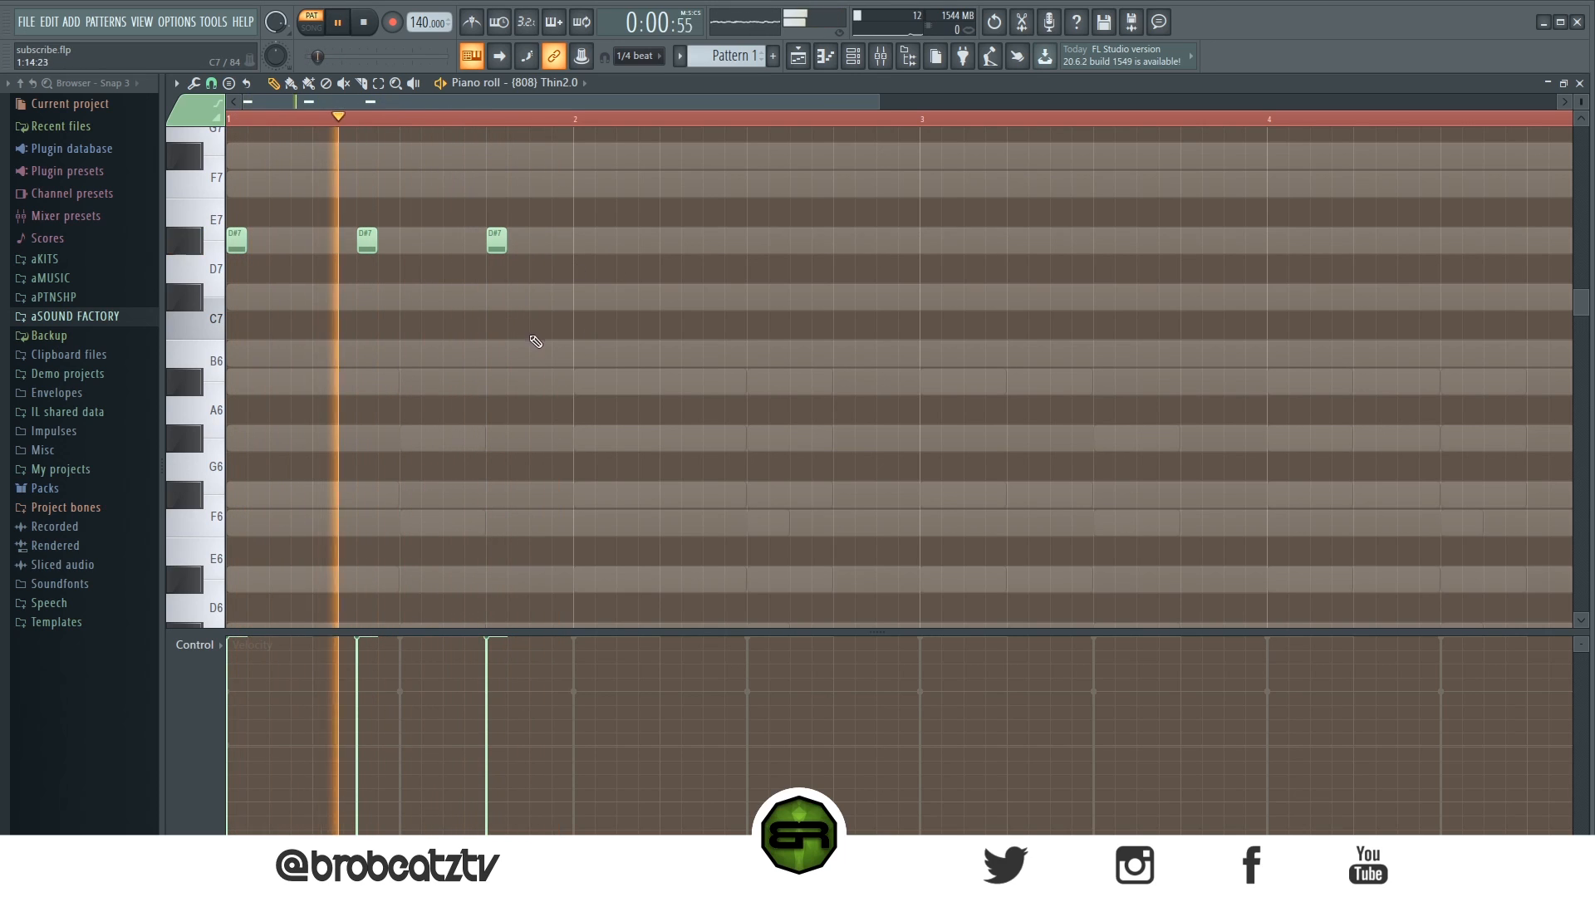
- Add 808 A#6 notes about 3.5 beats into bar 1 and on the second beat of bar 2, then preview
left_click(538, 383)
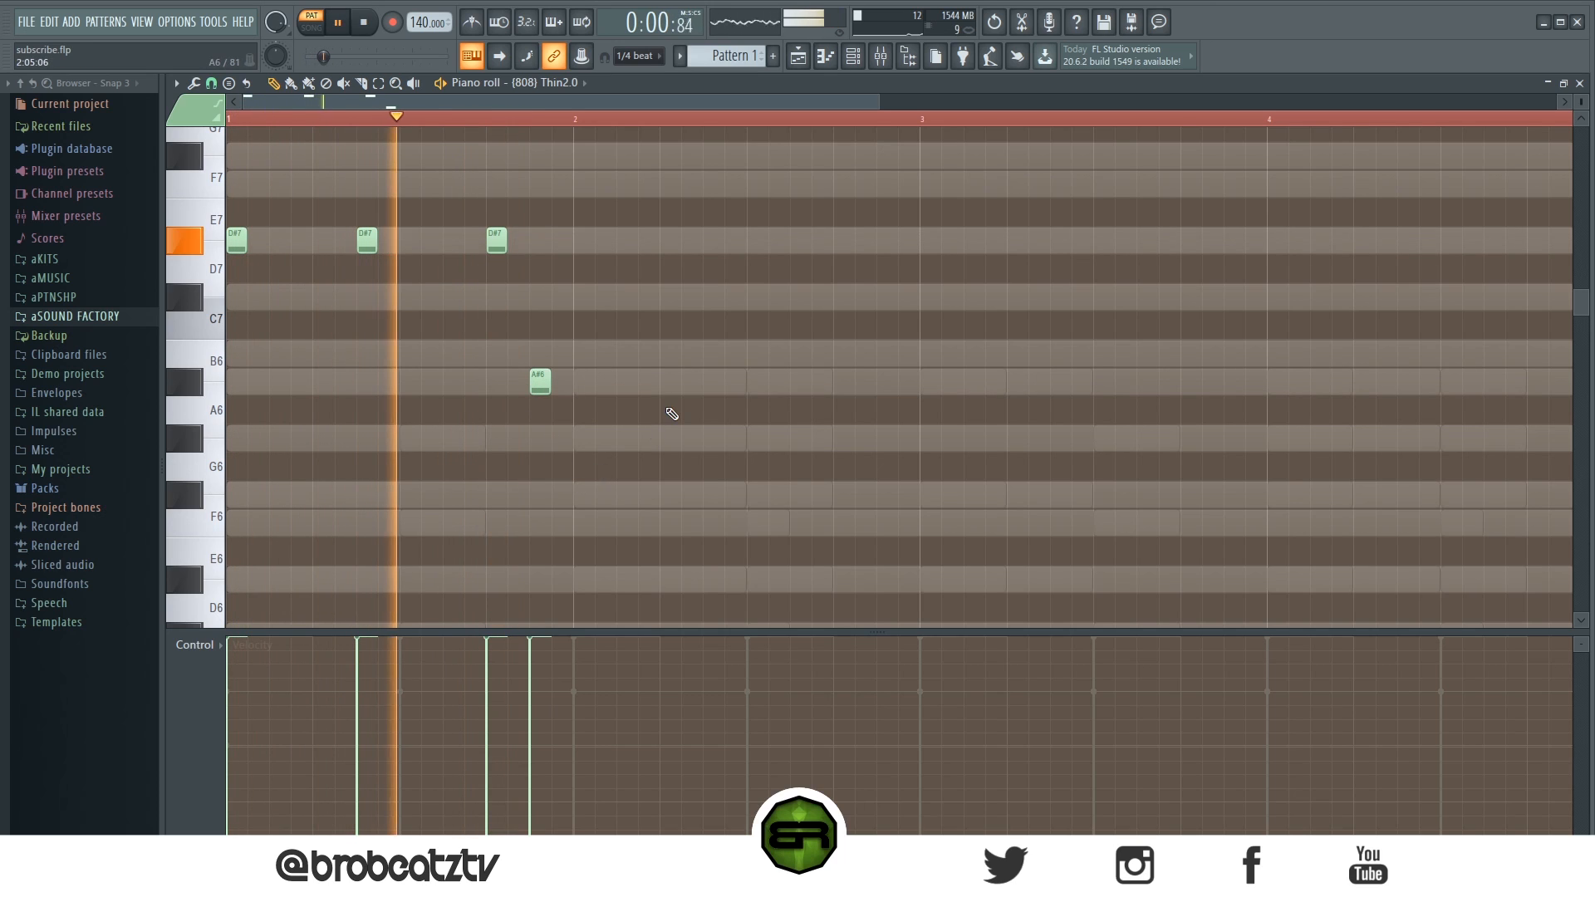
left_click(675, 381)
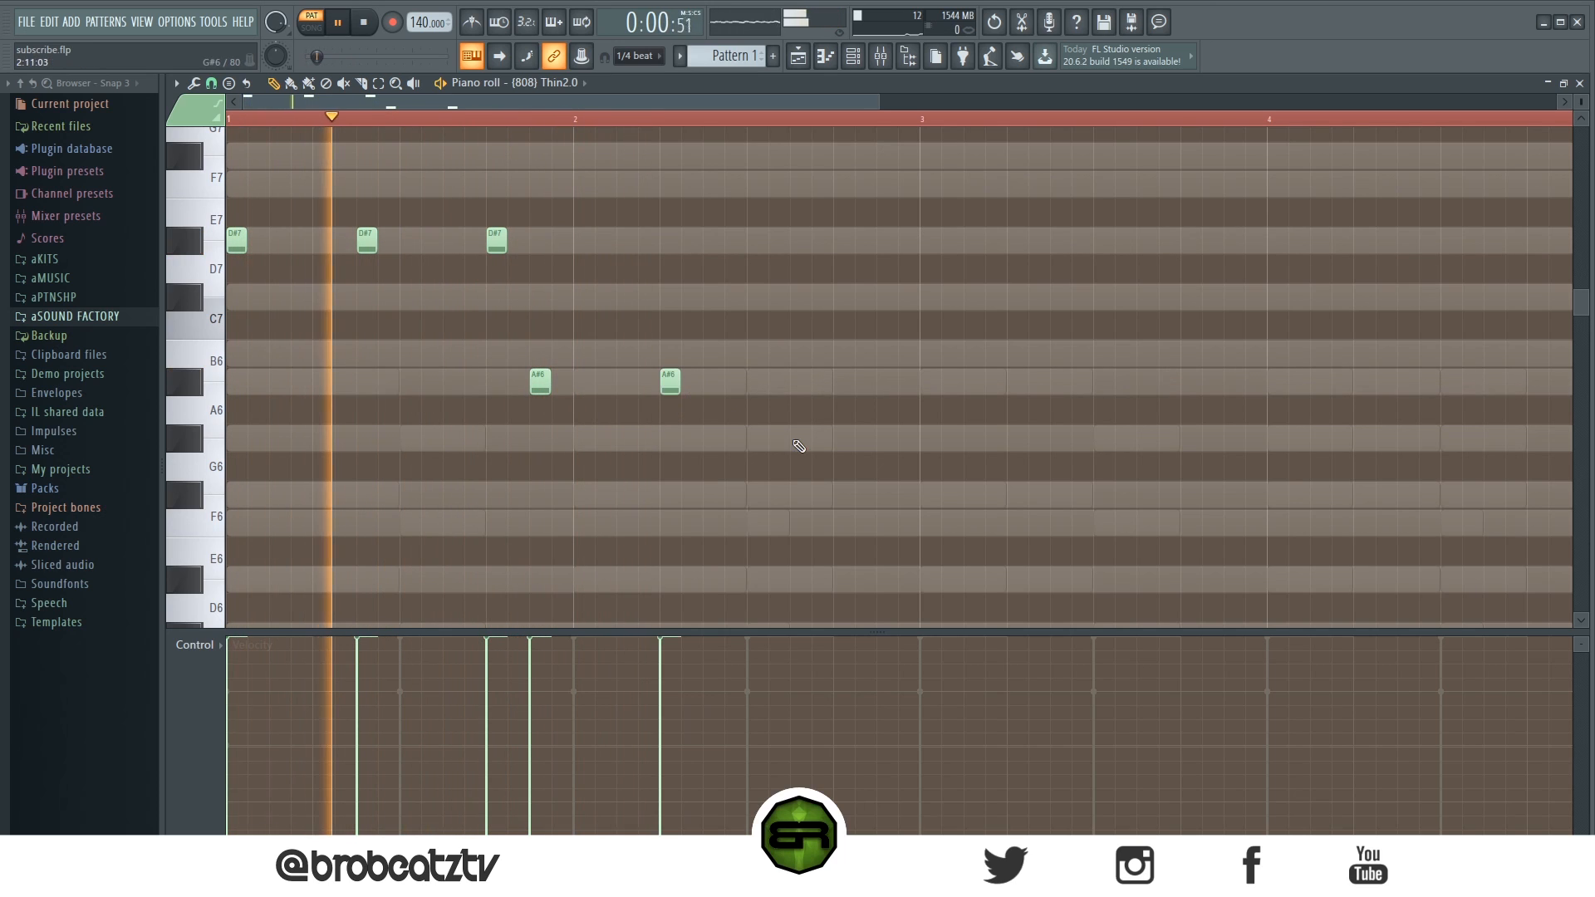
left_click_drag(540, 384, 539, 440)
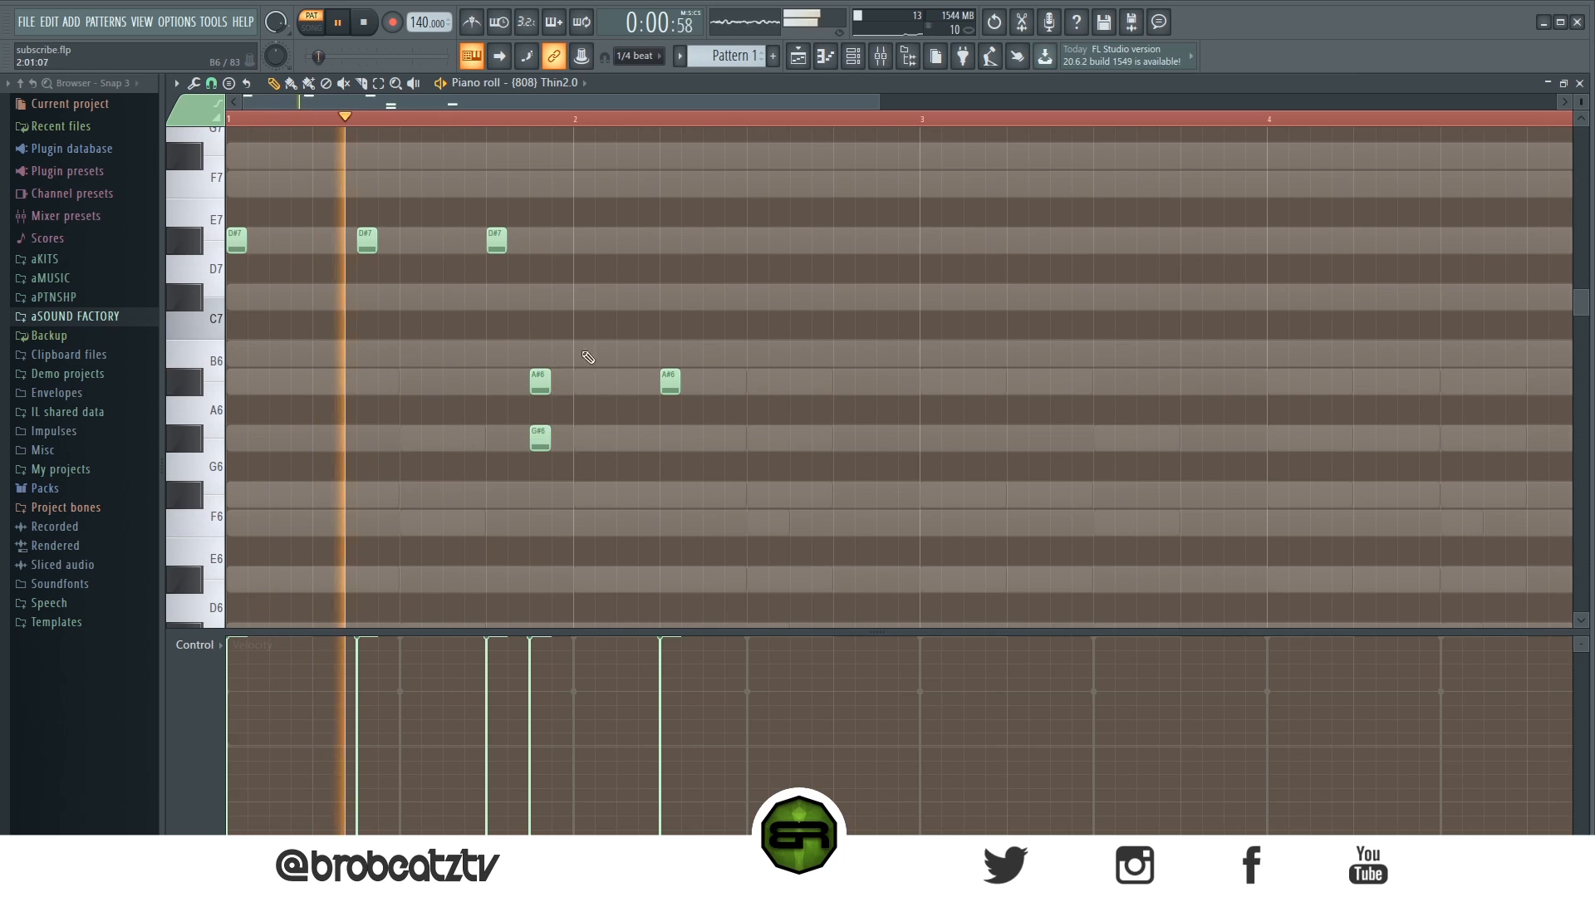
key("ctrl+z")
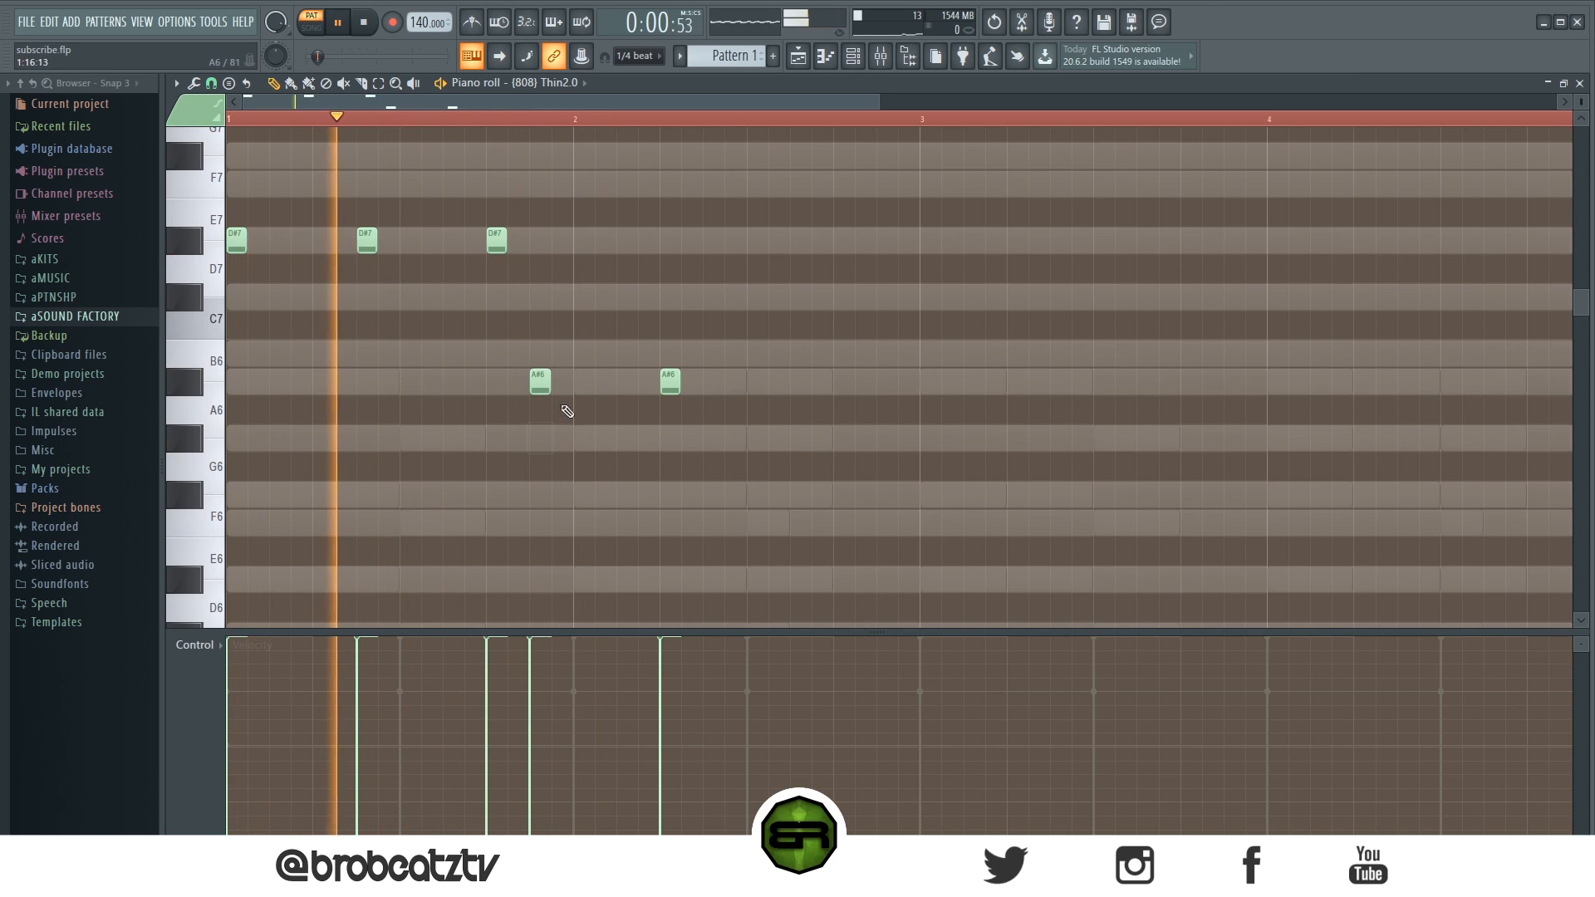
key("space")
- Replace both 808 A#6 notes with B6 notes and preview the line
right_click(538, 382)
key("space")
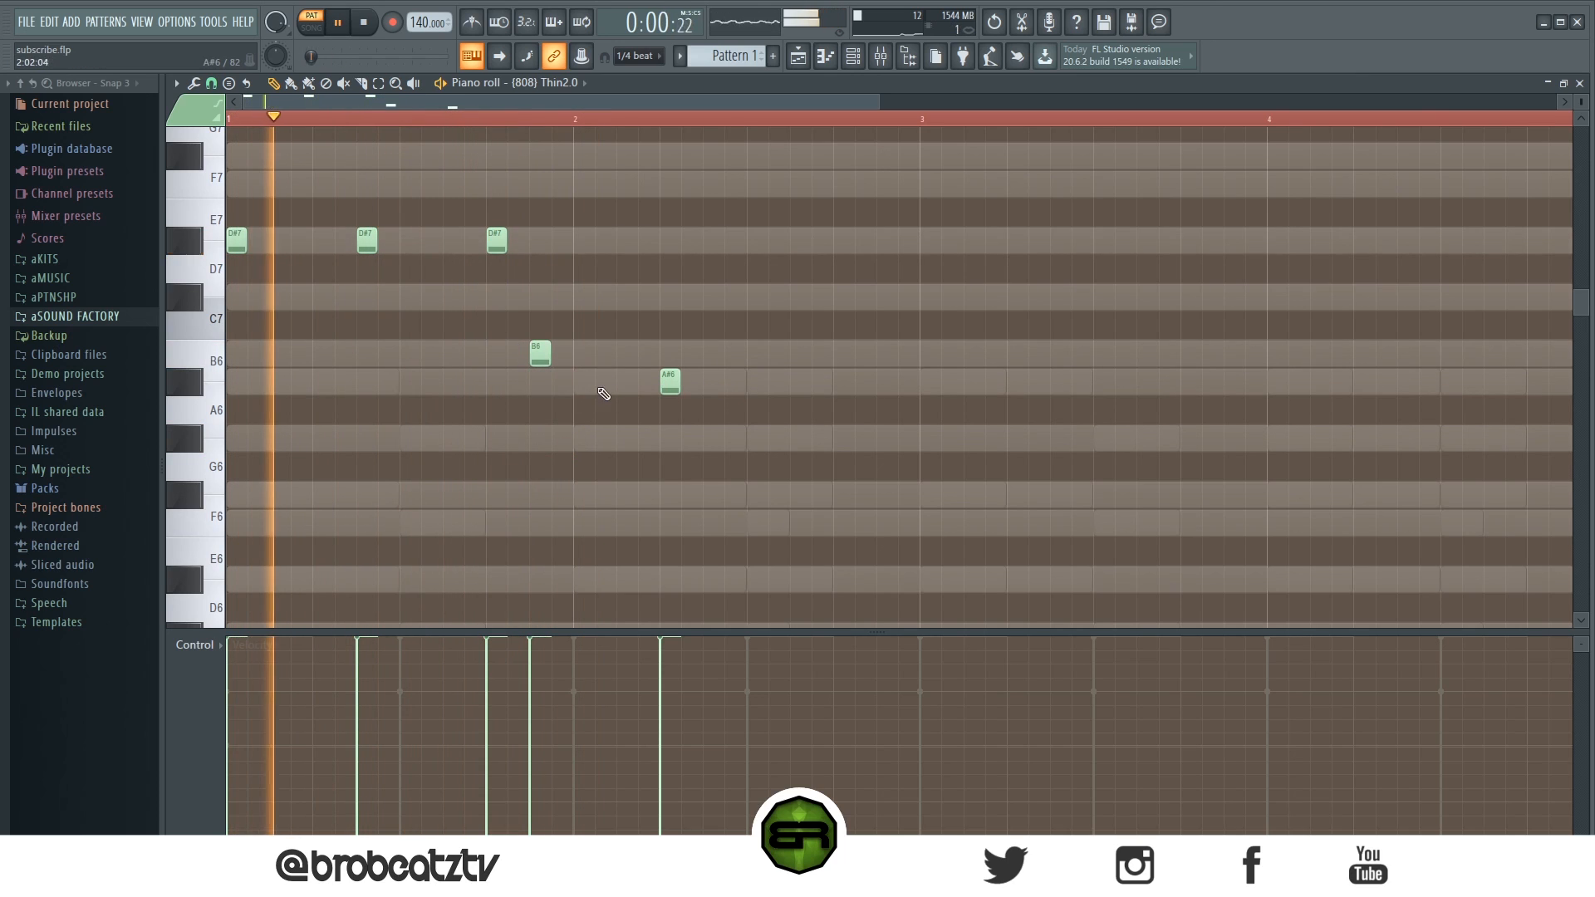
right_click(538, 355)
key("space")
key("space")
left_click_drag(667, 380, 667, 353)
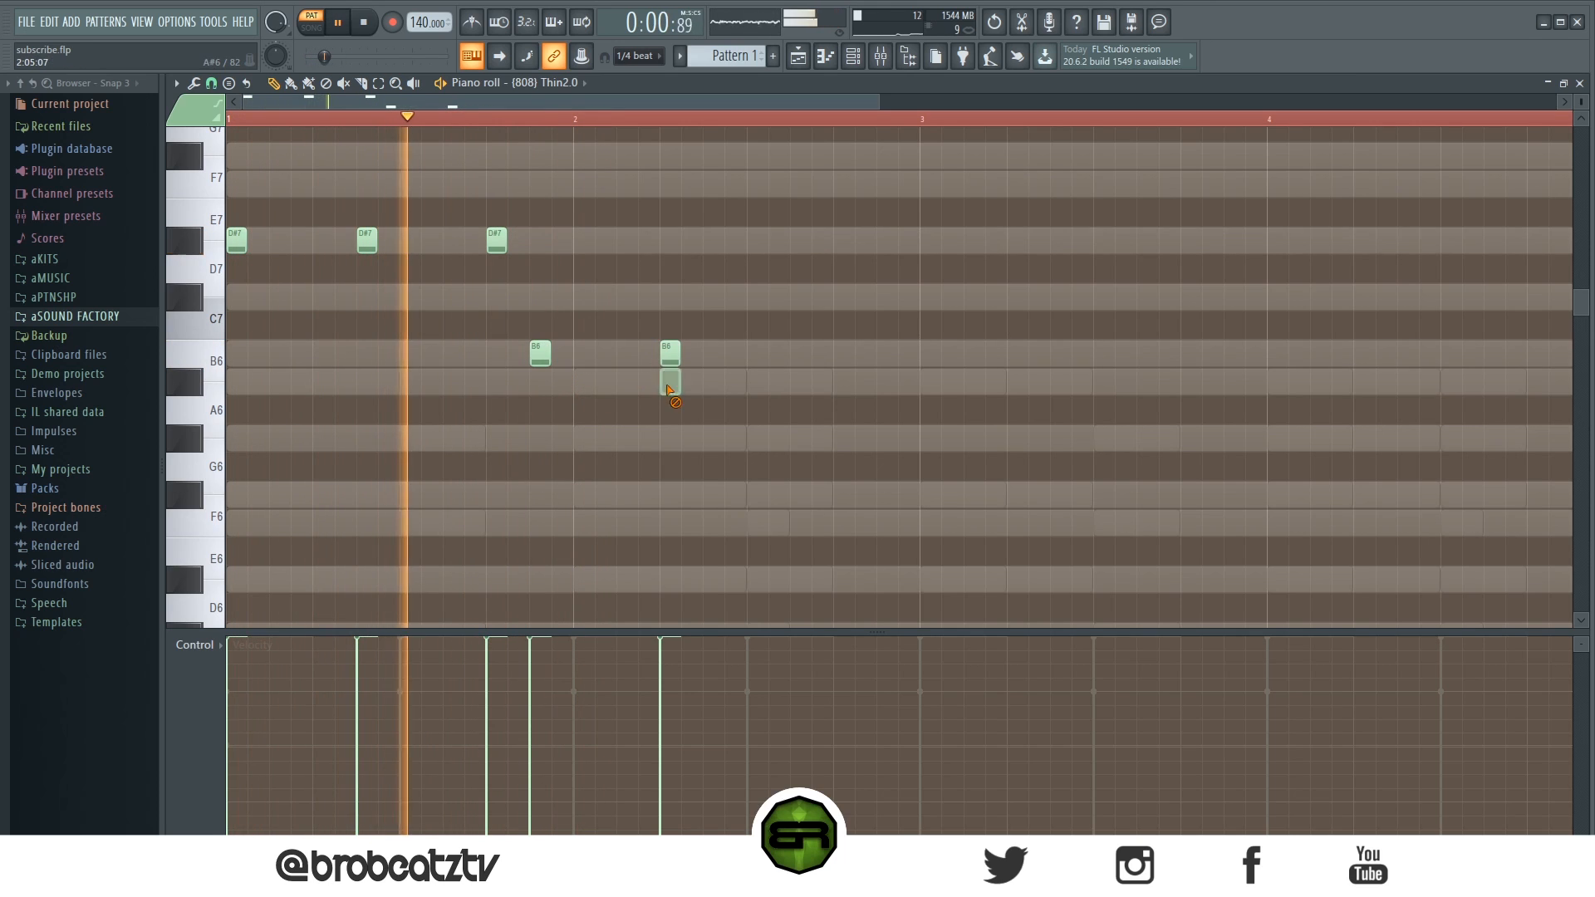
- Add a C#7 808 note in bar 2, then duplicate the whole 808 pattern into bars 3–4
left_click(797, 301)
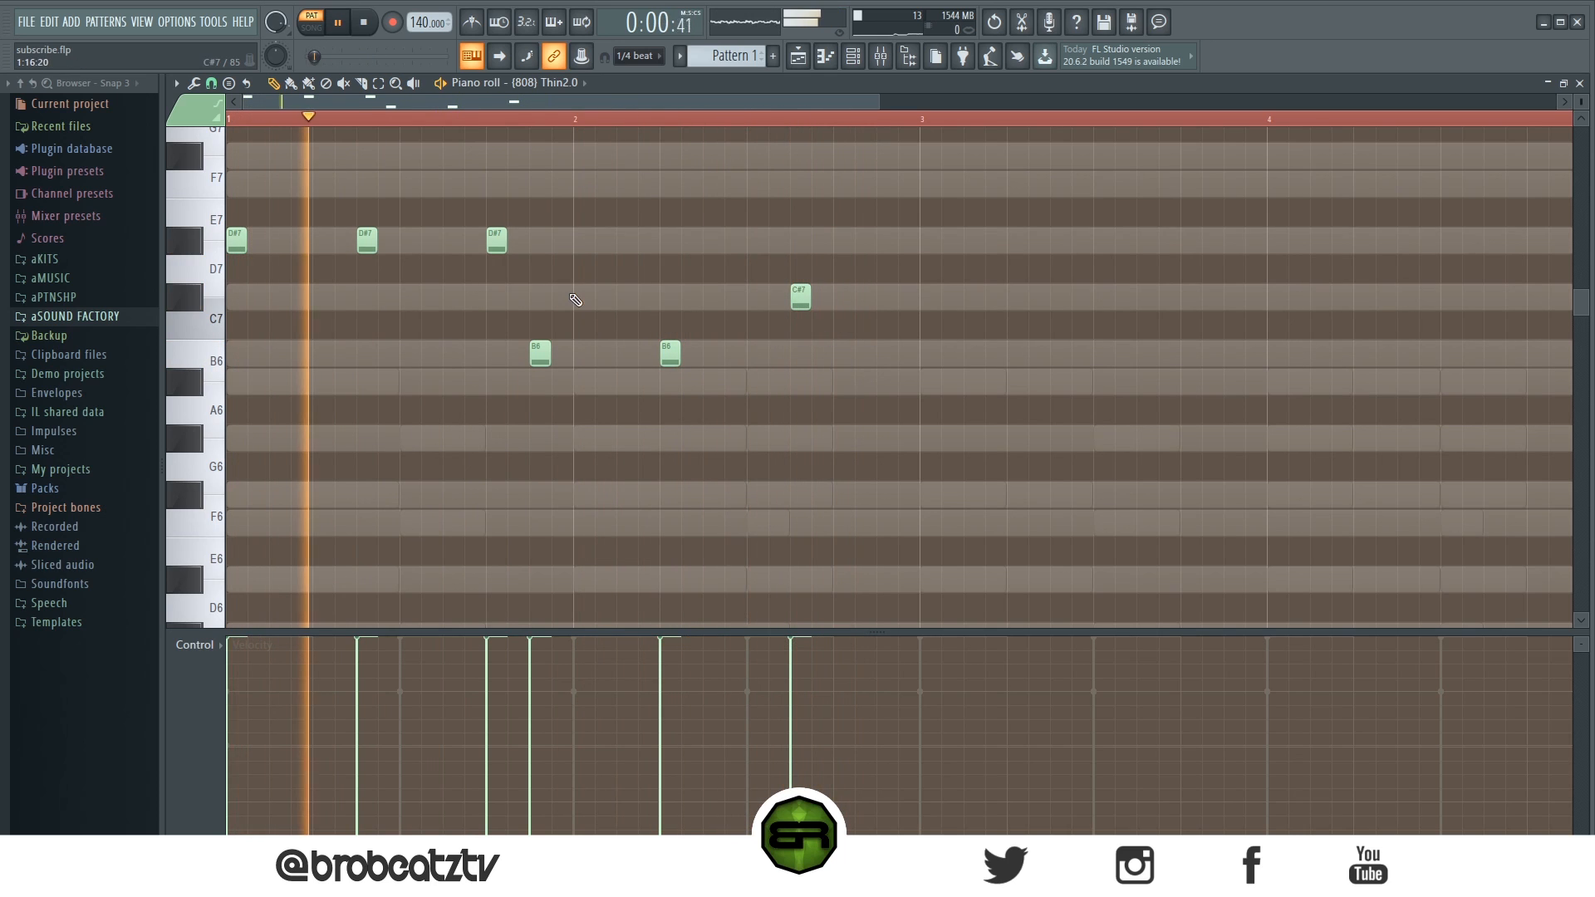
key("ctrl+a")
key("ctrl+b")
scroll(938, 303, "down", 2)
scroll(957, 312, "up", 3)
scroll(964, 317, "down", 2)
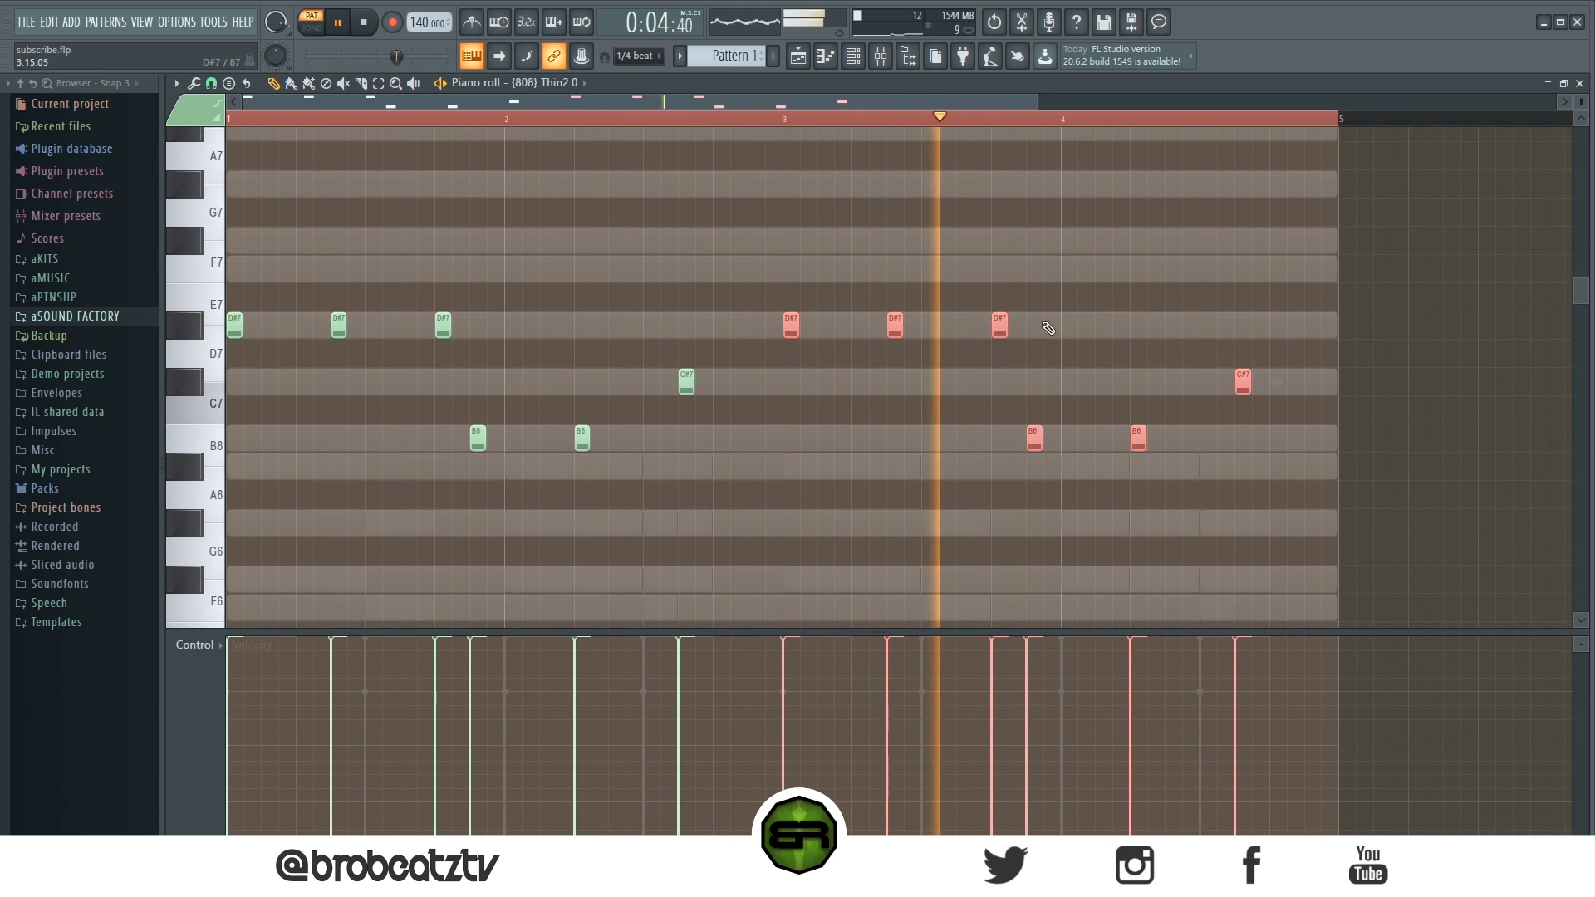
- Add a D#7 808 note late in bar 3 and C#7 and C#8 notes near the end of bar 4
left_click(1018, 327)
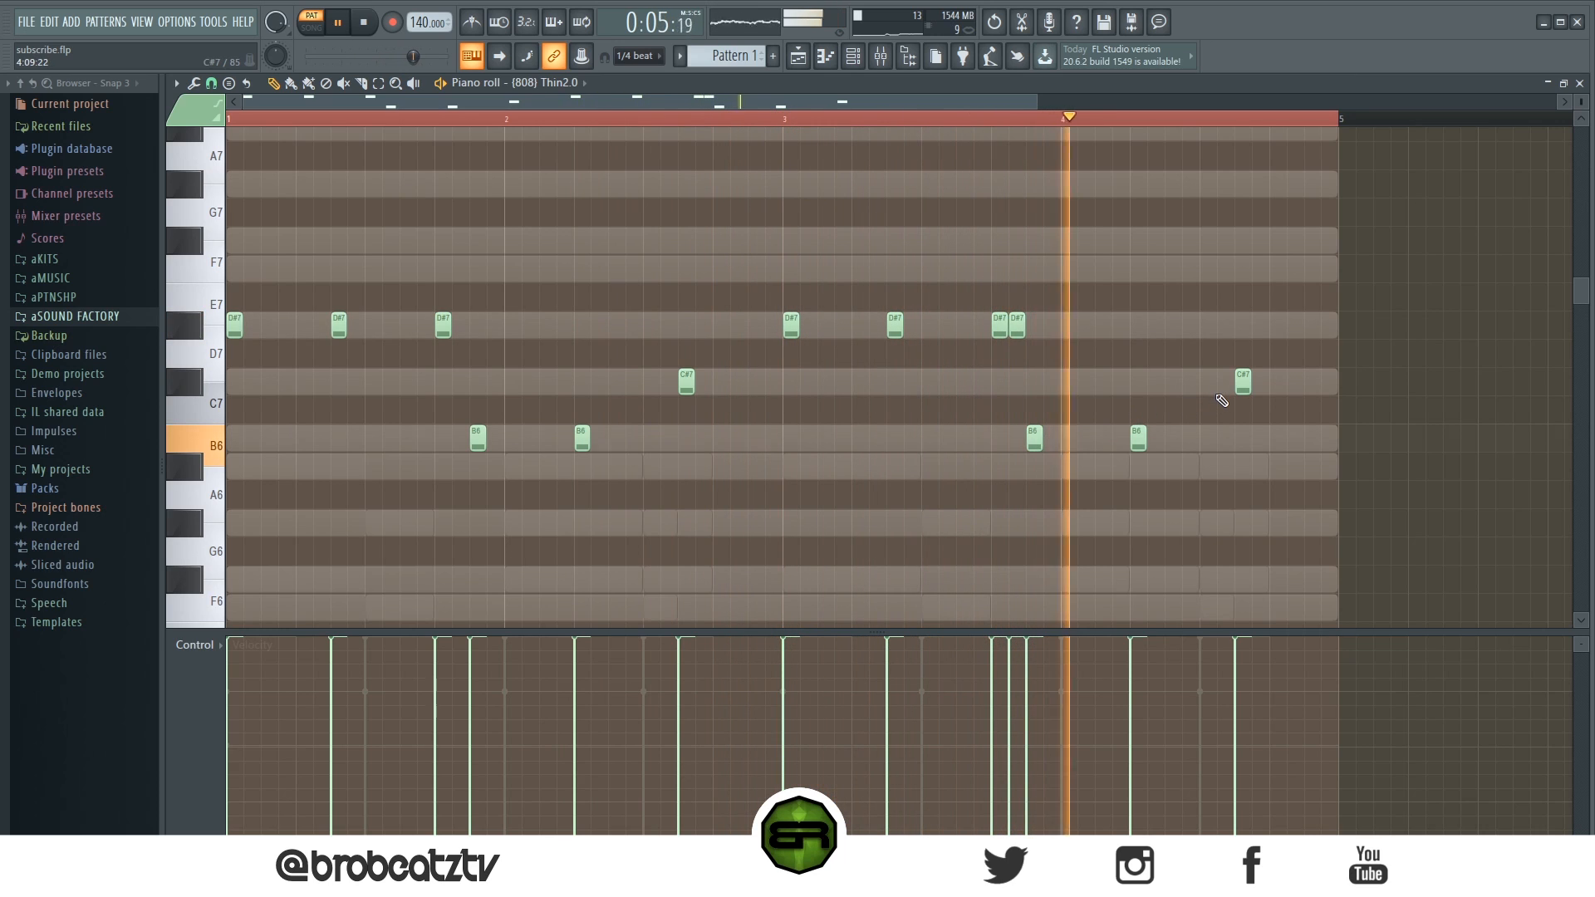
left_click(1278, 380)
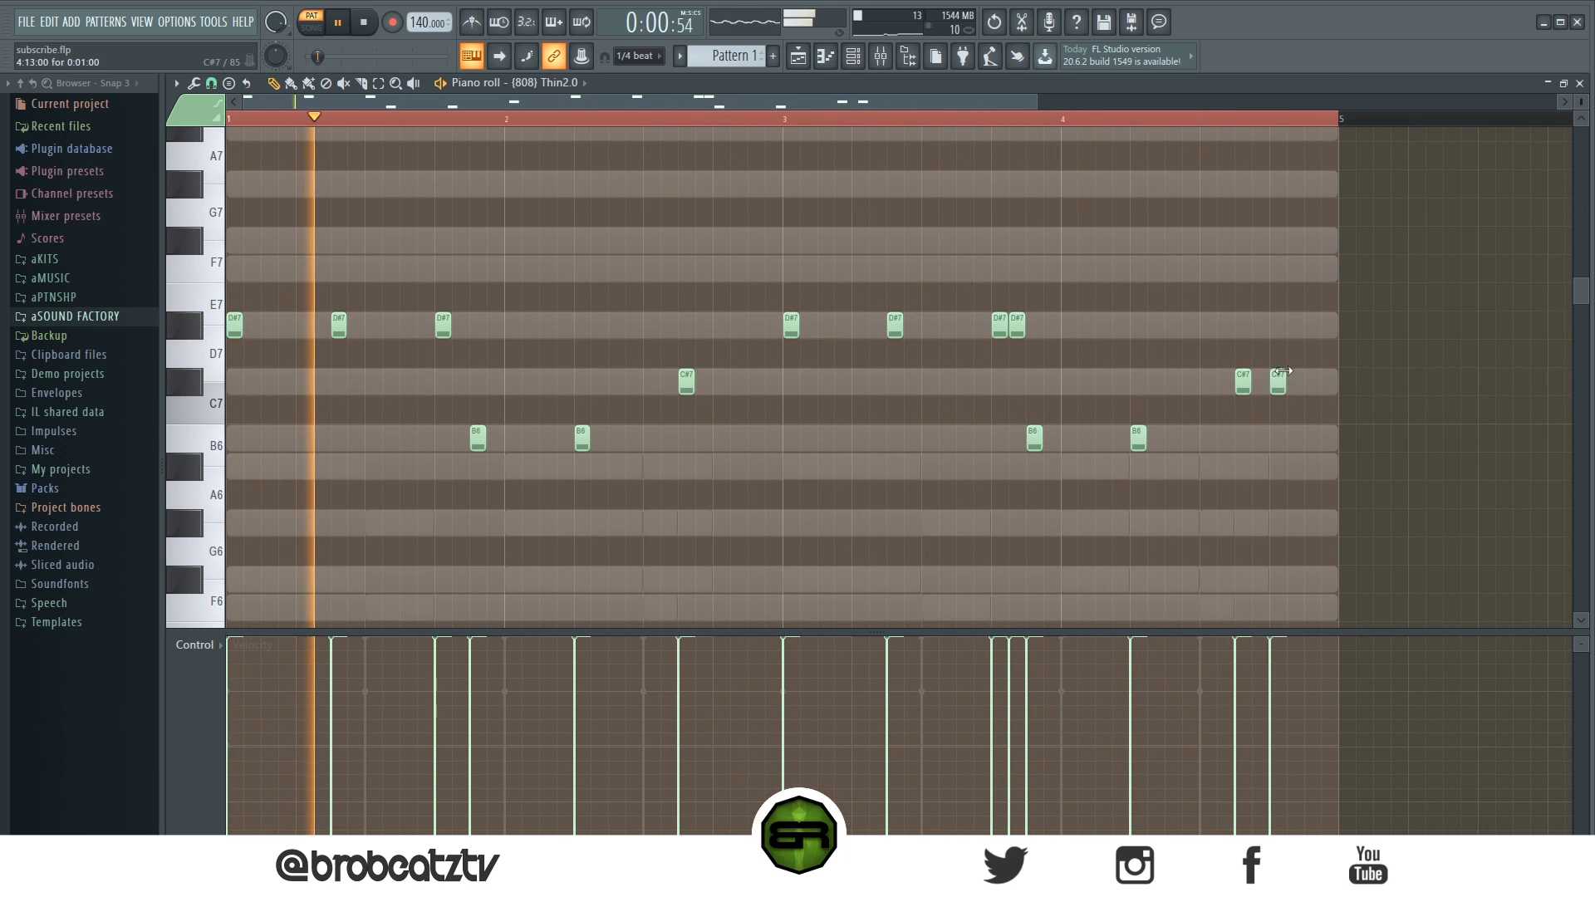
left_click(1306, 380)
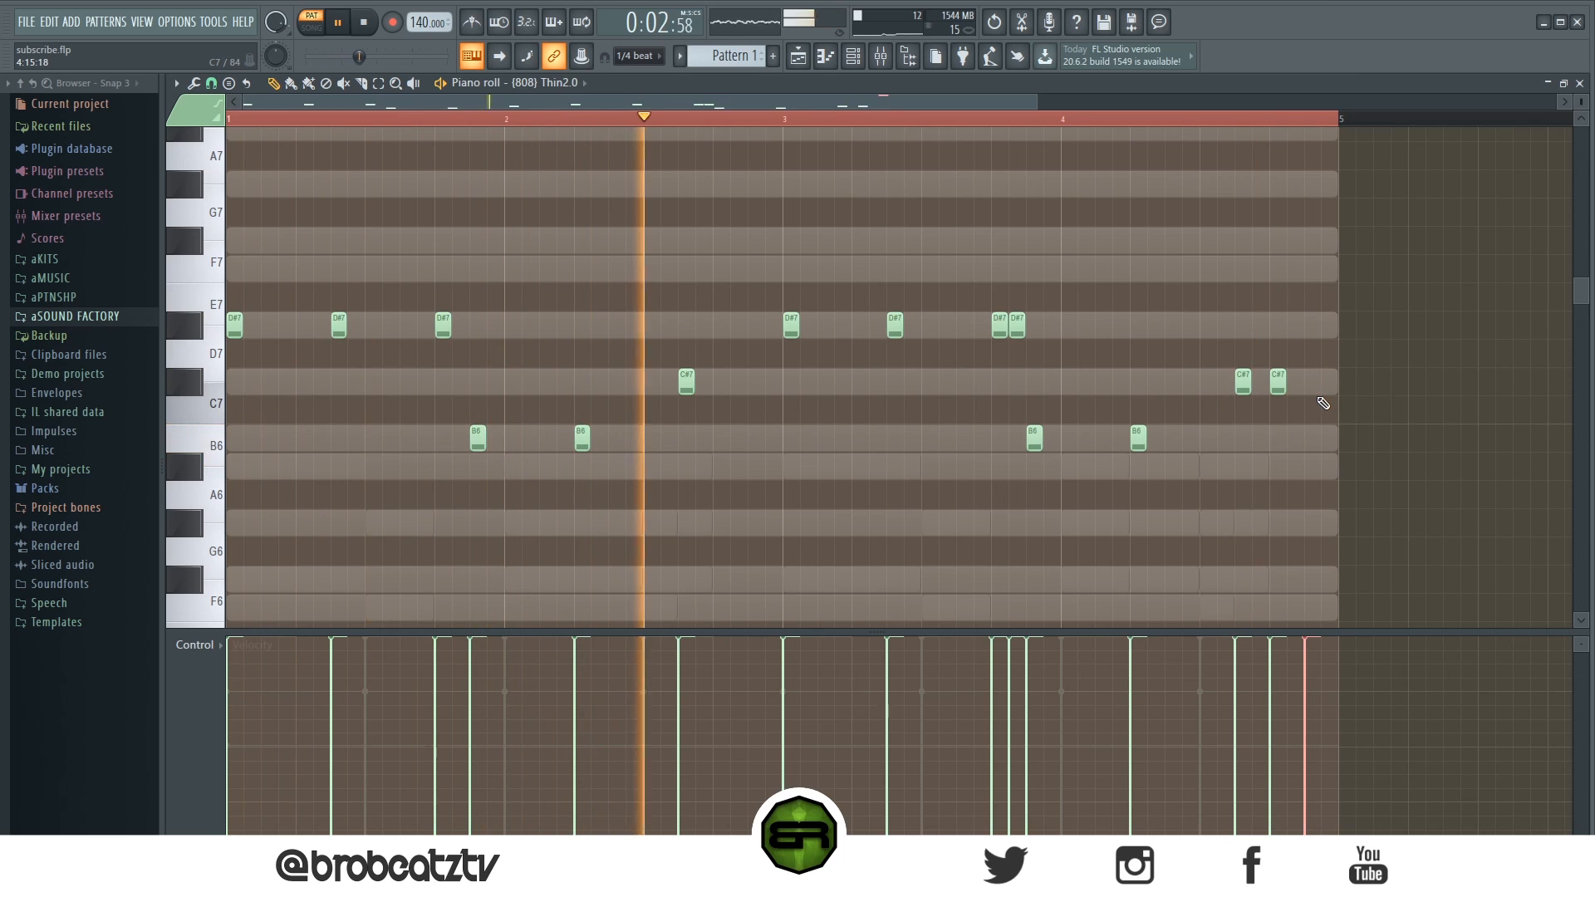
- Make all 808 notes legato so each note extends to the next
scroll(1345, 382, "up", 3)
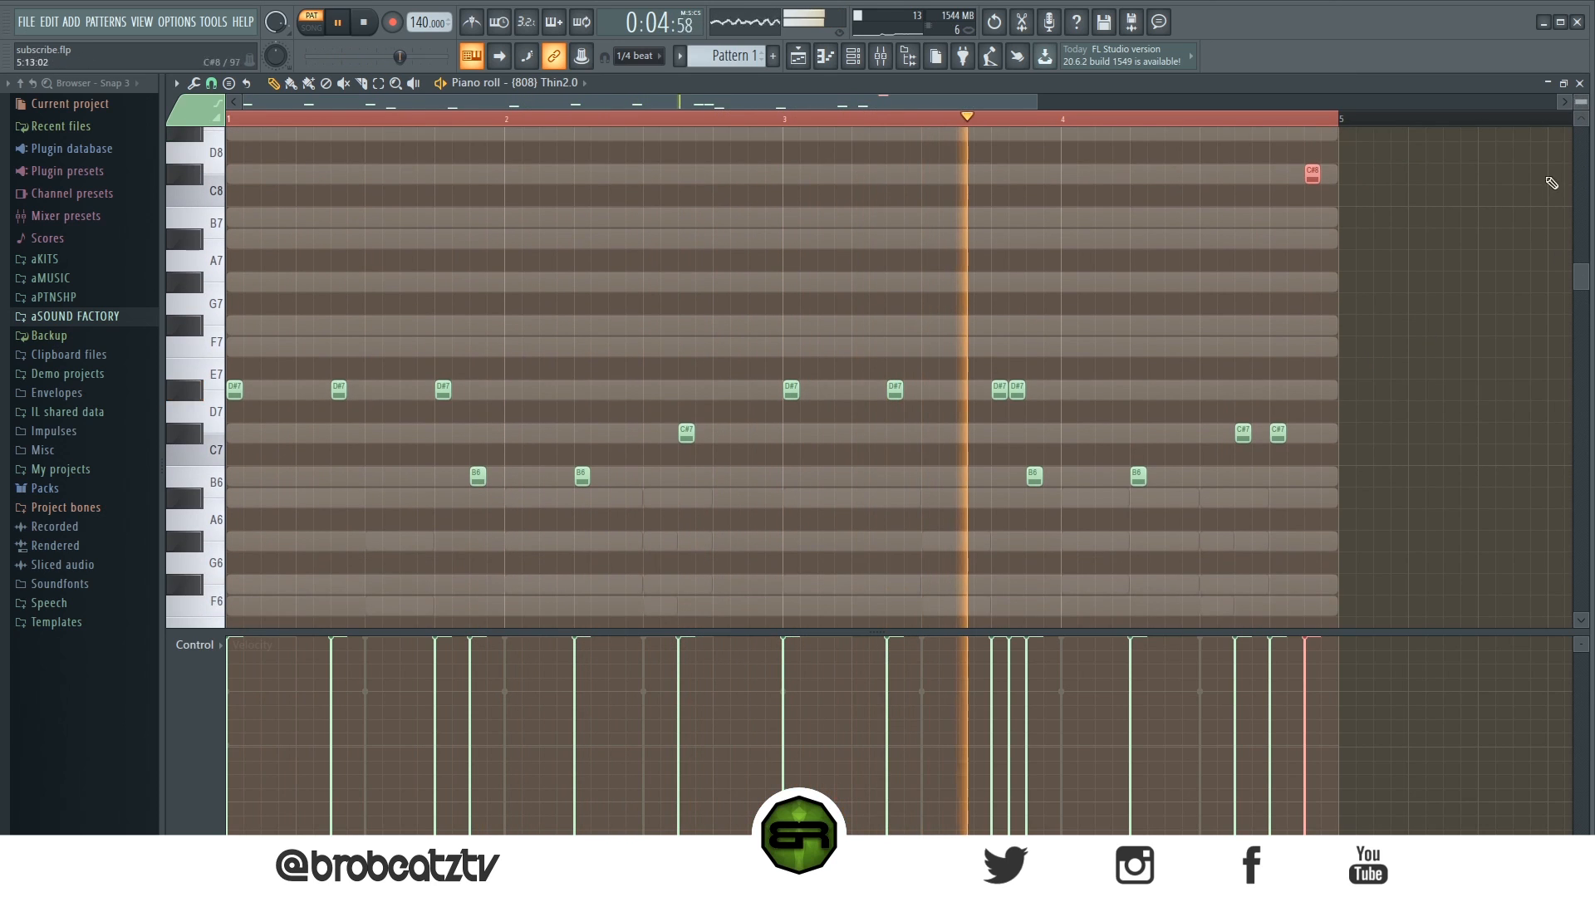
key("ctrl+a")
key("ctrl+l")
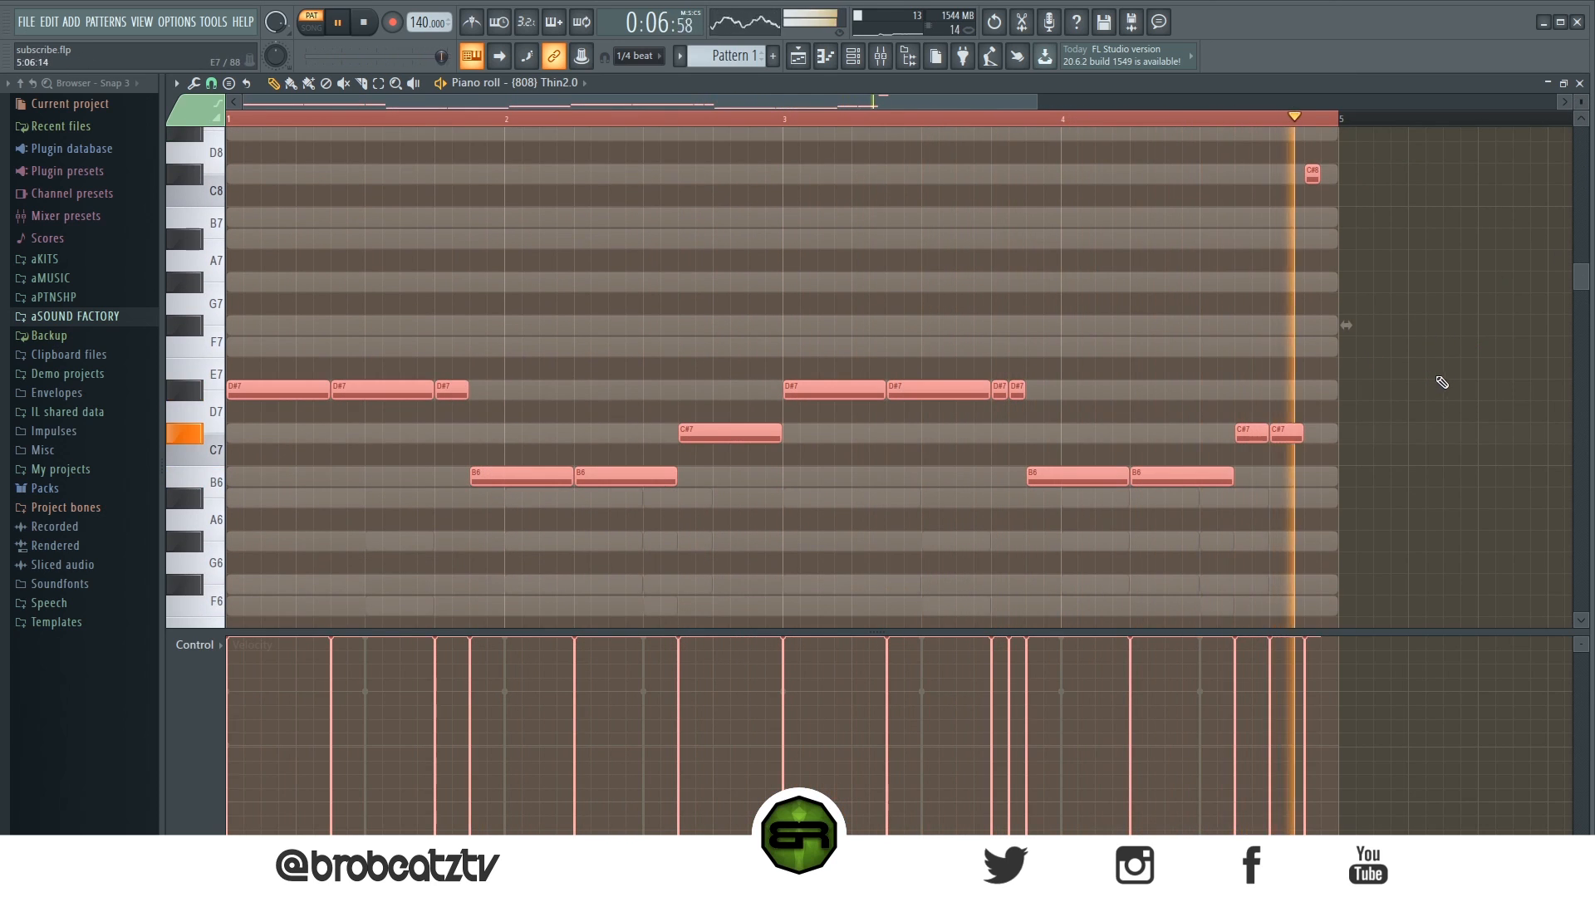
key("ctrl+d")
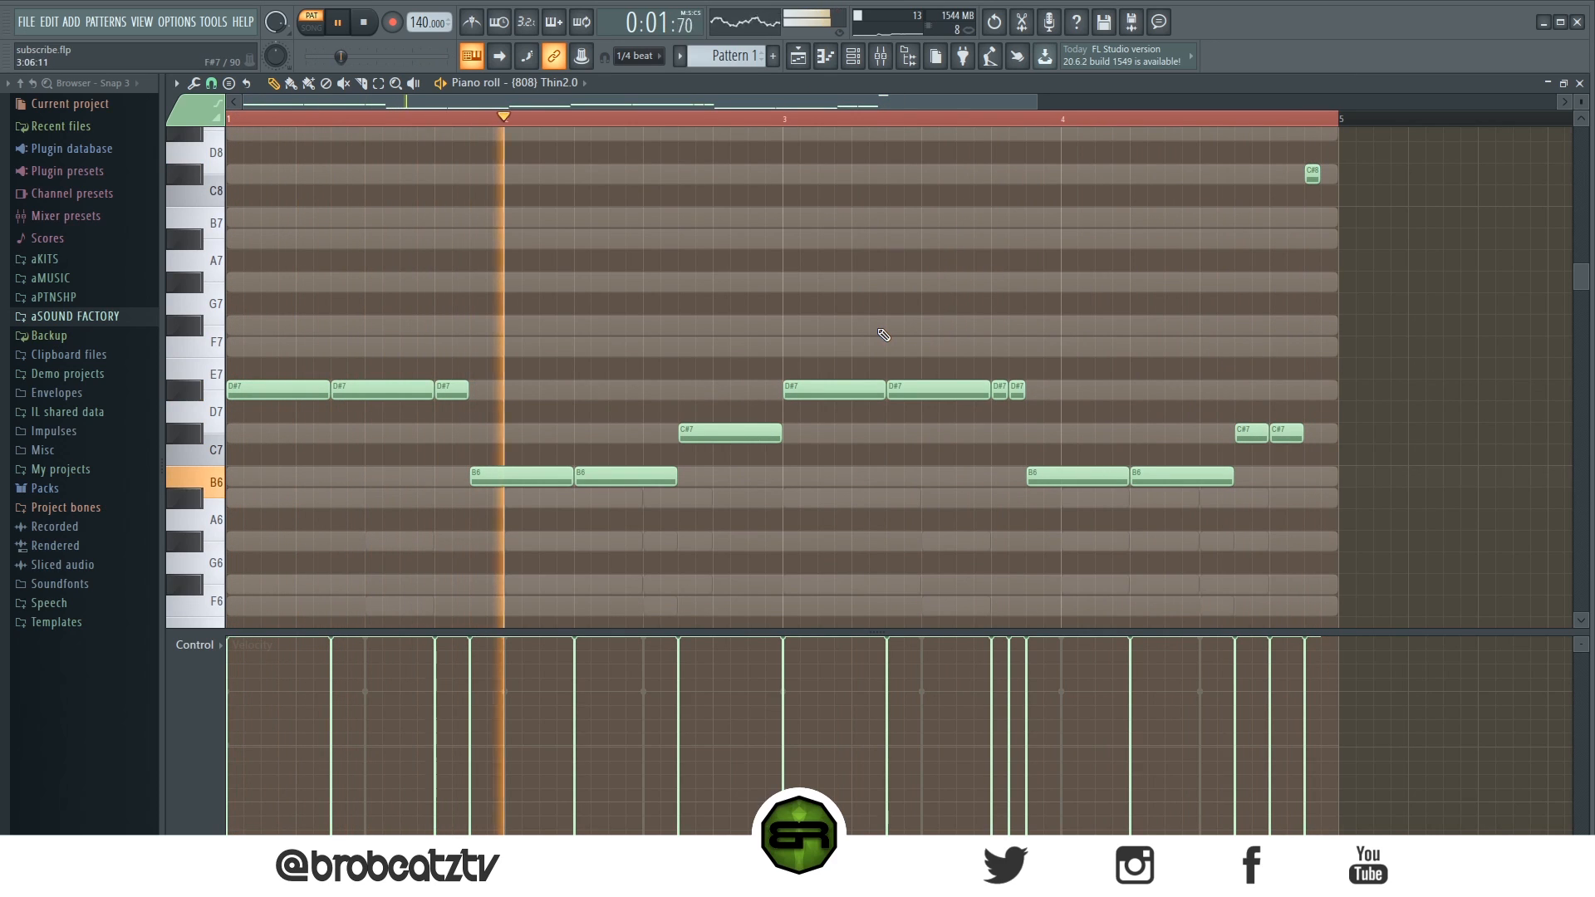
- Transpose all 808 notes down two octaves and preview the line
key("ctrl+a")
key("space")
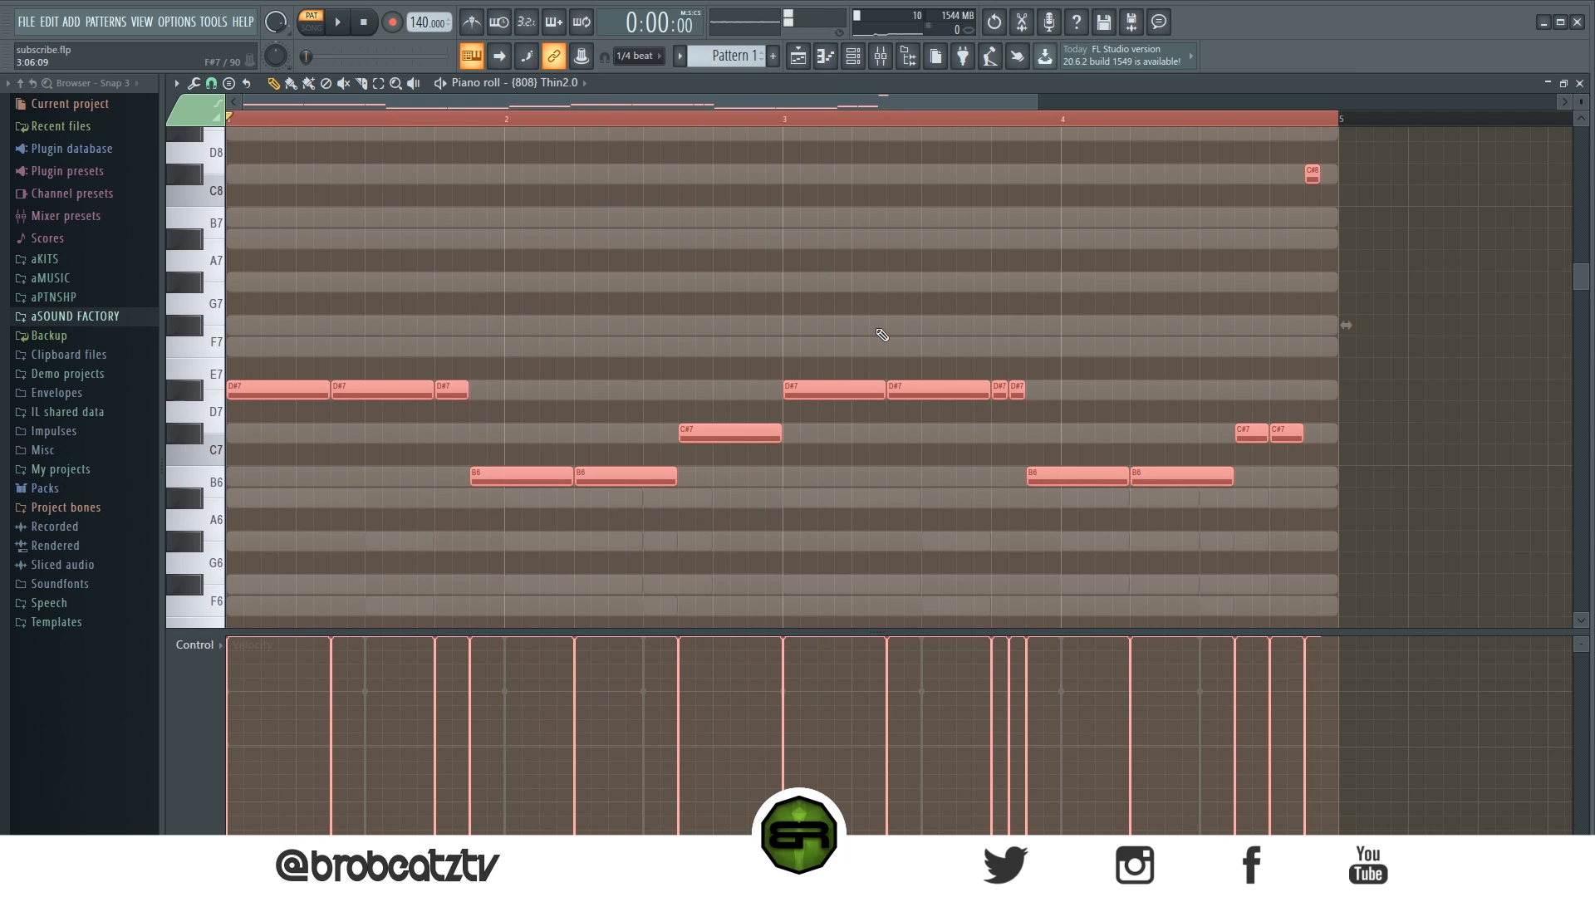
key("ctrl+Down")
scroll(930, 328, "down", 4)
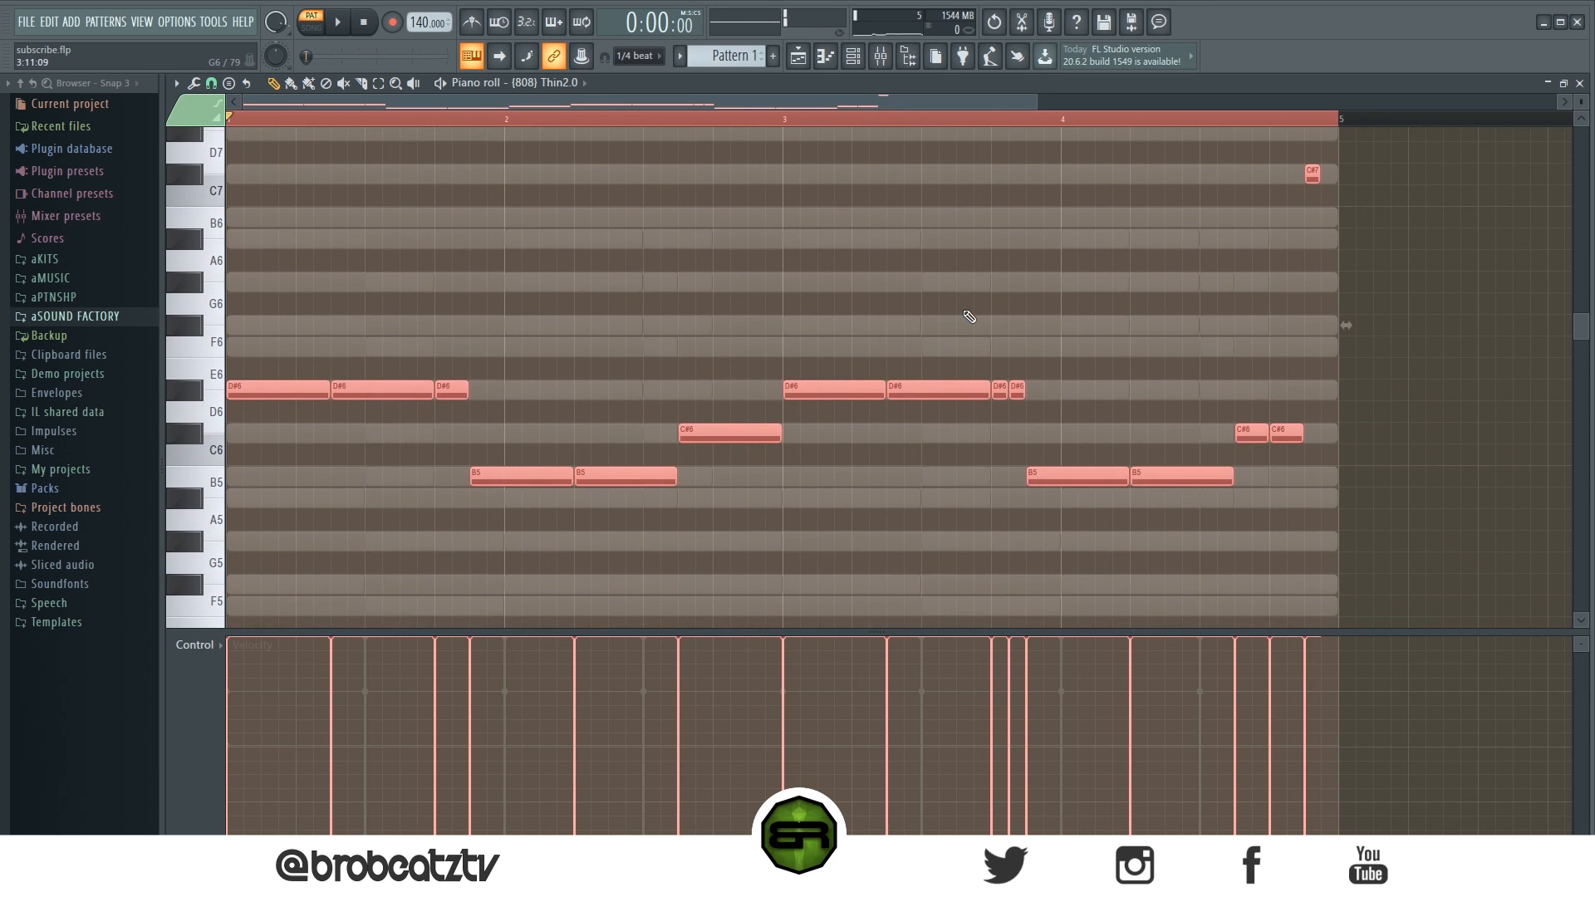
key("ctrl+Down")
scroll(759, 296, "down", 5)
key("ctrl+d")
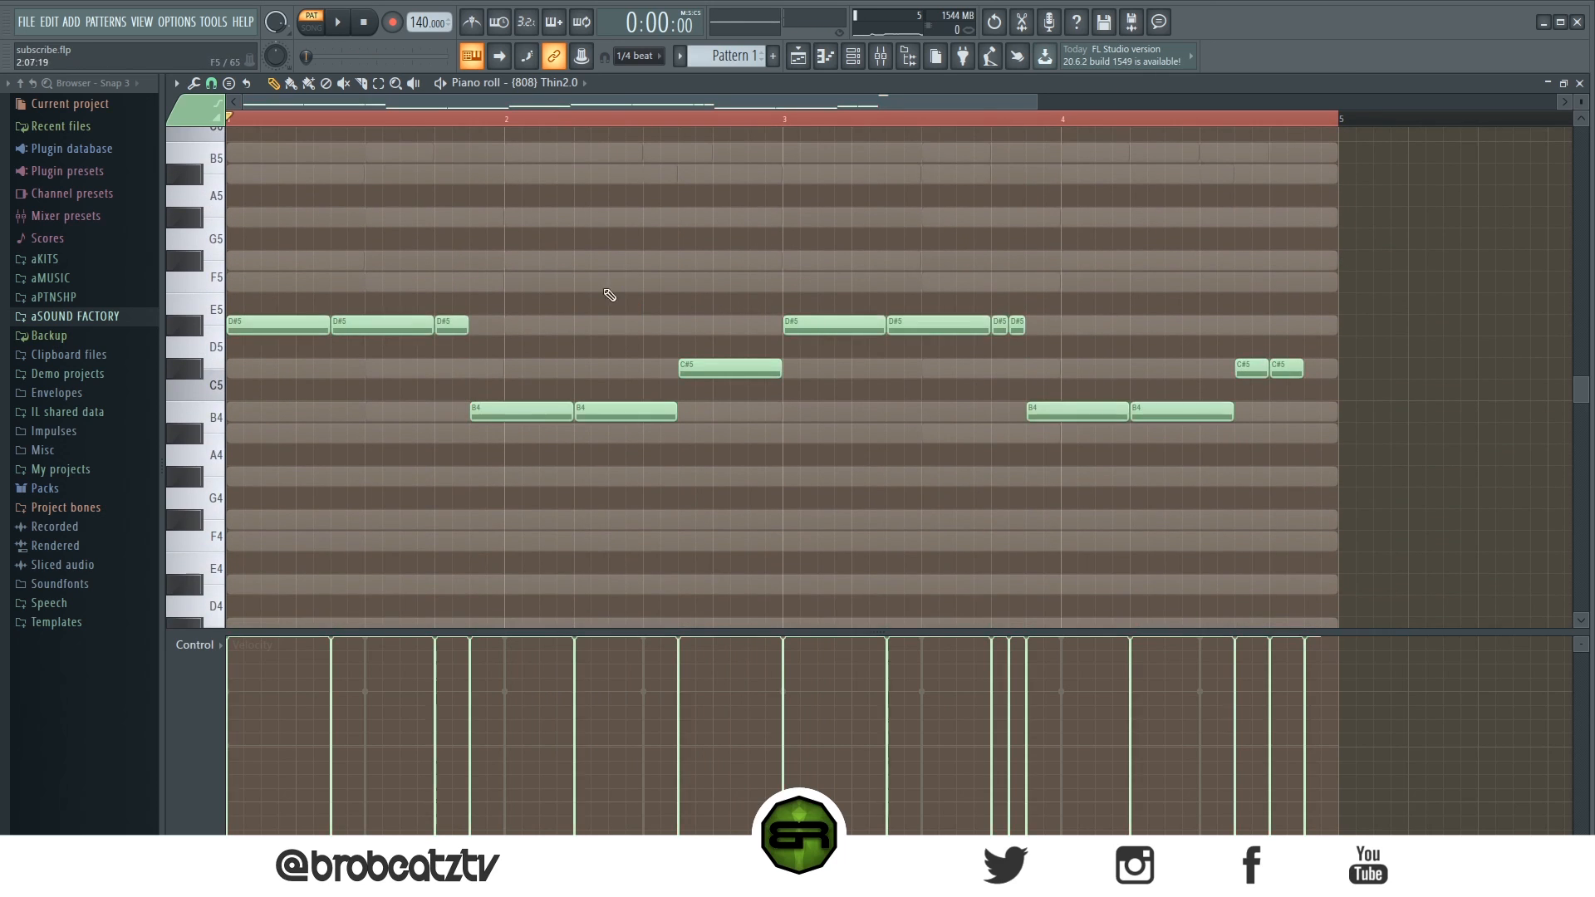
key("space")
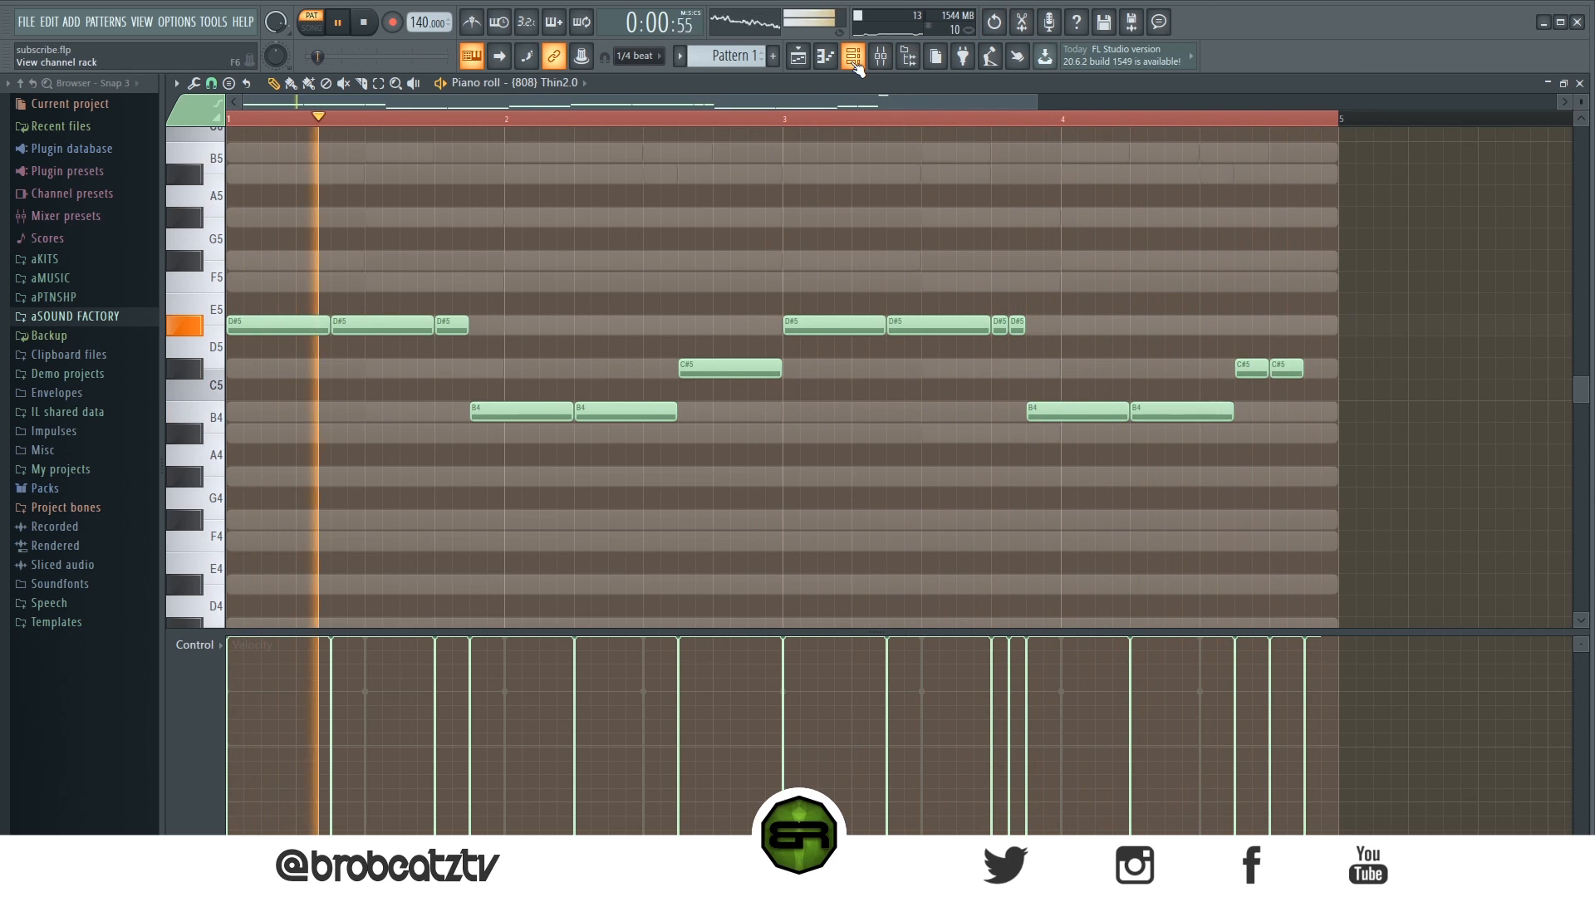
- Open the Channel Rack and clear the Kick Spiral steps except the first one
left_click(853, 56)
key("space")
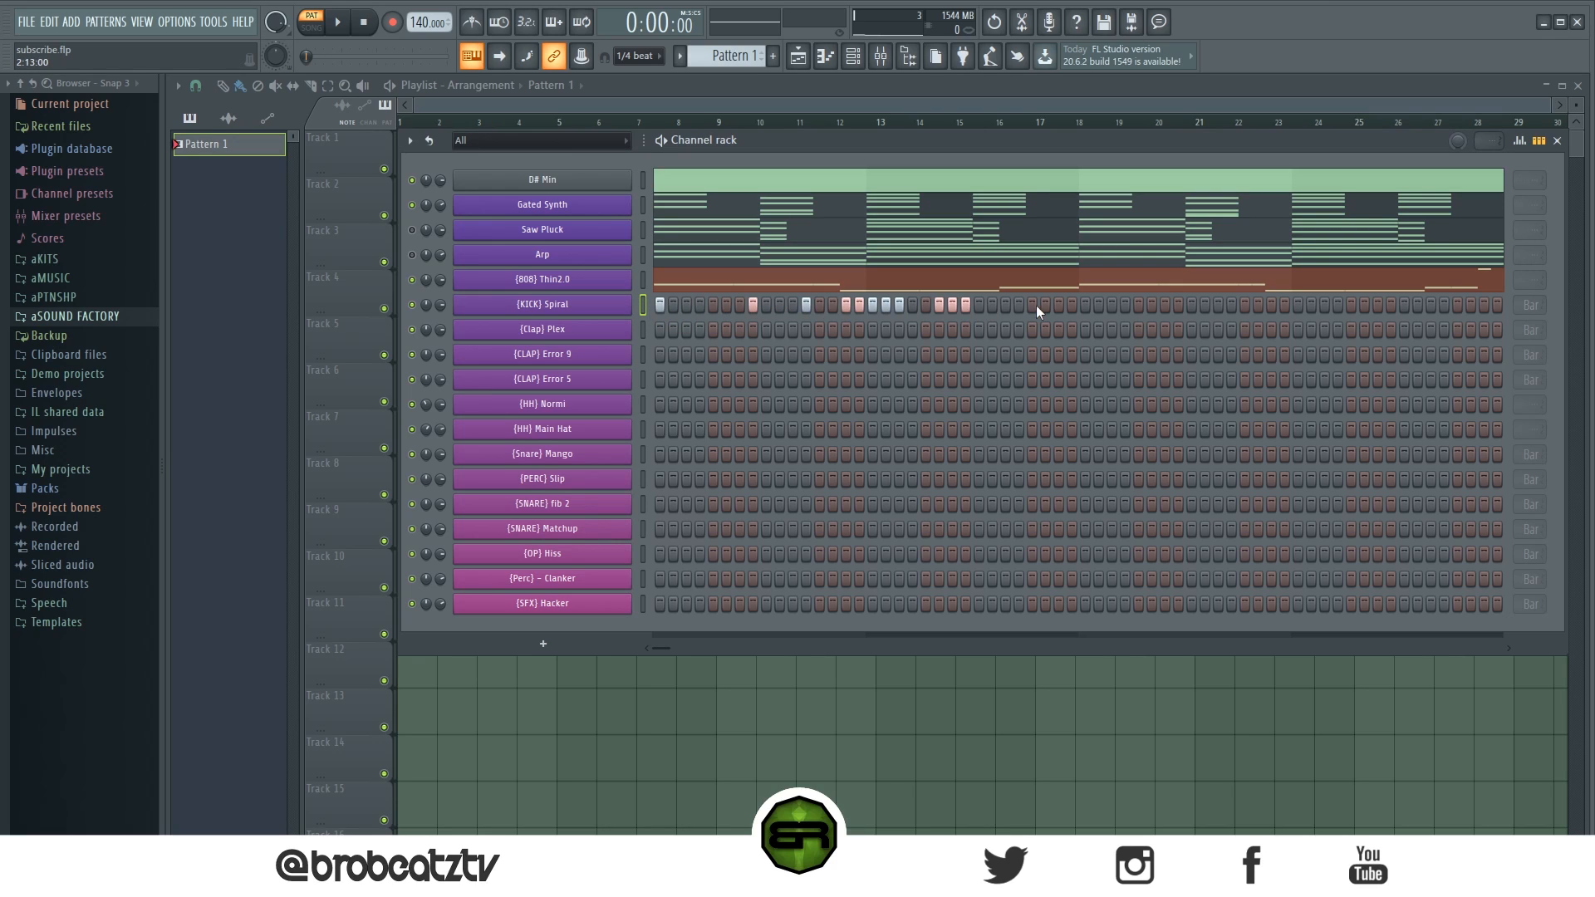
left_click_drag(661, 306, 674, 306)
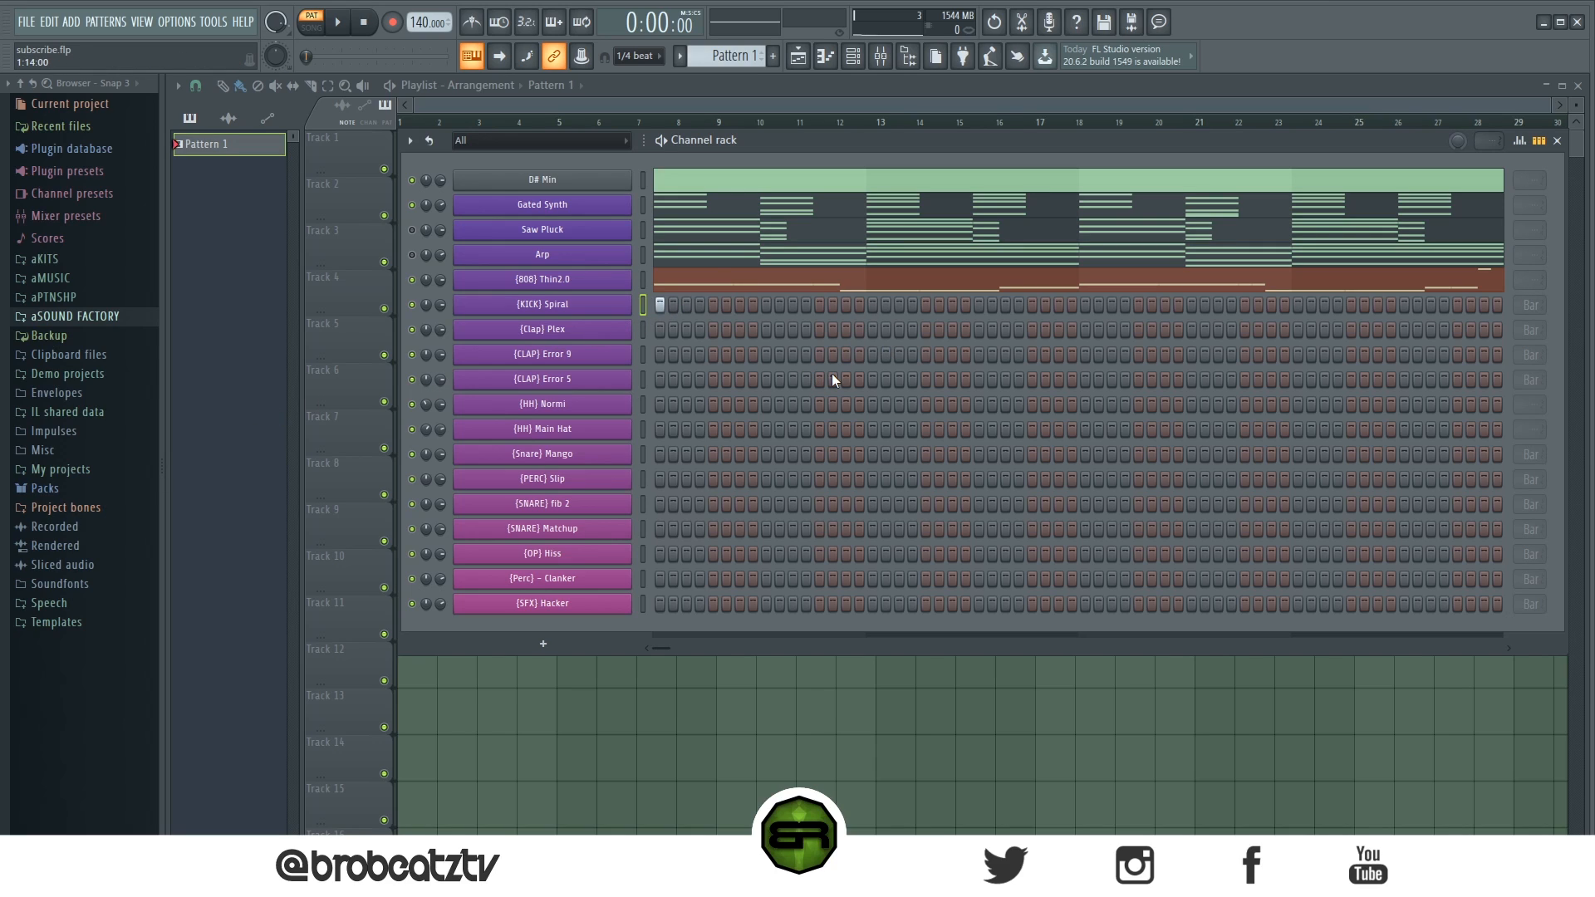
- Add six more Kick Spiral steps across the four bars while the pattern plays
key("space")
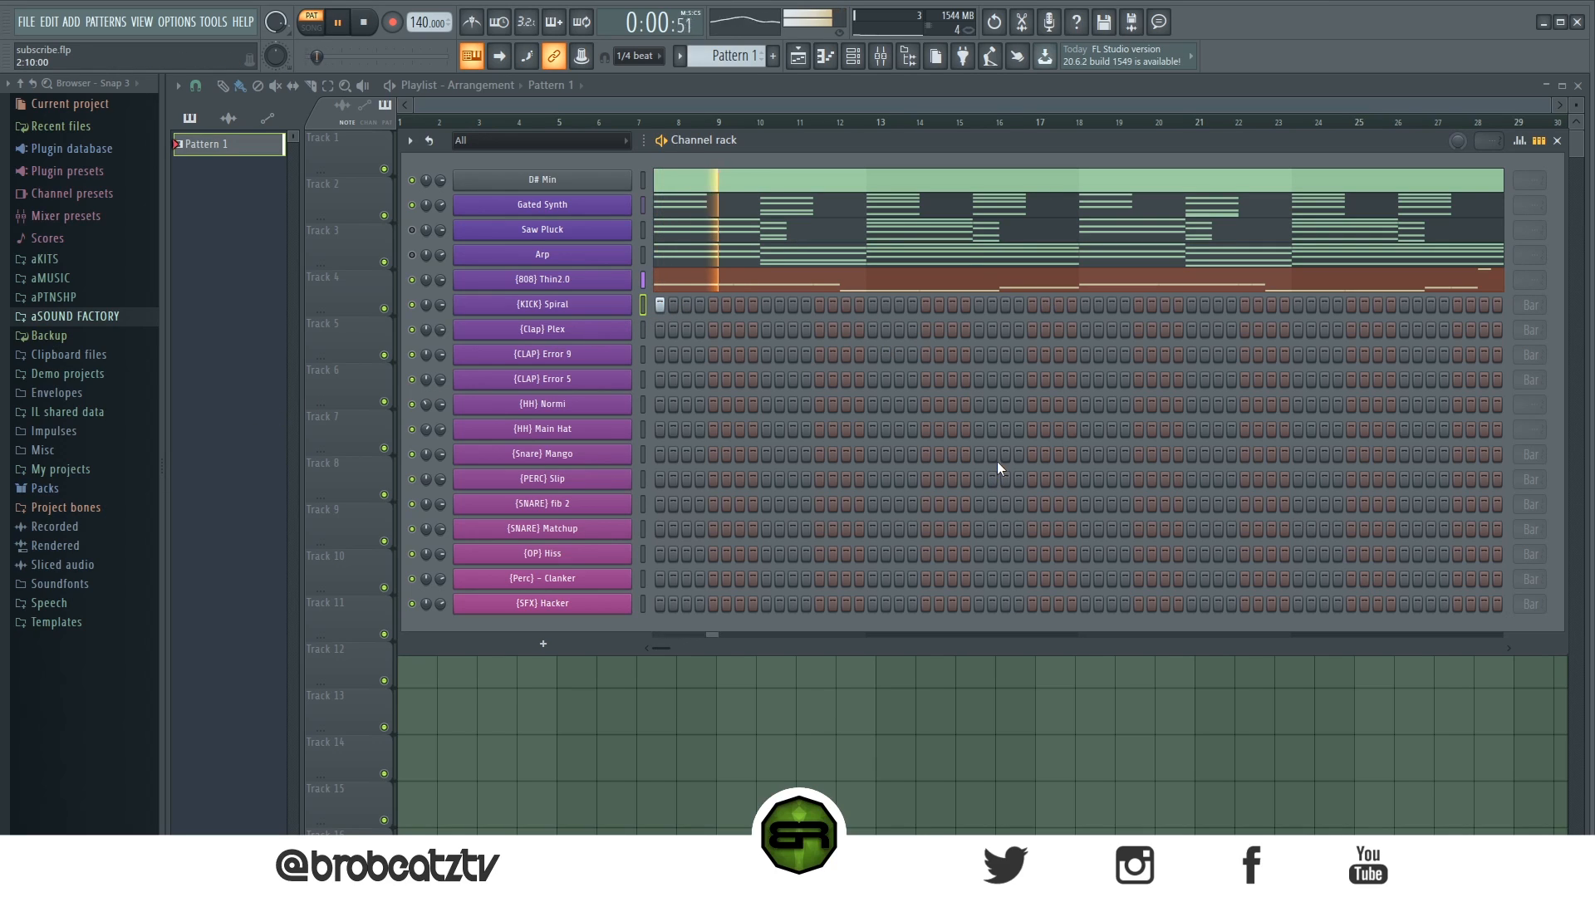
left_click(847, 305)
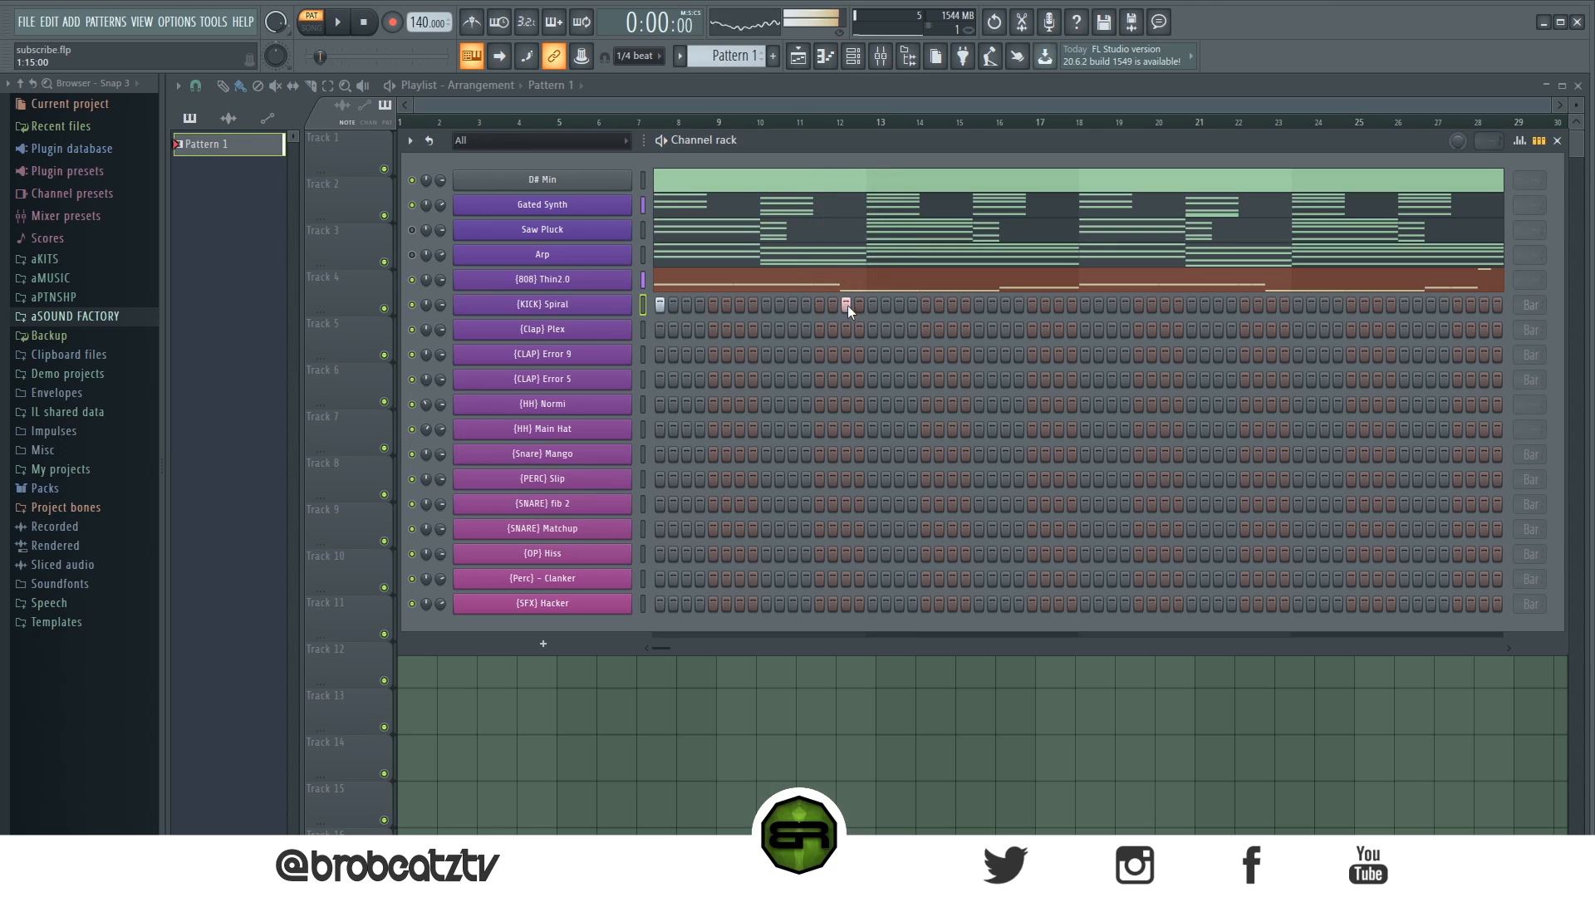
left_click(926, 306)
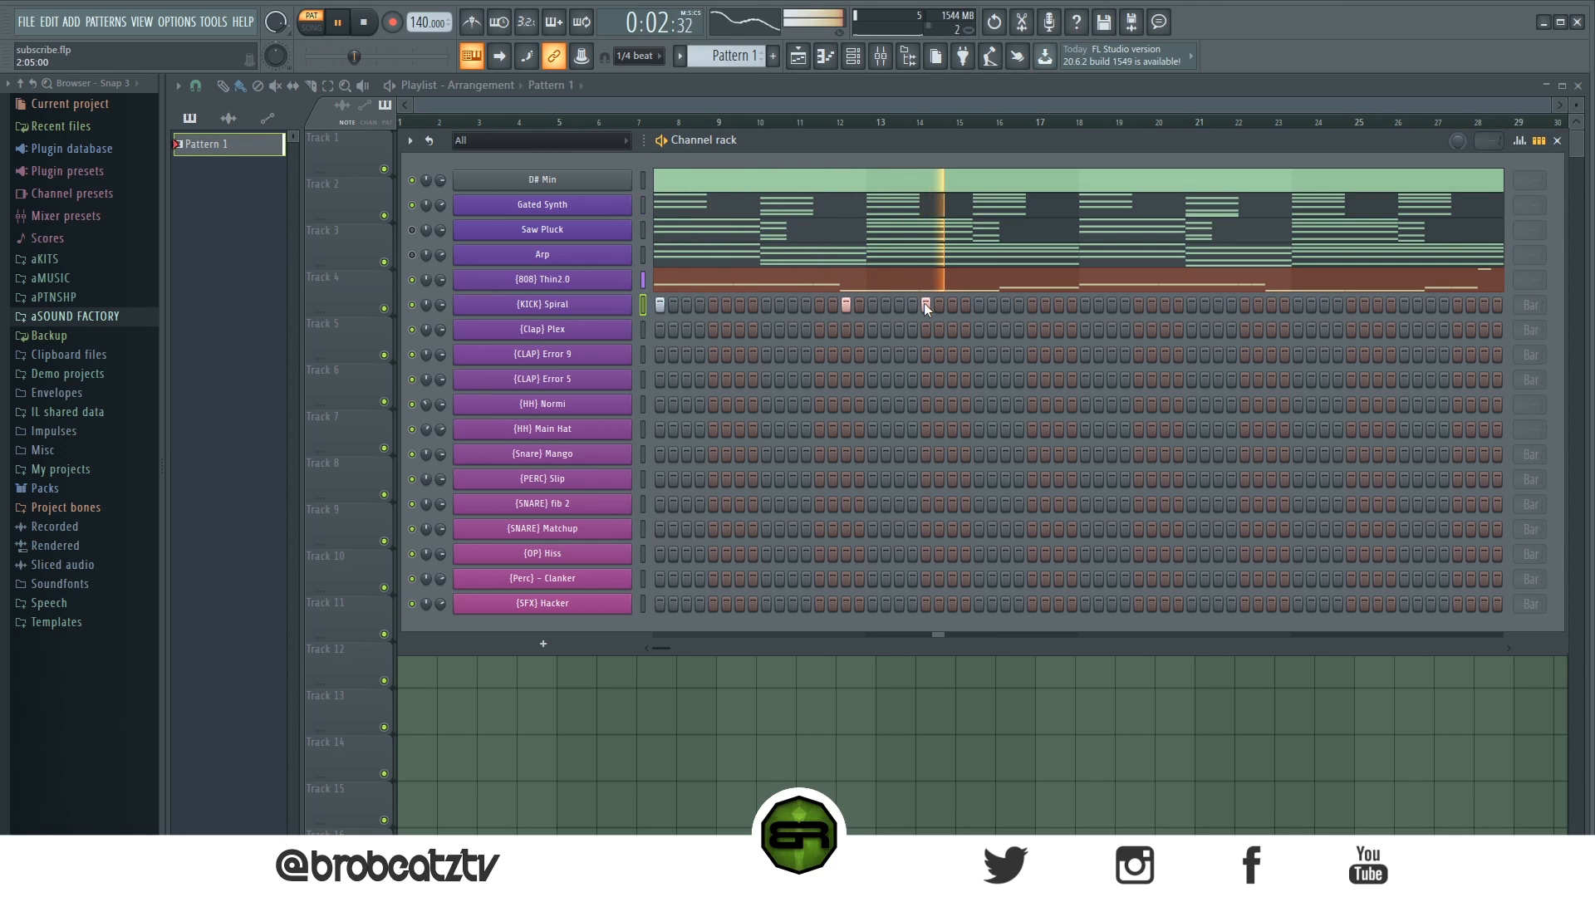
left_click(1085, 308)
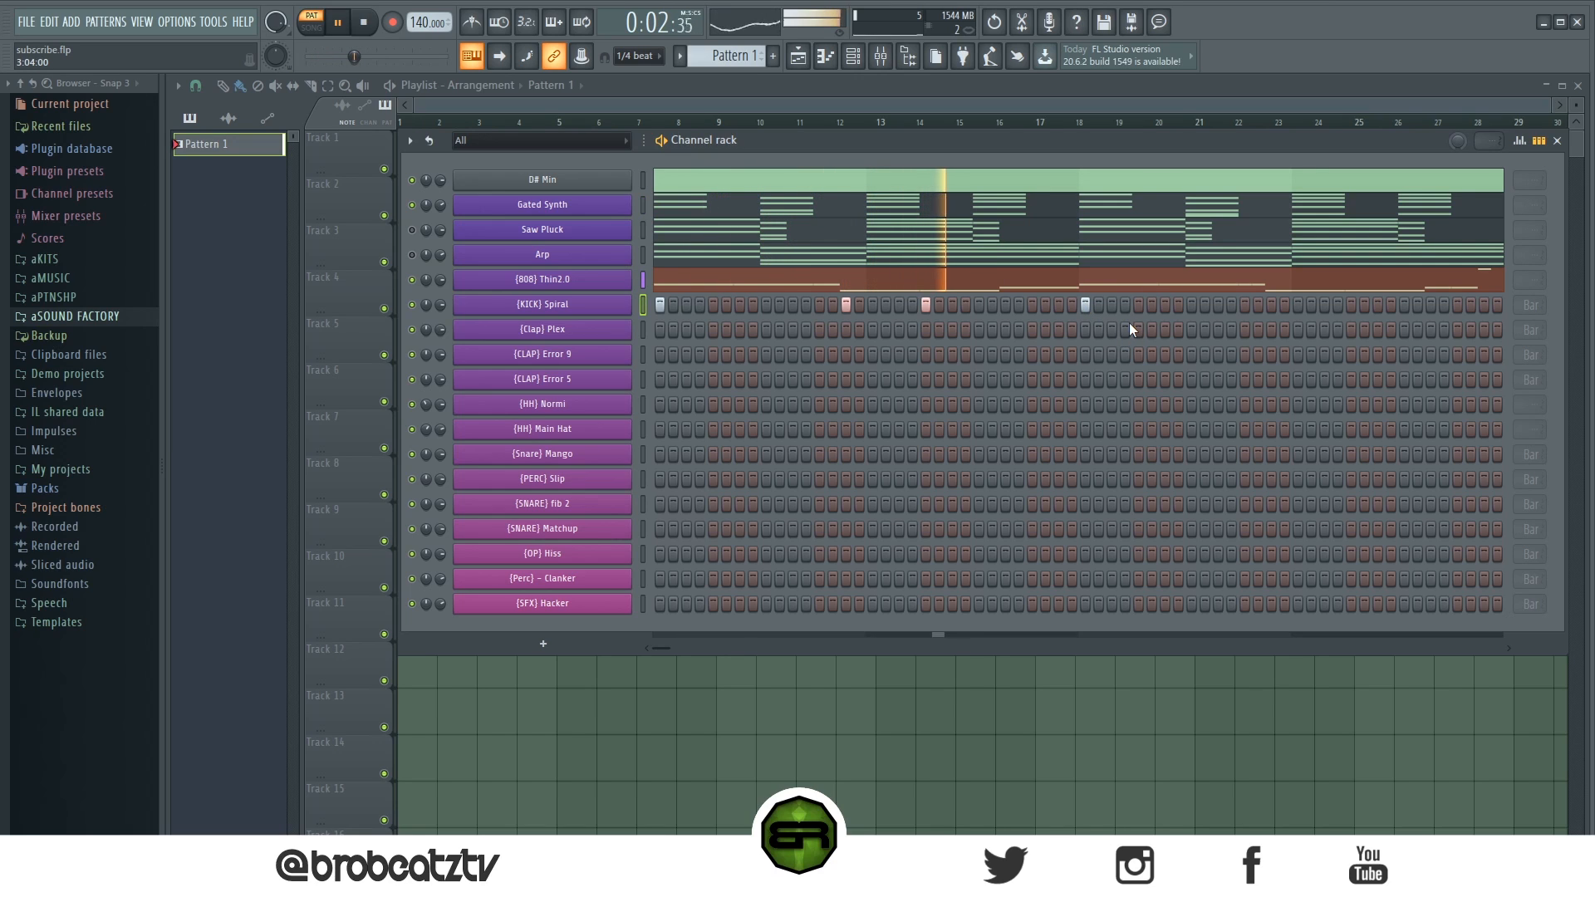
left_click(1165, 305)
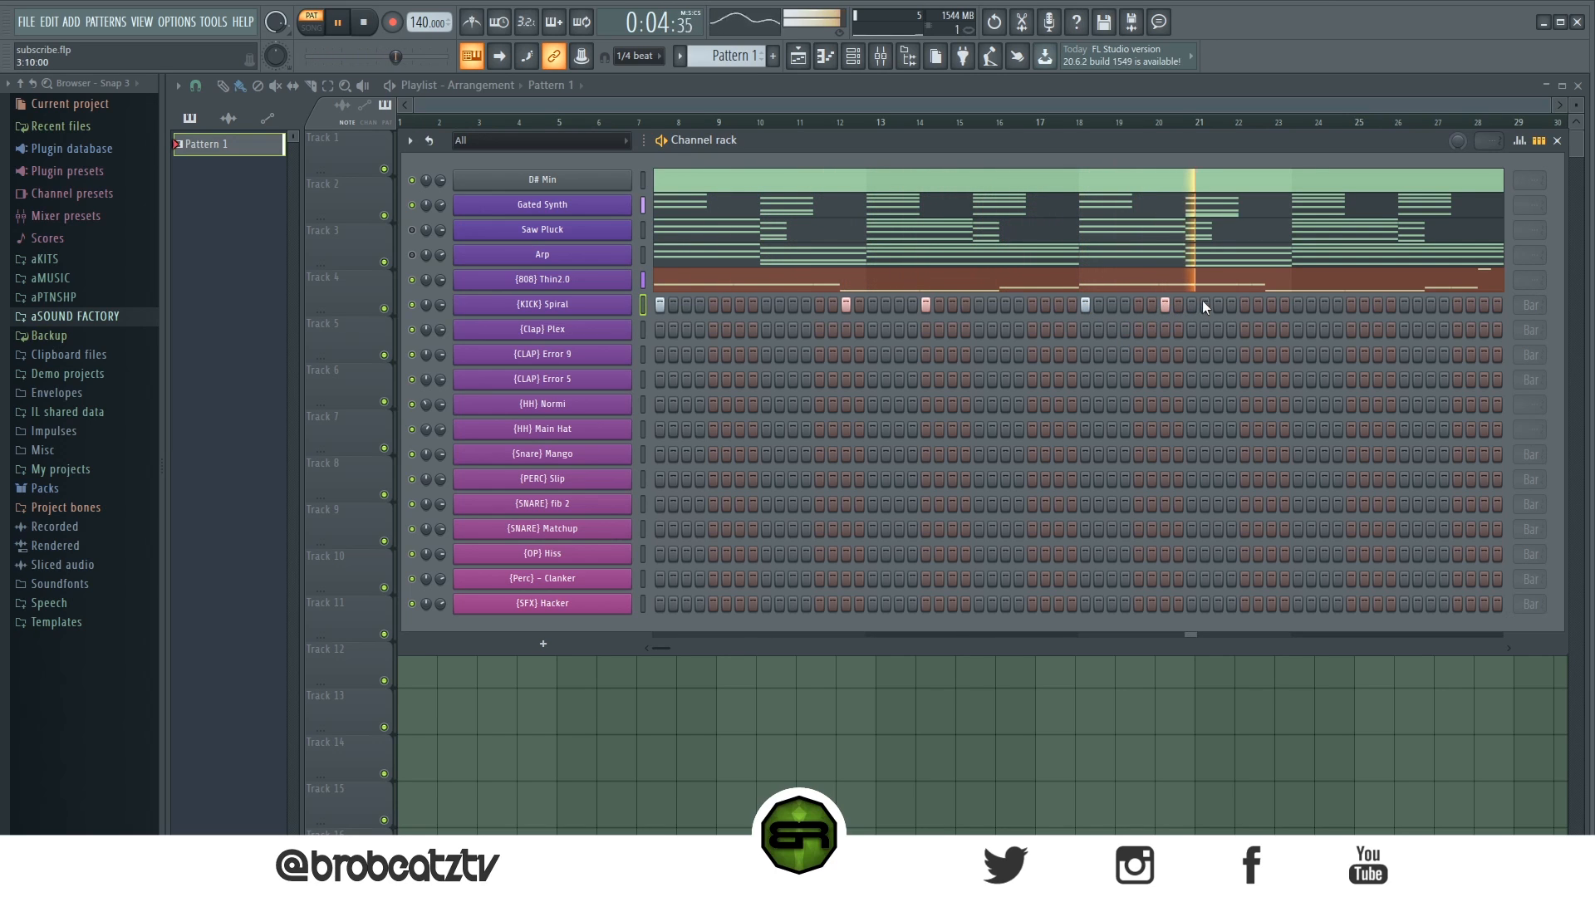
left_click(1272, 306)
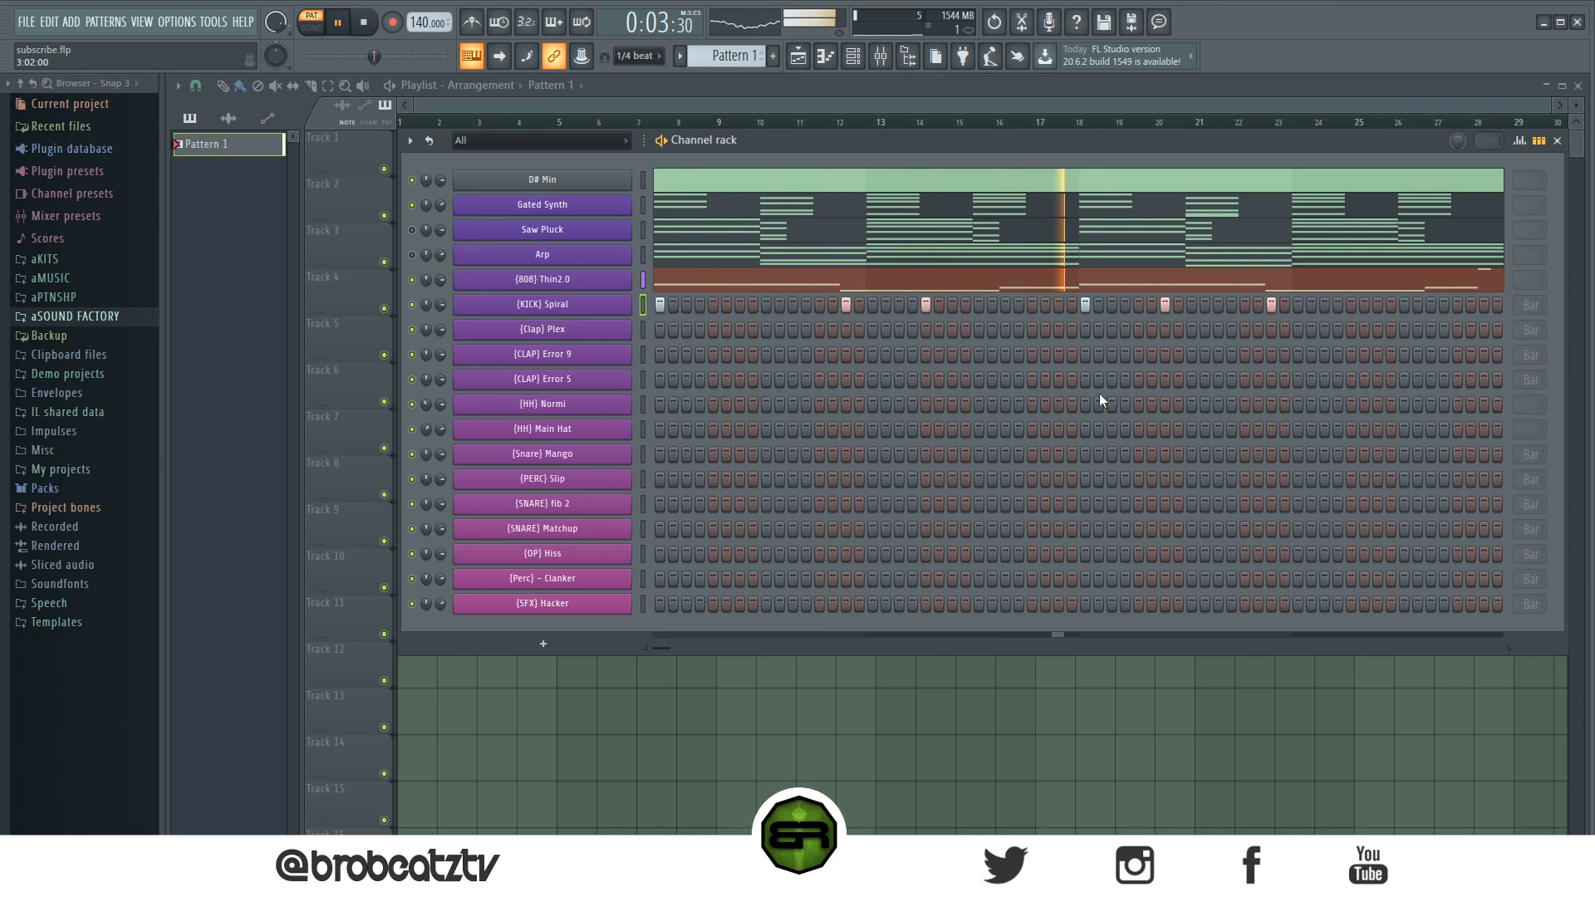
left_click(1350, 306)
- Open the Kick Spiral piano roll to check the kick placement, then return to the Channel Rack and stop playback
right_click(618, 303)
left_click(646, 303)
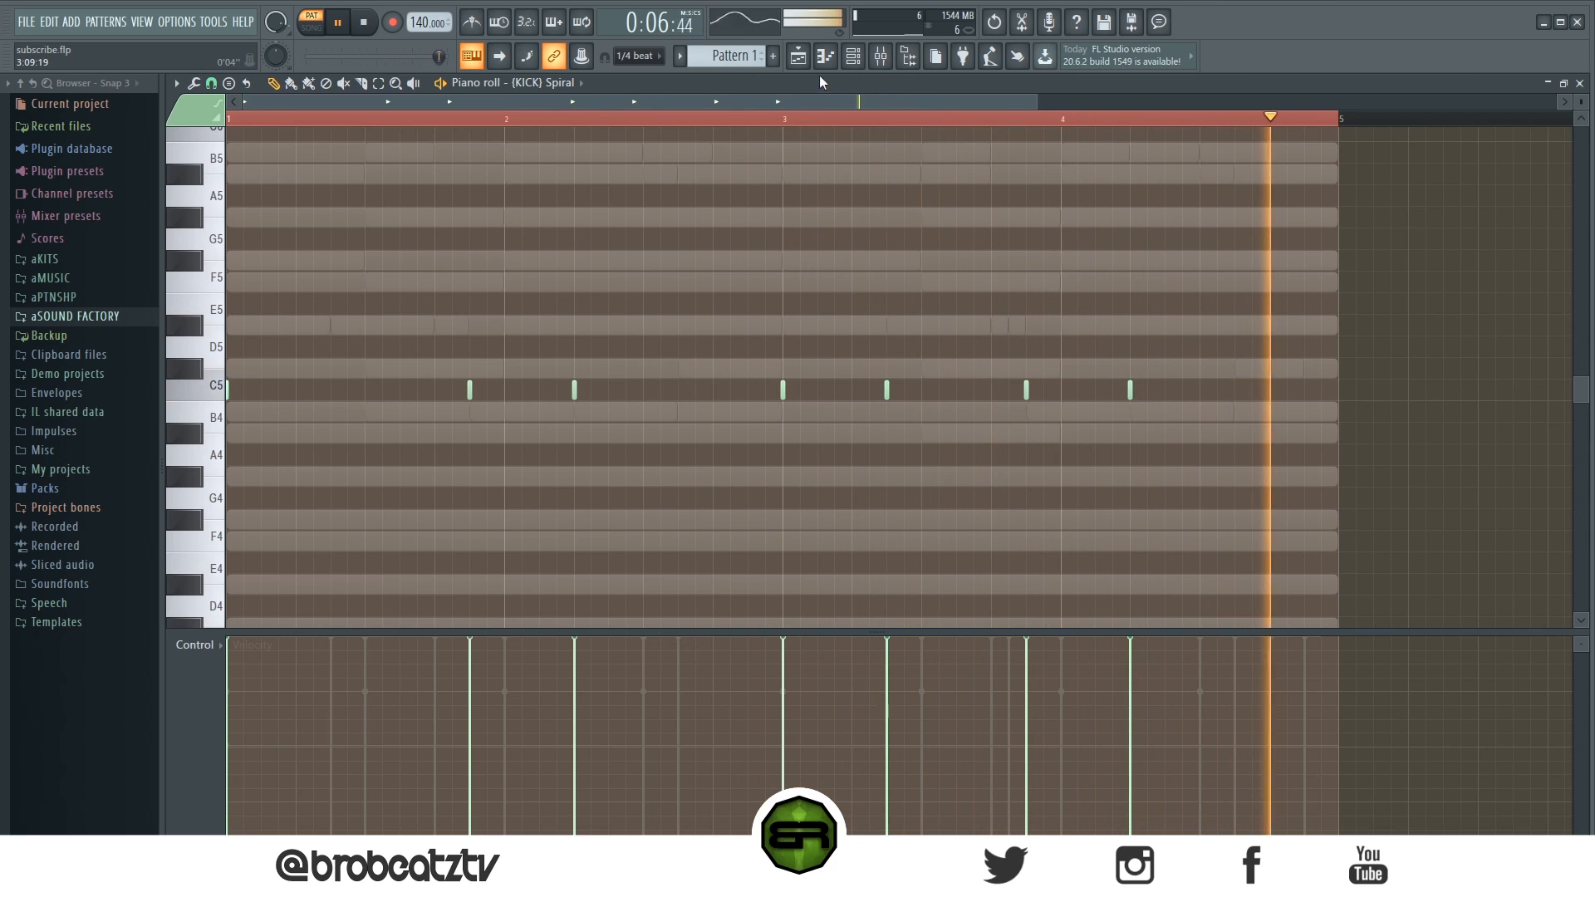
left_click(798, 56)
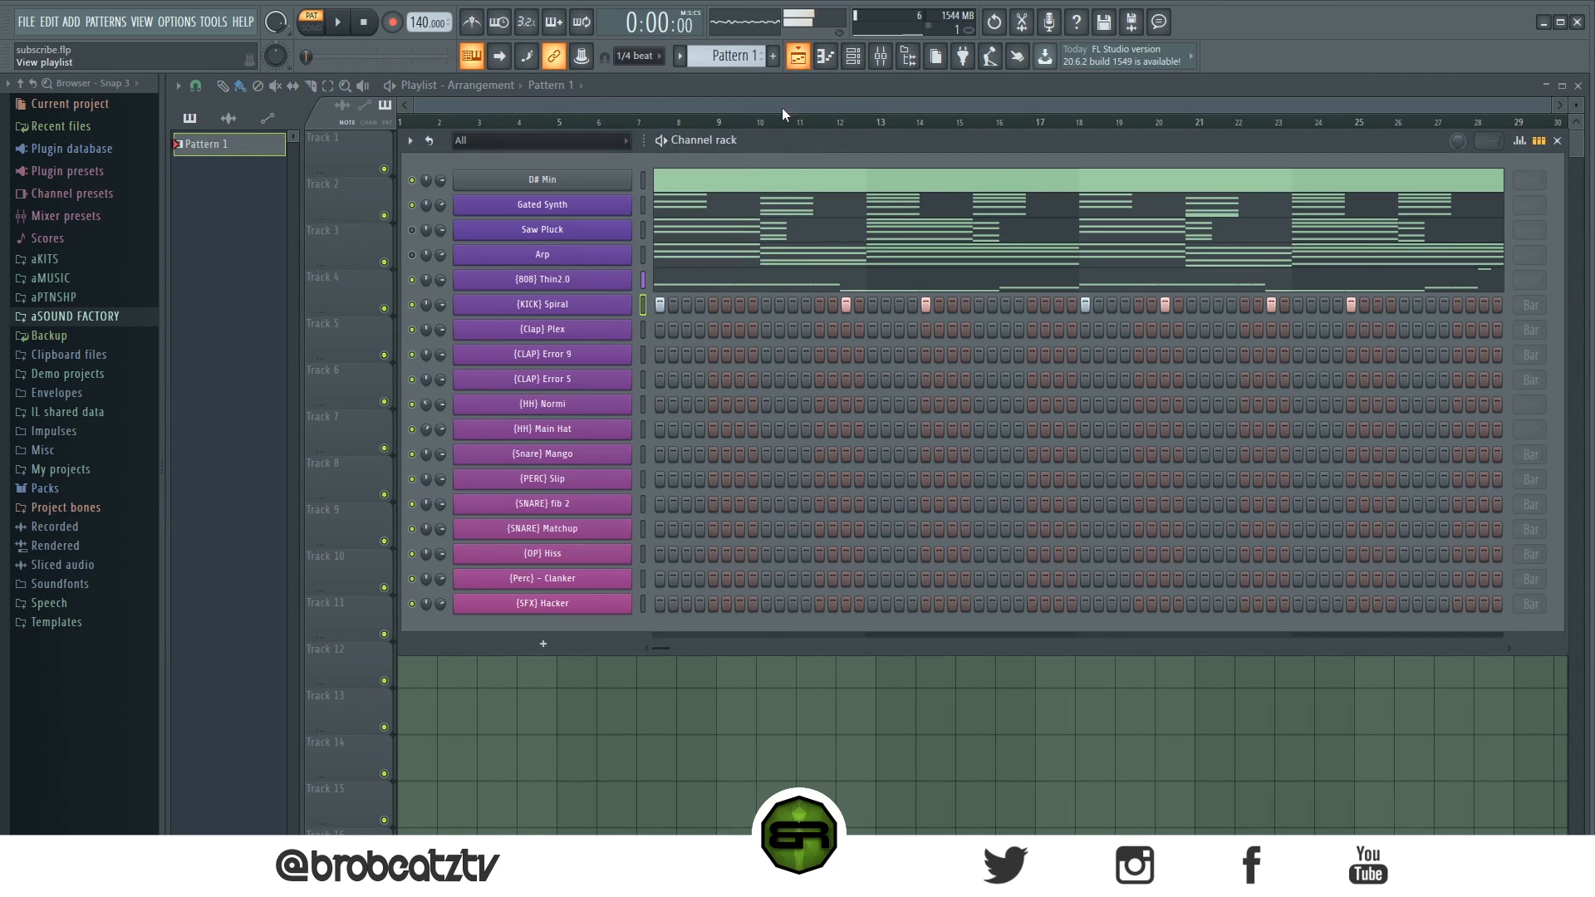
left_click(363, 24)
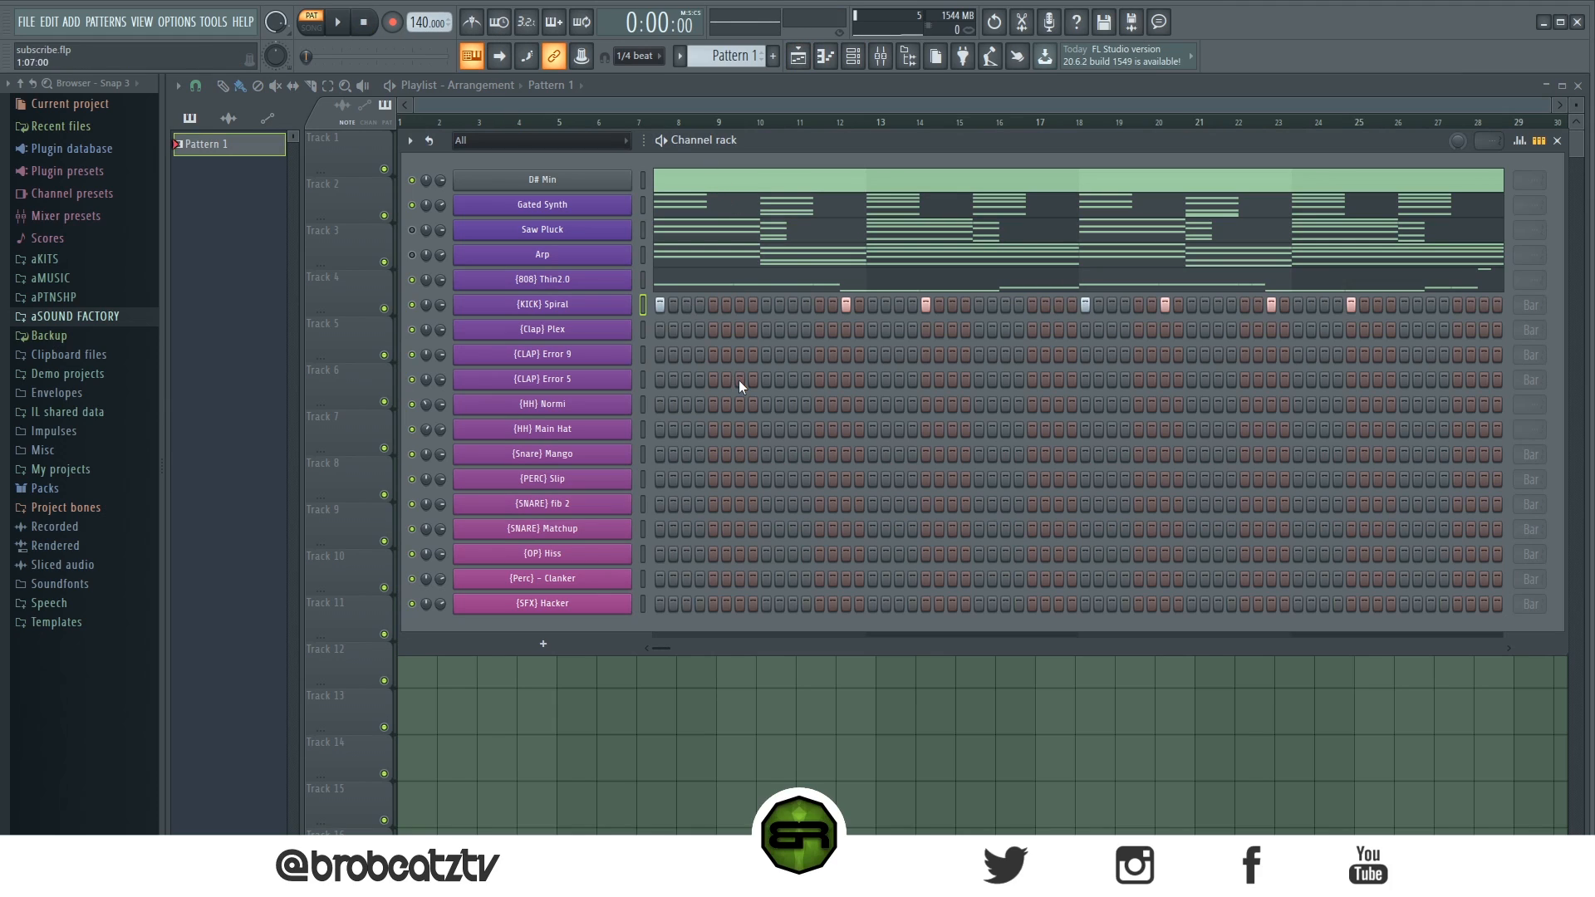
- Add Clap Plex steps and copy its pattern onto the CLAP Error 9 and CLAP Error 5 channels
left_click(766, 330)
right_click(593, 324)
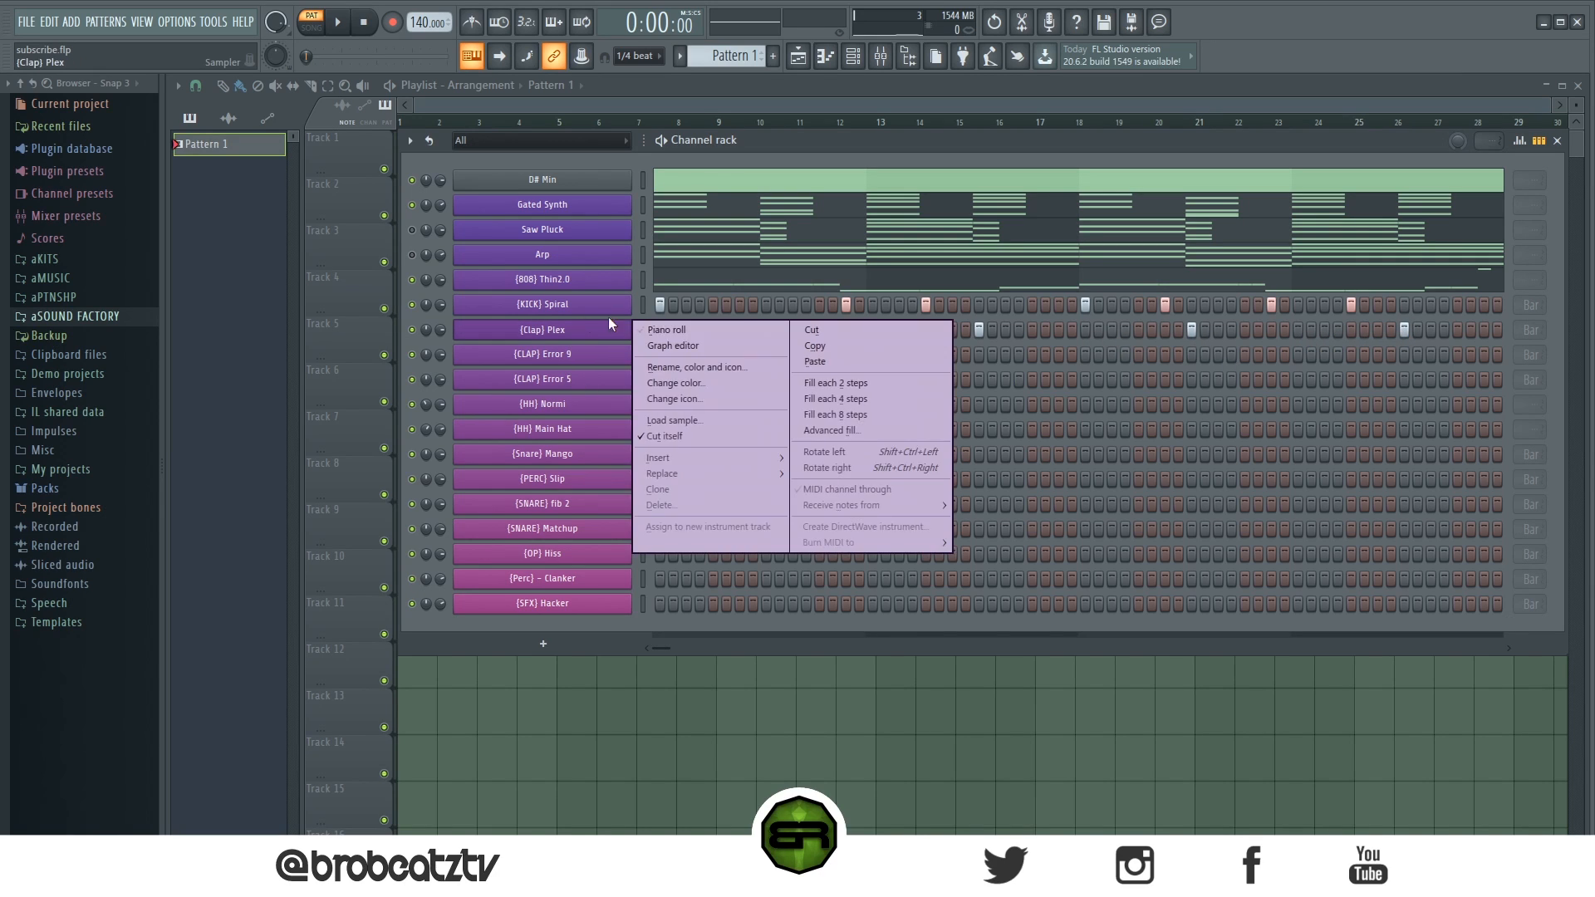
left_click(802, 344)
right_click(565, 356)
left_click(855, 386)
right_click(560, 376)
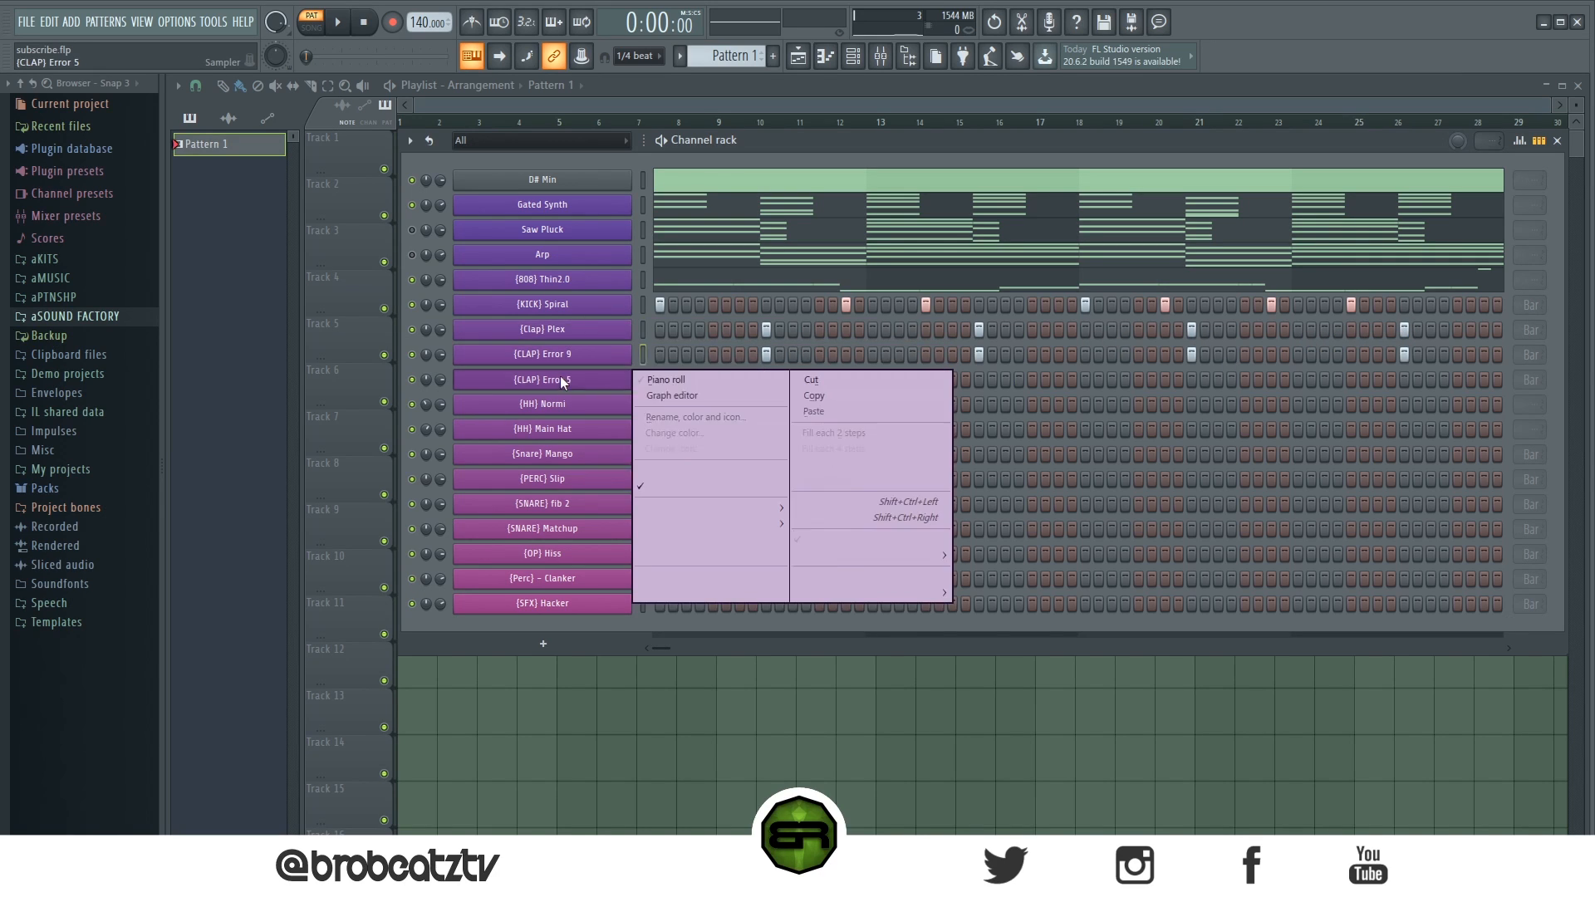
left_click(793, 411)
- Preview the drum pattern and open the HH Normi piano roll
key("space")
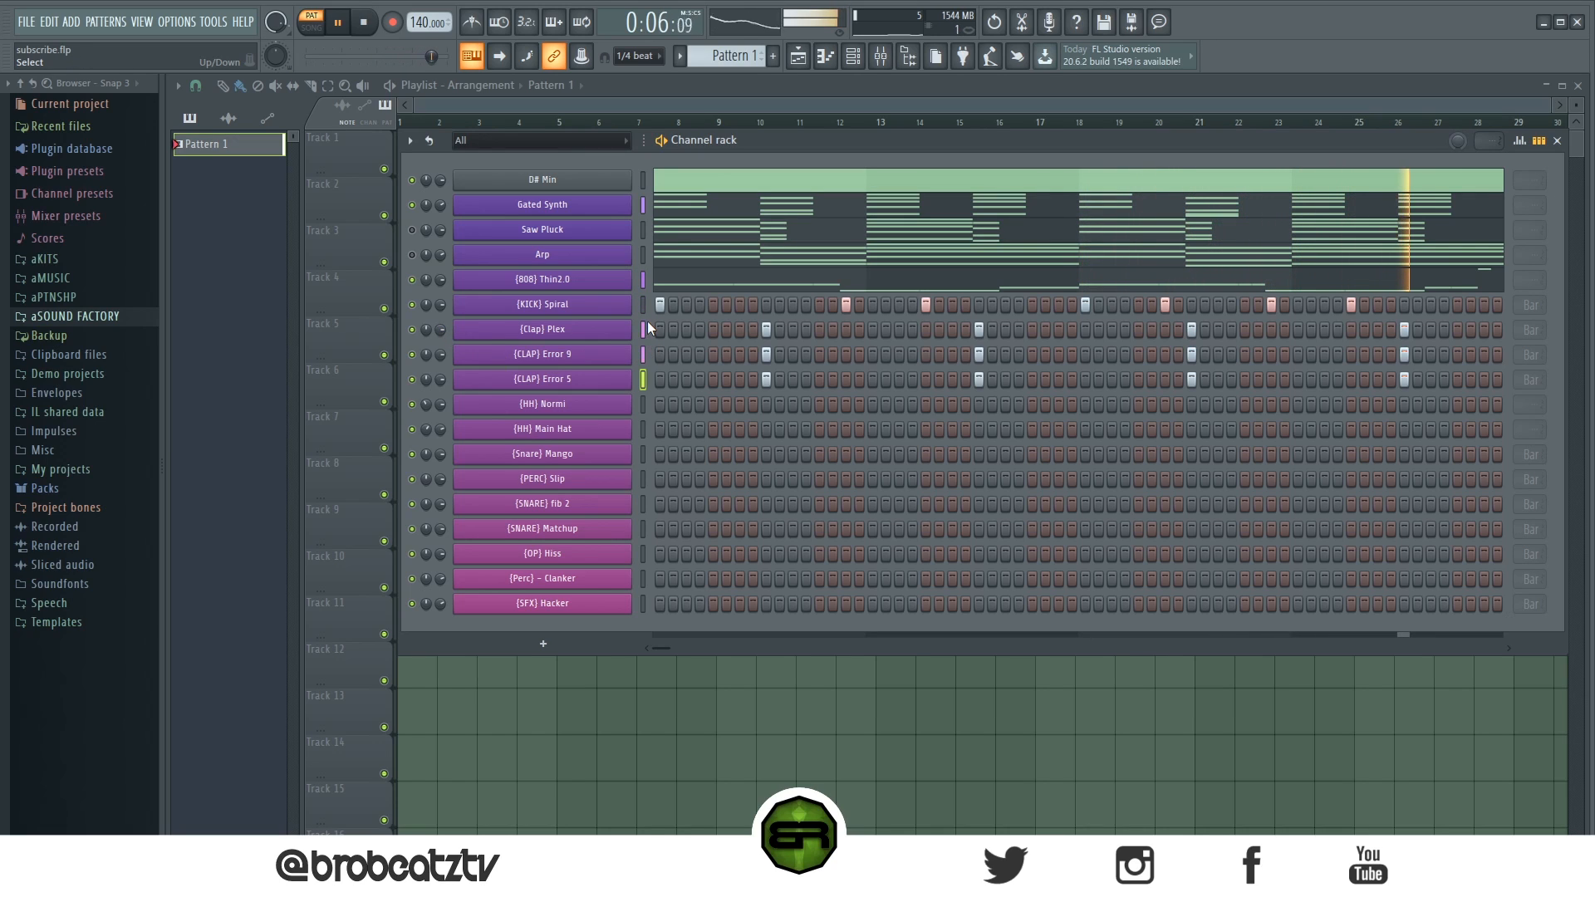
key("space")
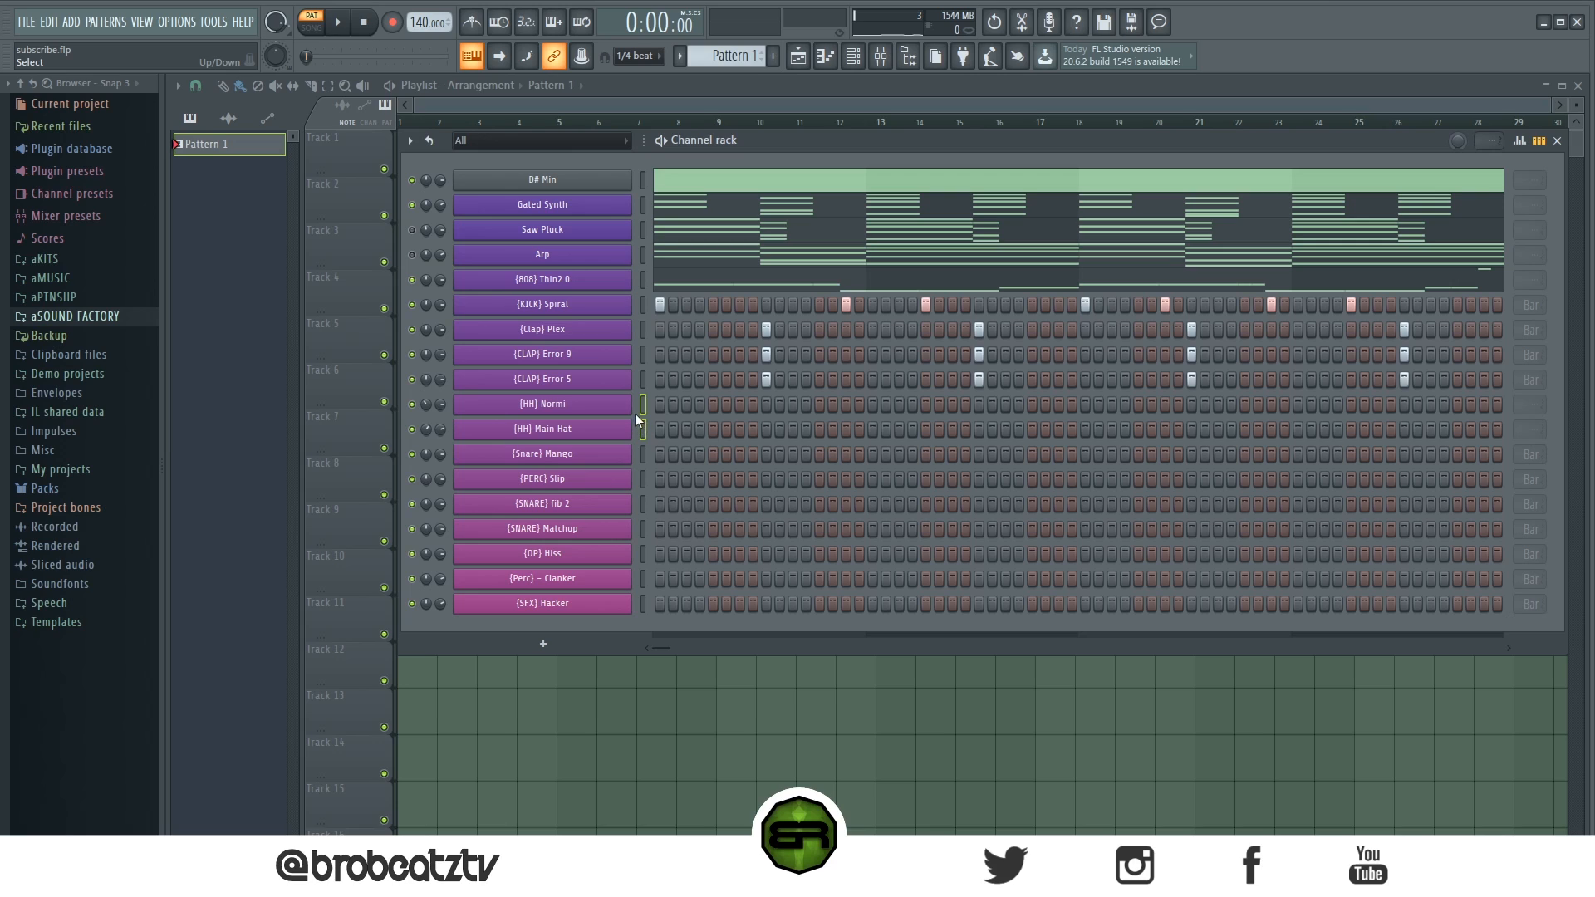
right_click(615, 410)
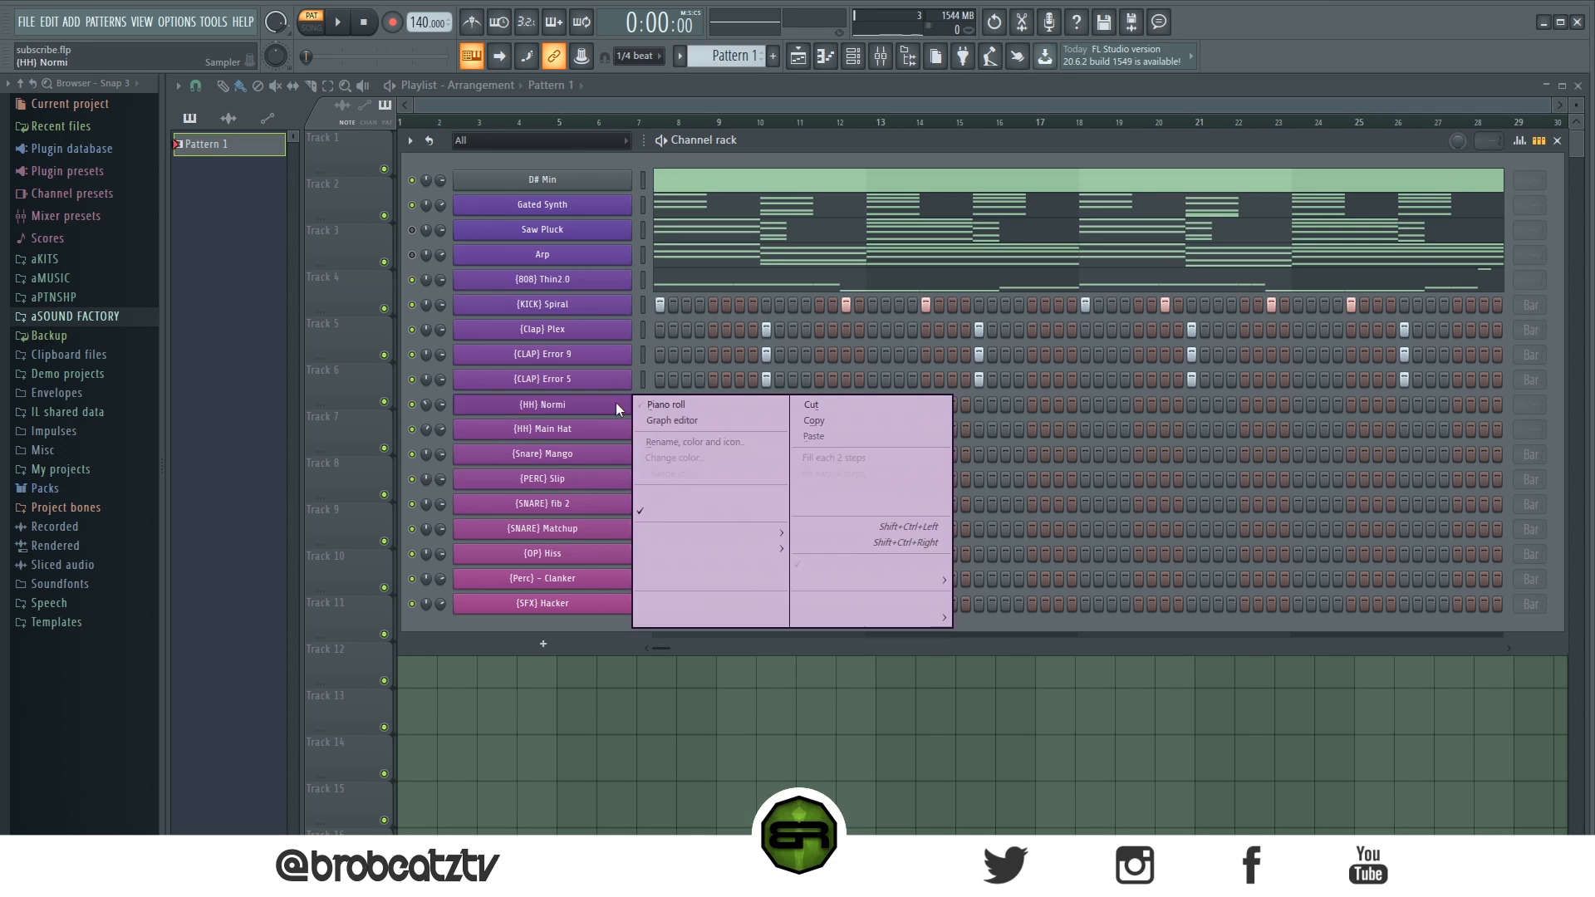
left_click(715, 406)
- Place a short C#5 hi-hat note at the very start of bar 1
right_click(421, 120, "ctrl")
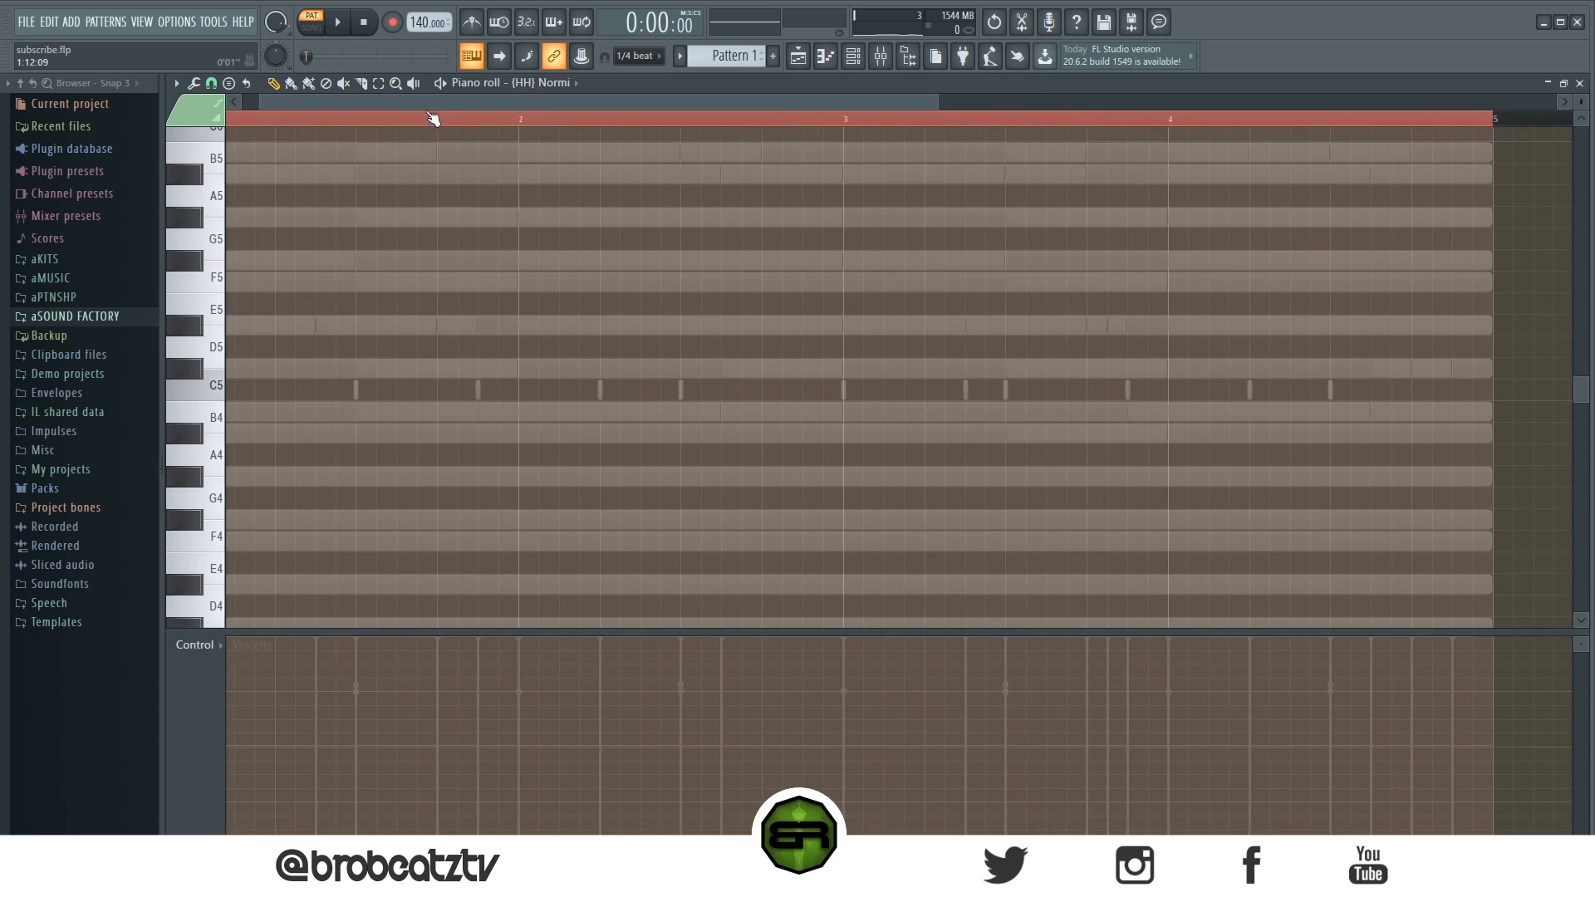
double_click(306, 120)
left_click_drag(306, 119, 272, 125)
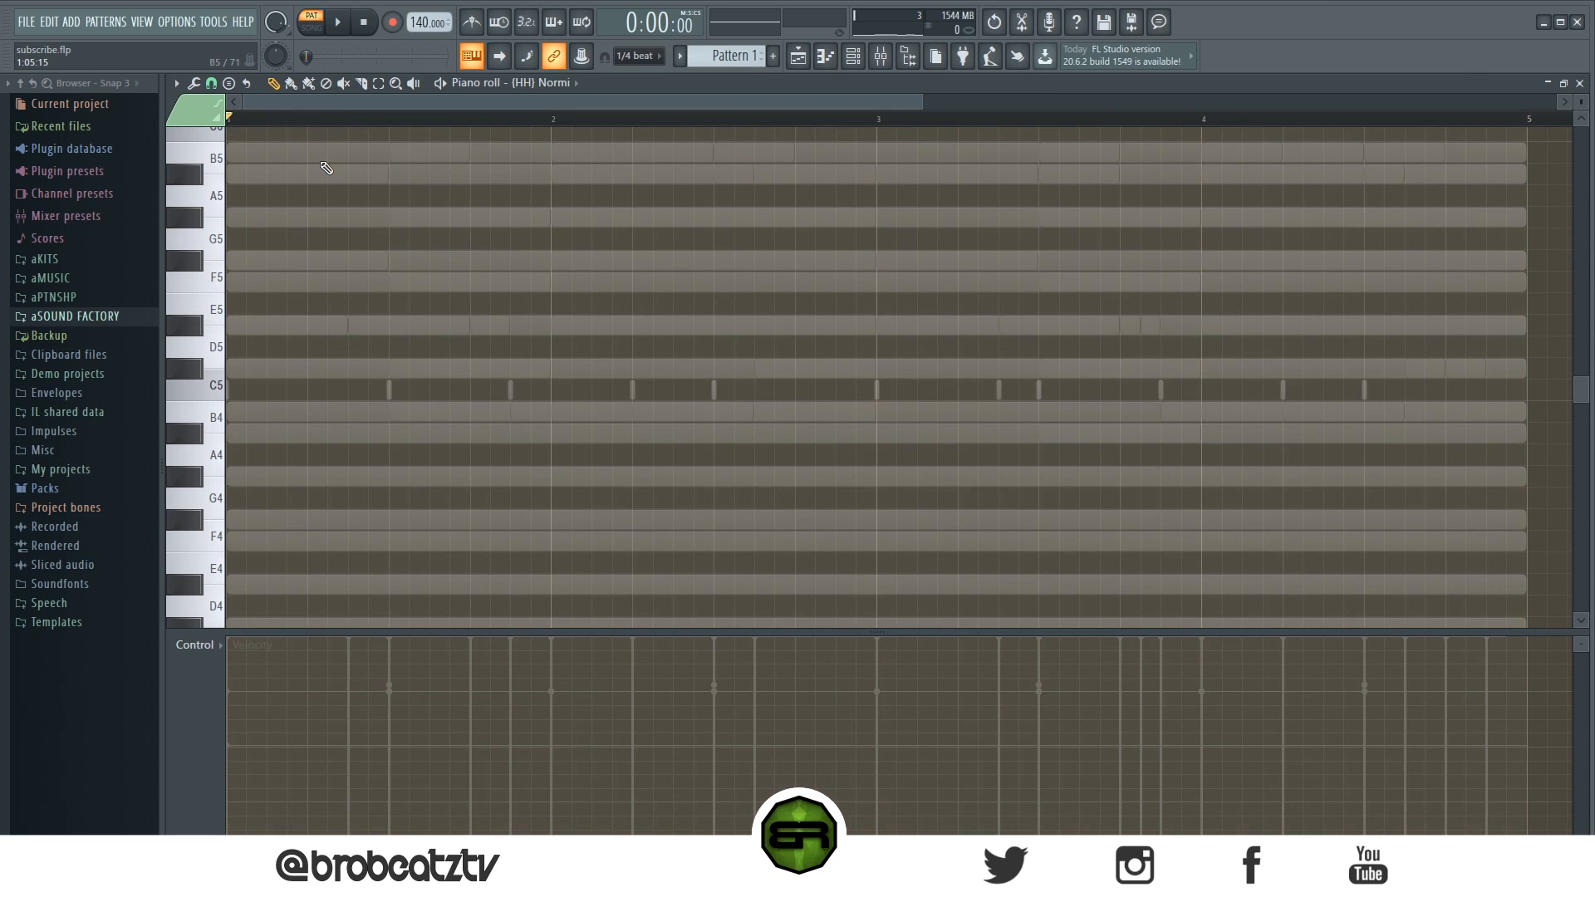
left_click(235, 371)
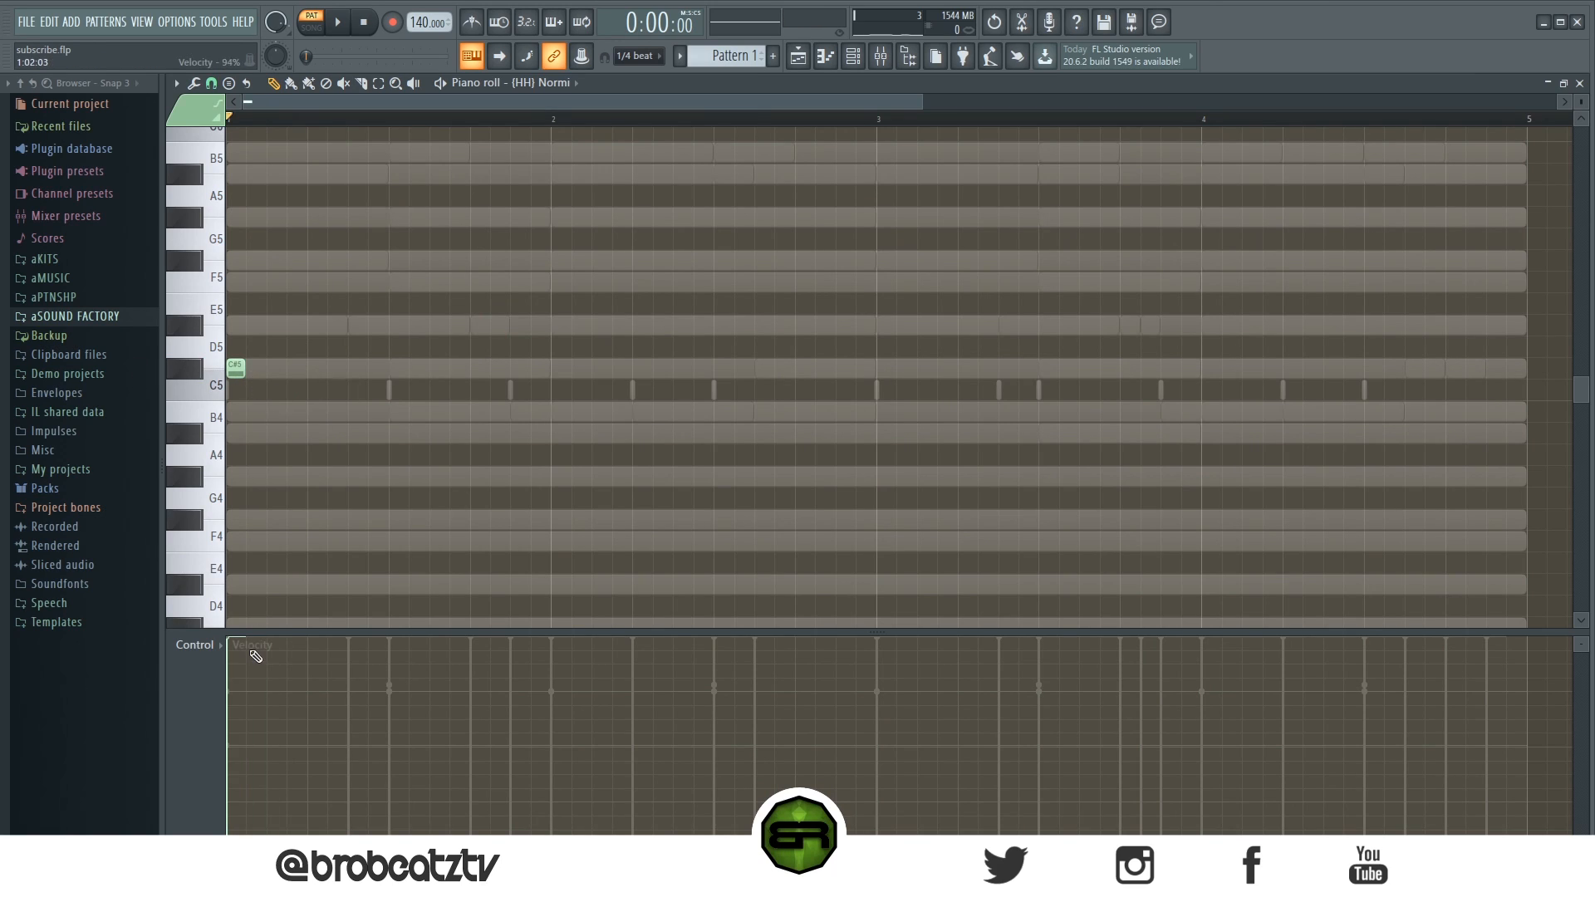
left_click(272, 388)
left_click_drag(250, 377, 245, 409)
right_click(276, 390)
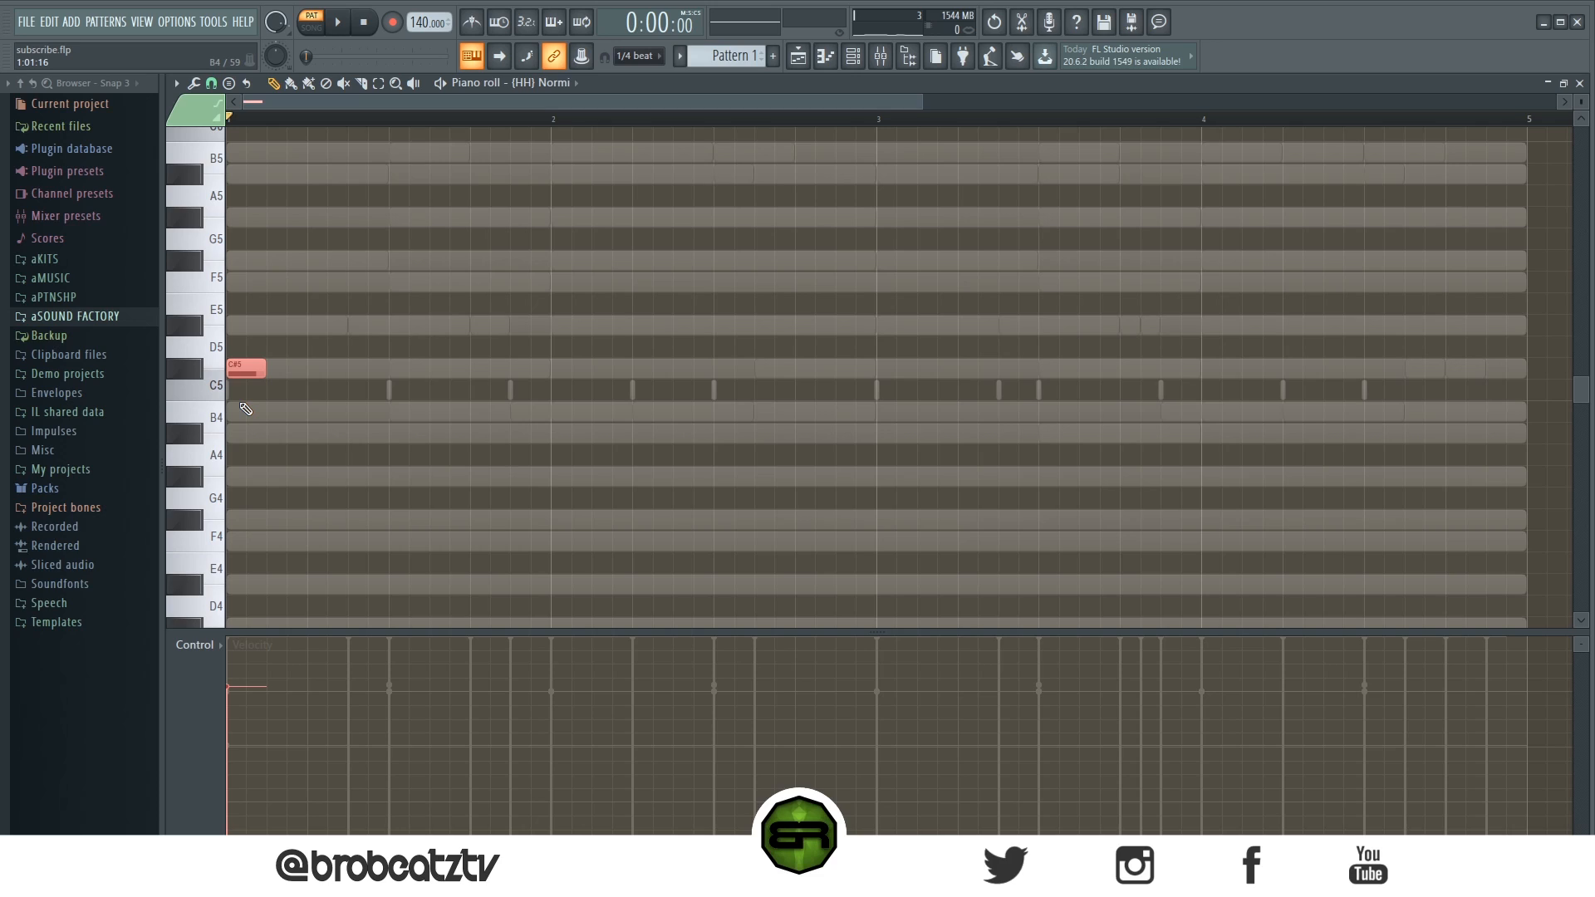
- Chop the hi-hat note into a quick roll with the Chopper tool and accept it
key("alt+u")
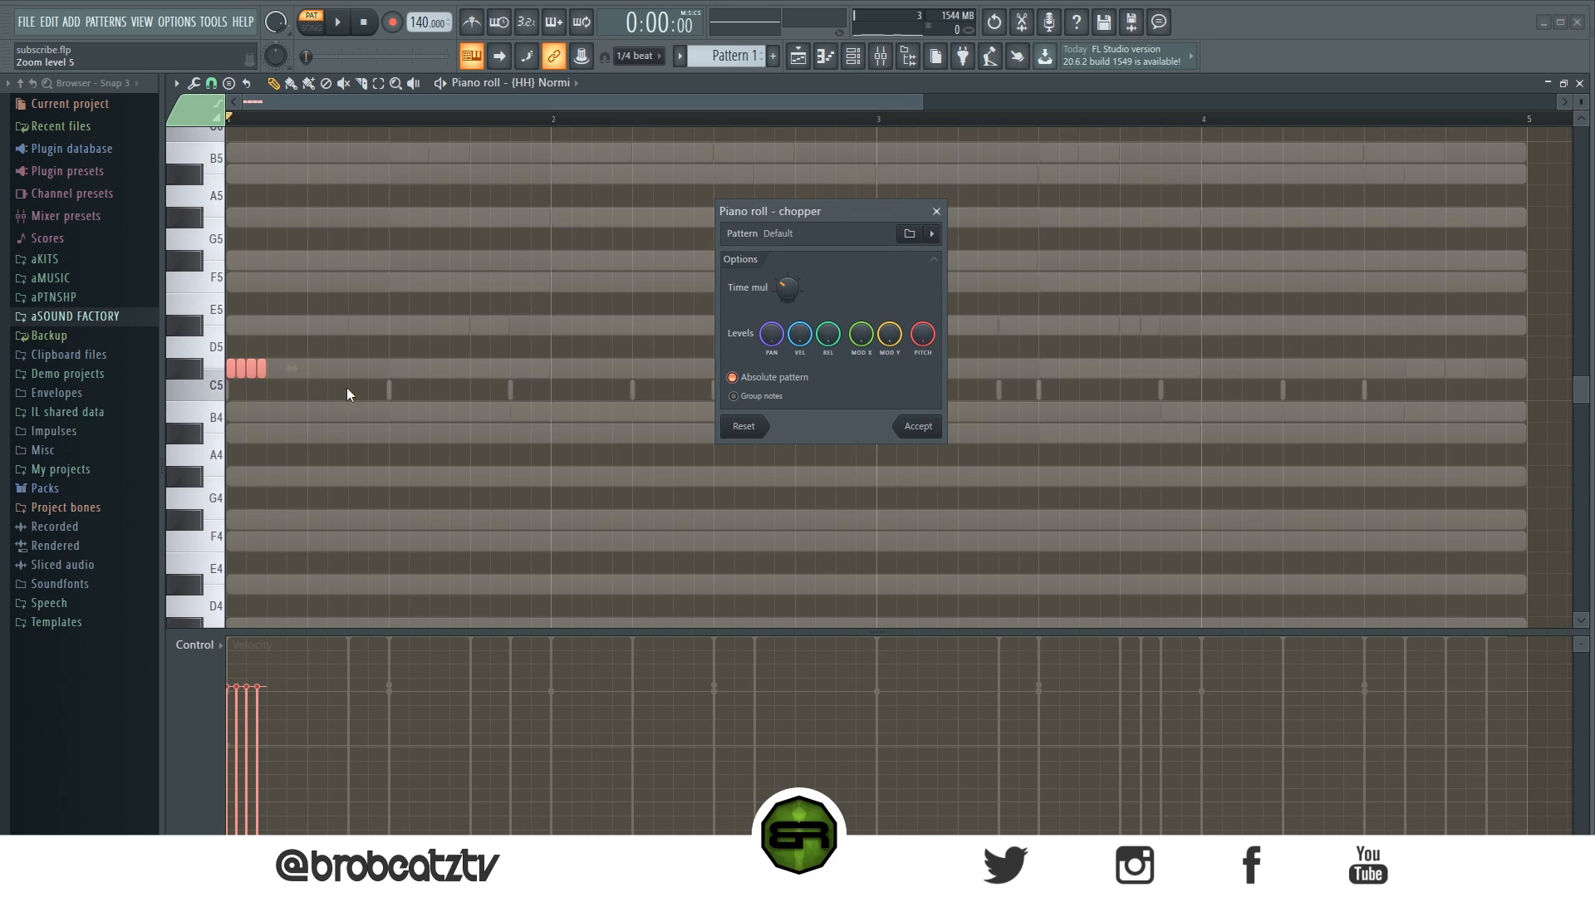
scroll(784, 288, "down", 2)
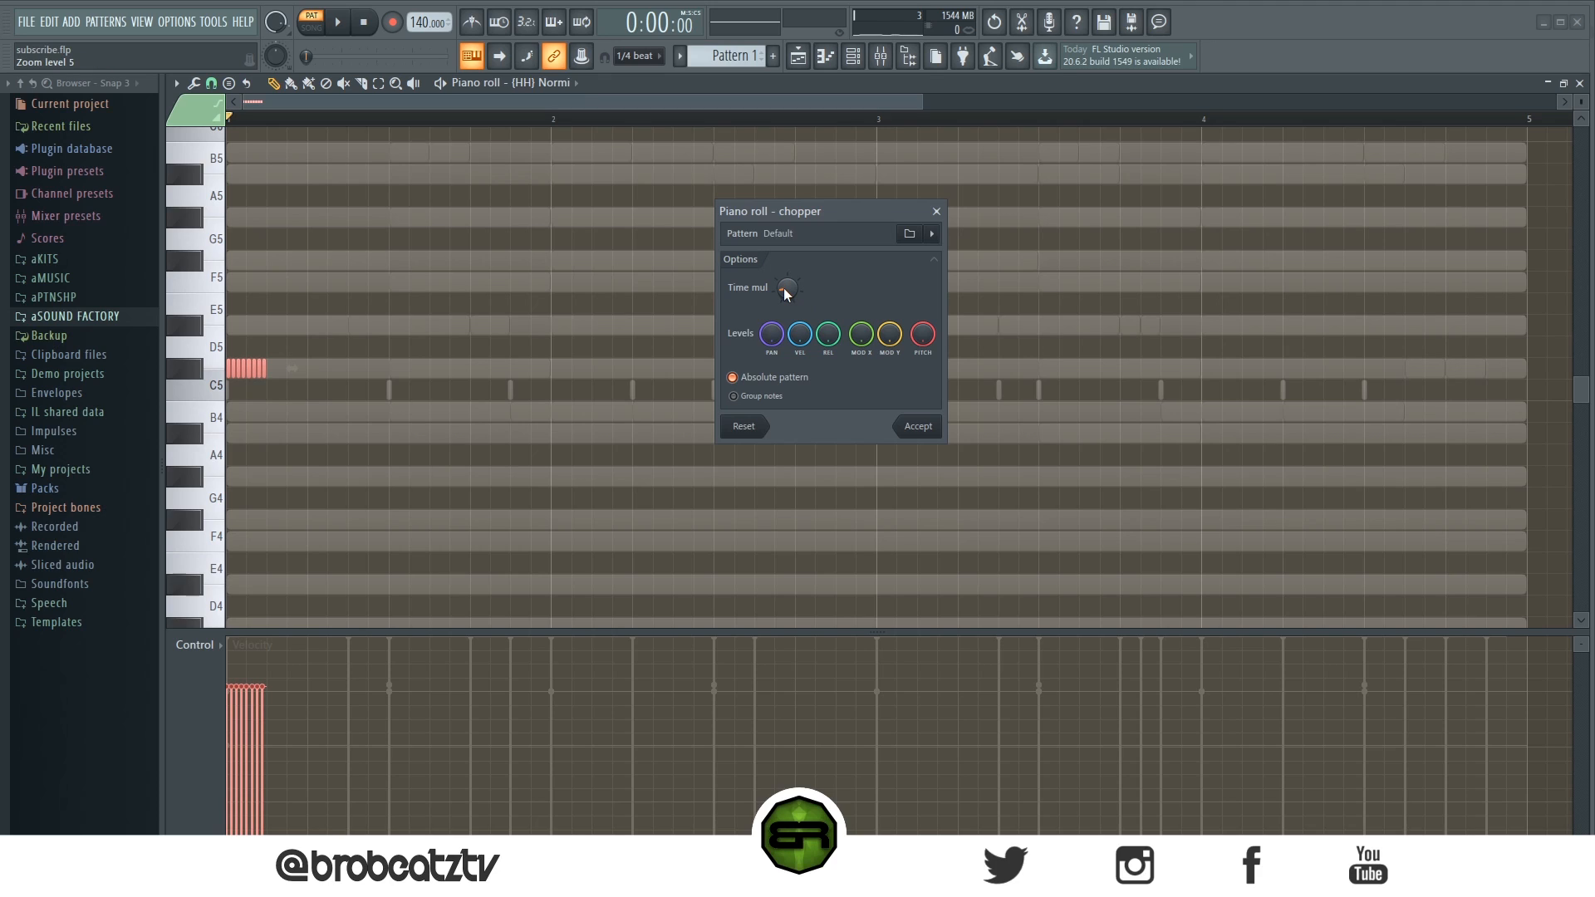
scroll(784, 287, "up", 2)
left_click(918, 426)
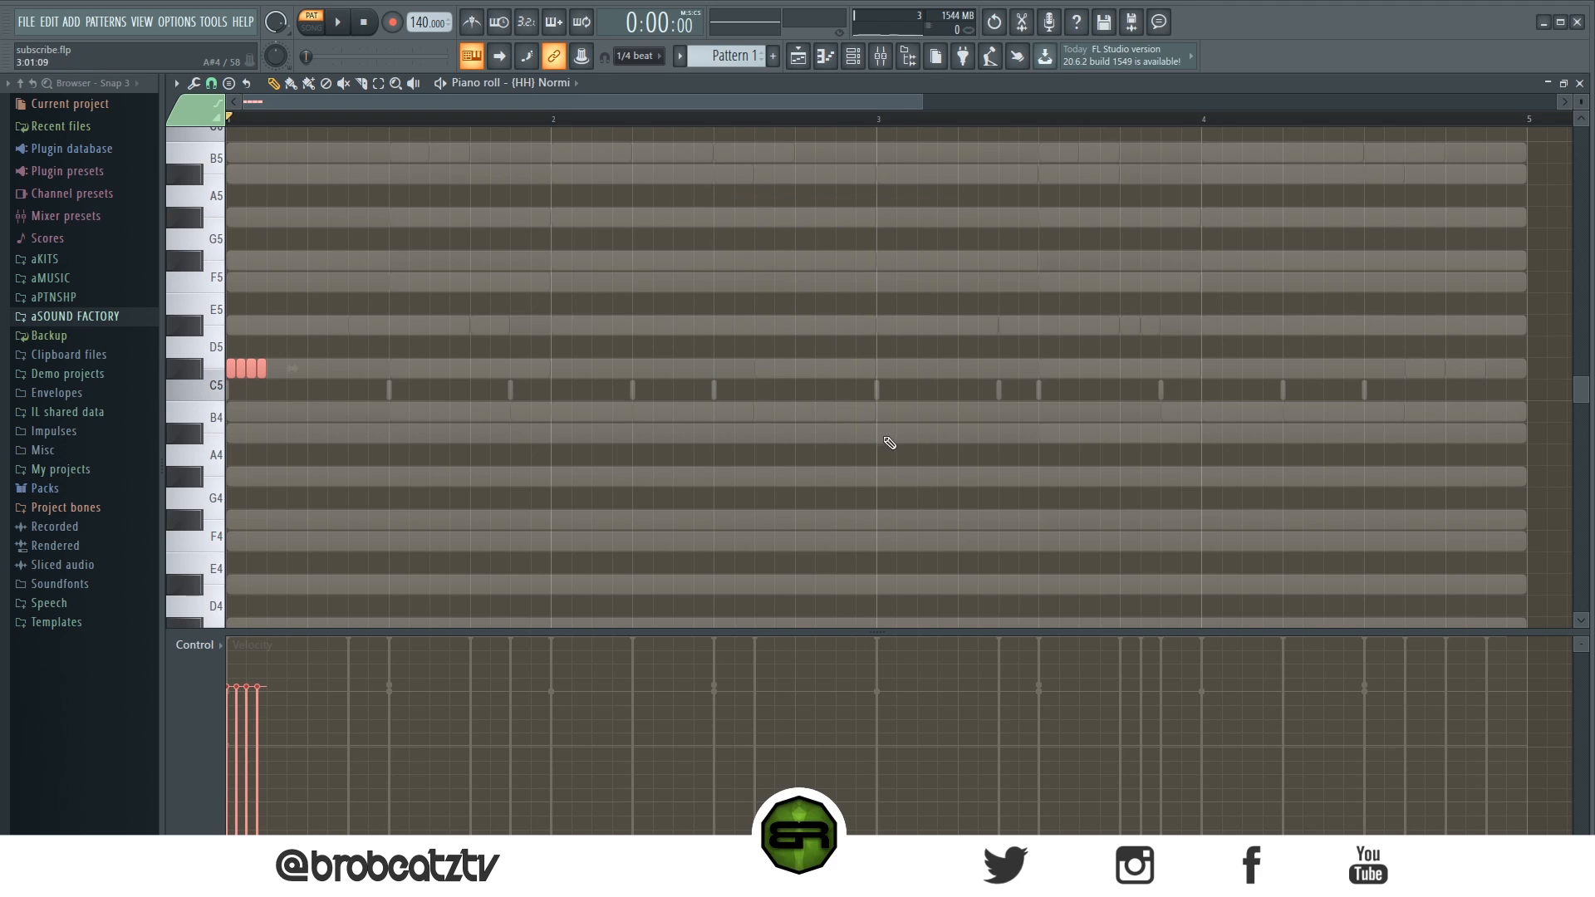
- Draw a row of C#5 hi-hat notes following the opening roll in bar 1
left_click(272, 368)
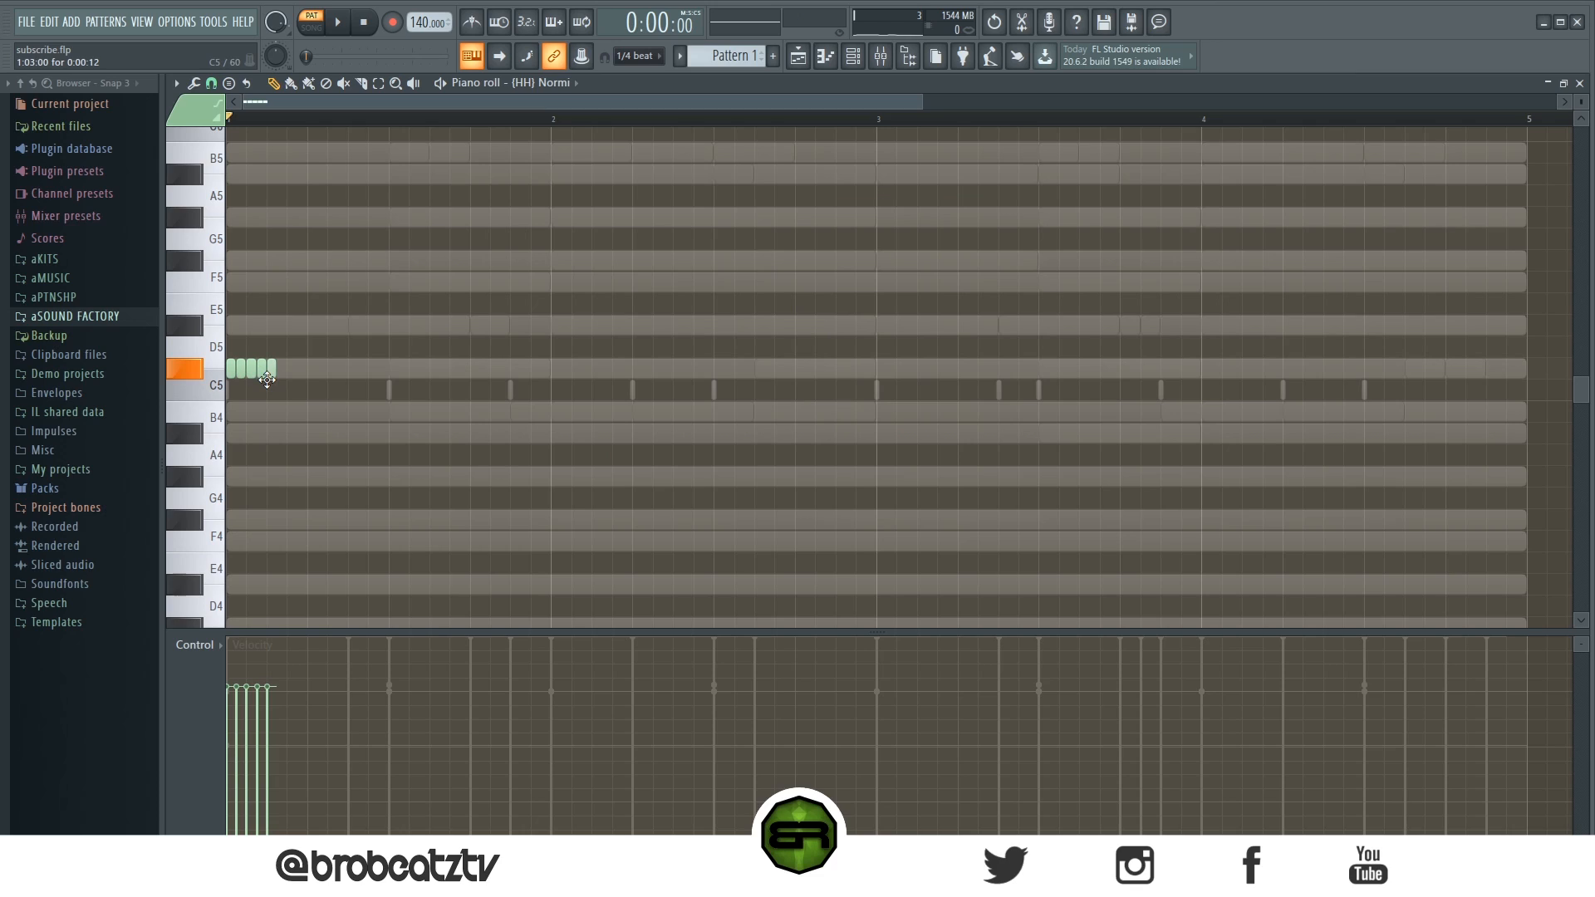
left_click(296, 374)
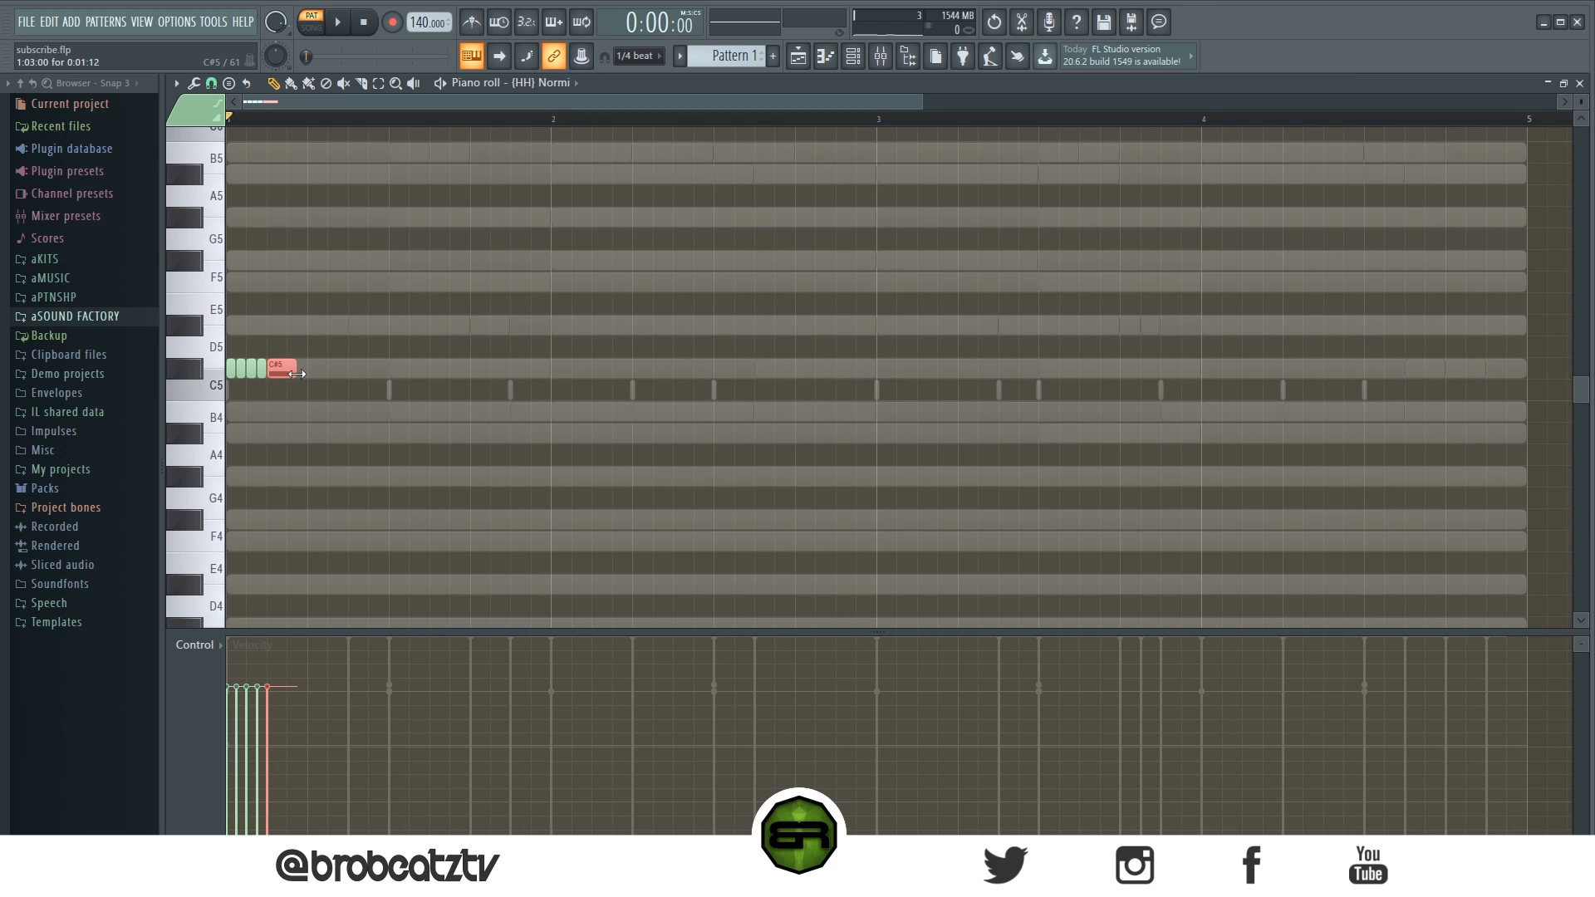
right_click(362, 432)
left_click(299, 366)
left_click(313, 366)
left_click_drag(328, 365, 403, 368)
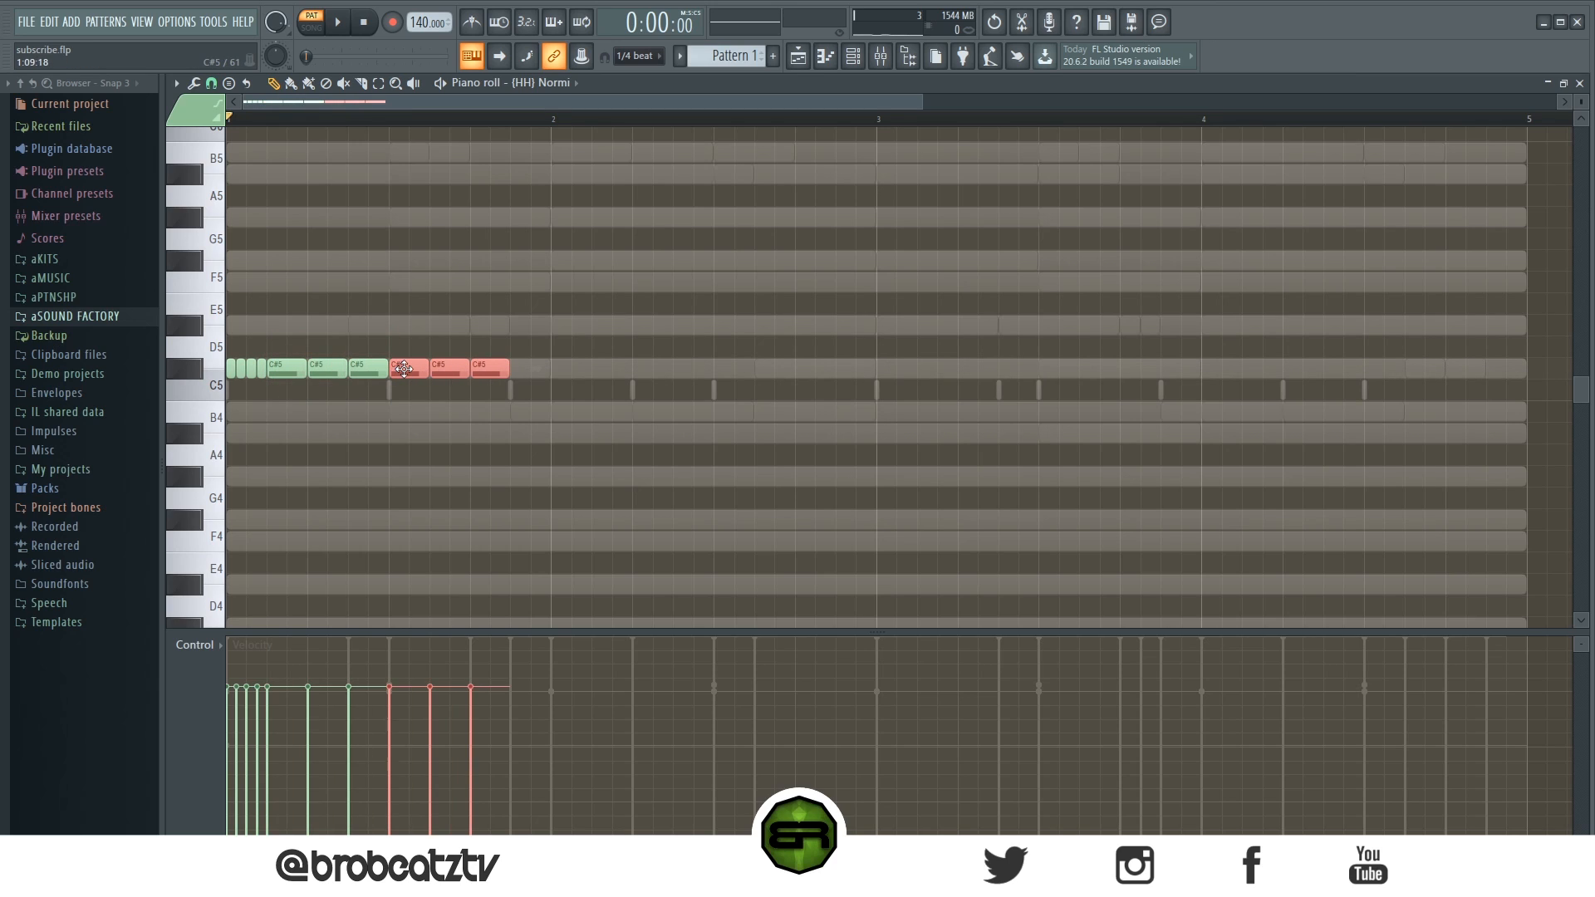
- Duplicate the C#5 hi-hat notes repeatedly so they run up to bar 3, then deselect
key("ctrl+b")
key("ctrl+b")
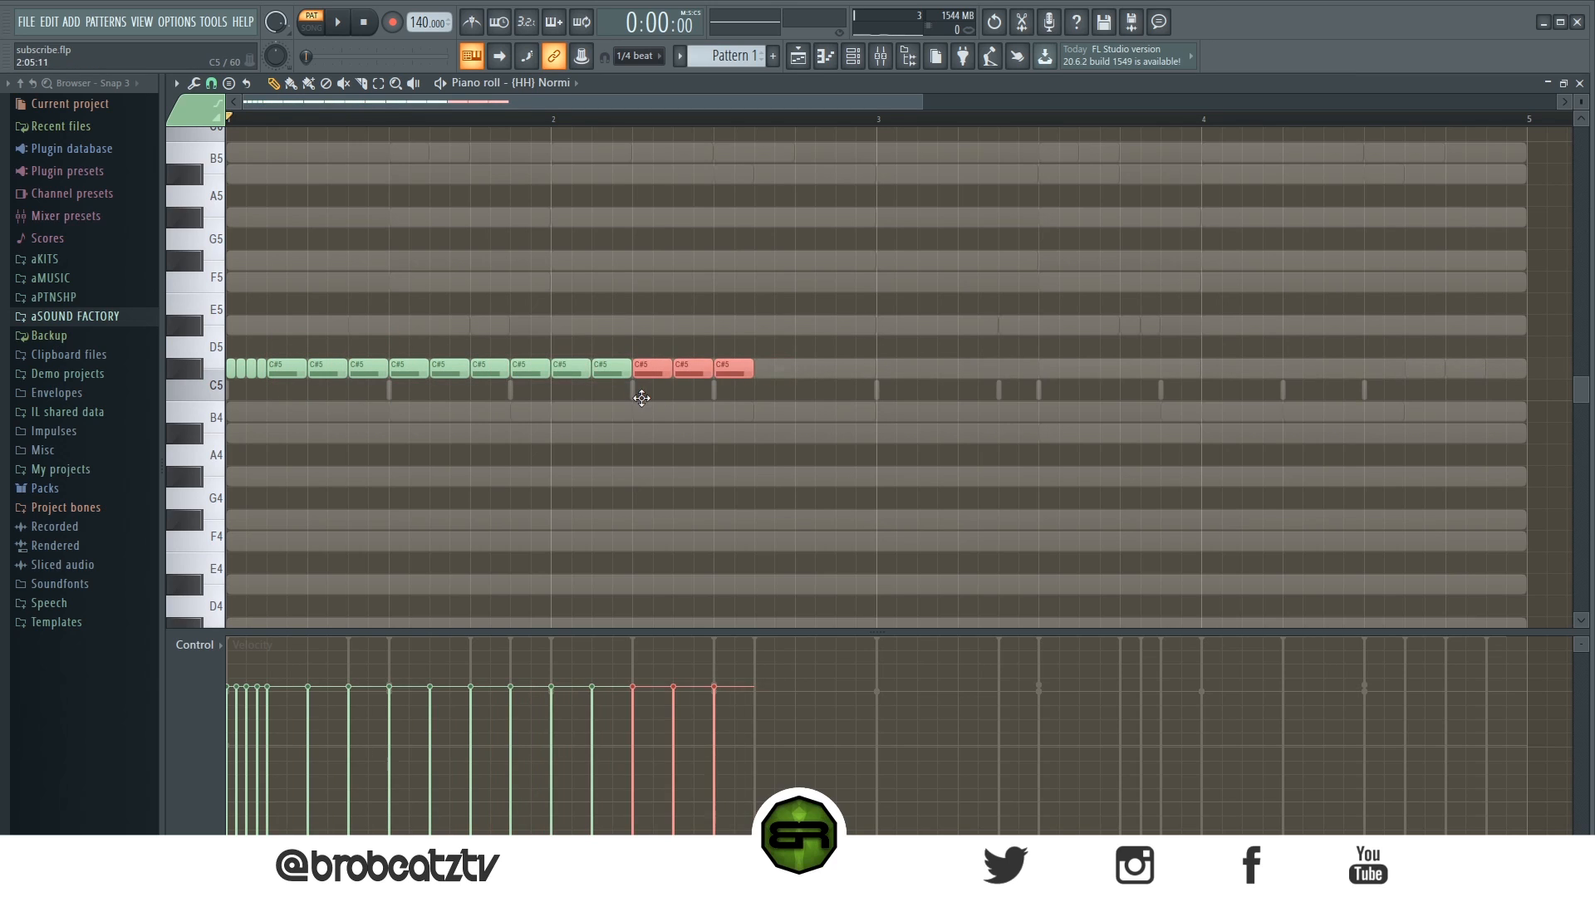
key("ctrl+b")
key("ctrl+d")
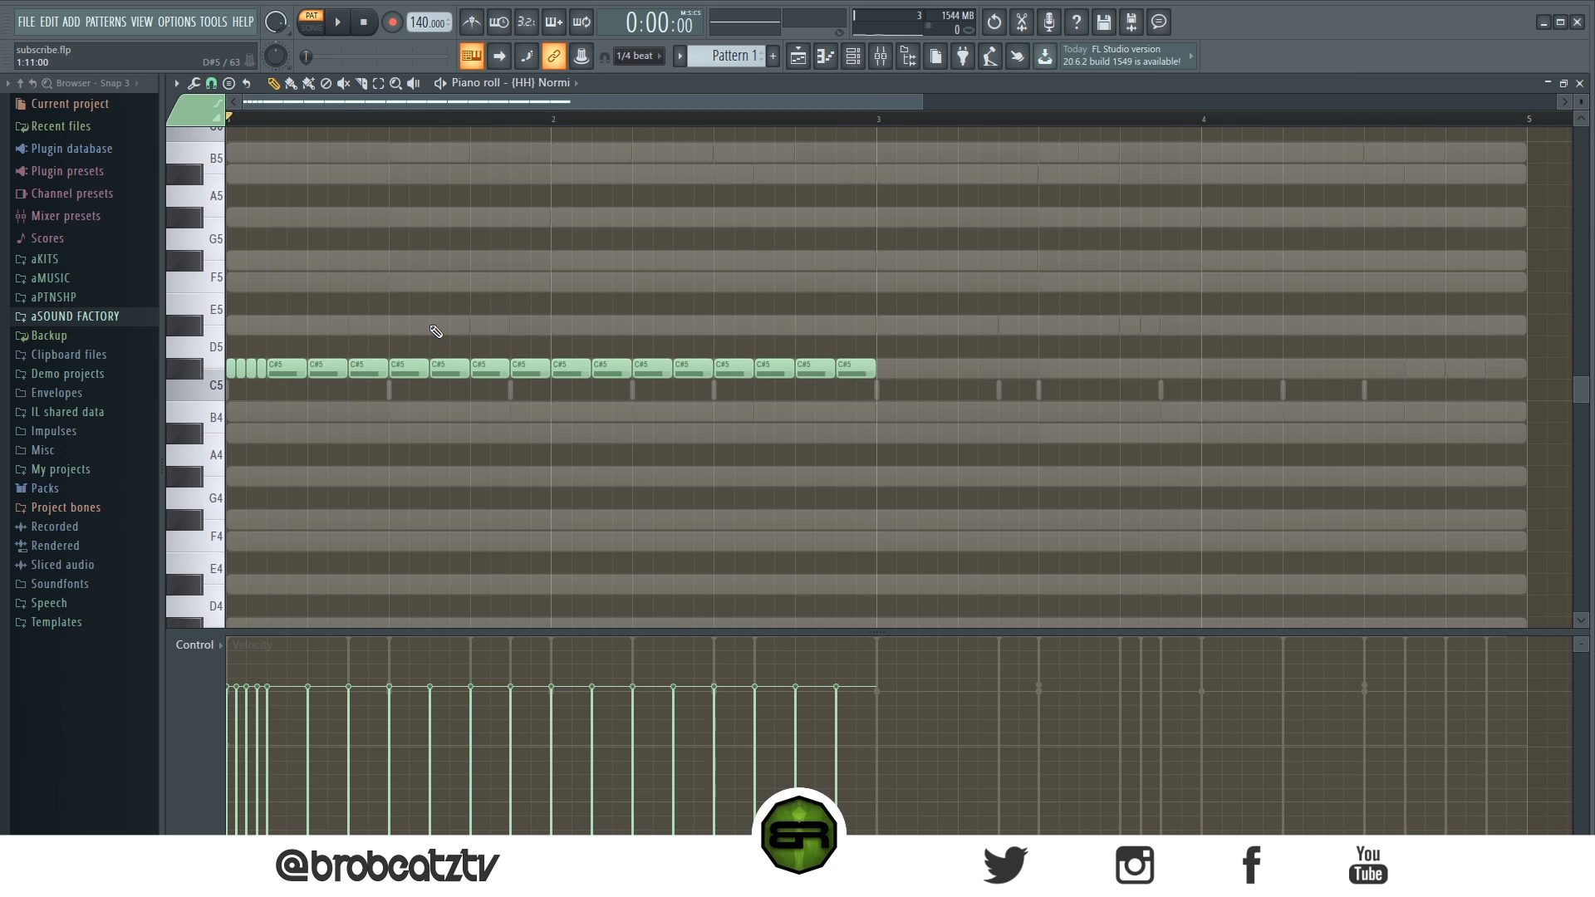
- Copy the opening hi-hat roll down to B4 on the last beat of bar 1
key("space")
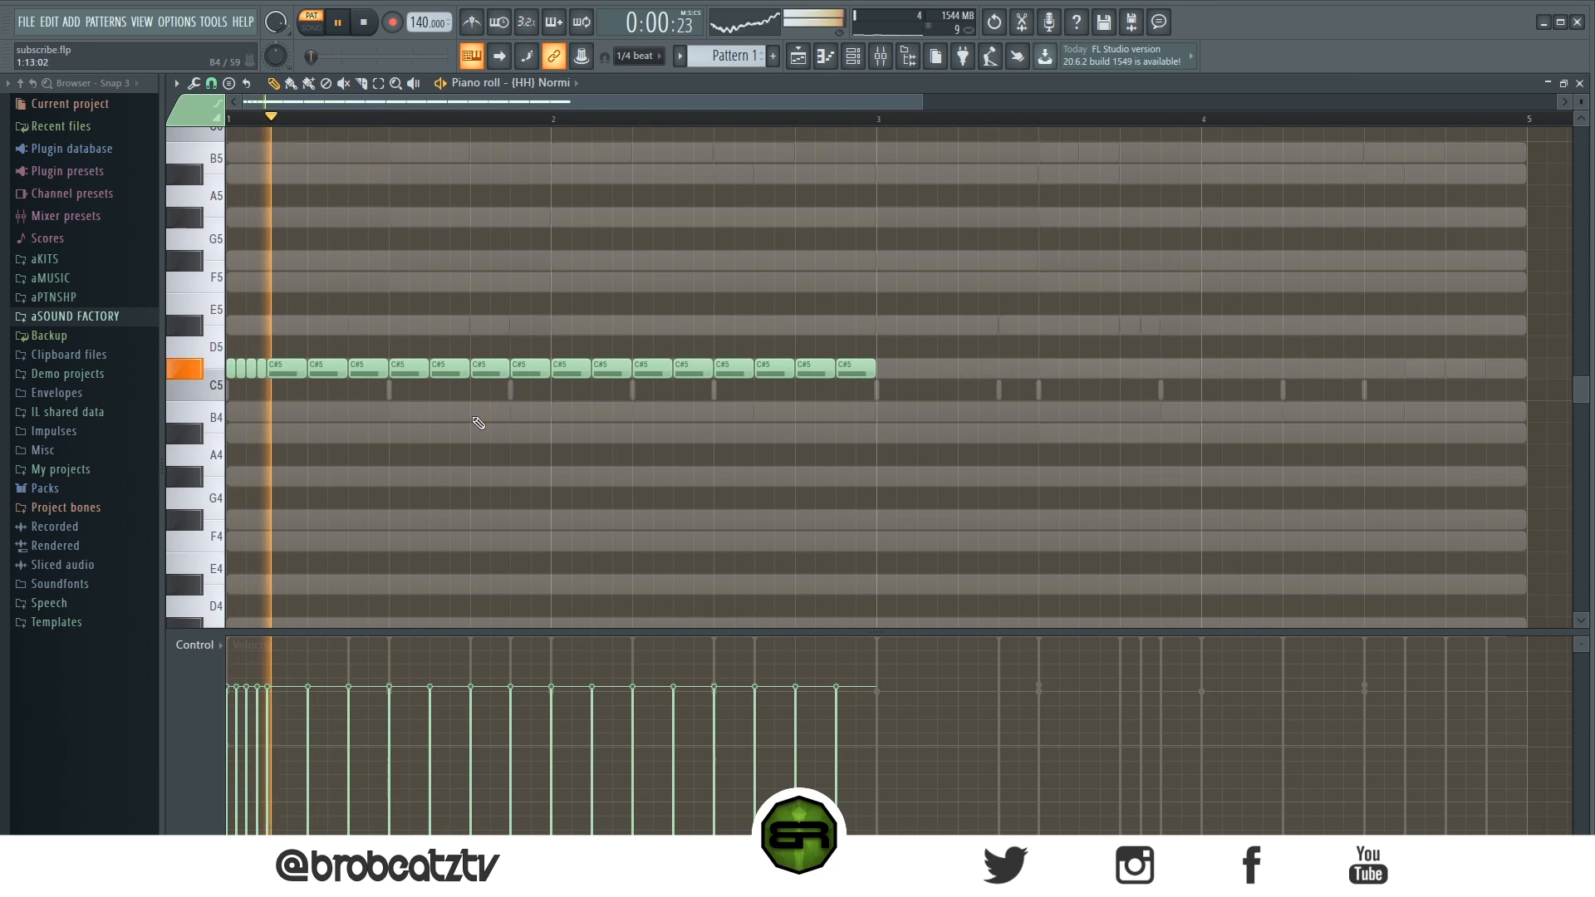
key("space")
mouse_move(256, 359)
left_mouse_down()
mouse_move(238, 384)
mouse_move(228, 360)
left_mouse_up()
scroll(897, 104, "up", 3)
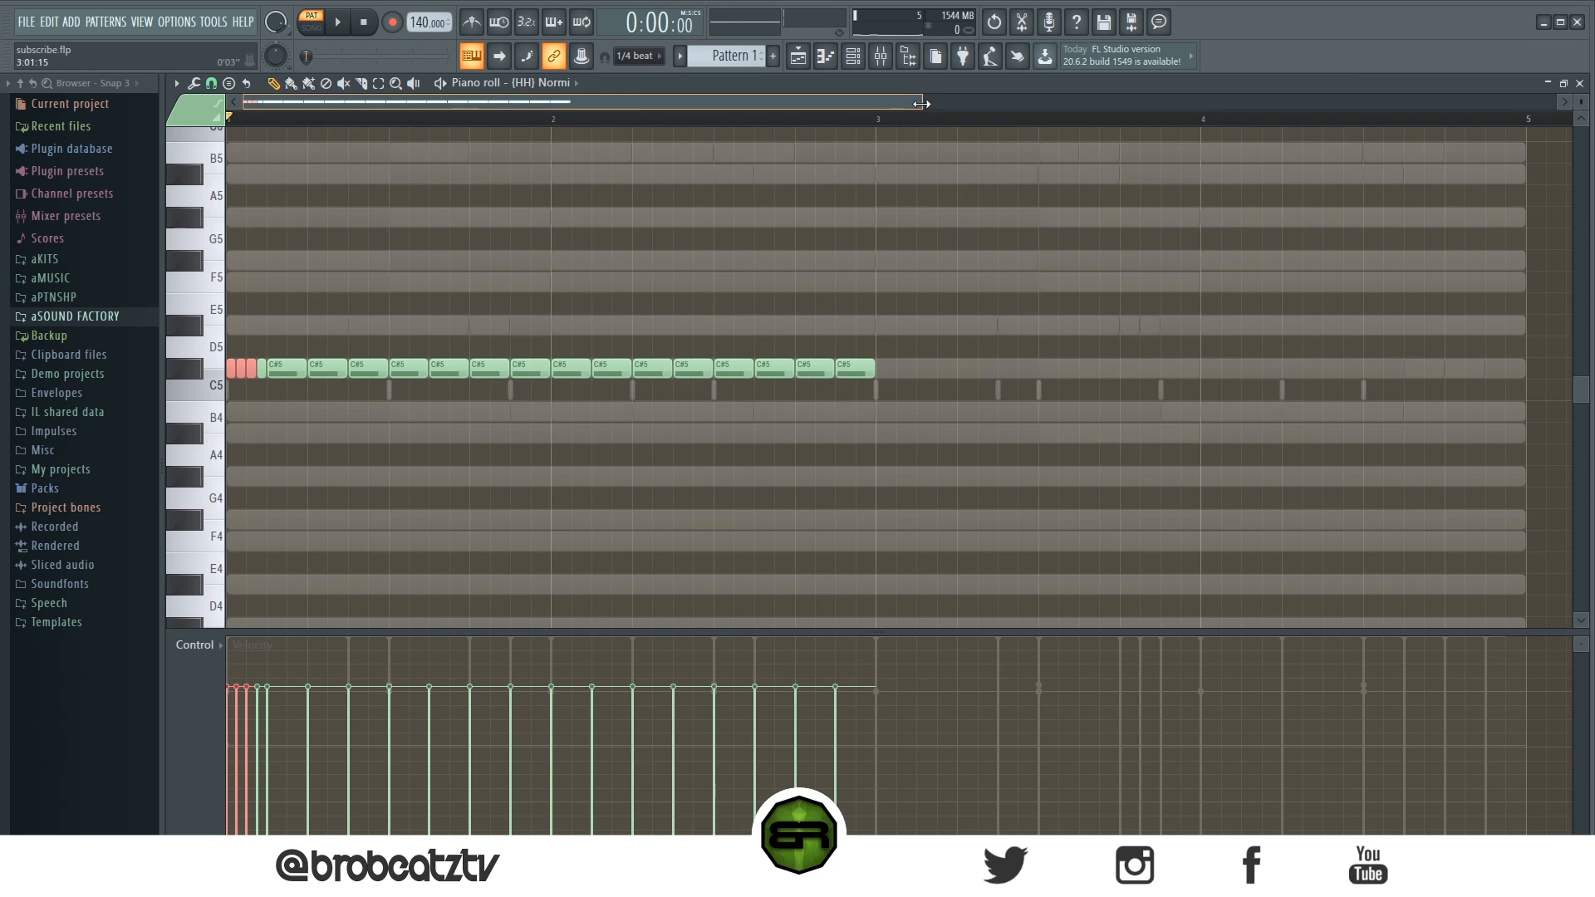
scroll(1580, 96, "up", 2)
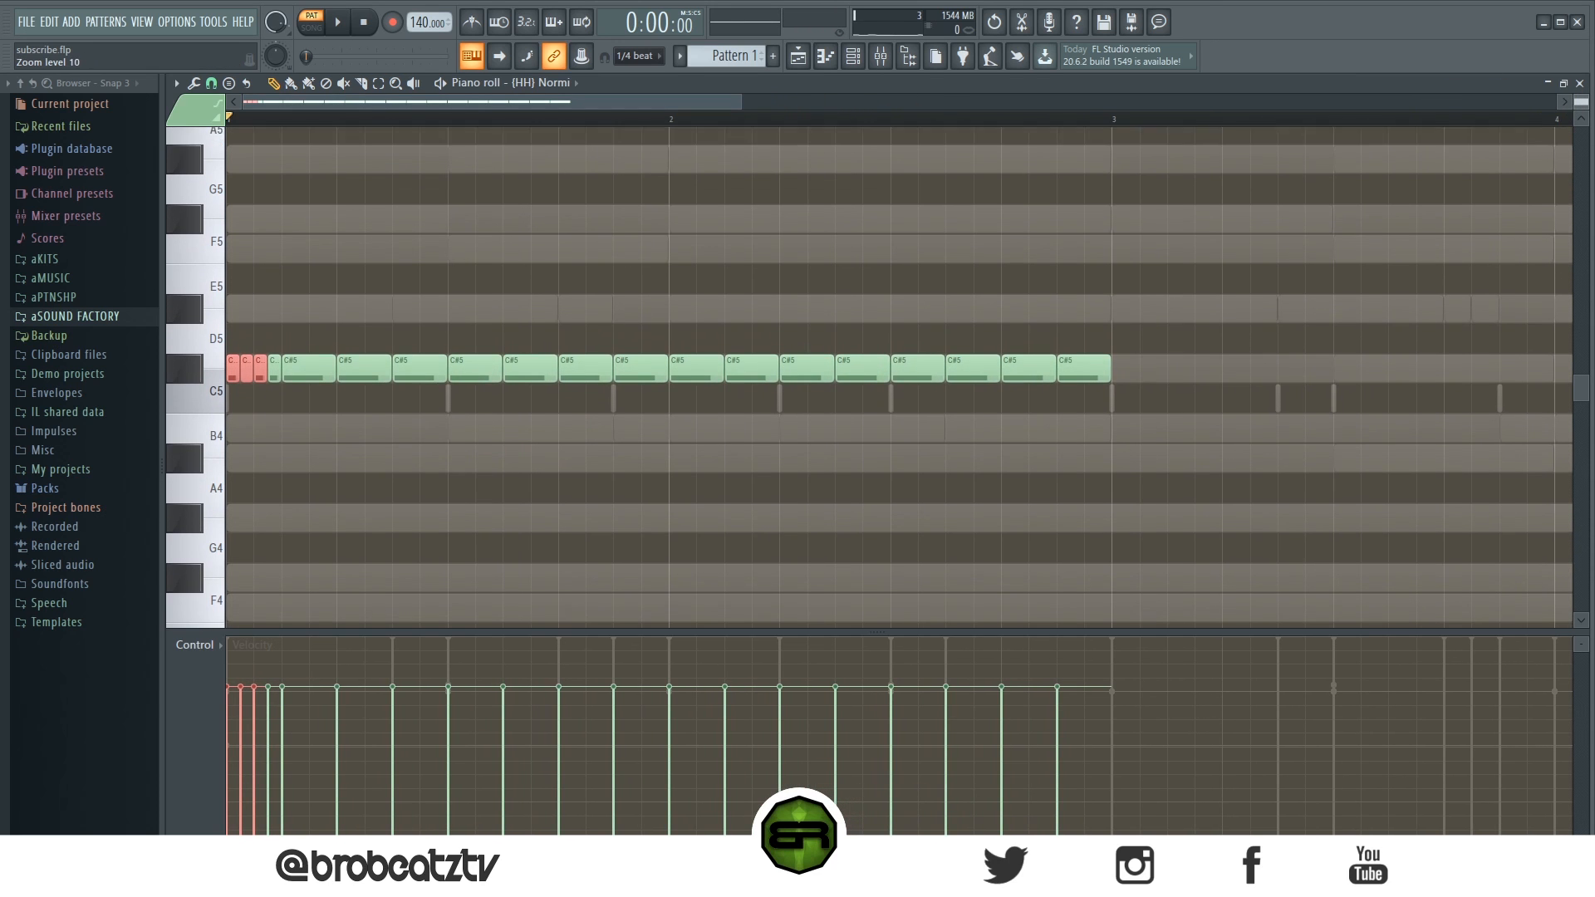
scroll(1587, 108, "up", 1)
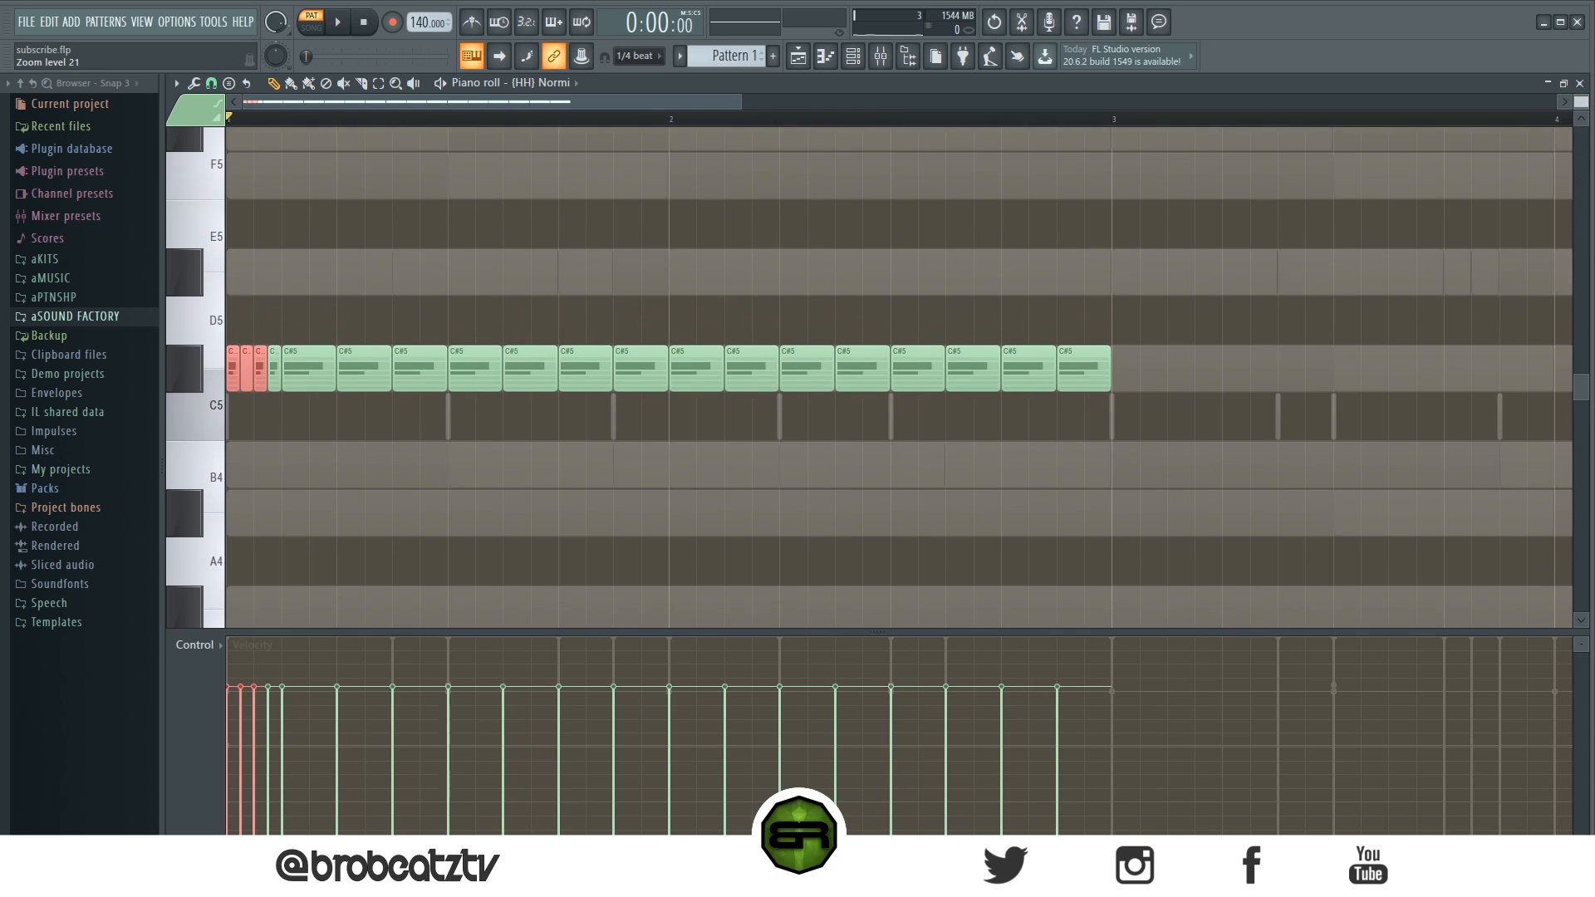
left_click_drag(260, 380, 584, 497)
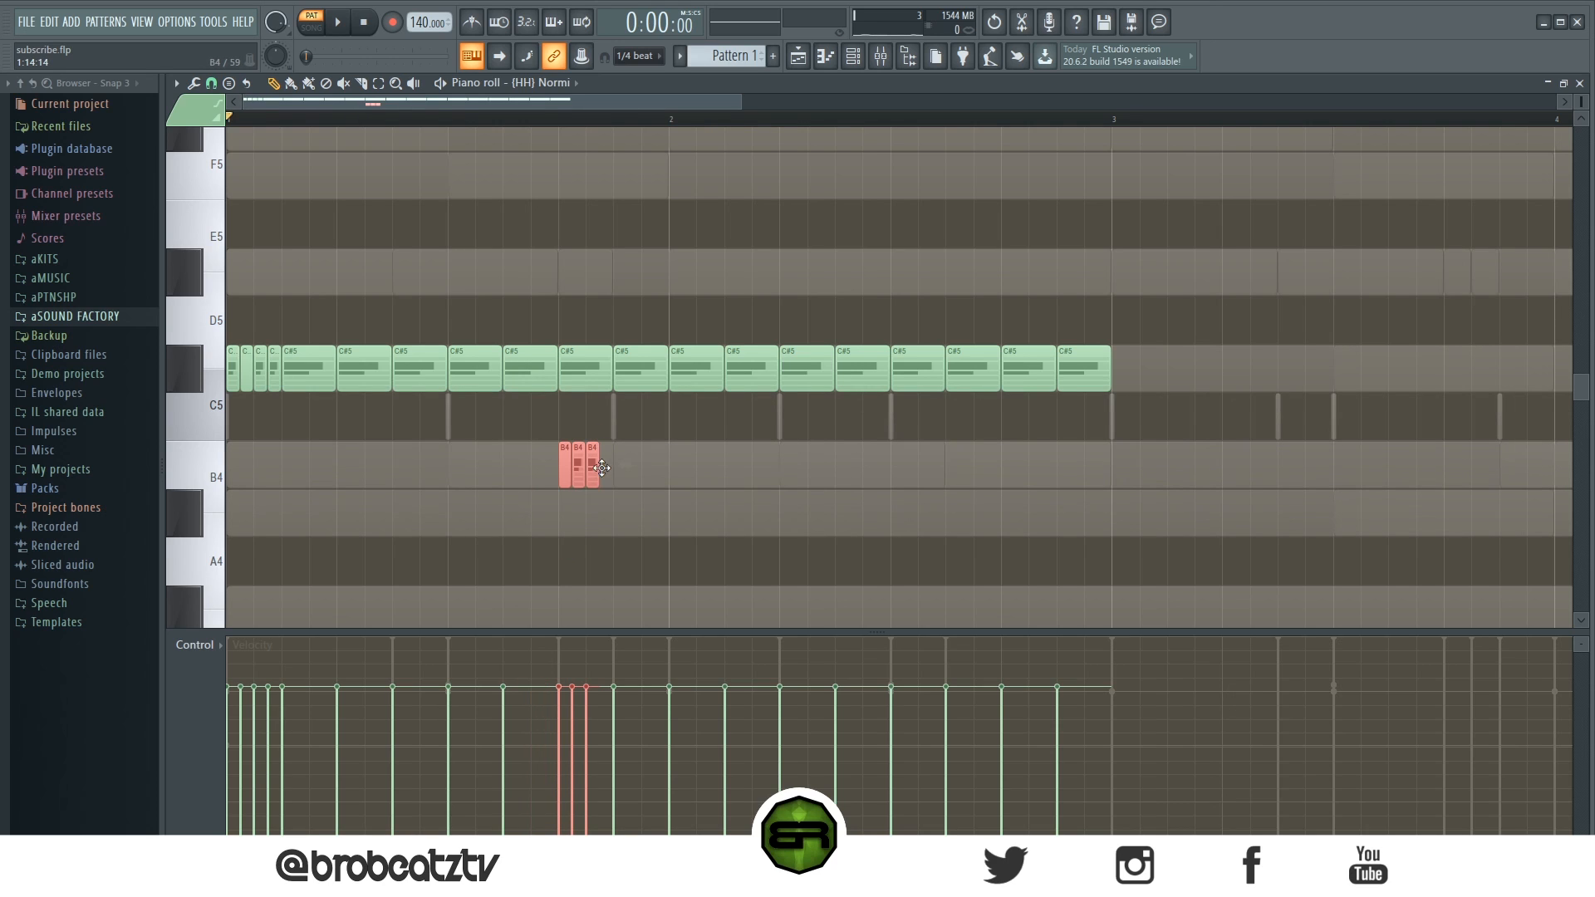
- Copy the B4 roll to beat 2 of bar 2 and delete one of its notes
key("space")
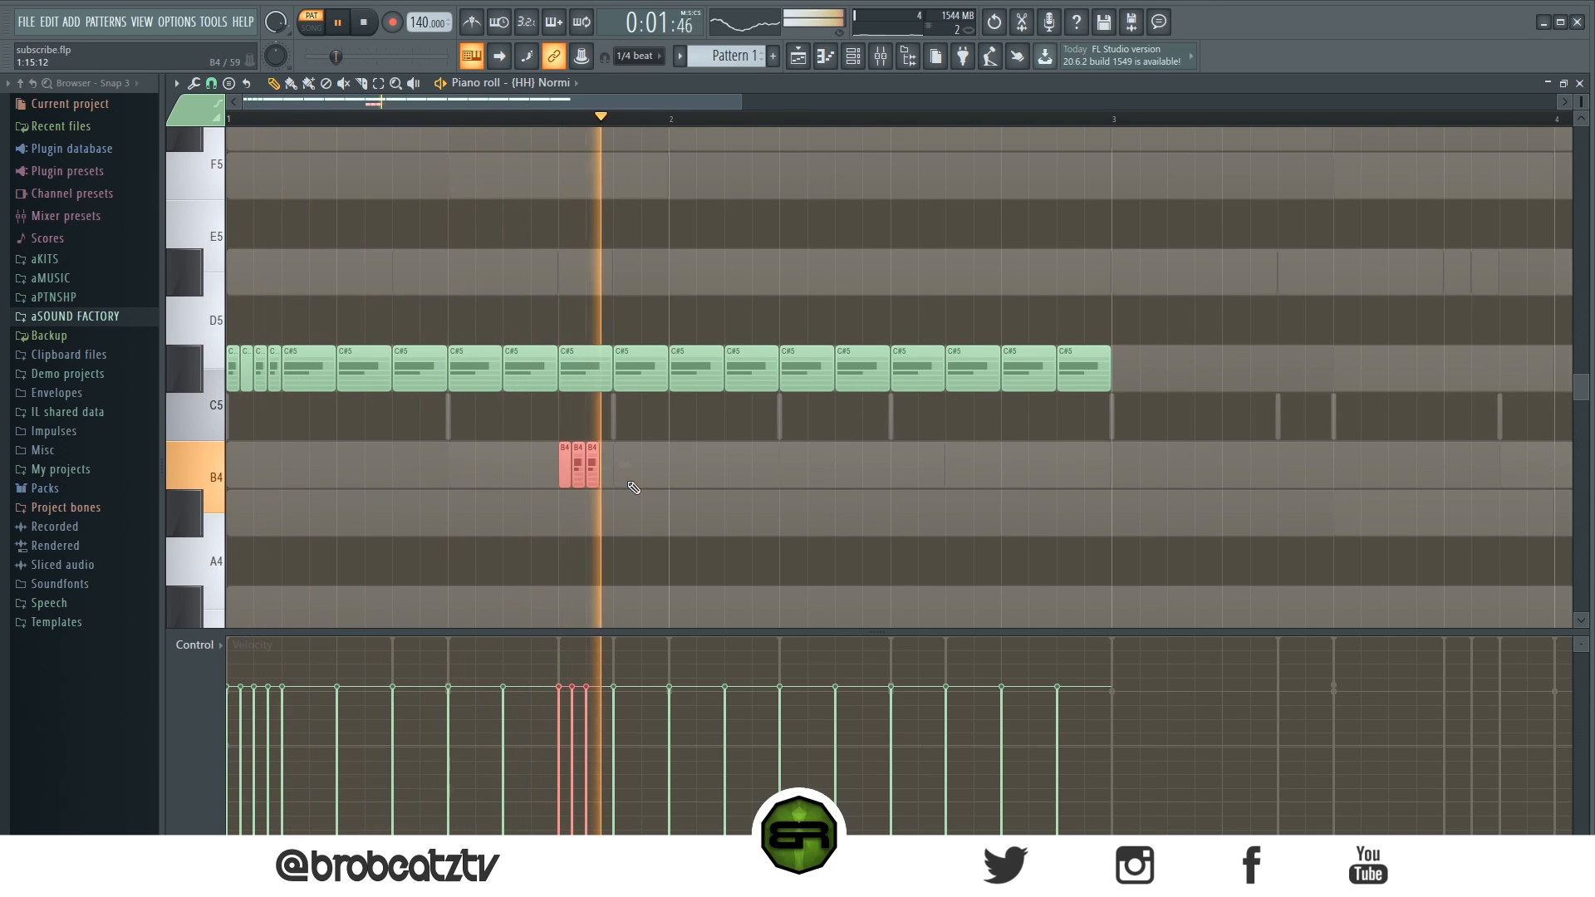
left_click_drag(592, 461, 805, 474)
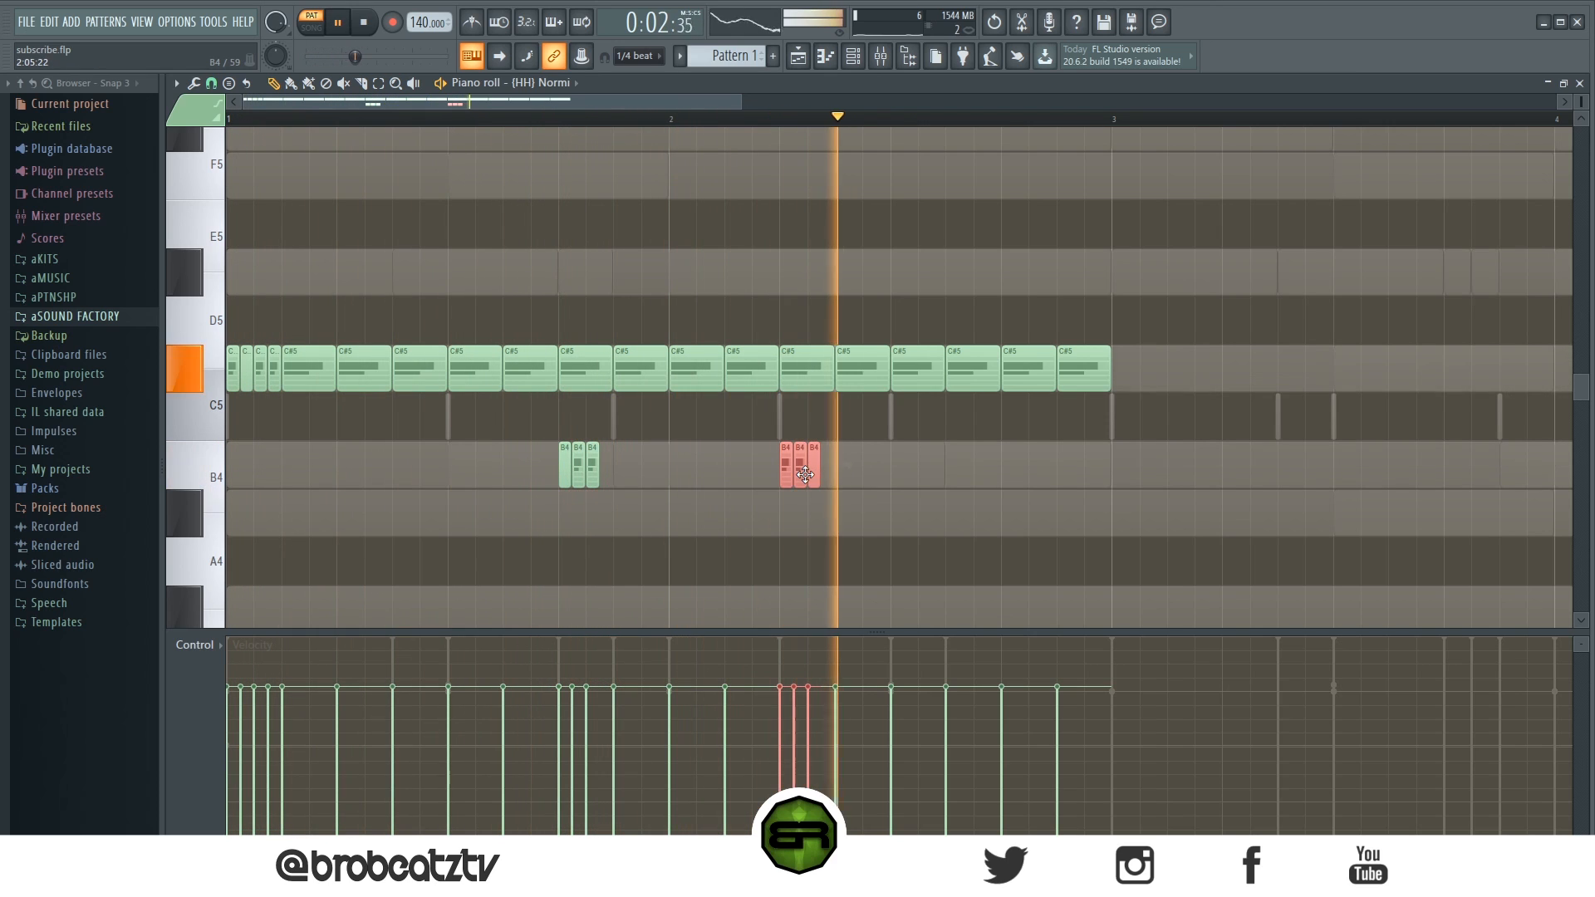
key("space")
mouse_move(819, 470)
left_mouse_down()
mouse_move(858, 468)
mouse_move(797, 474)
left_mouse_up()
key("space")
right_click(815, 477)
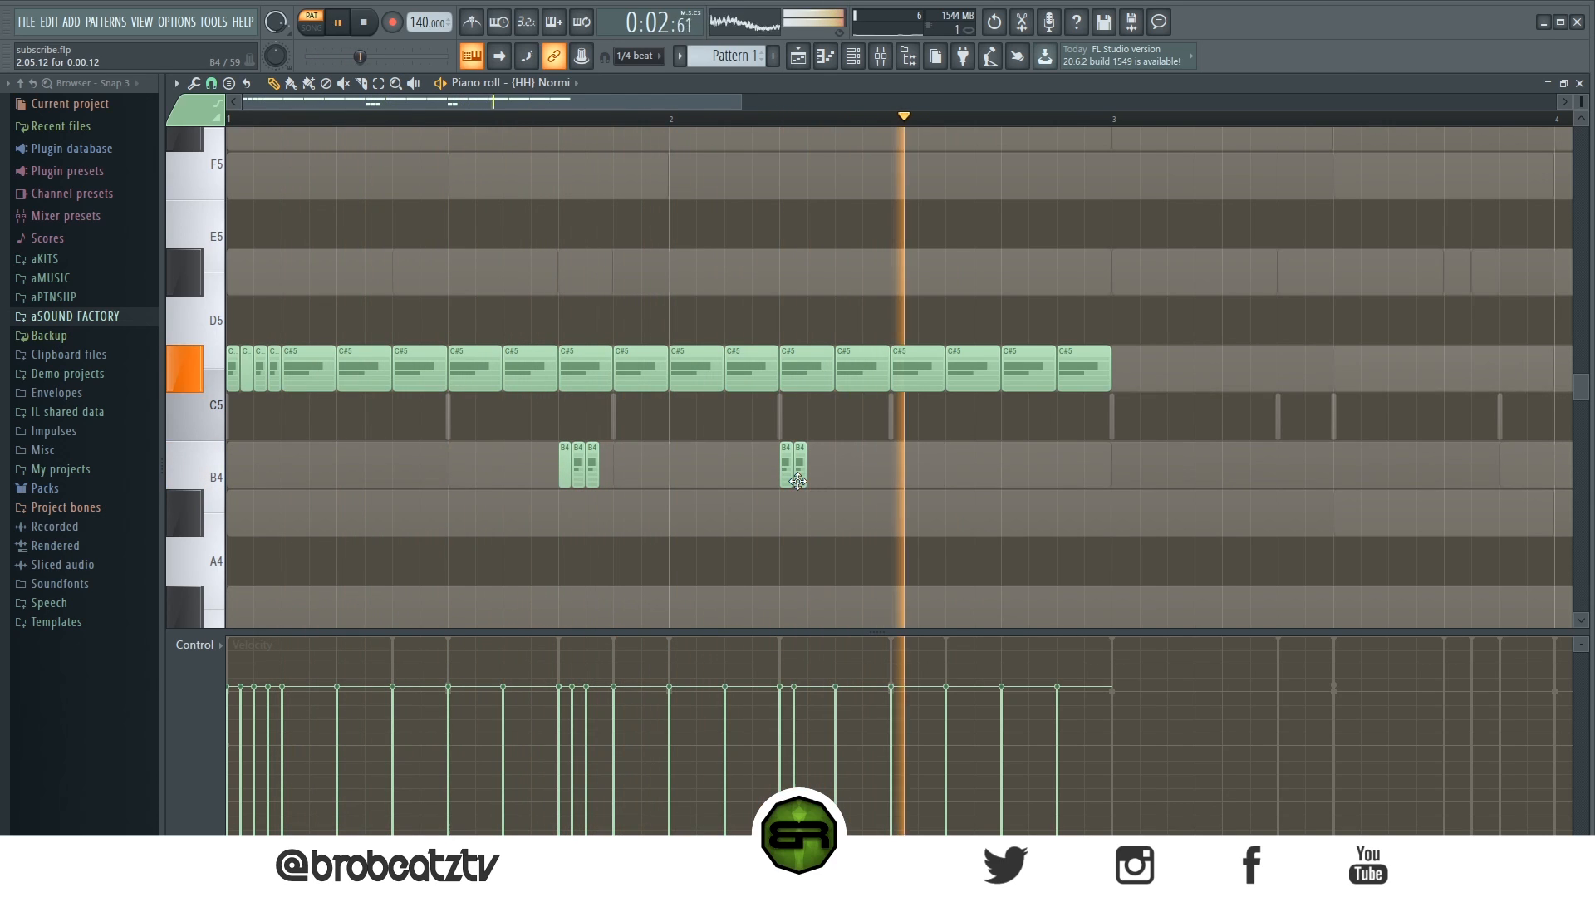
- Copy the two-note B4 roll to beat 4 of bar 2 and lower its velocity
key("space")
mouse_move(828, 476)
left_mouse_down()
mouse_move(793, 475)
mouse_move(1025, 488)
mouse_move(977, 496)
left_mouse_up()
left_click(1032, 524, "ctrl")
scroll(1012, 475, "down", 4)
left_click(1217, 539, "ctrl")
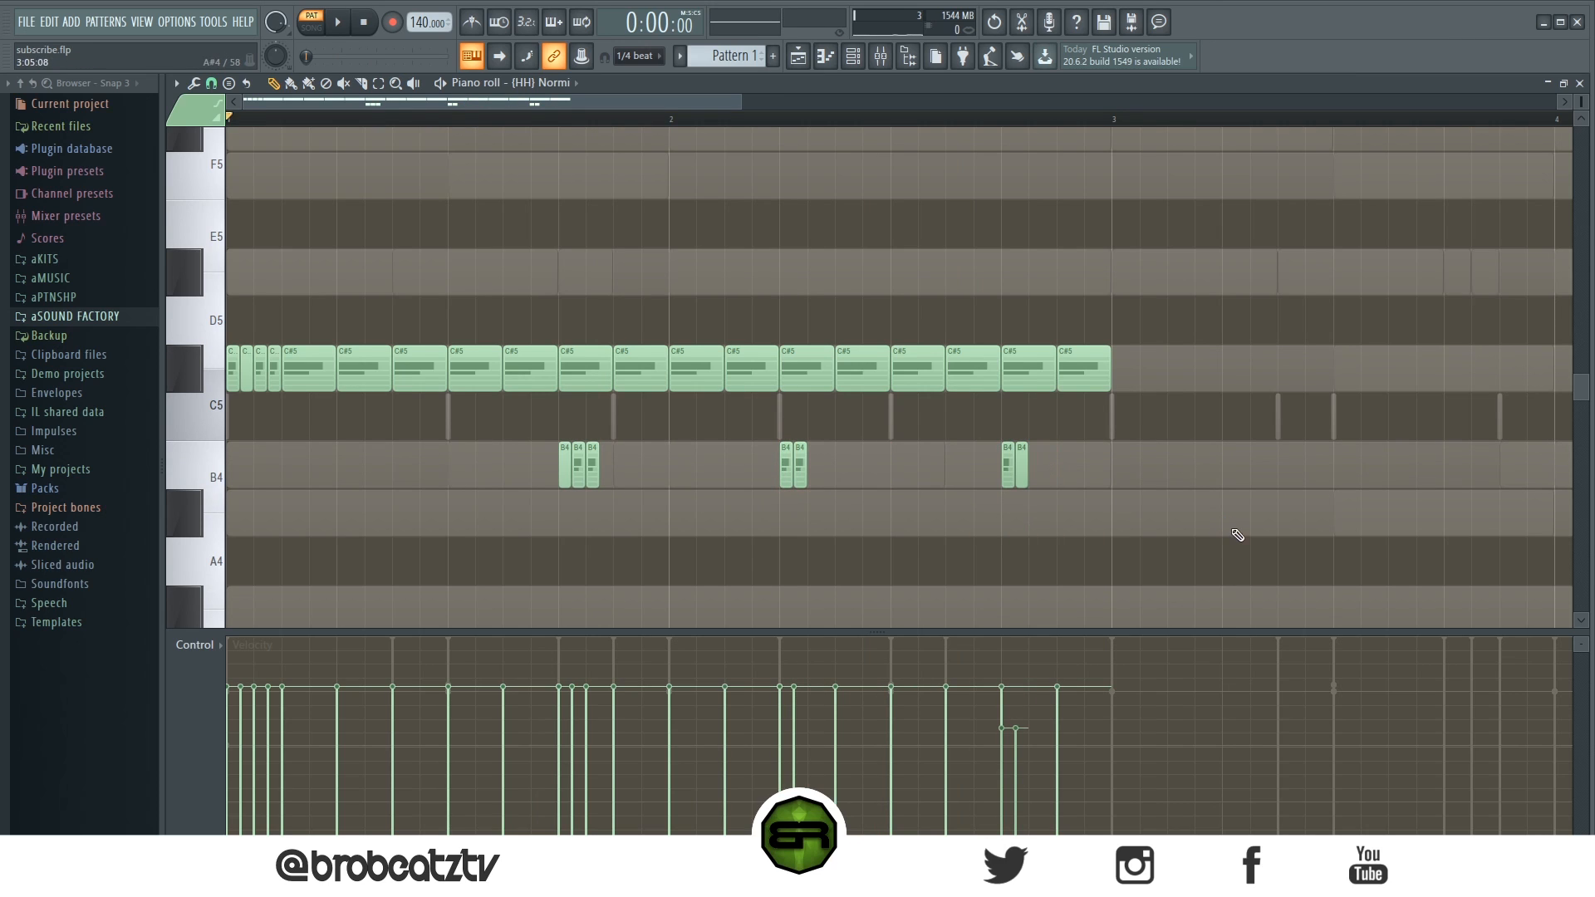
key("space")
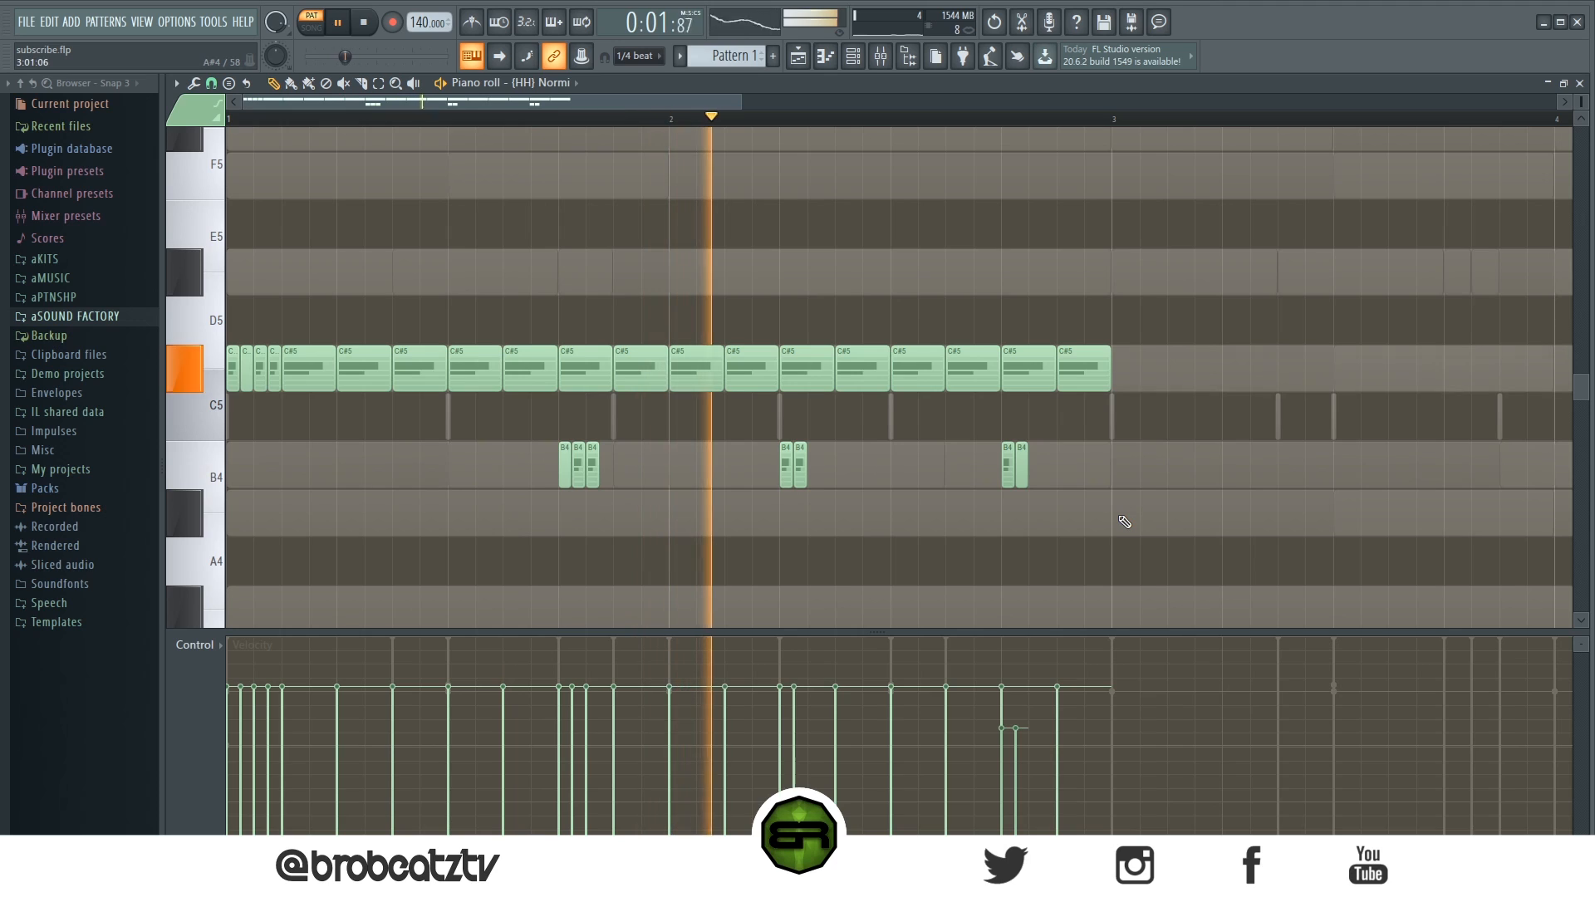
key("space")
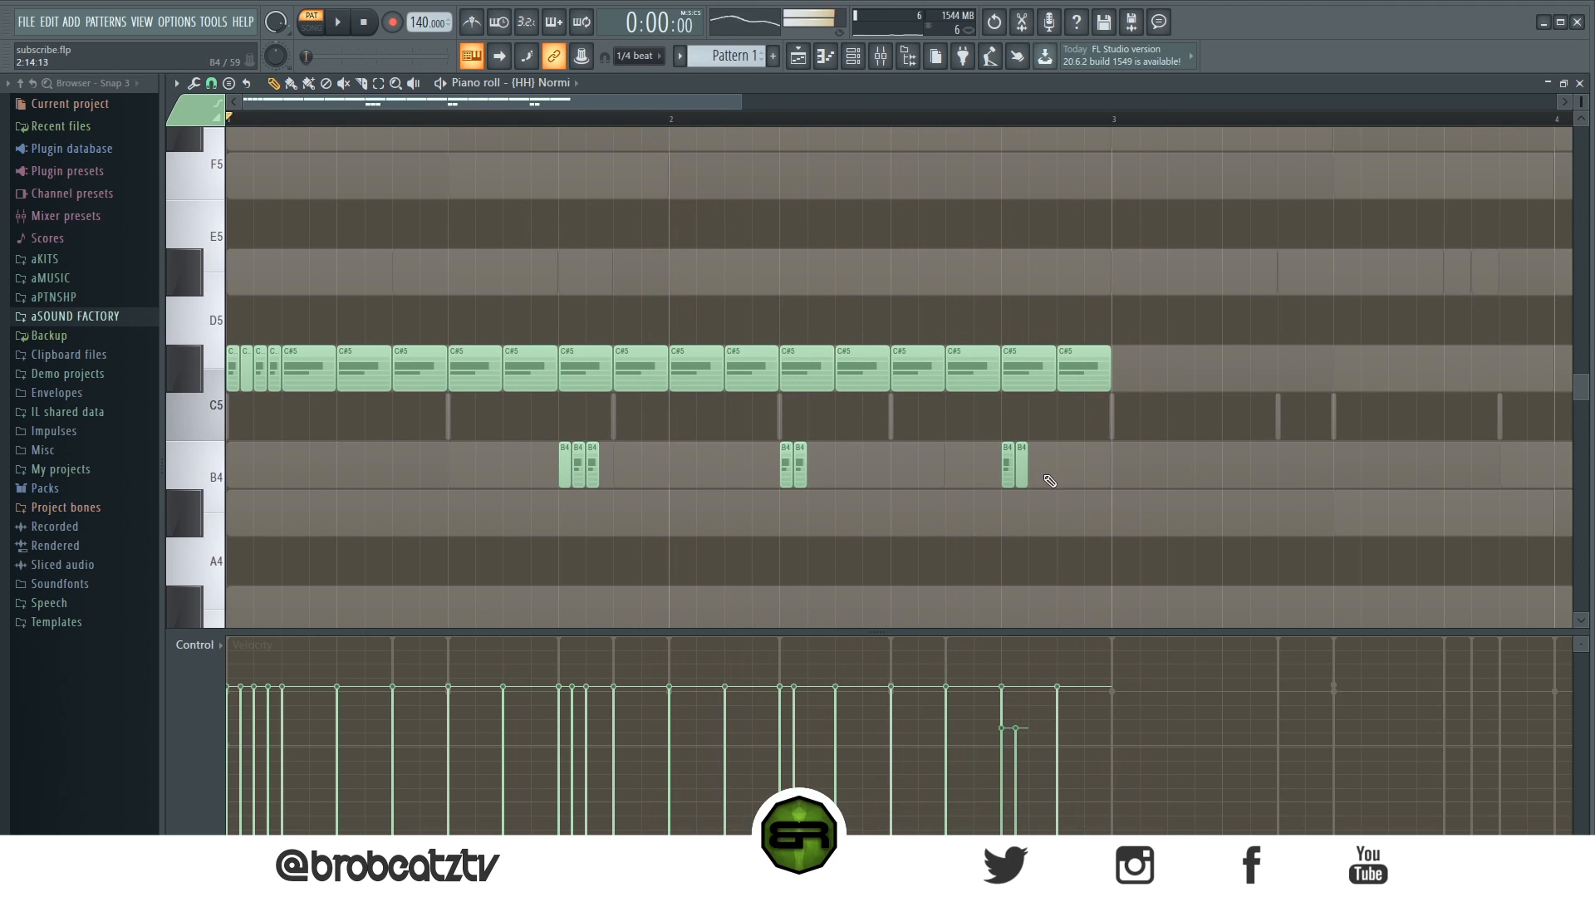
- Add a single short D#5 hi-hat note in the last beat of bar 2
left_click(1033, 413)
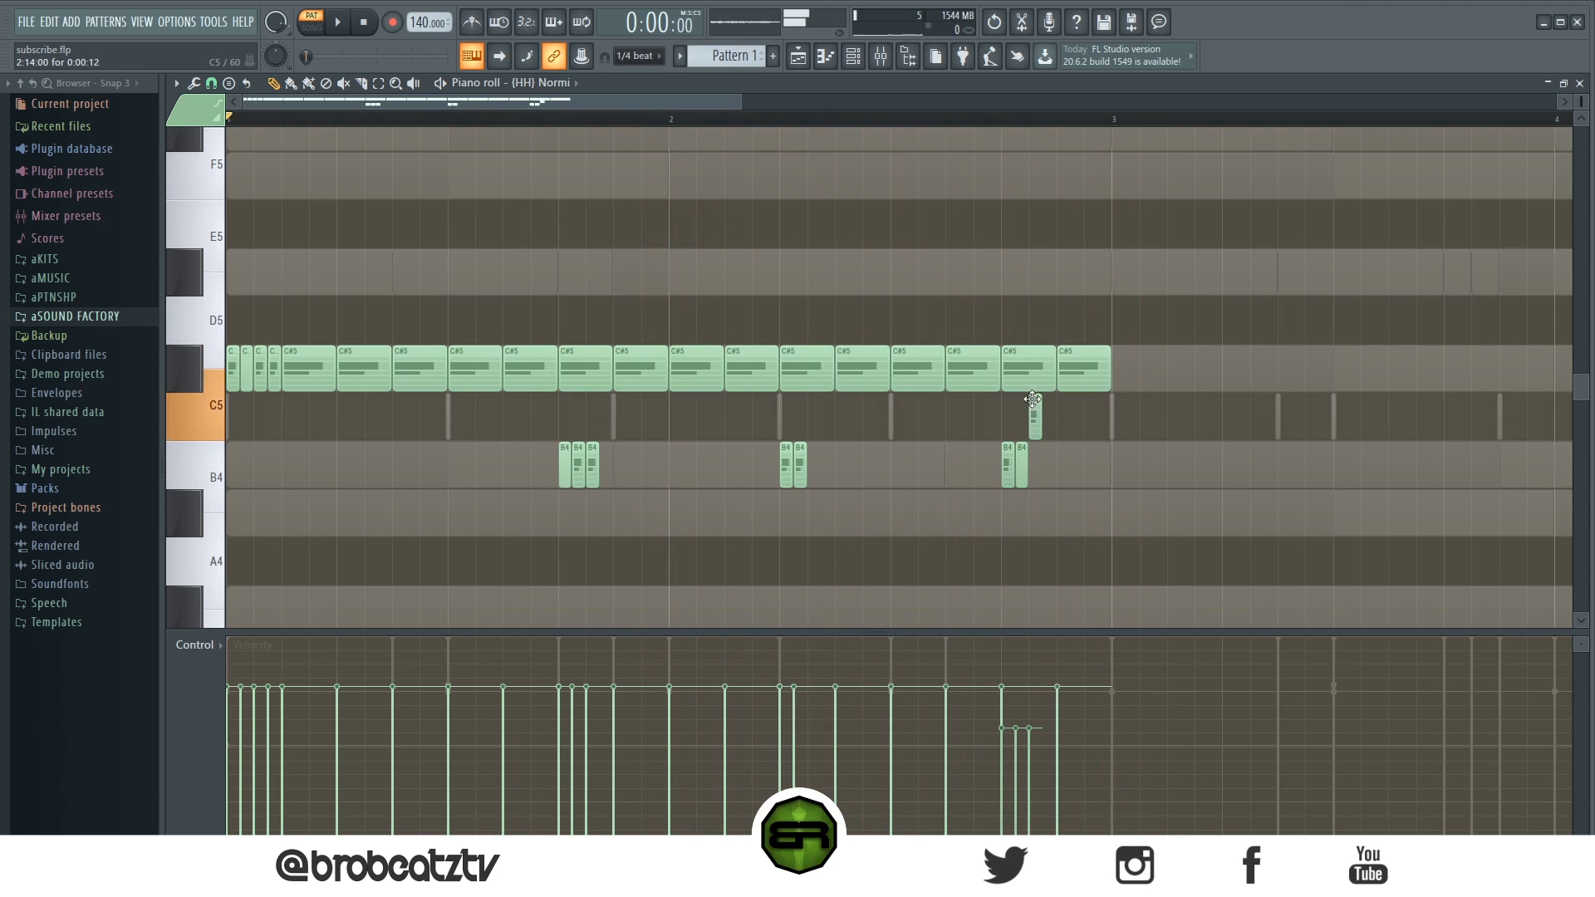
right_click(1034, 413)
left_click(1063, 278)
key("space")
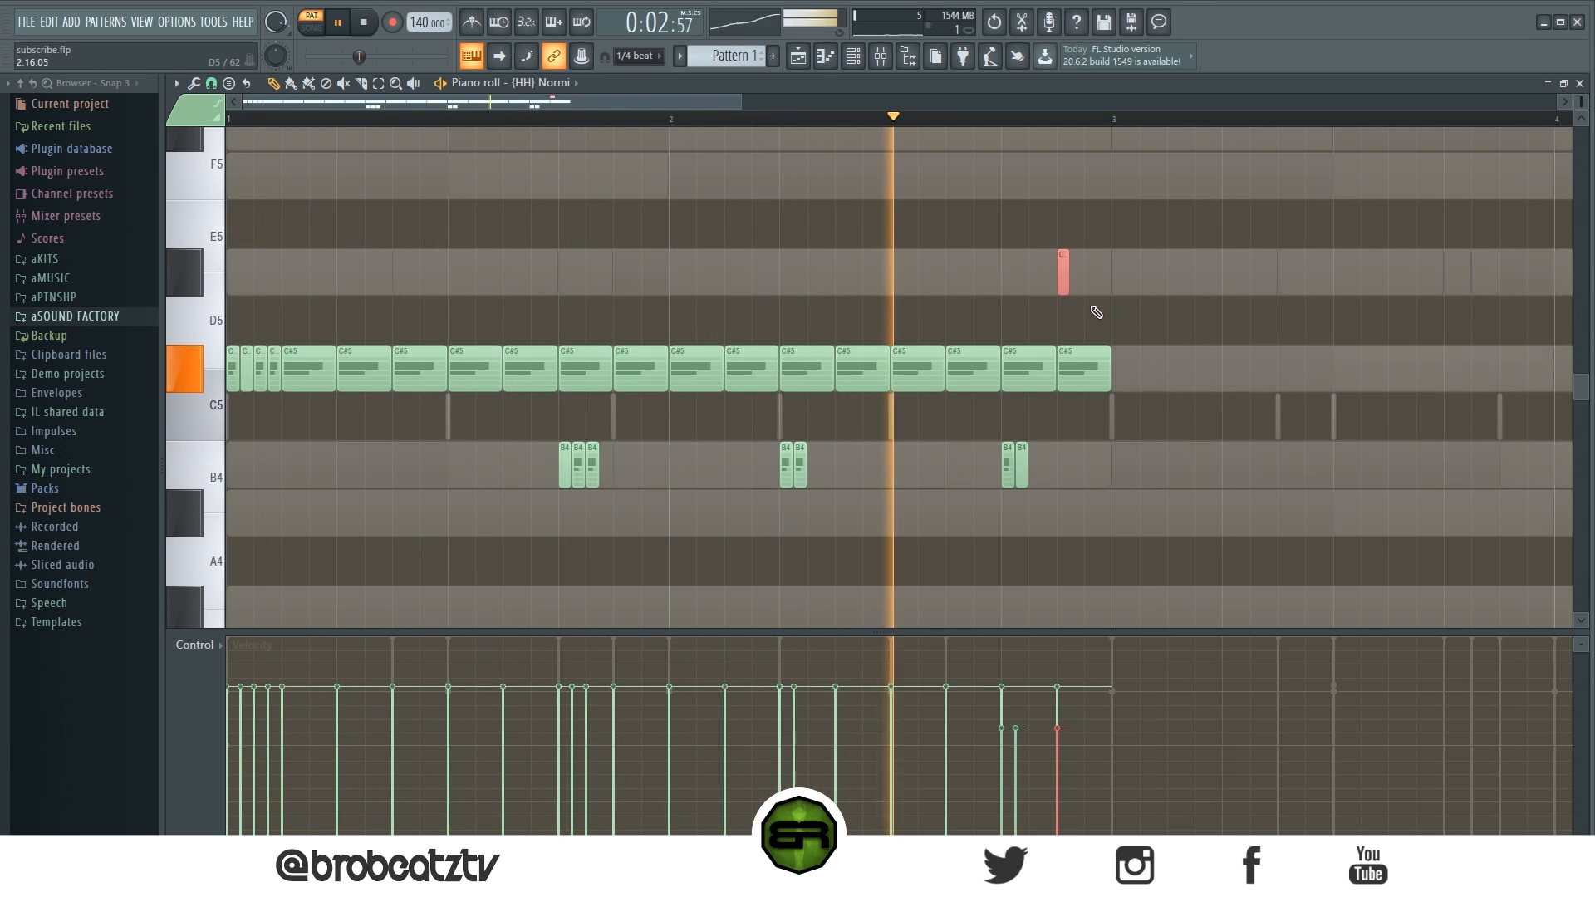
left_click_drag(1064, 278, 1067, 278)
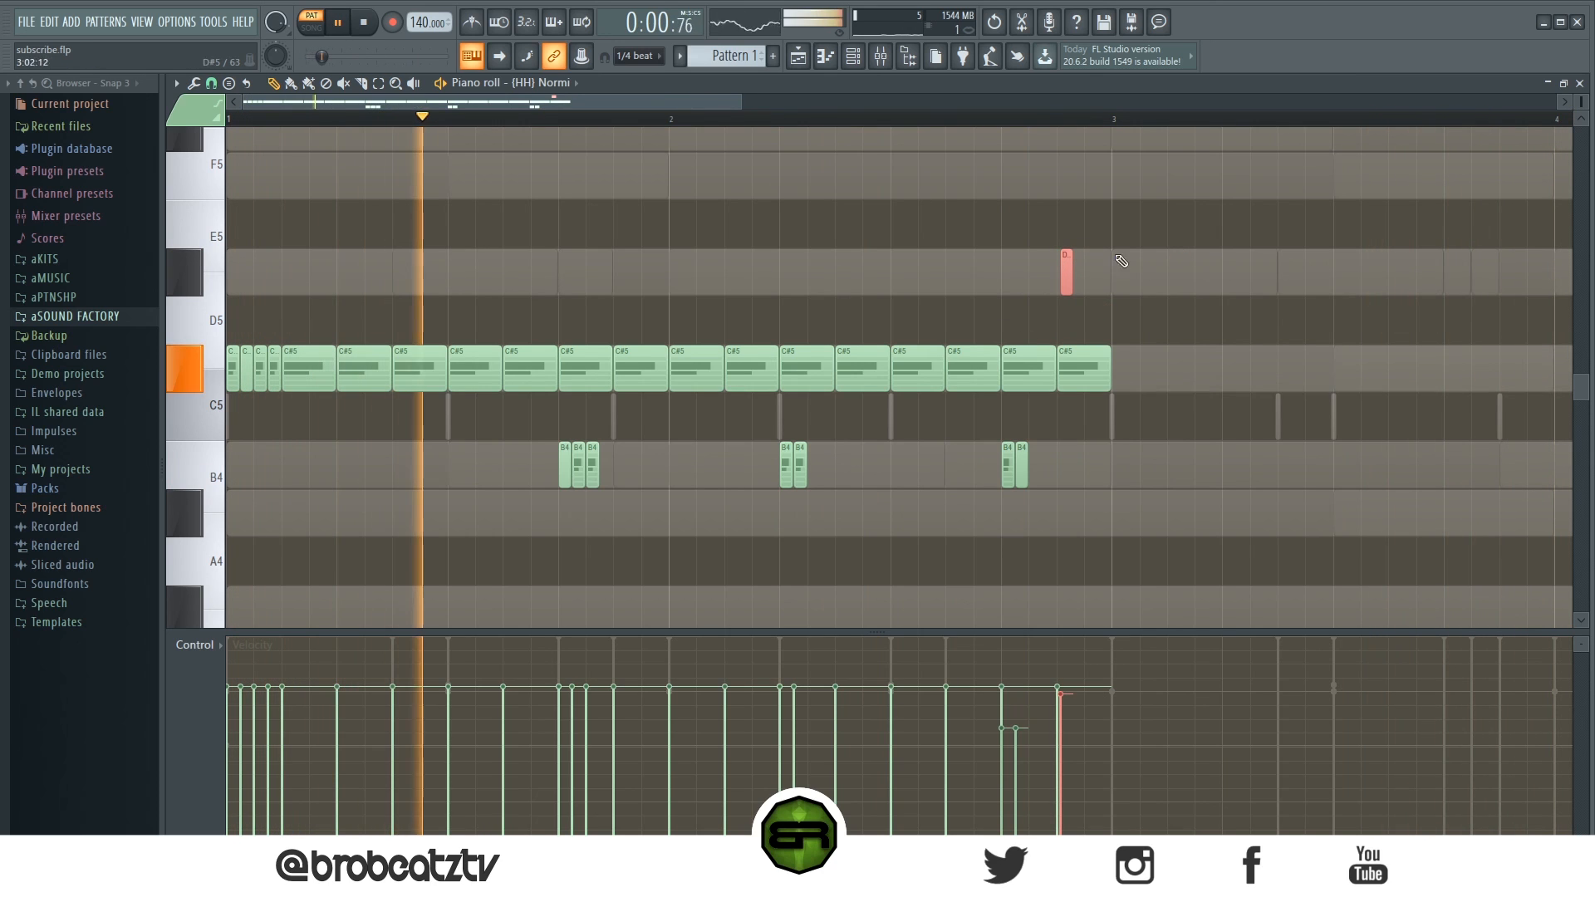
- Select all hi-hat notes and duplicate them to fill bars 3 and 4
key("ctrl+a")
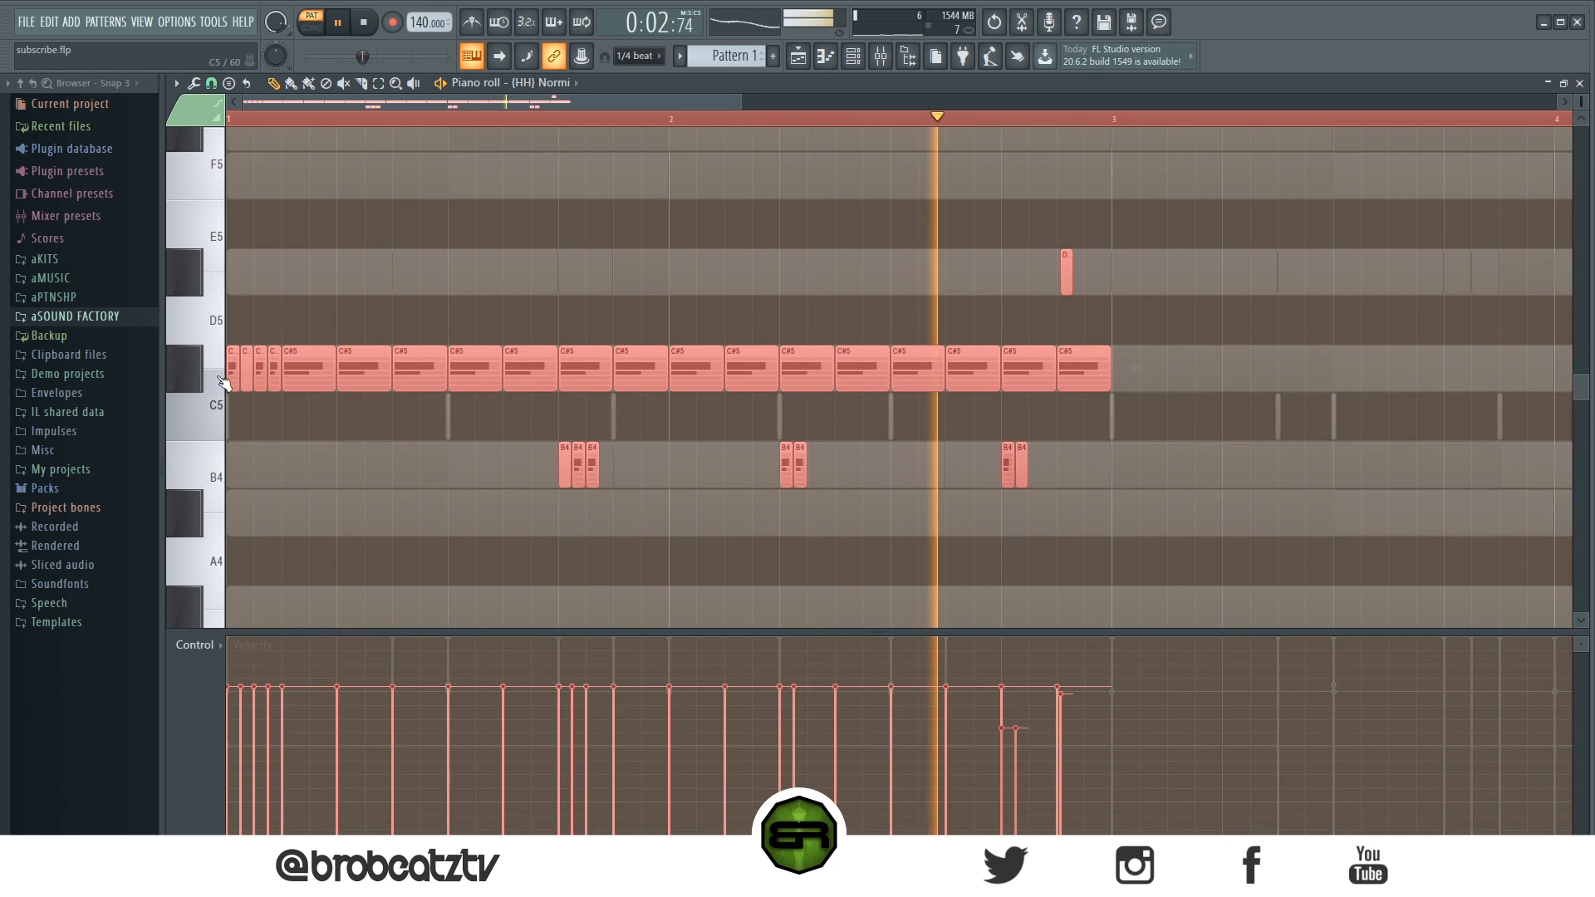
key("ctrl+b")
key("shift+Left")
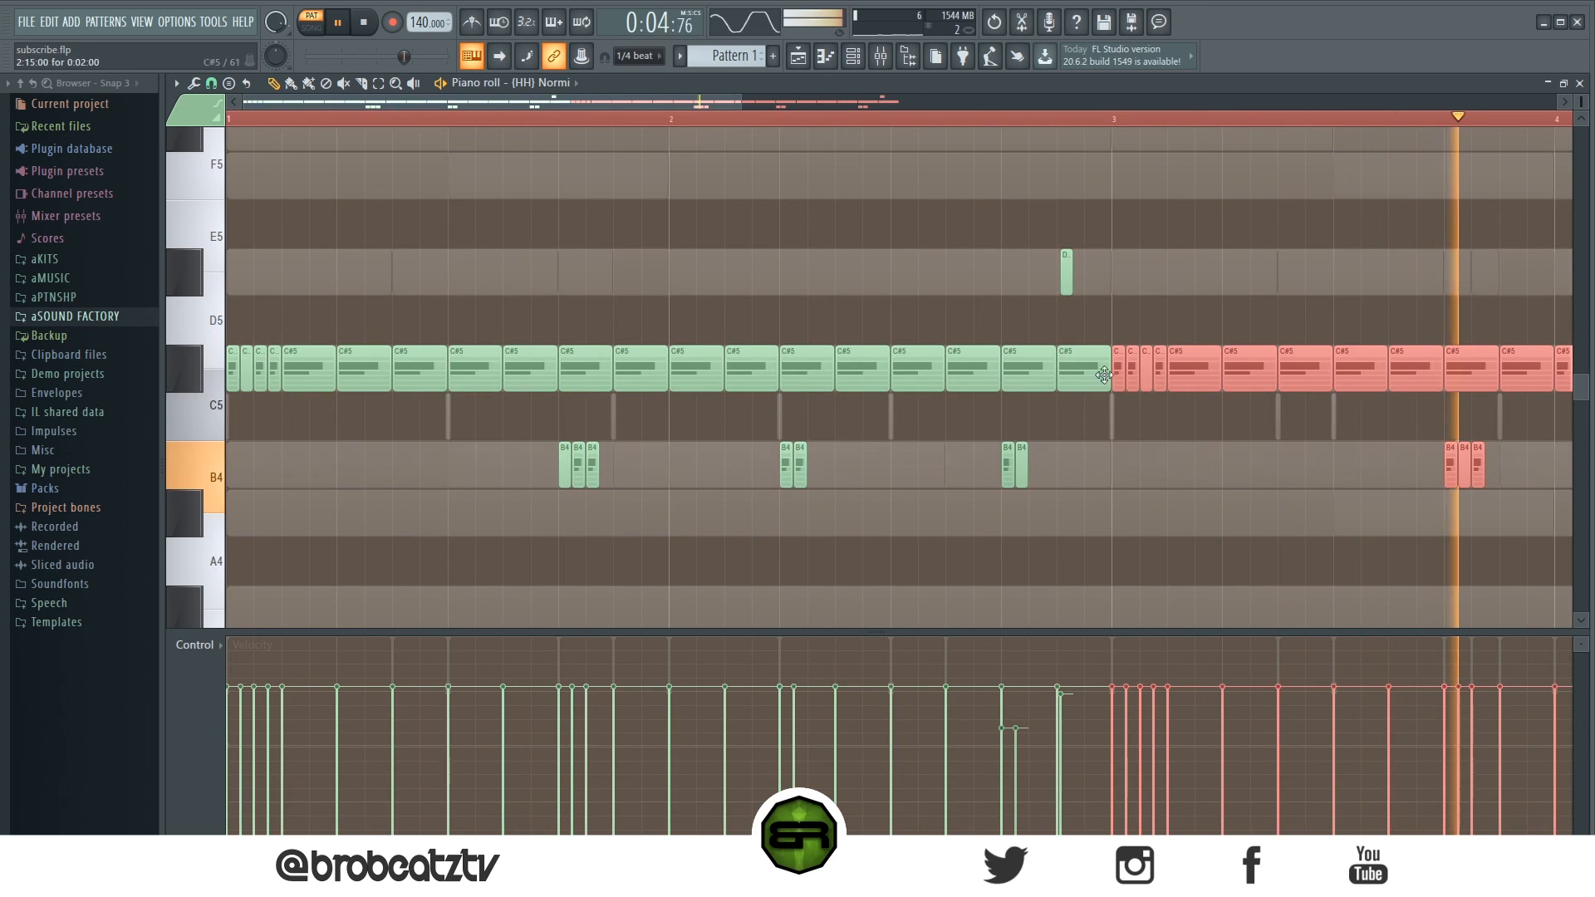
key("space")
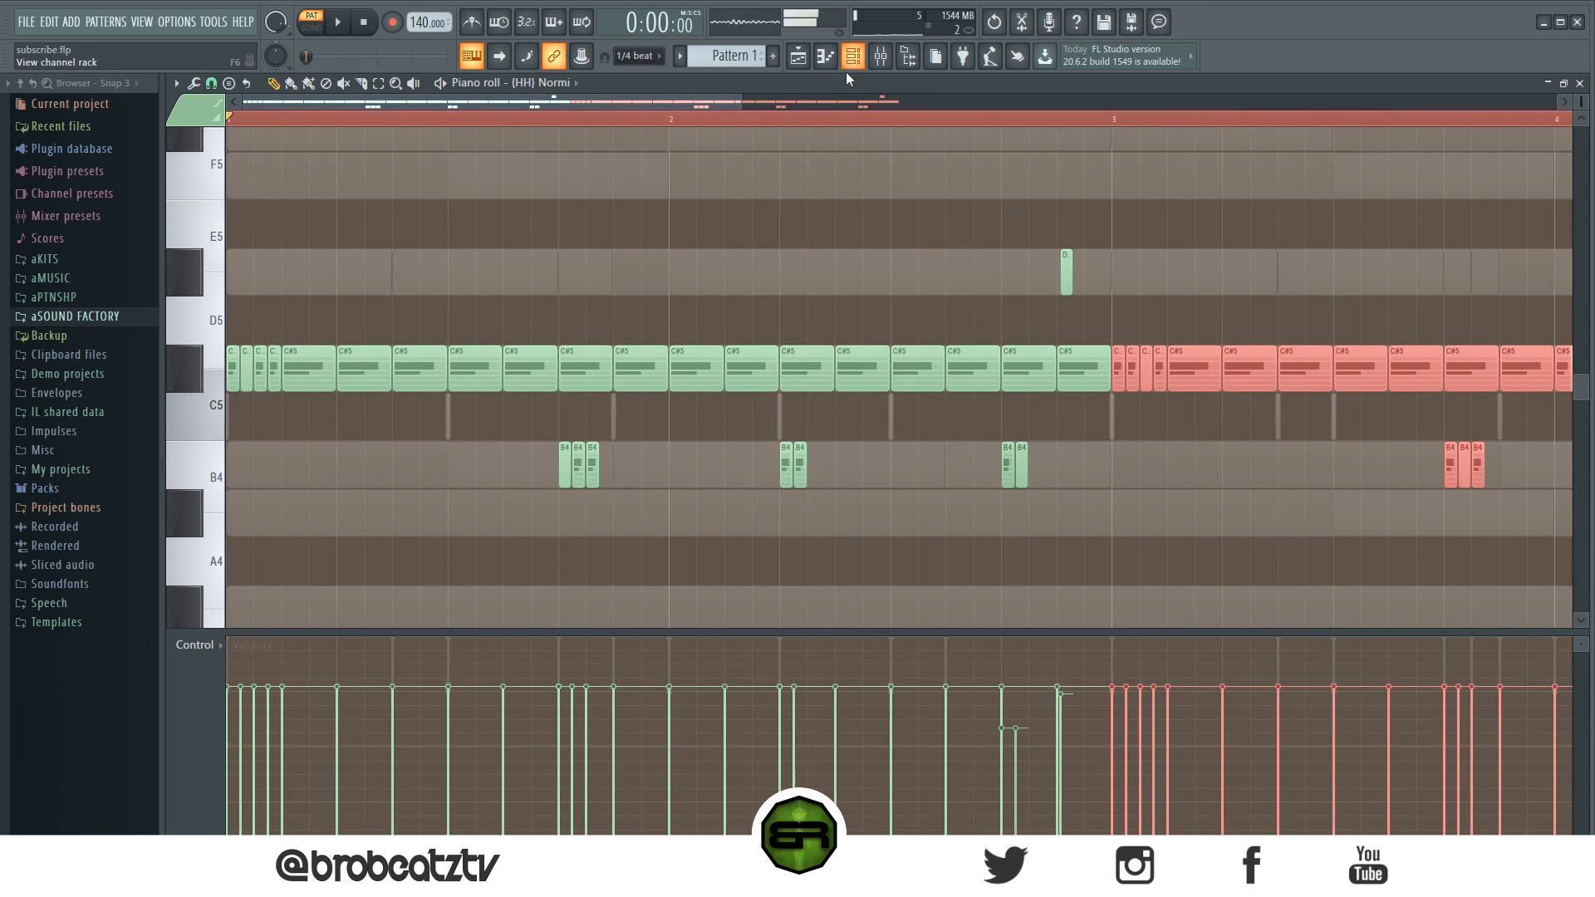
scroll(844, 130, "down", 3)
key("ctrl+d")
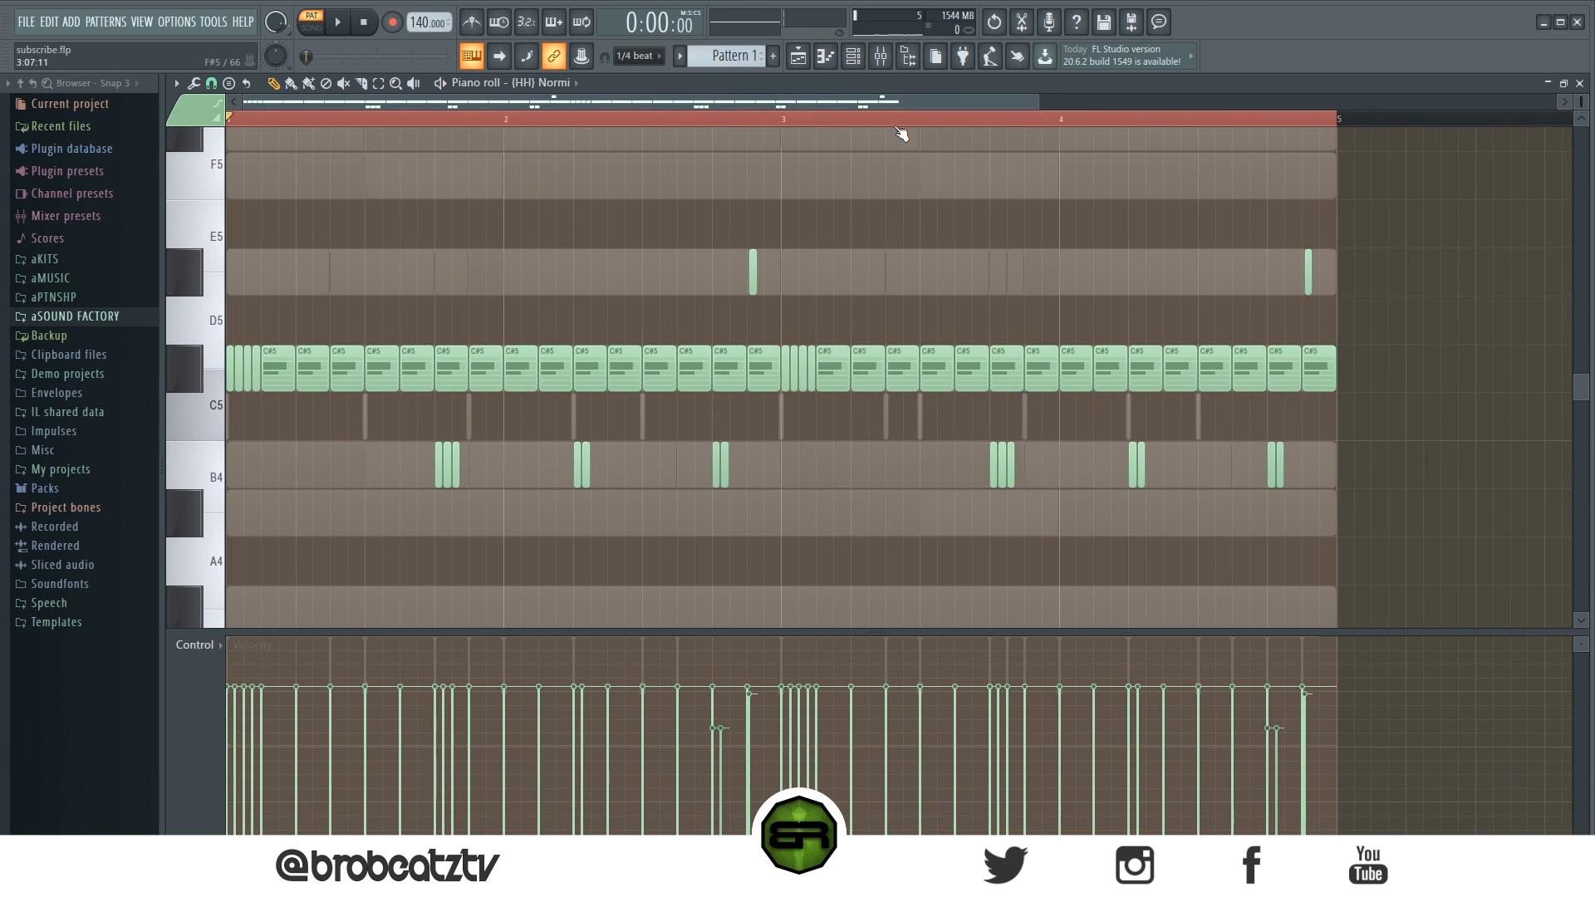
key("space")
- Open the piano roll for the HH Main Hat channel
key("F6")
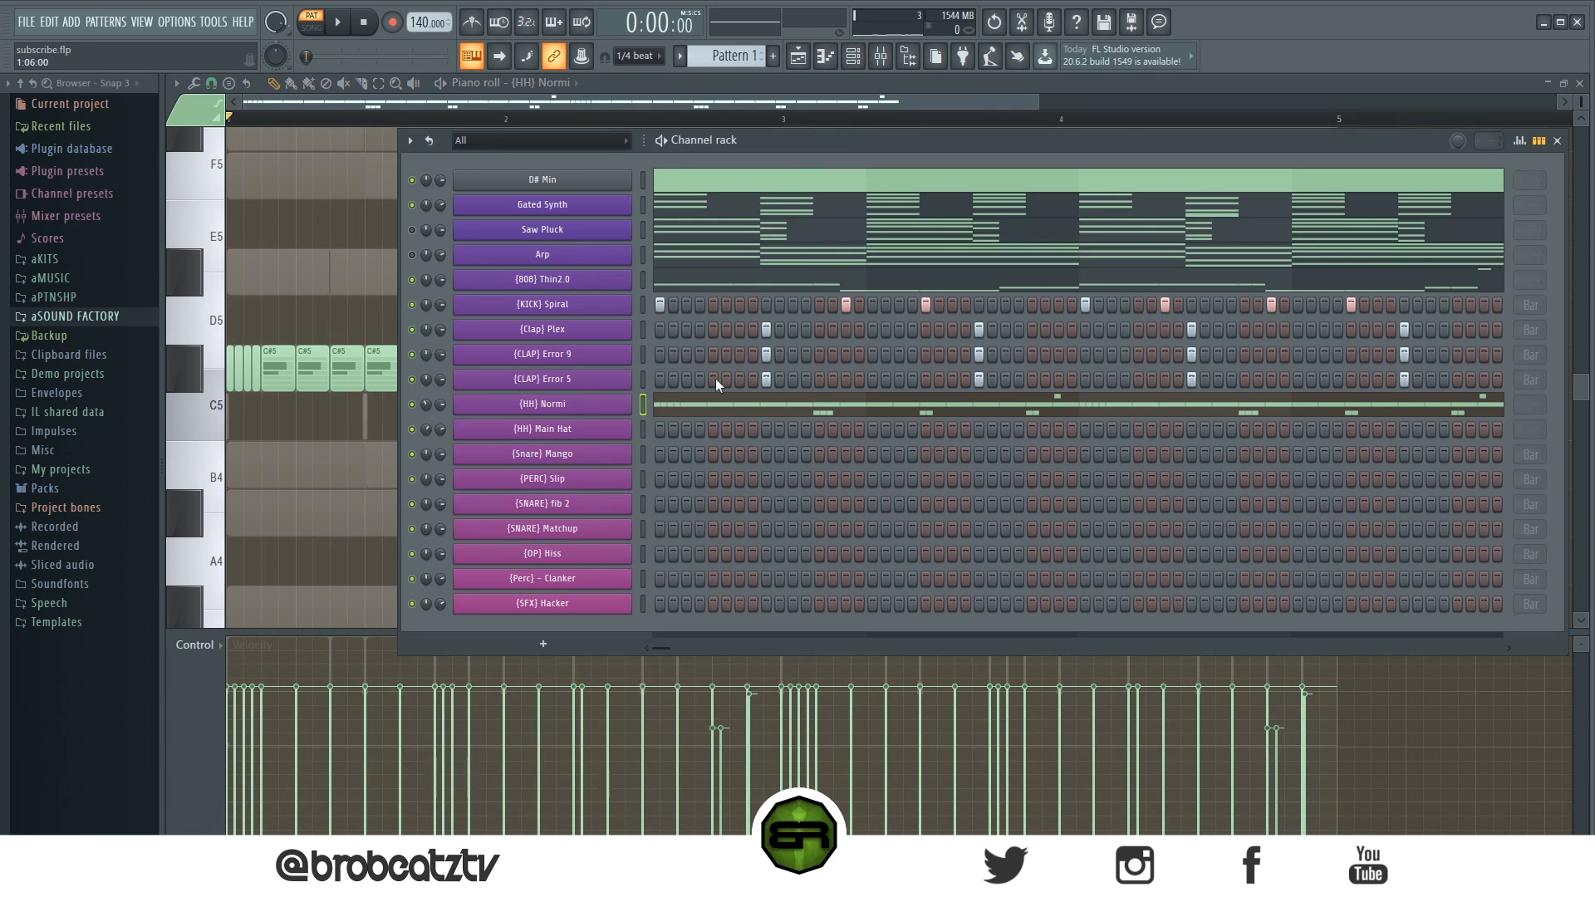
right_click(629, 421)
left_click(706, 429)
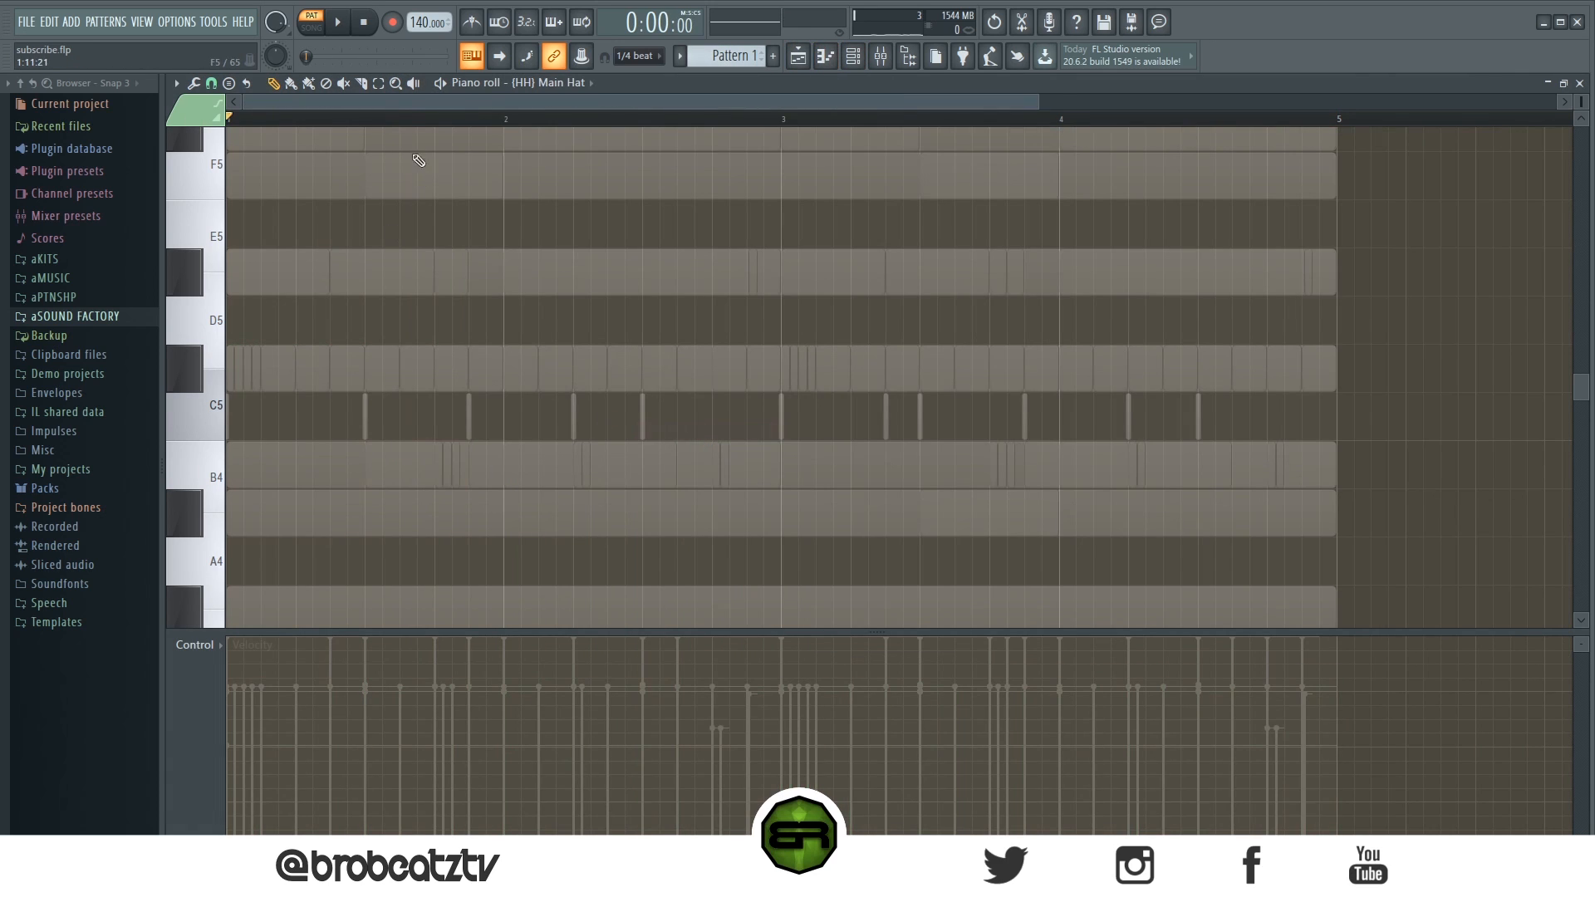
left_click(299, 118)
left_click_drag(1586, 105, 1576, 101)
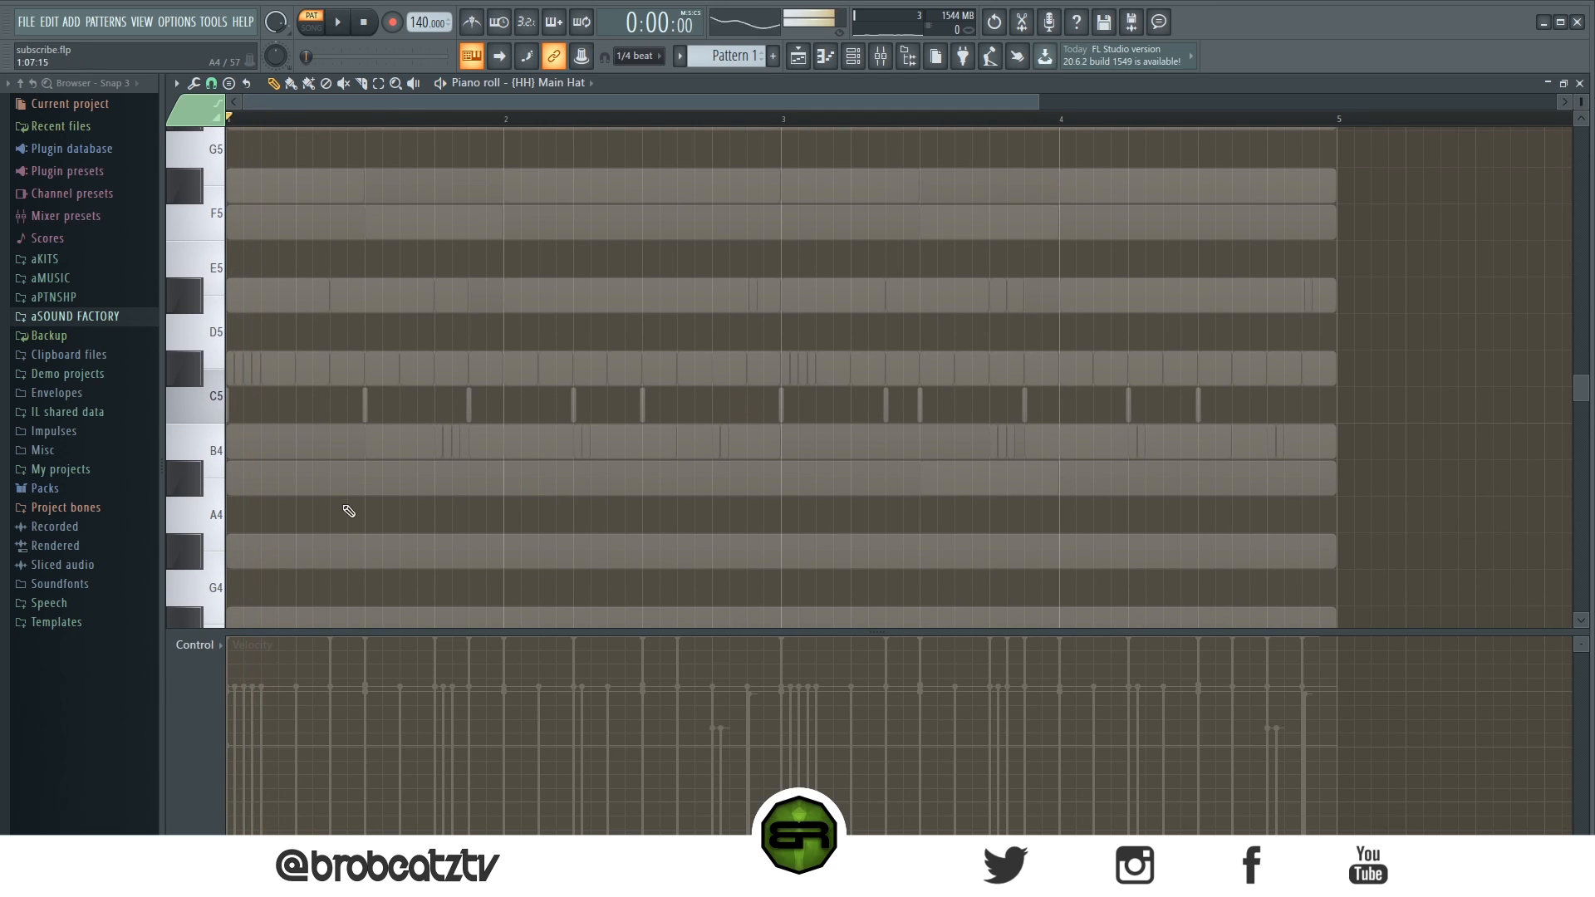
- Play back the pattern to audition the Main Hat part
key("space")
key("space")
left_click(368, 404)
key("space")
key("space")
key("space")
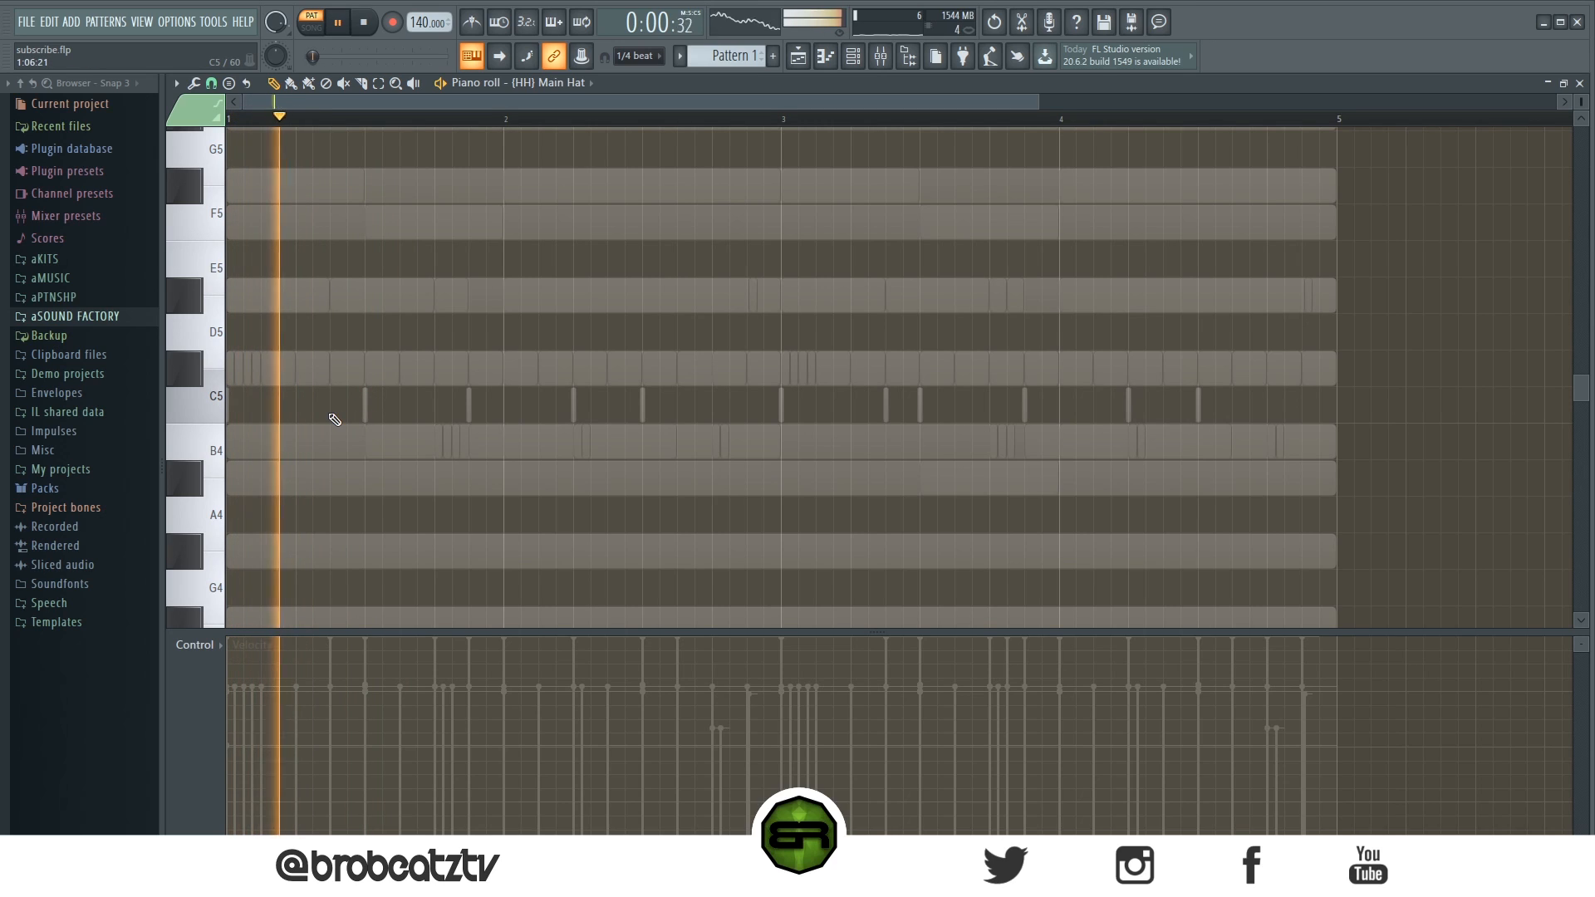
key("space")
key("space")
- Place three short C5 Main Hat notes starting on beat 2 of bar 1
key("space")
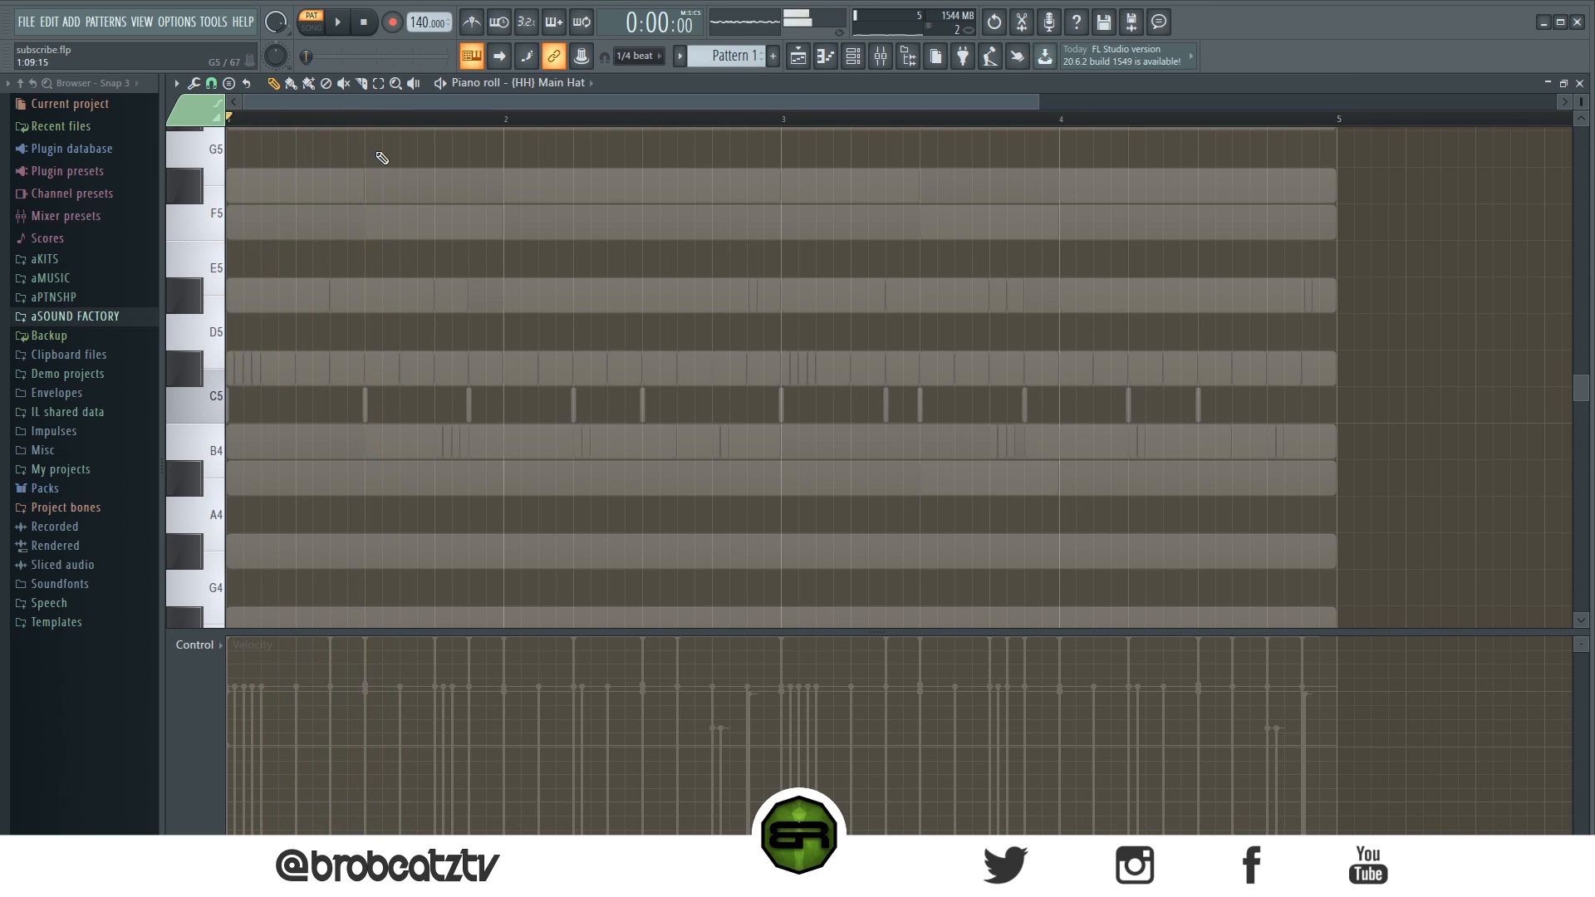
left_click(366, 405)
- Add two more short C5 Main Hat notes on beats 3 and 3.5 of bar 1
key("space")
key("space")
key("space")
key("space")
left_click(354, 418)
left_click(299, 404)
left_click(335, 404)
key("space")
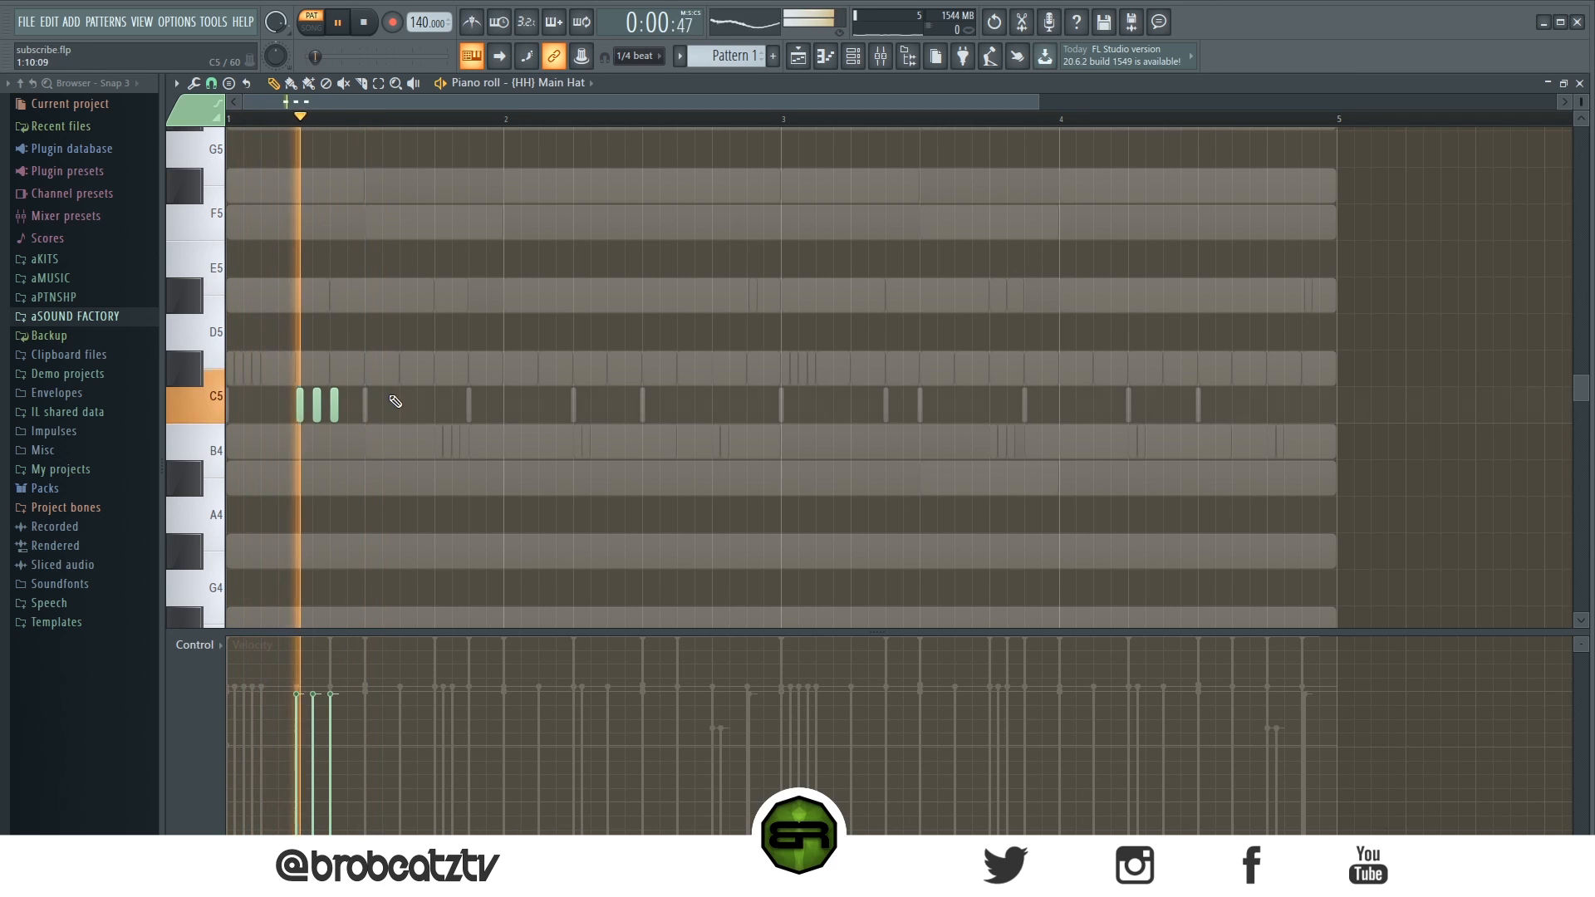
key("space")
key("space")
key("space")
key("space")
key("space")
left_click(367, 409)
key("space")
left_click(404, 406)
key("ctrl+a")
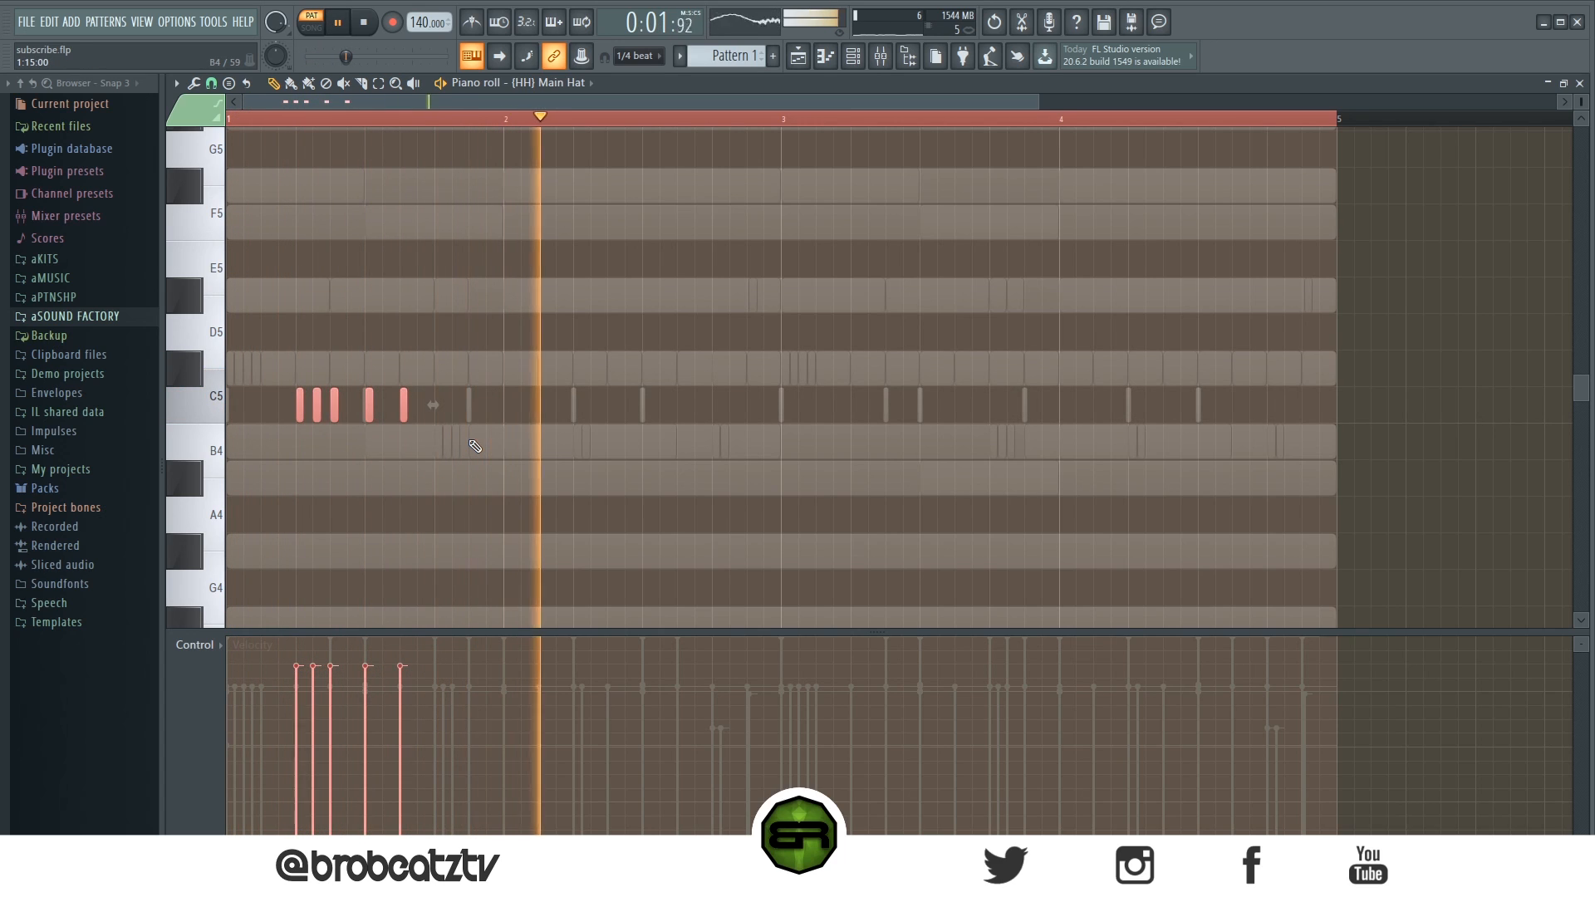
scroll(487, 441, "up", 2)
key("space")
key("space")
key("ctrl+d")
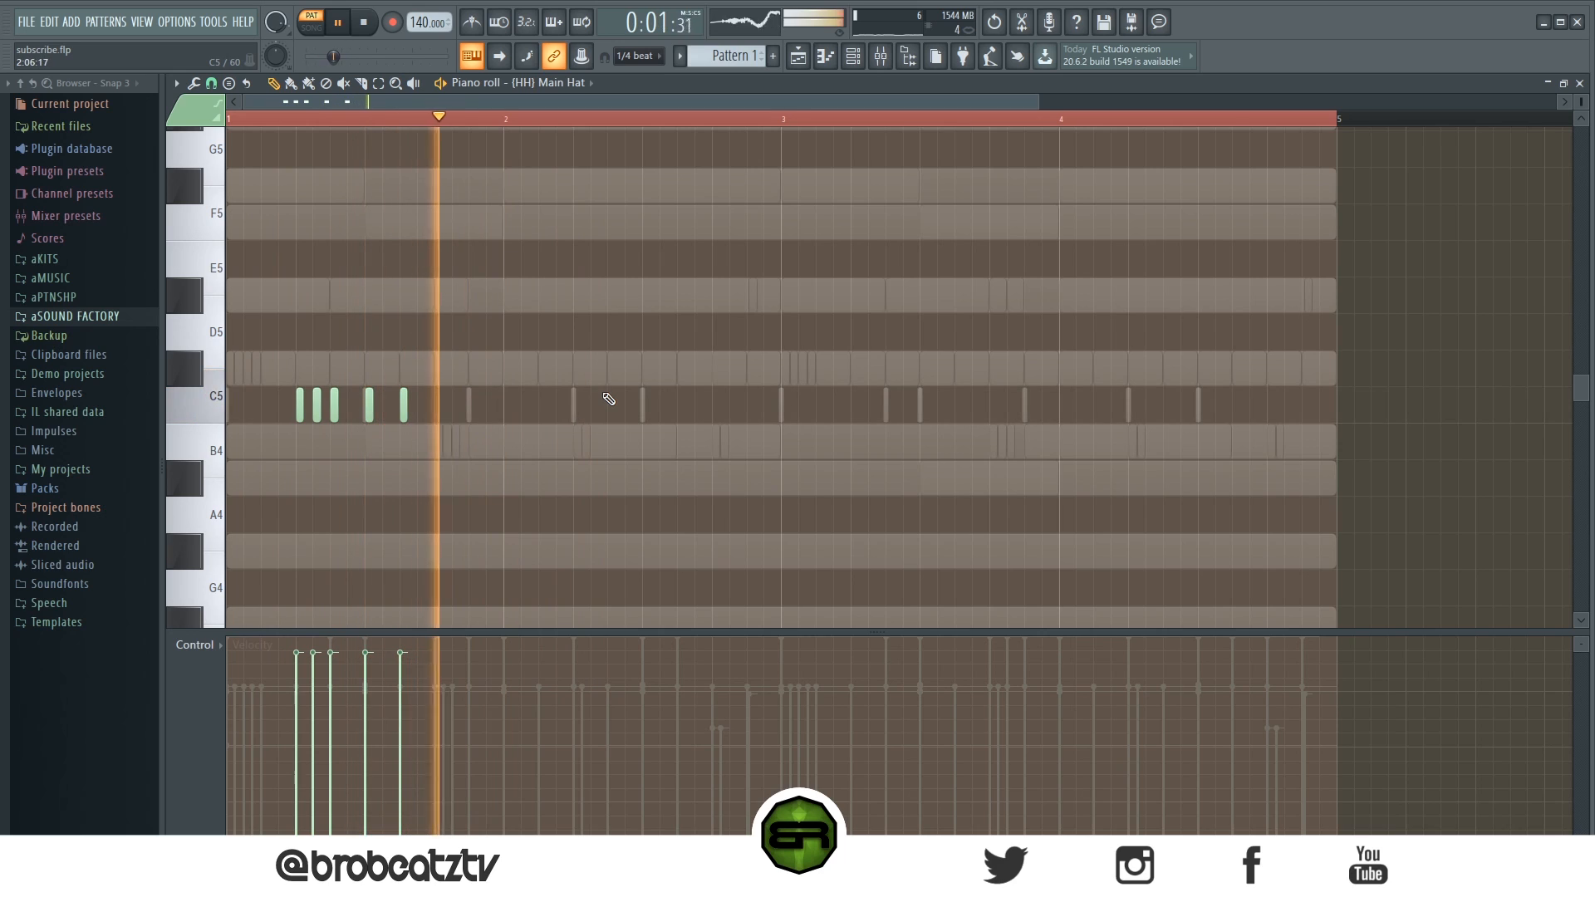
key("space")
key("space")
key("space")
- Draw a C#5 Main Hat note about one beat long on beat 2 of bar 2
left_click(583, 368)
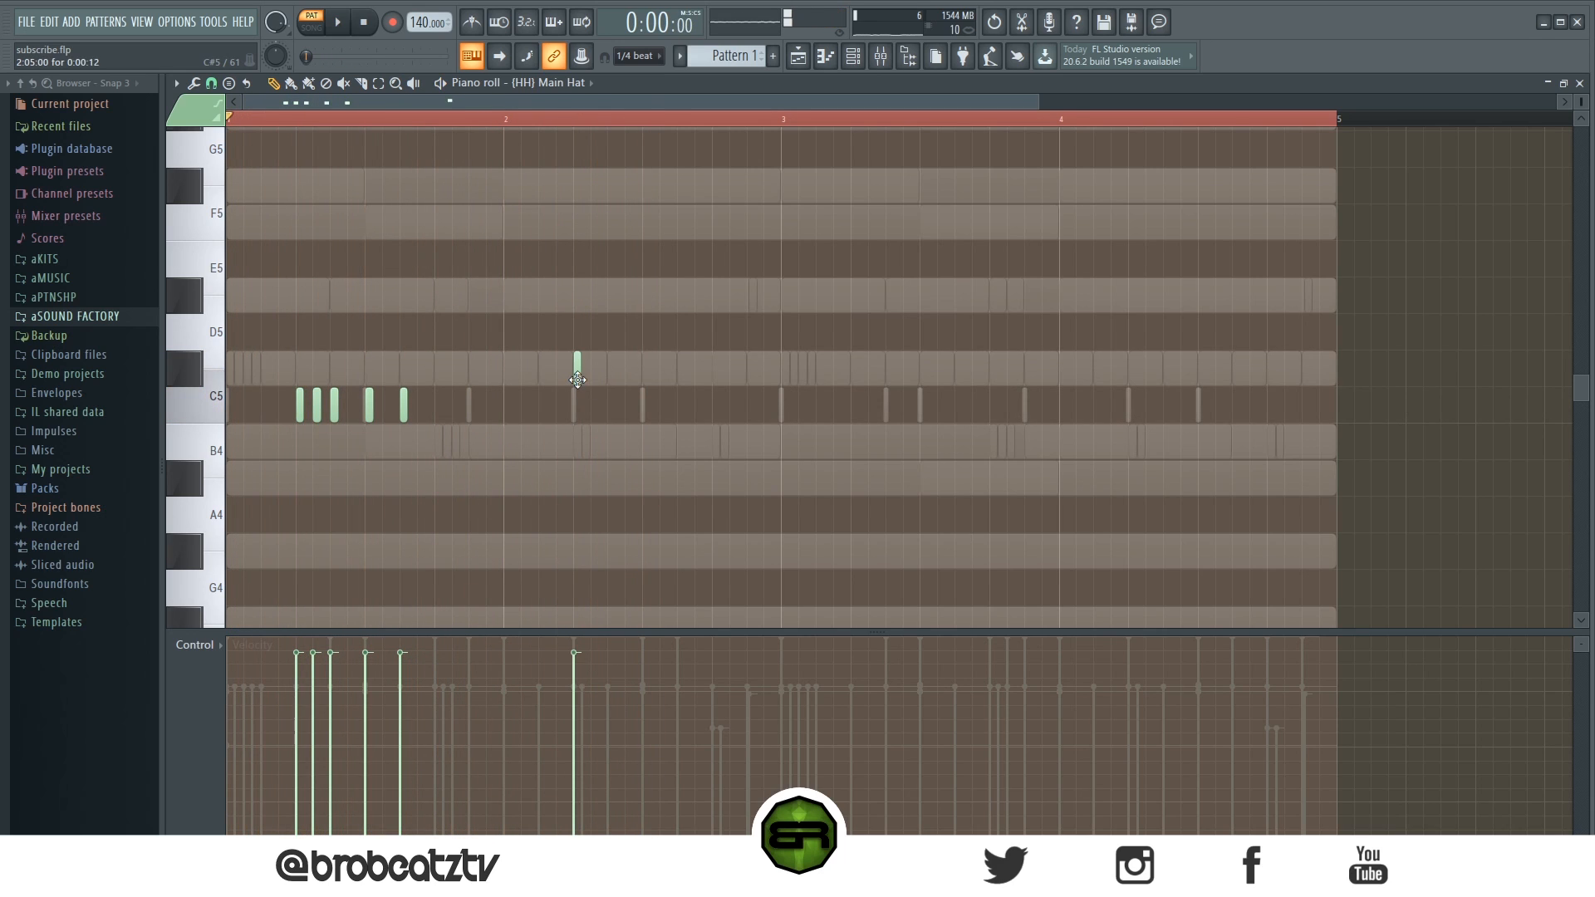
left_click_drag(580, 381, 632, 393)
left_click(600, 439)
right_click(613, 440)
left_click(611, 384, "ctrl")
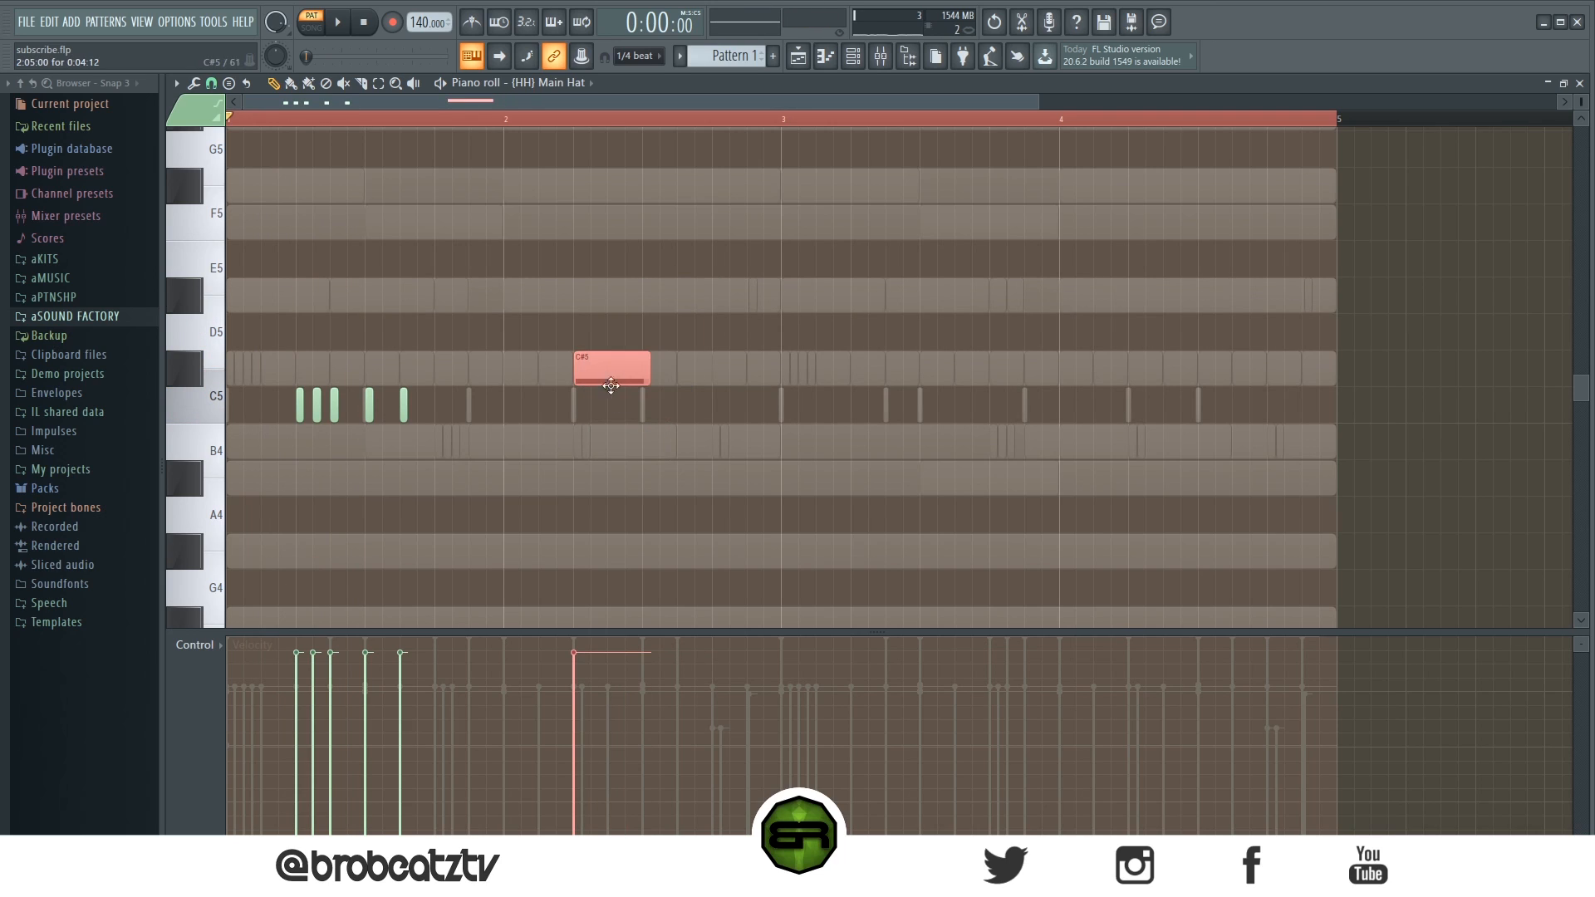
- Chop the C#5 note into a roll with the Chopper tool and accept it
left_click_drag(623, 374, 617, 376)
left_click_drag(649, 321, 590, 399)
key("alt+u")
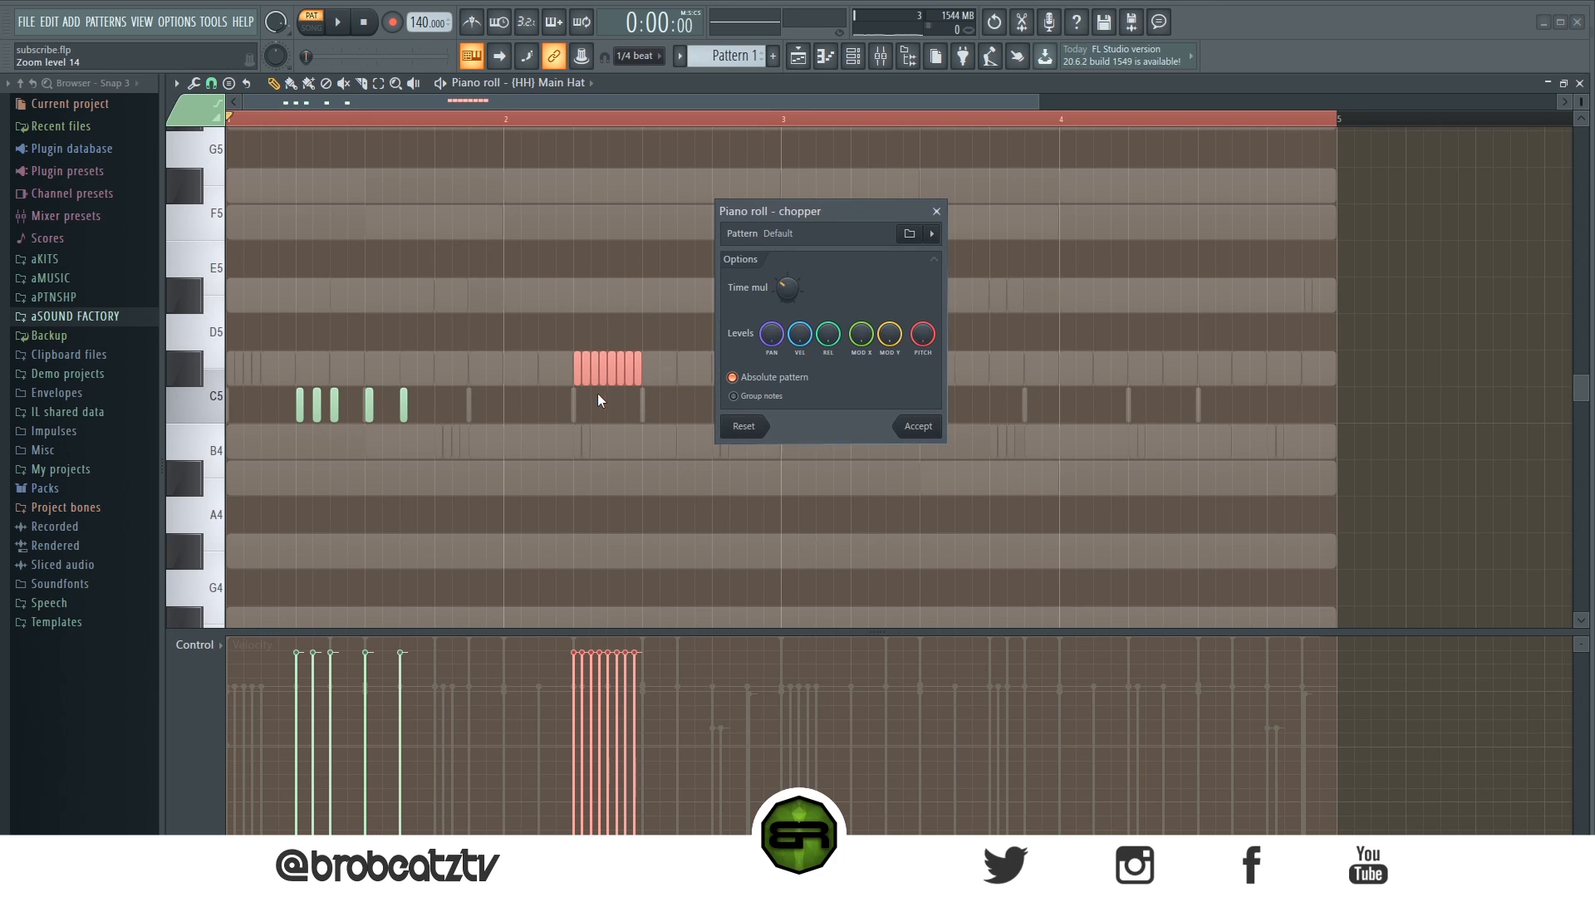
left_click(926, 425)
left_click(682, 422, "ctrl")
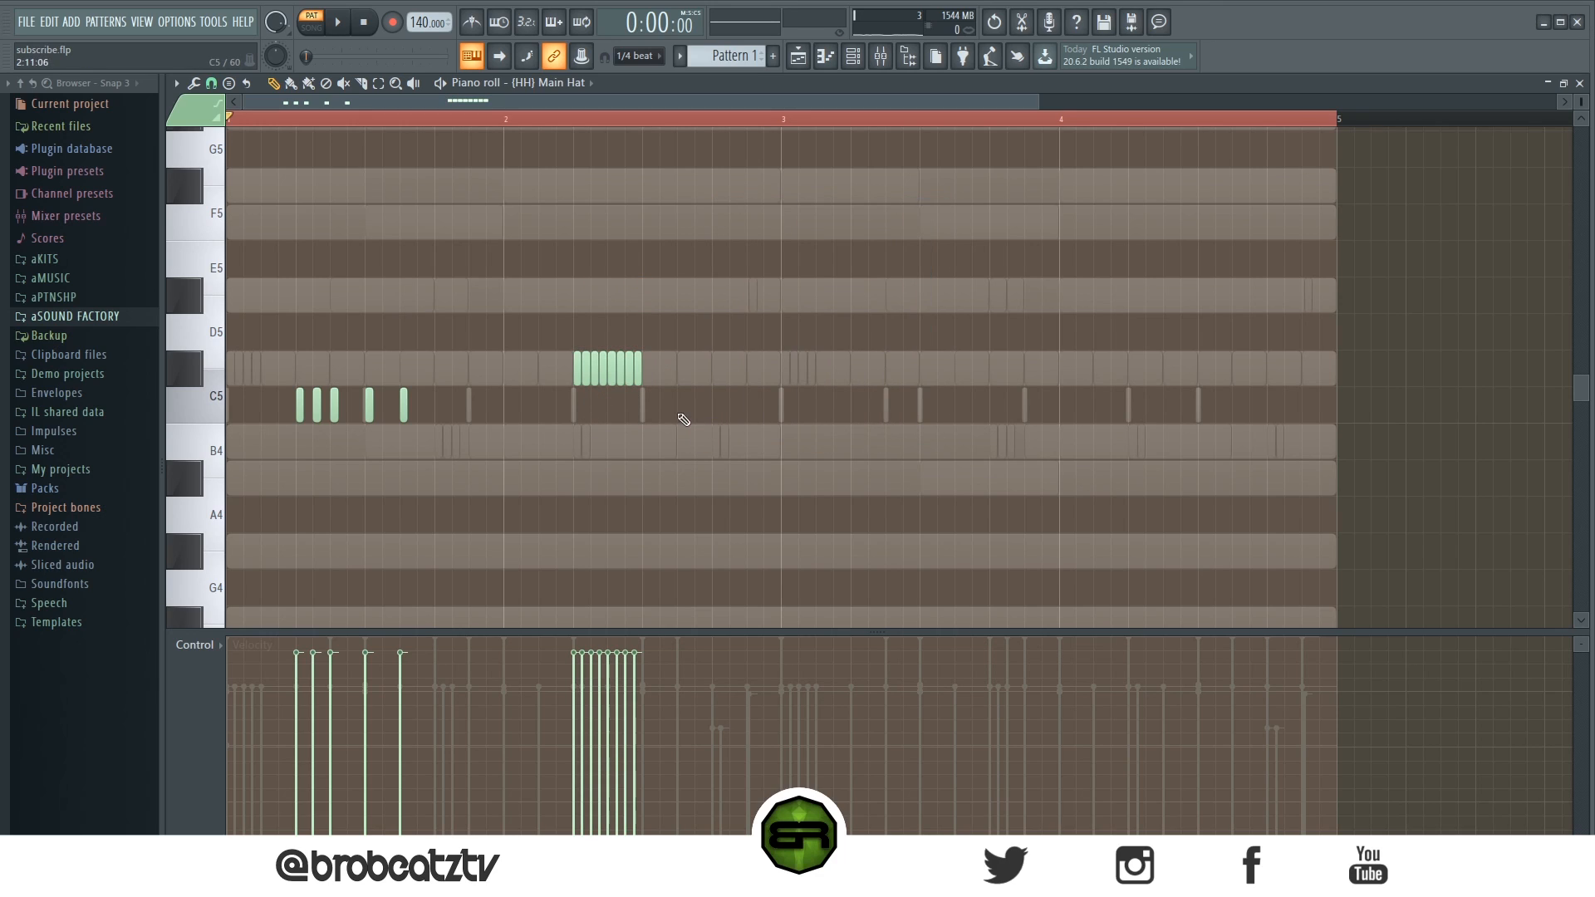
- Delete a note from the end of the C#5 hi-hat roll, undoing the extra deletions
right_click(628, 378)
right_click(610, 380)
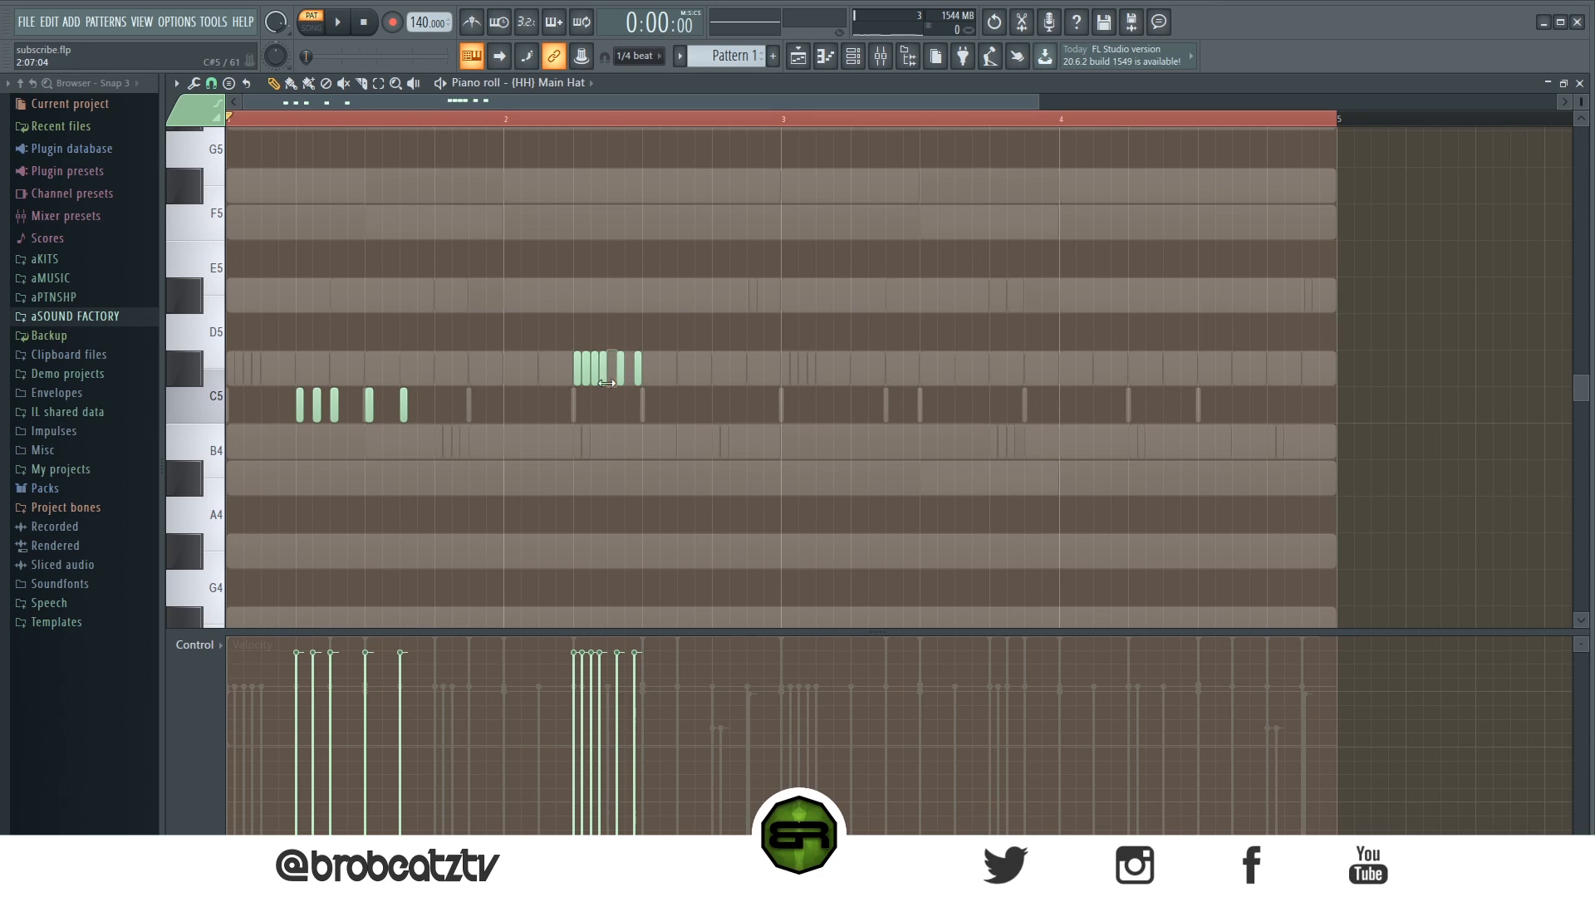
key("ctrl+z")
key("ctrl+z")
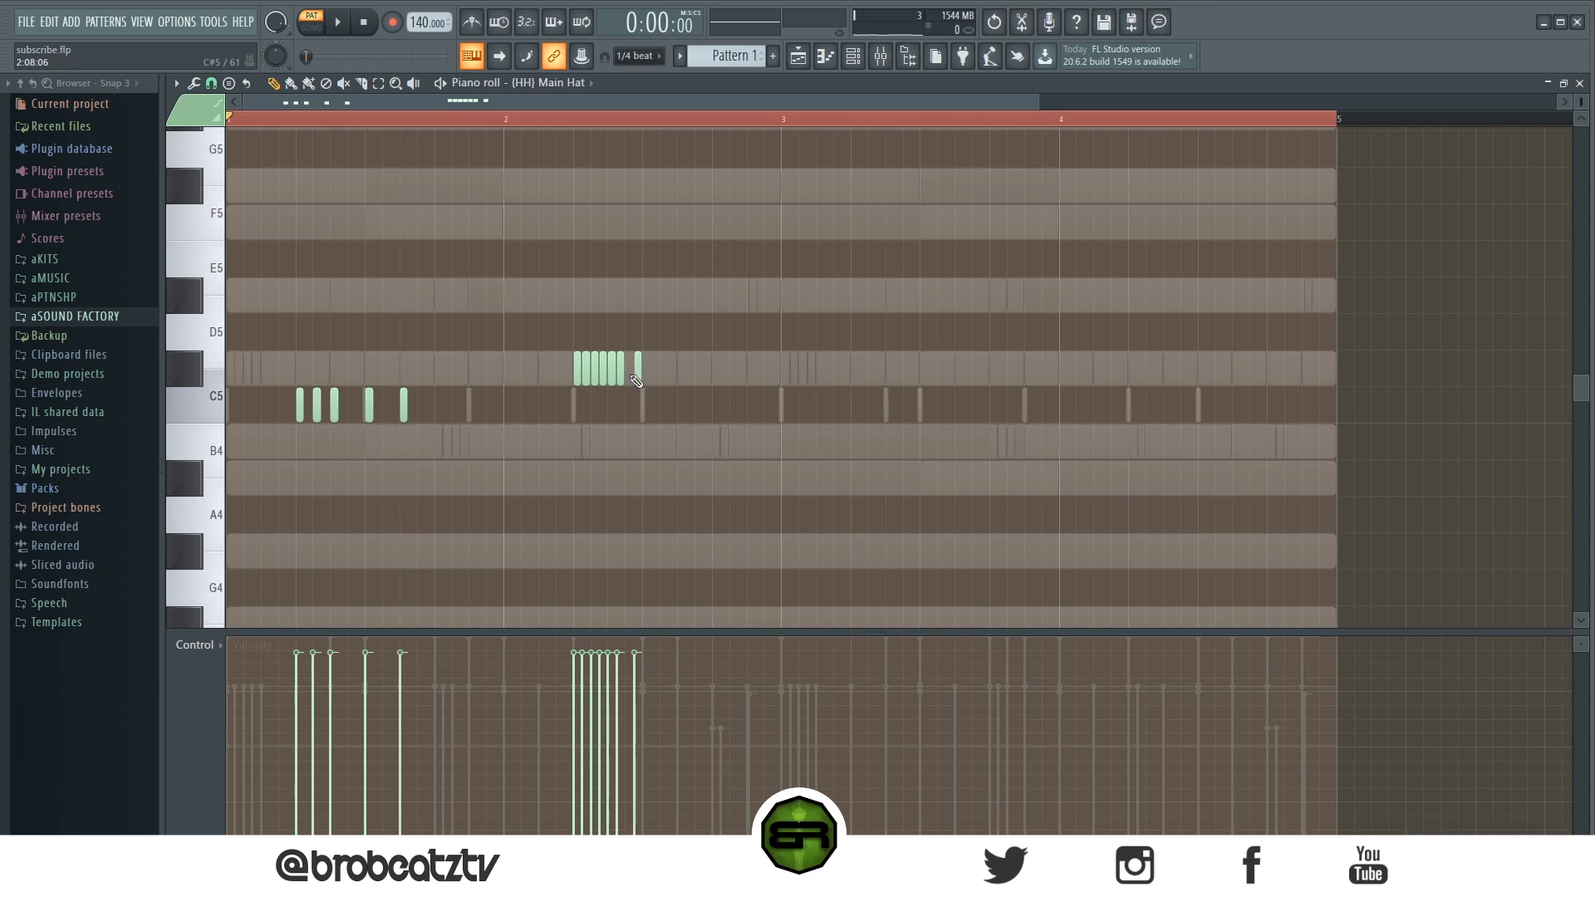
- Add a short C#5 Main Hat note on beat 3.5 of bar 2 and play the pattern
left_click(679, 378)
key("ctrl+z")
left_click(681, 378)
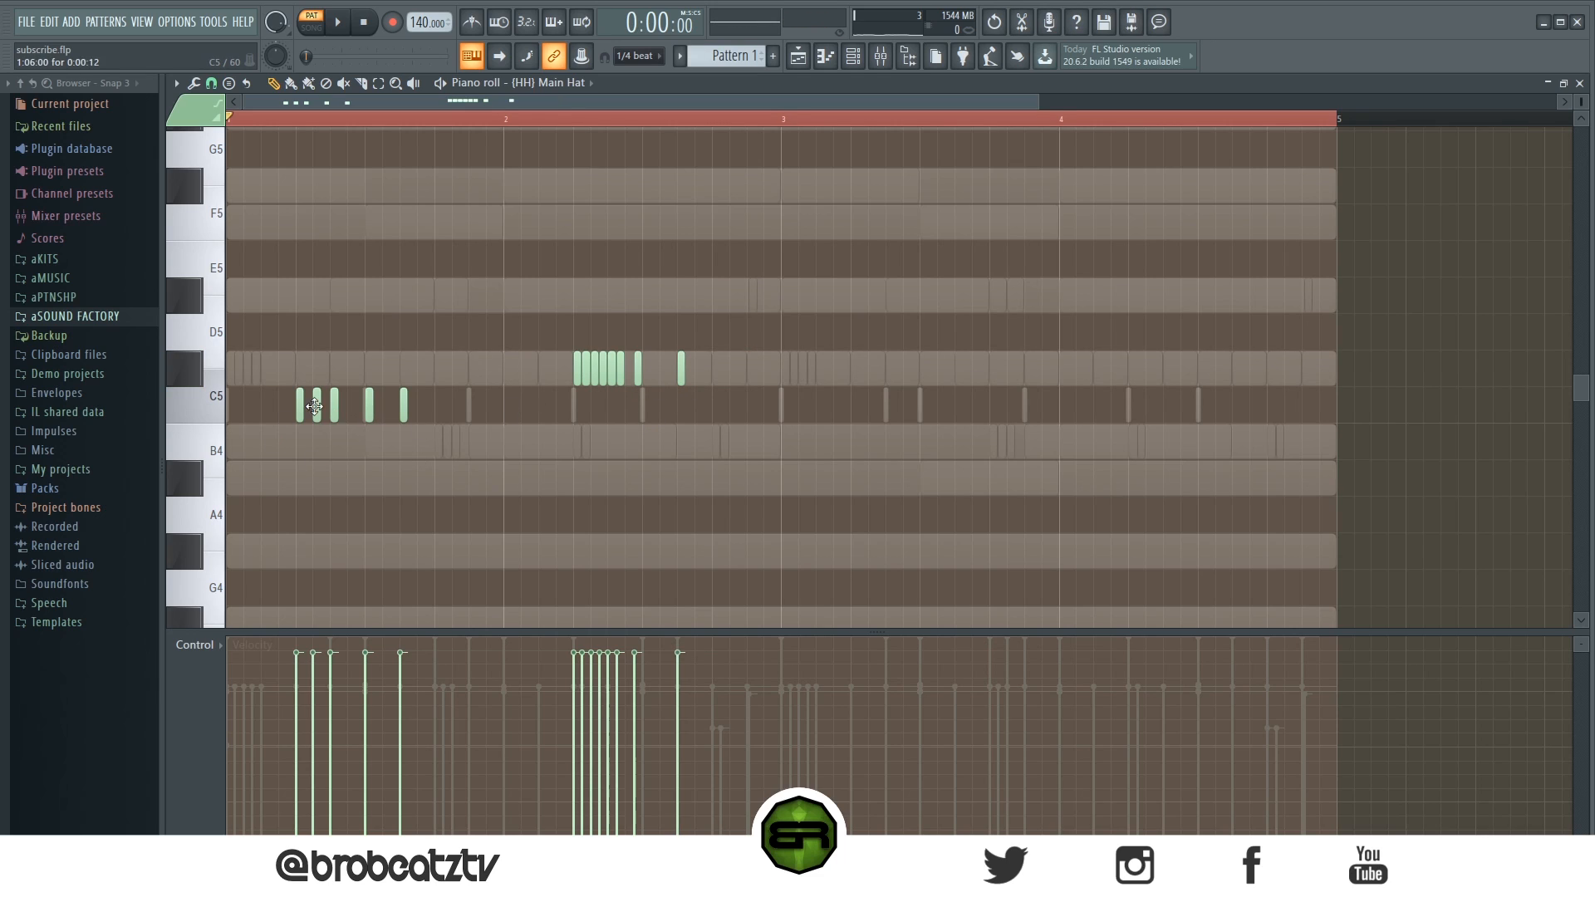
key("space")
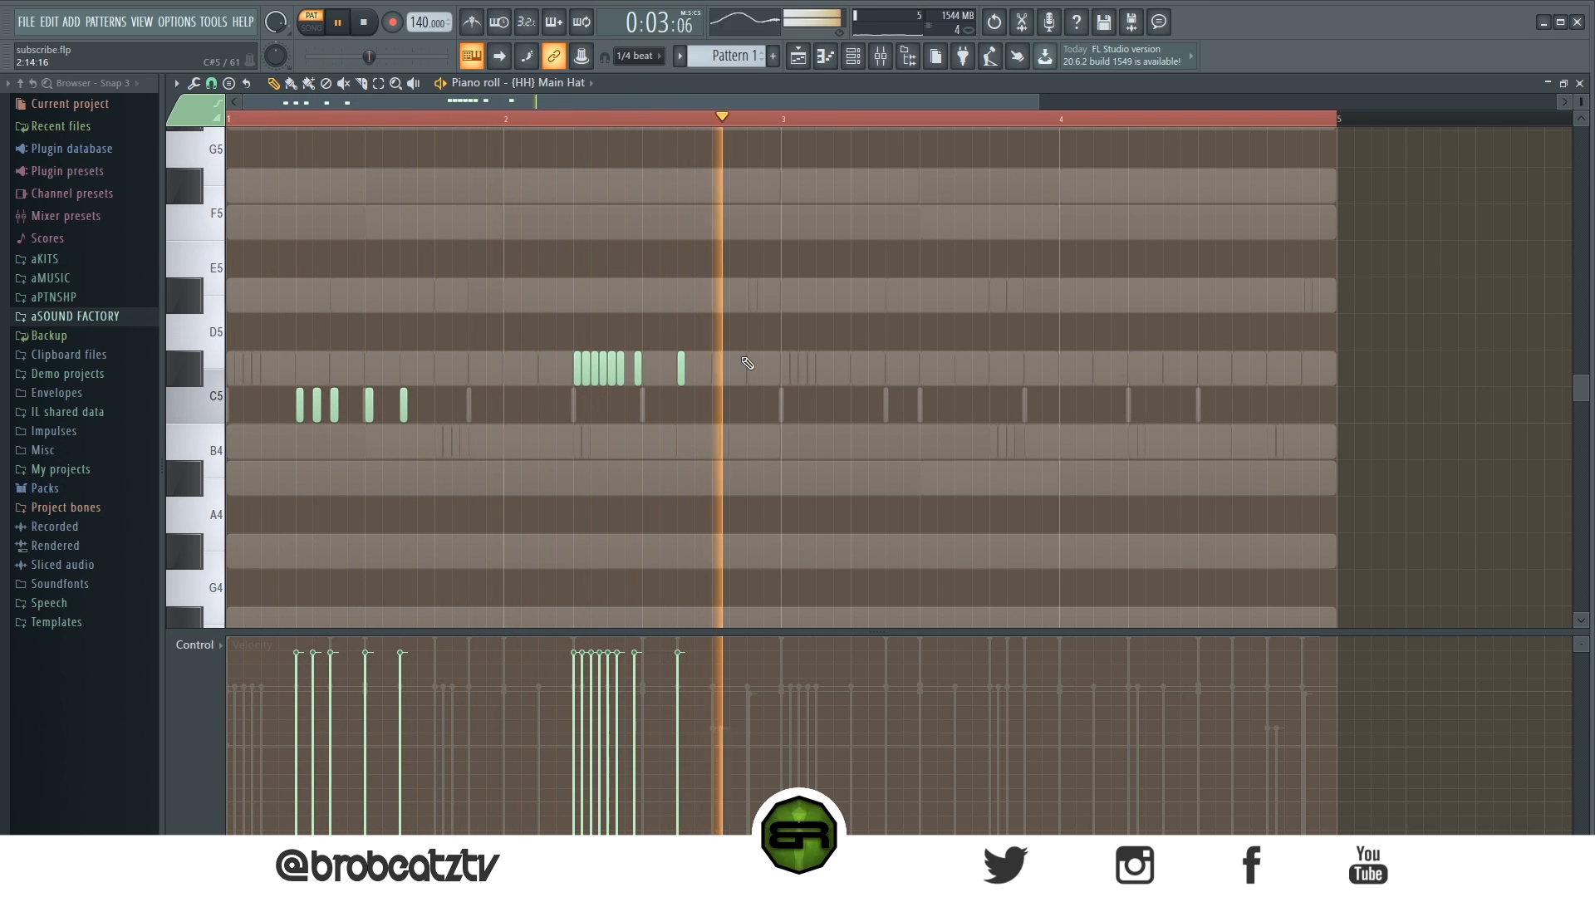
- Add another short C#5 note on beat 4.5 of bar 2 and stop playback
left_click(747, 368)
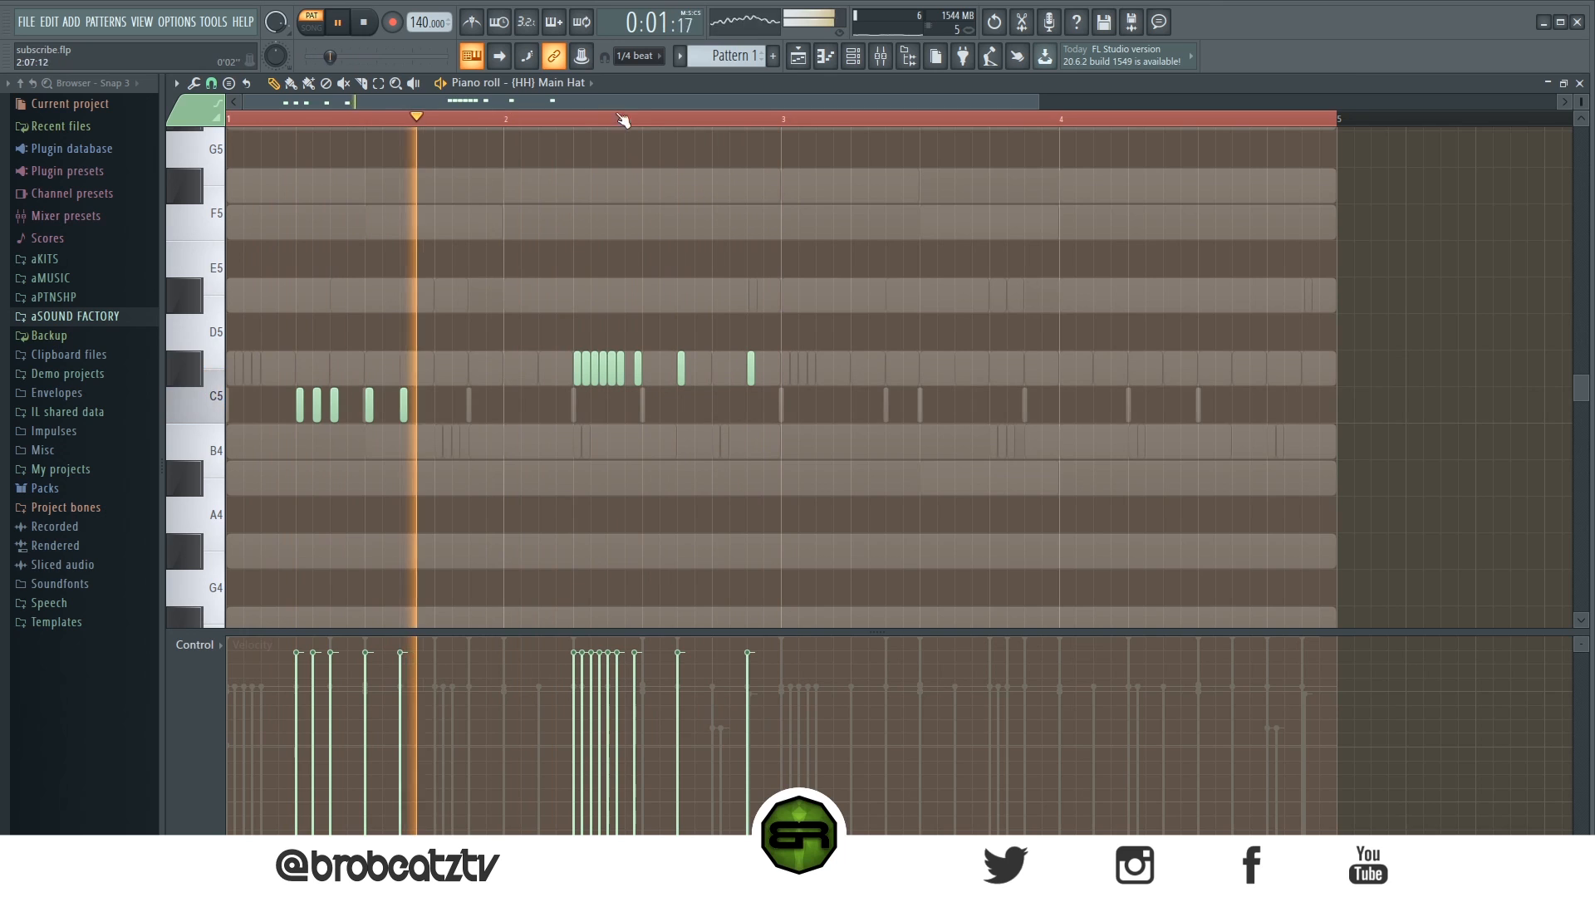
scroll(619, 117, "up", 1)
scroll(618, 117, "up", 2)
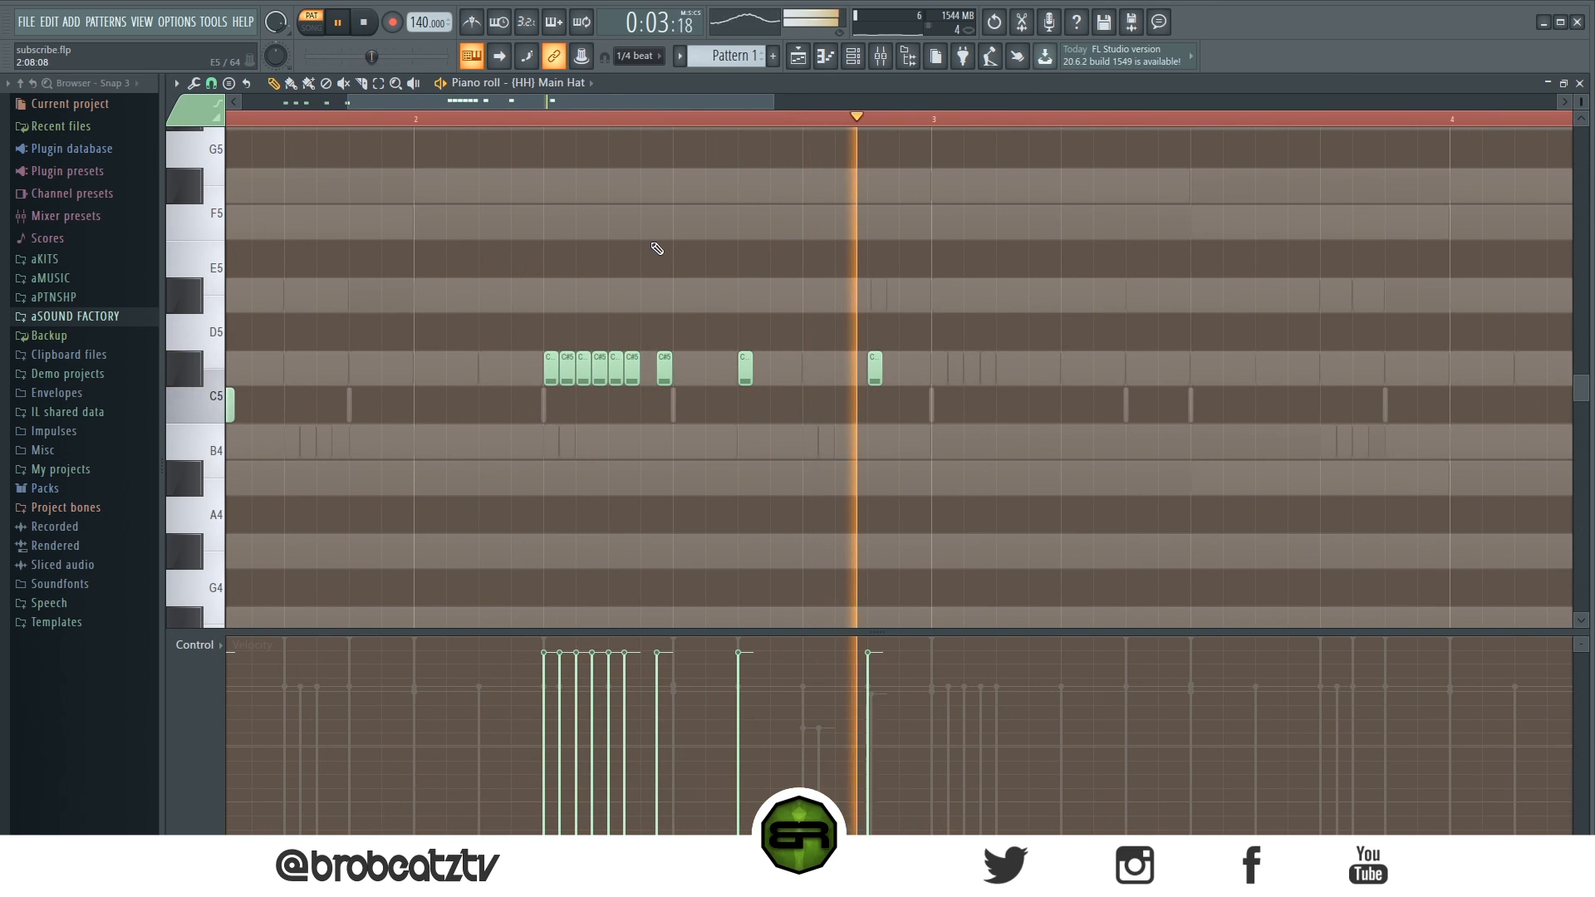
key("space")
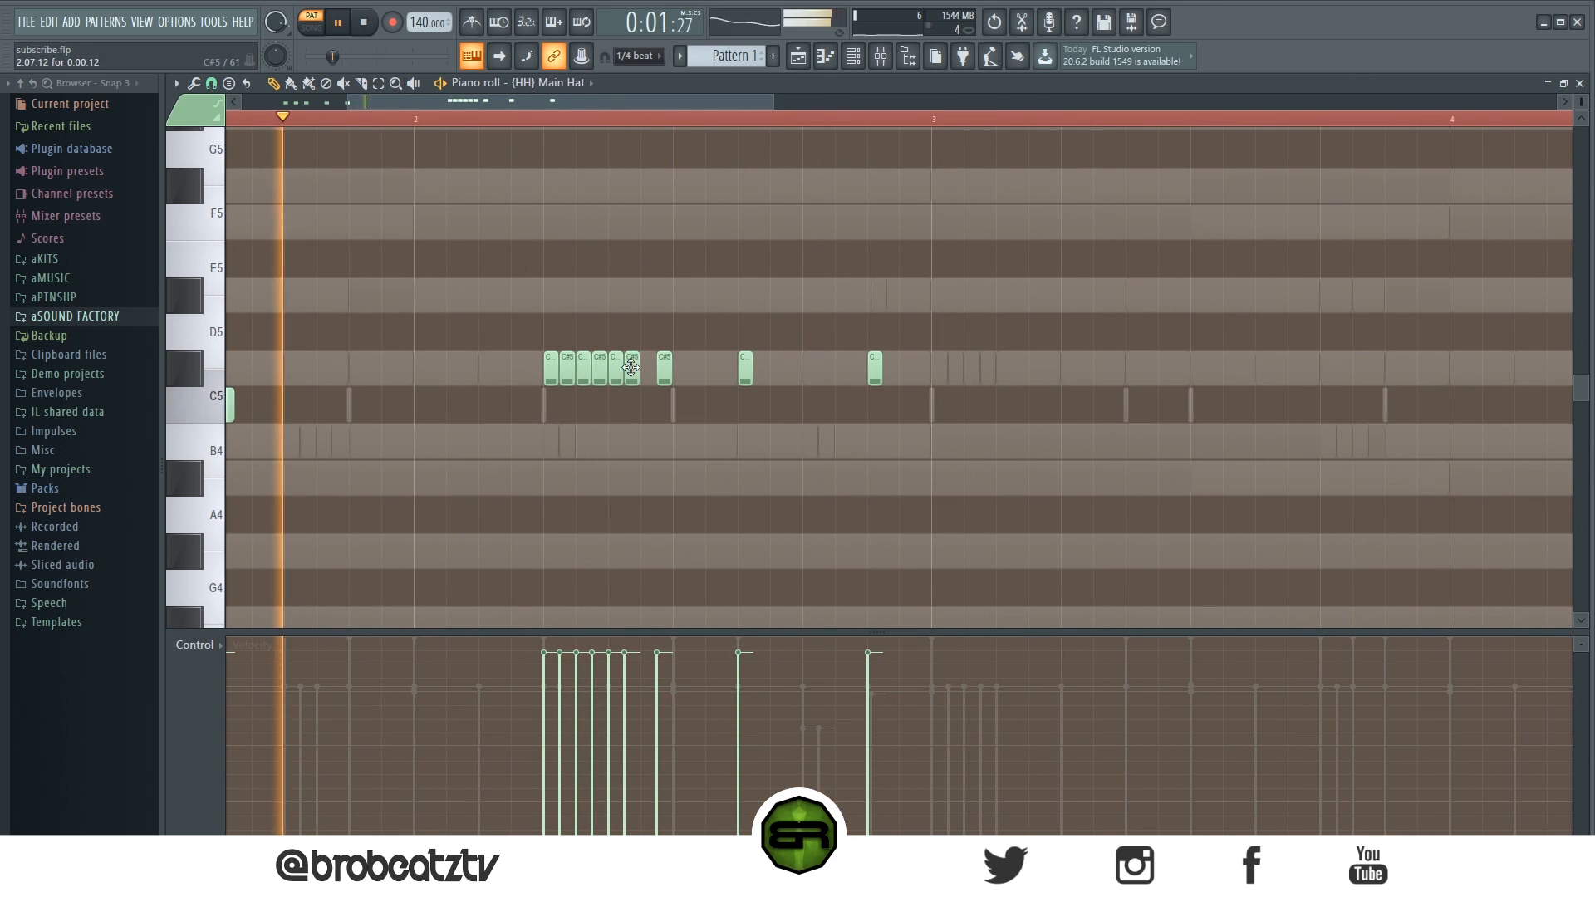
- Move the last C#5 roll note onto beat 3 of bar 2
left_click_drag(630, 381, 679, 376)
scroll(576, 132, "down", 2)
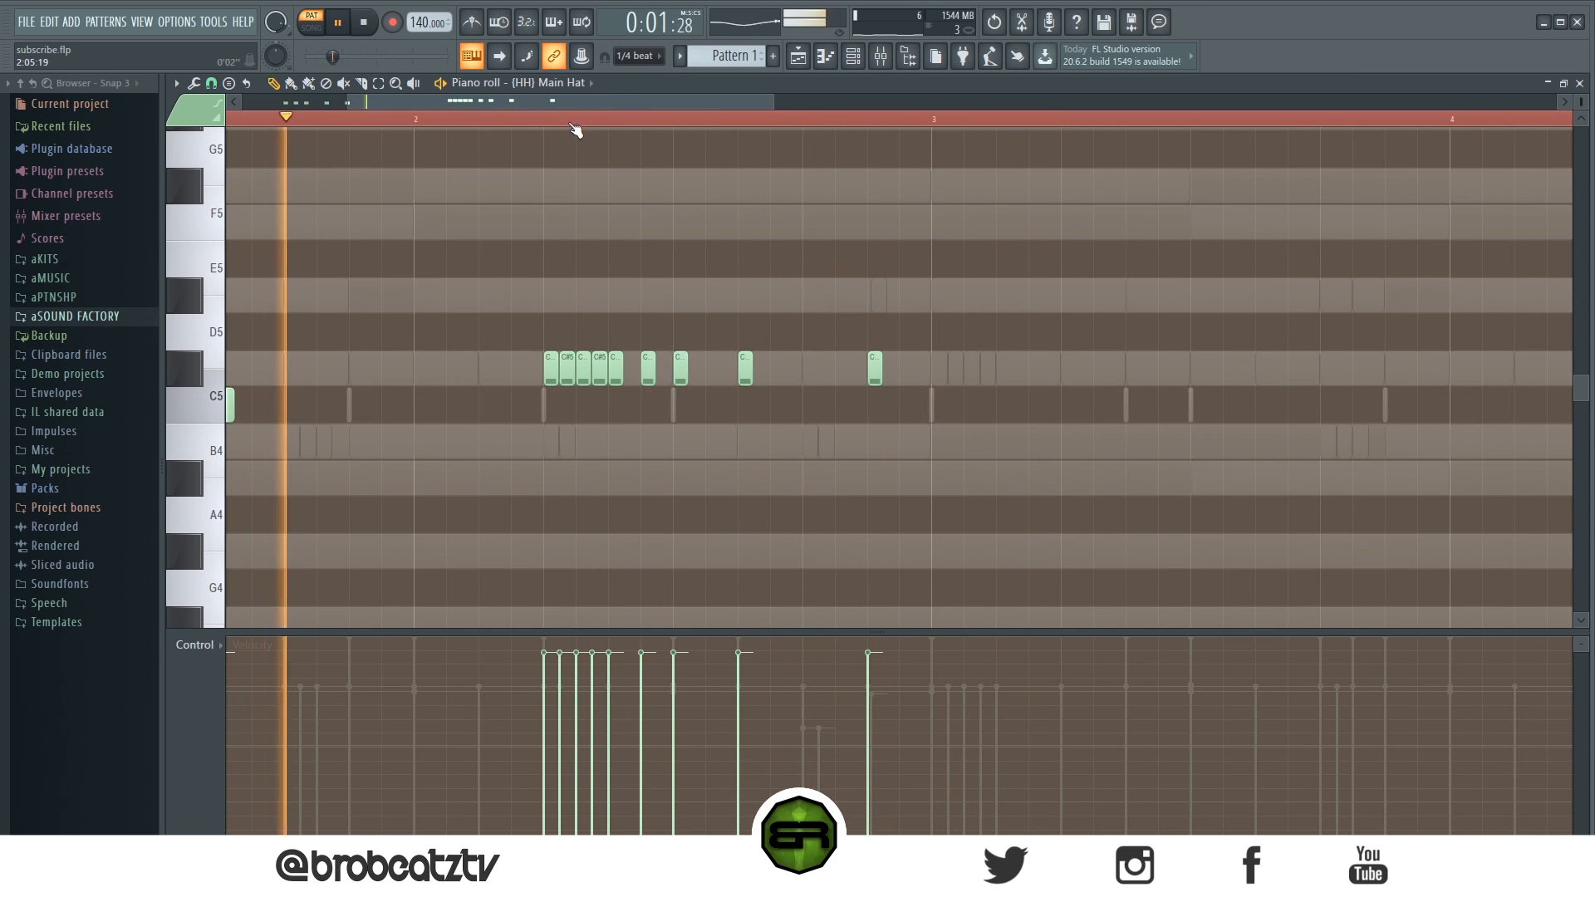
key("space")
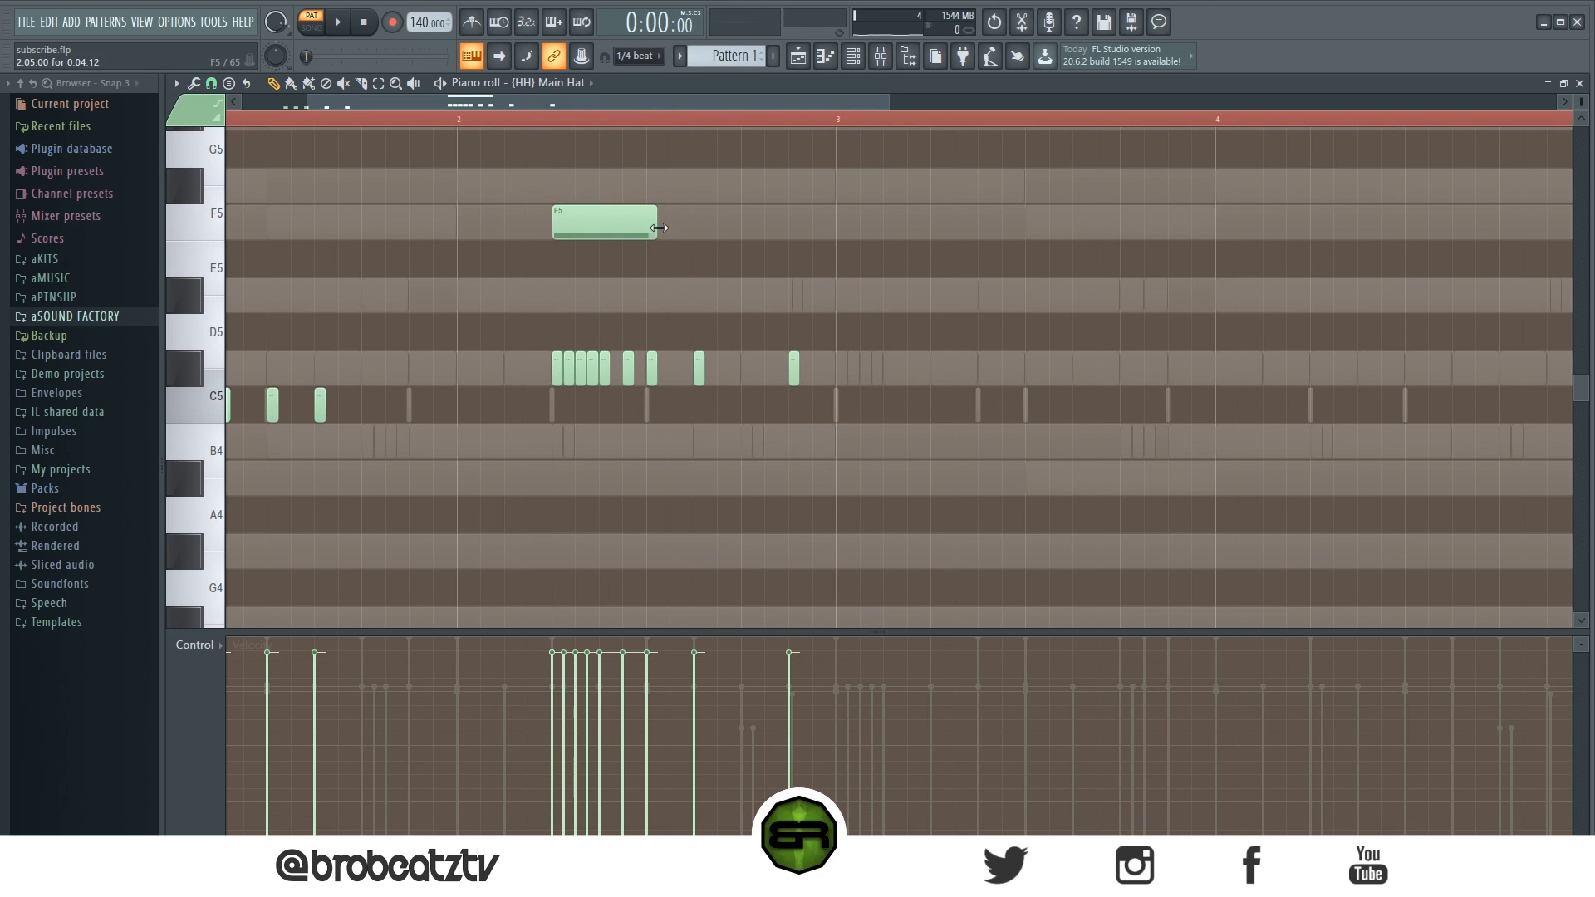
- Try quantizing all hi-hat notes, then undo it
key("ctrl+a")
key("ctrl+q")
left_click(687, 247, "ctrl")
key("ctrl+alt+z")
key("ctrl+alt+z")
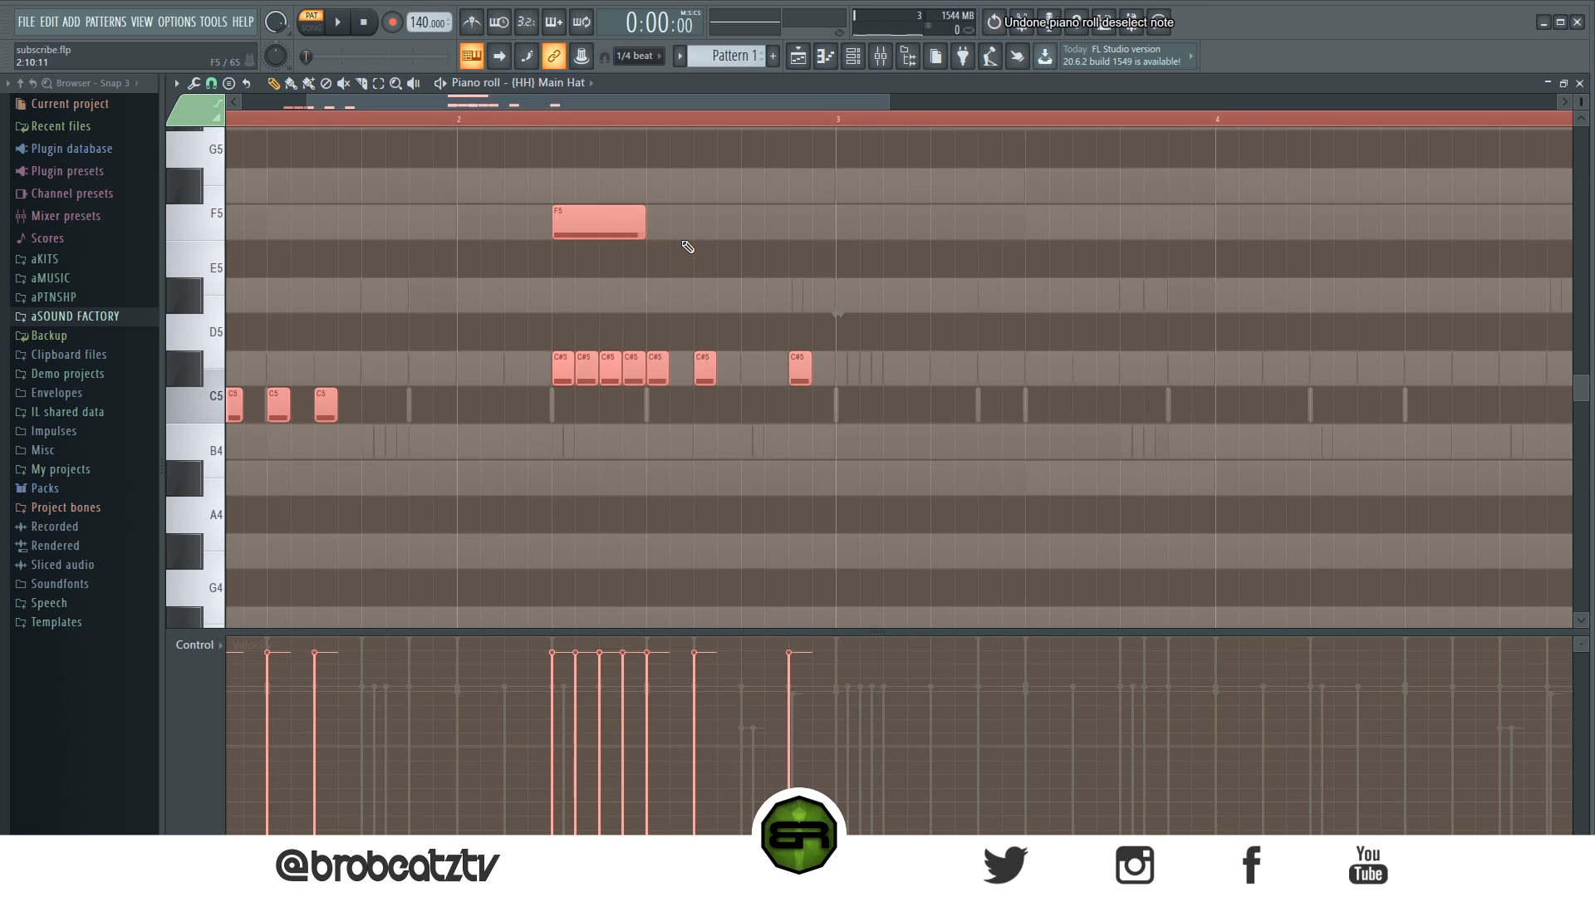
left_click(623, 266, "ctrl")
left_click(90, 106)
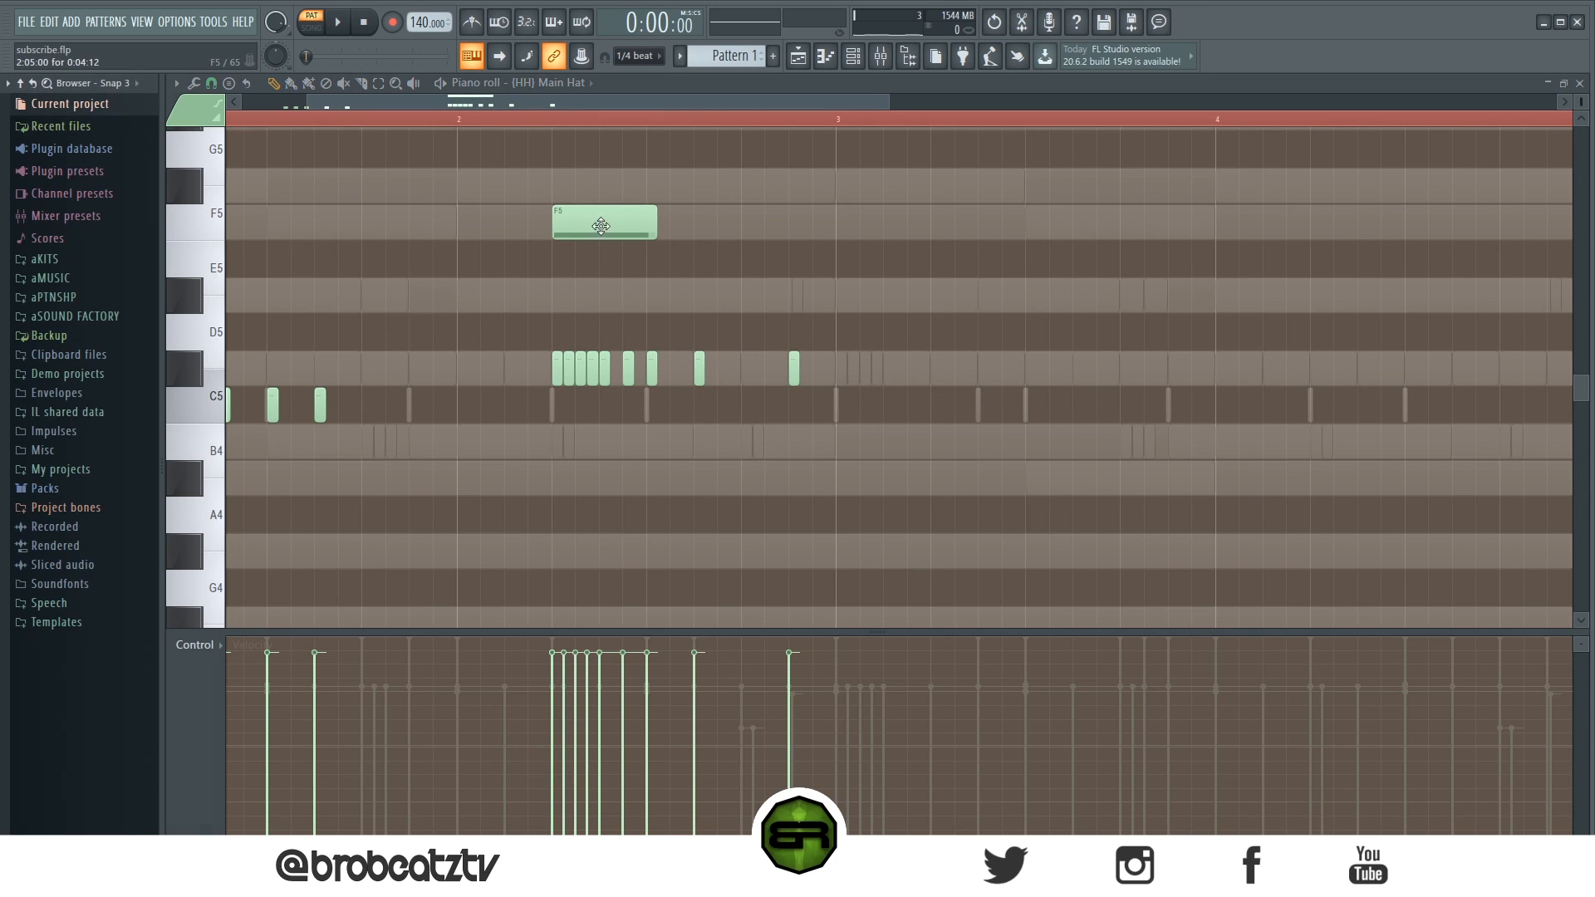
- Trim the F5 note on beat 2 of bar 2 to one beat and chop it into a roll with the Chopper tool
left_click_drag(674, 222, 628, 241)
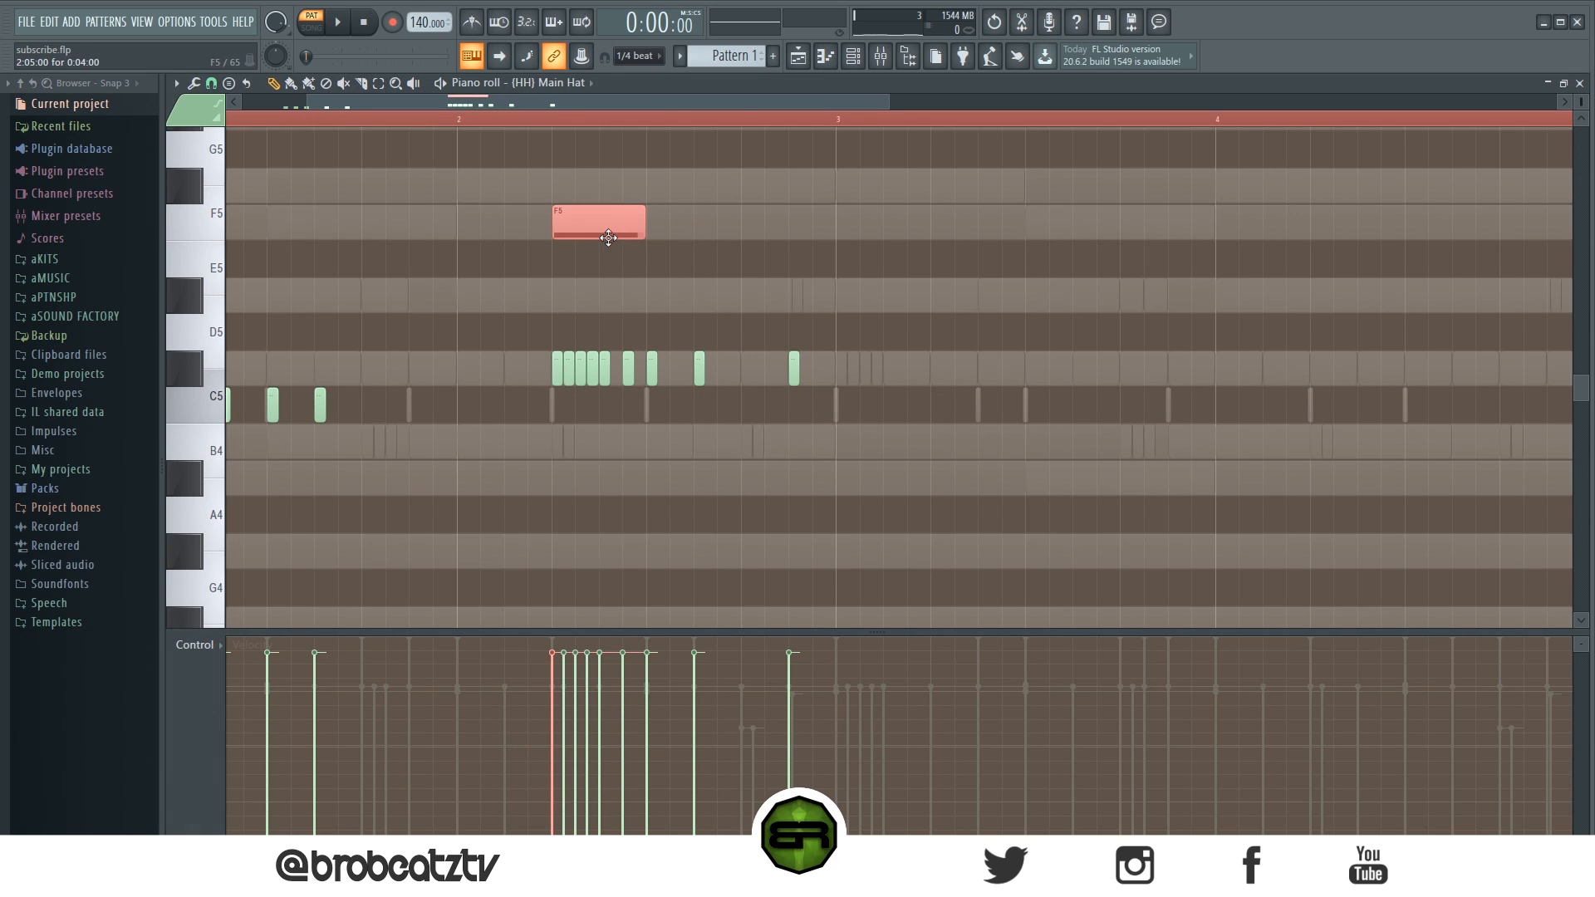
key("alt+u")
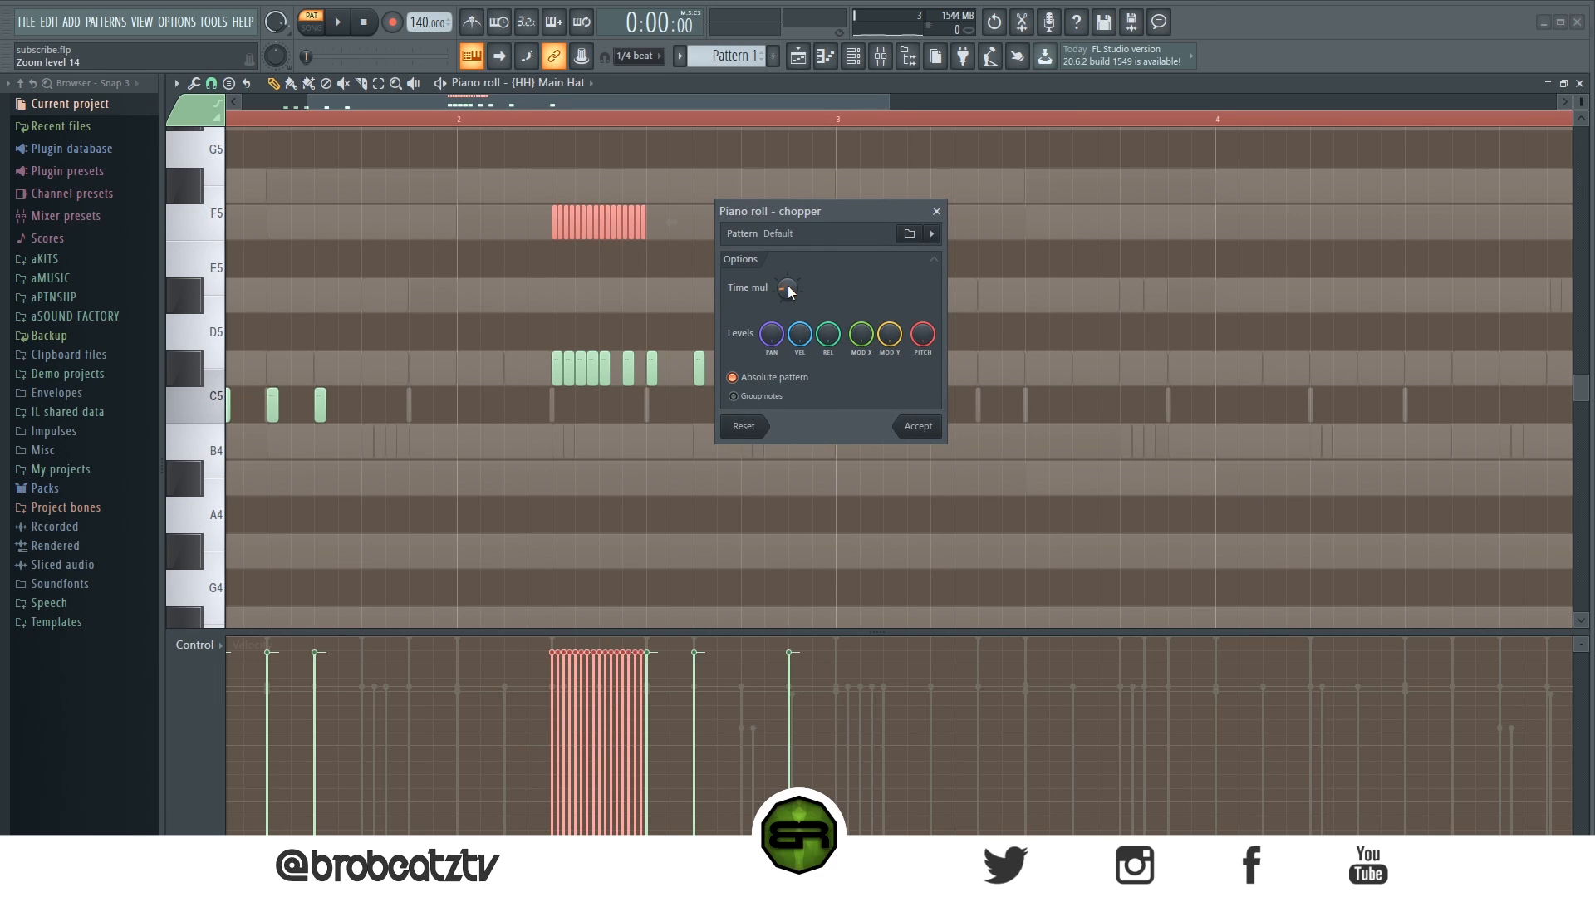
left_click(915, 423)
- Shorten the F5 roll to about half a beat by removing its later notes
left_click_drag(641, 184, 513, 272)
scroll(687, 249, "down", 5)
key("ctrl+a")
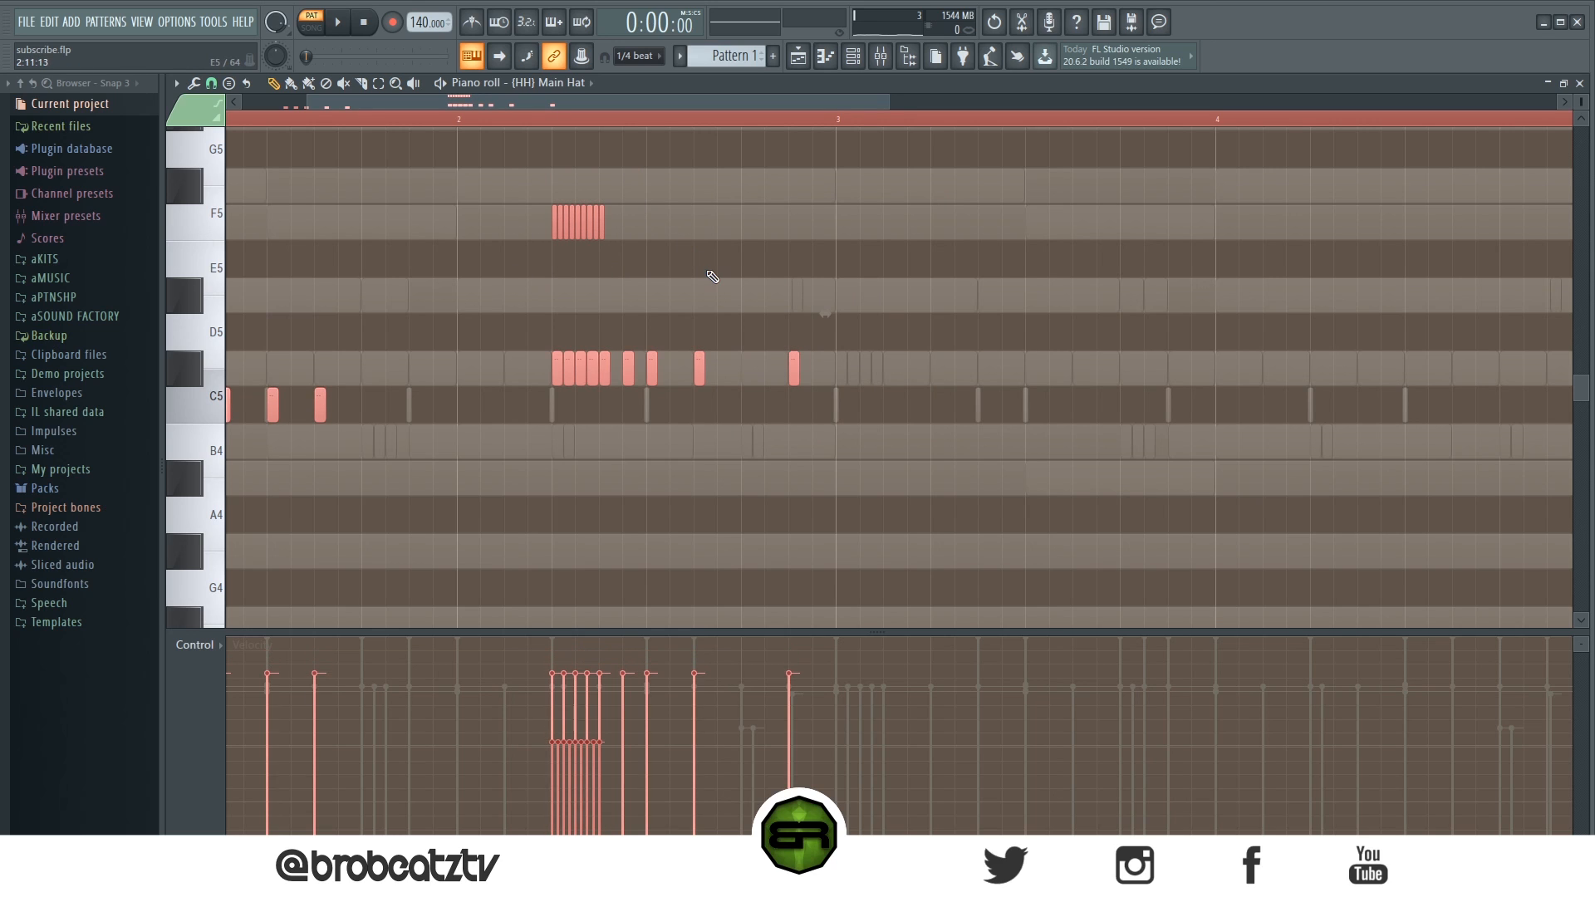
- Play back the hi-hat pattern to review the new rolls
key("ctrl+d")
key("space")
scroll(621, 124, "down", 3)
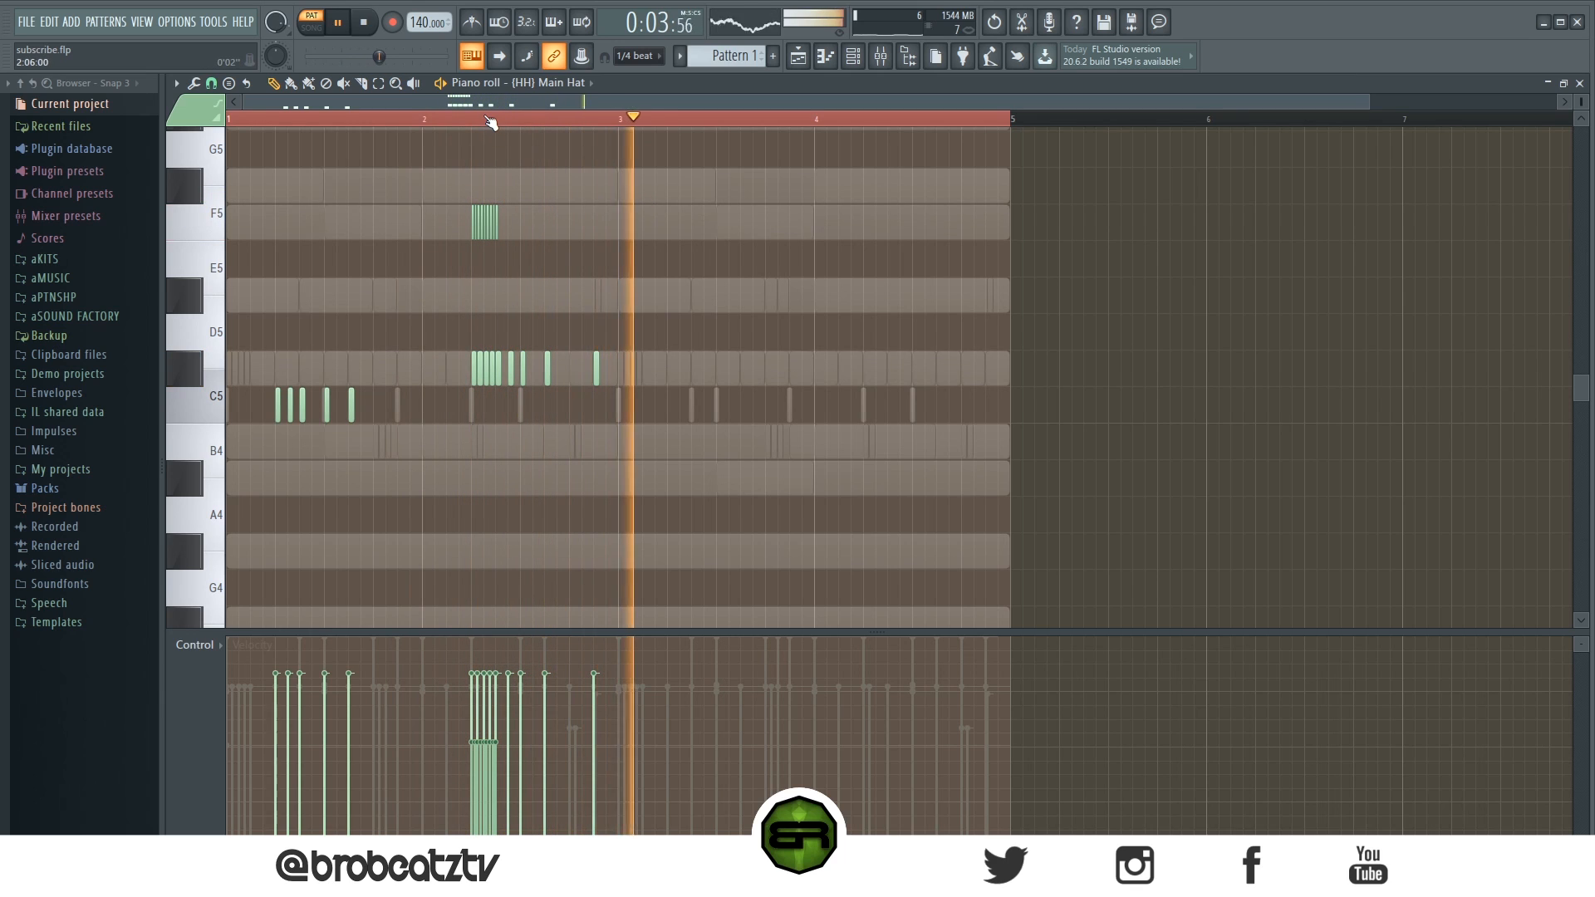
scroll(492, 125, "up", 3)
left_click_drag(569, 147, 428, 249)
scroll(510, 237, "up", 1)
key("space")
key("space")
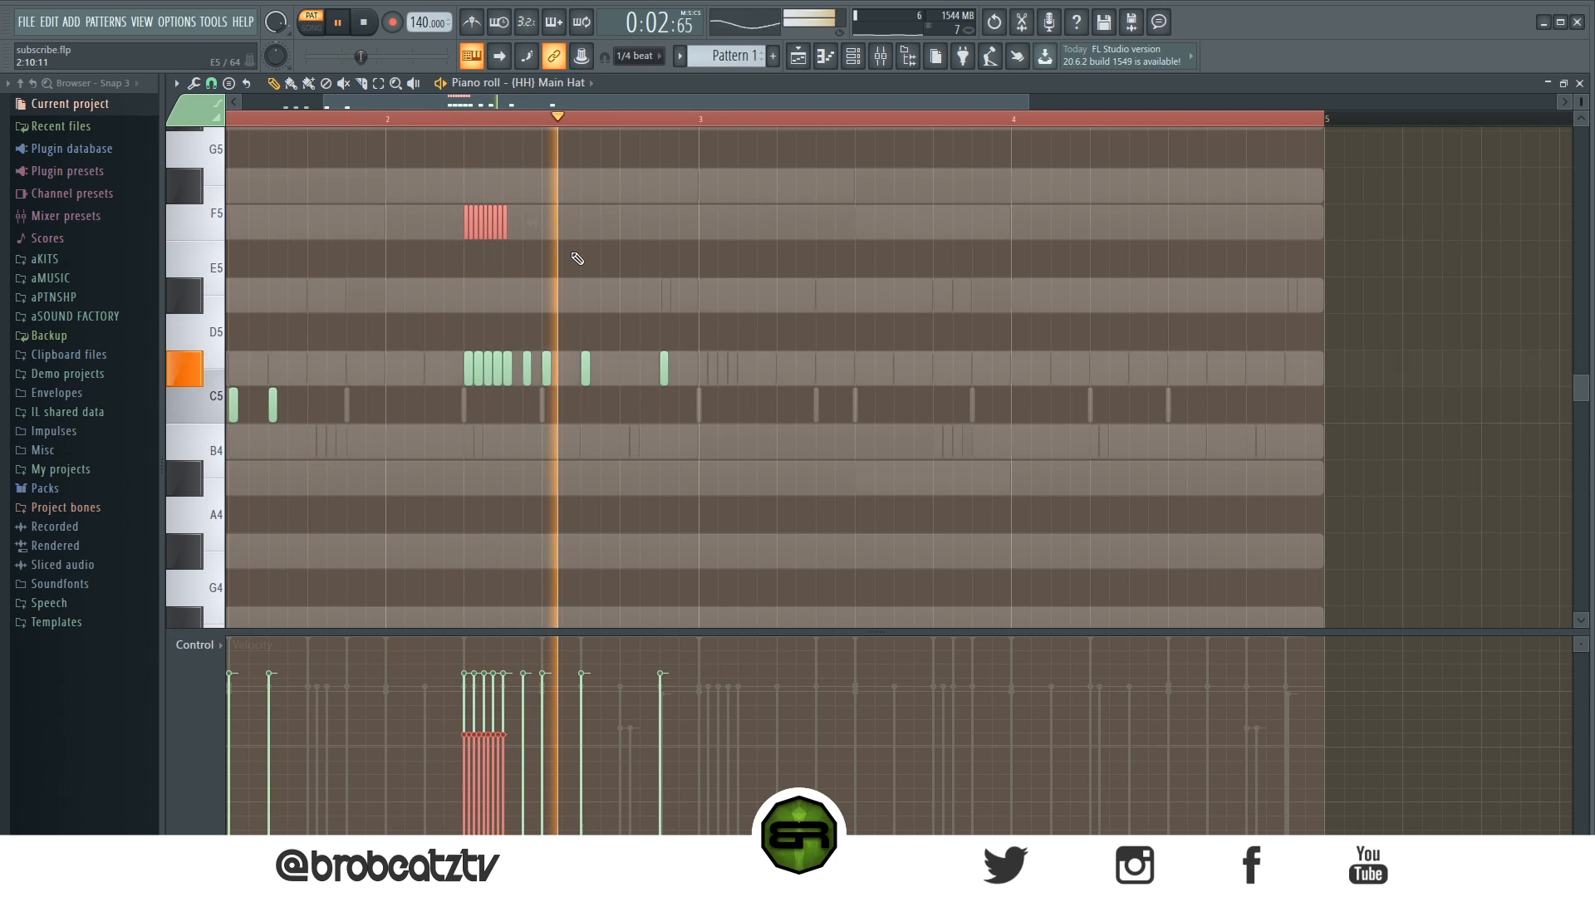
scroll(586, 251, "up", 1)
key("space")
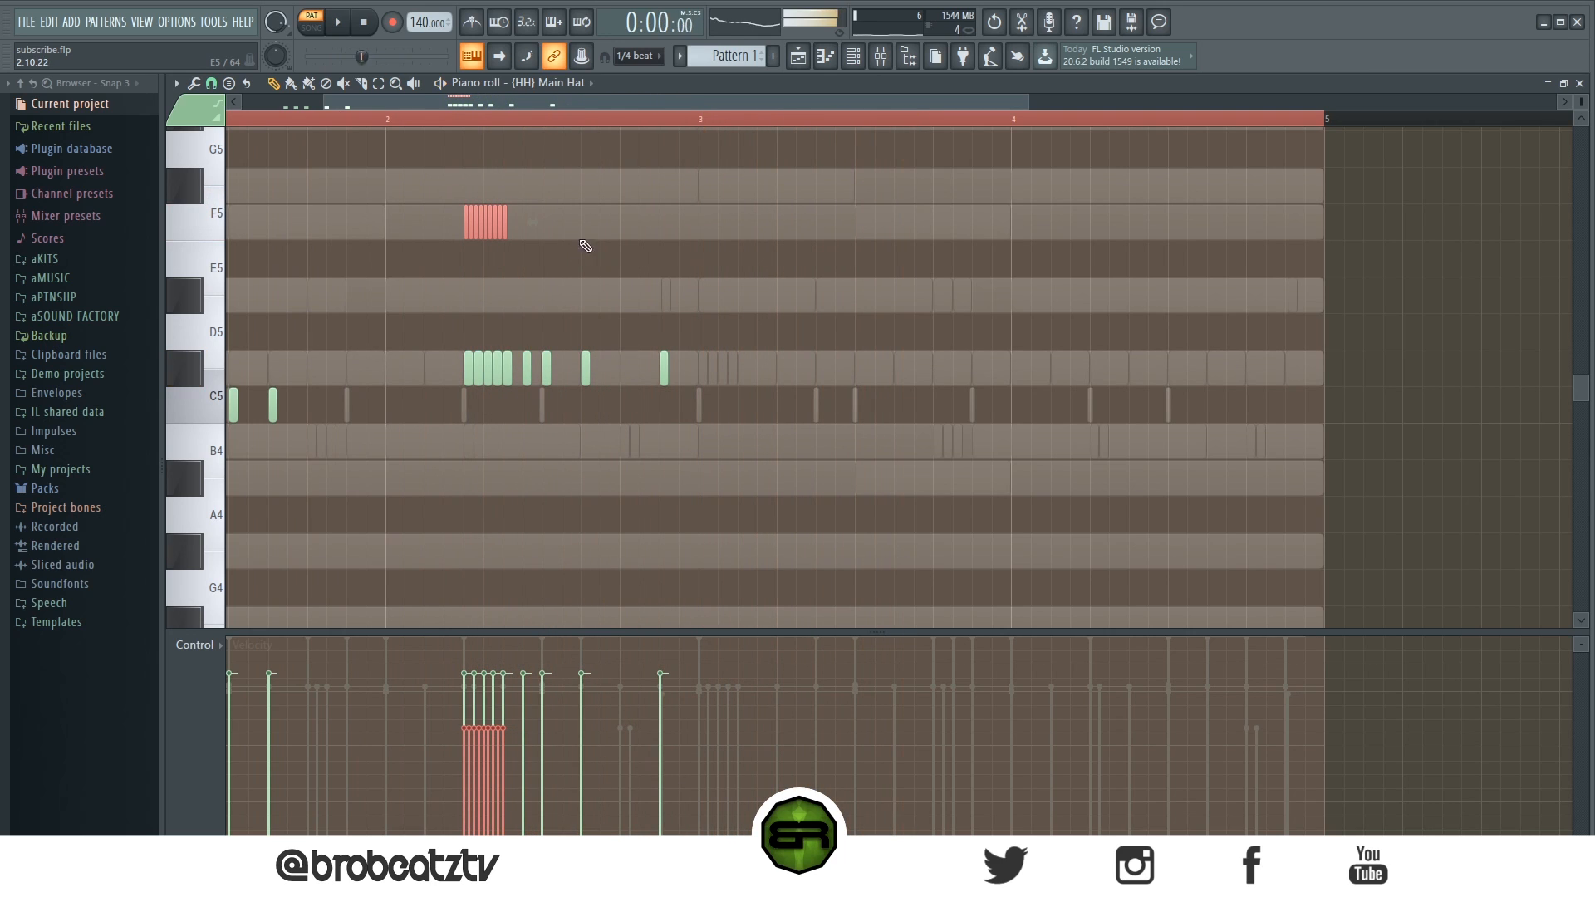
- Select all hi-hat notes and duplicate bars 1–2 into bars 3–4
scroll(553, 96, "left", 2)
key("ctrl+a")
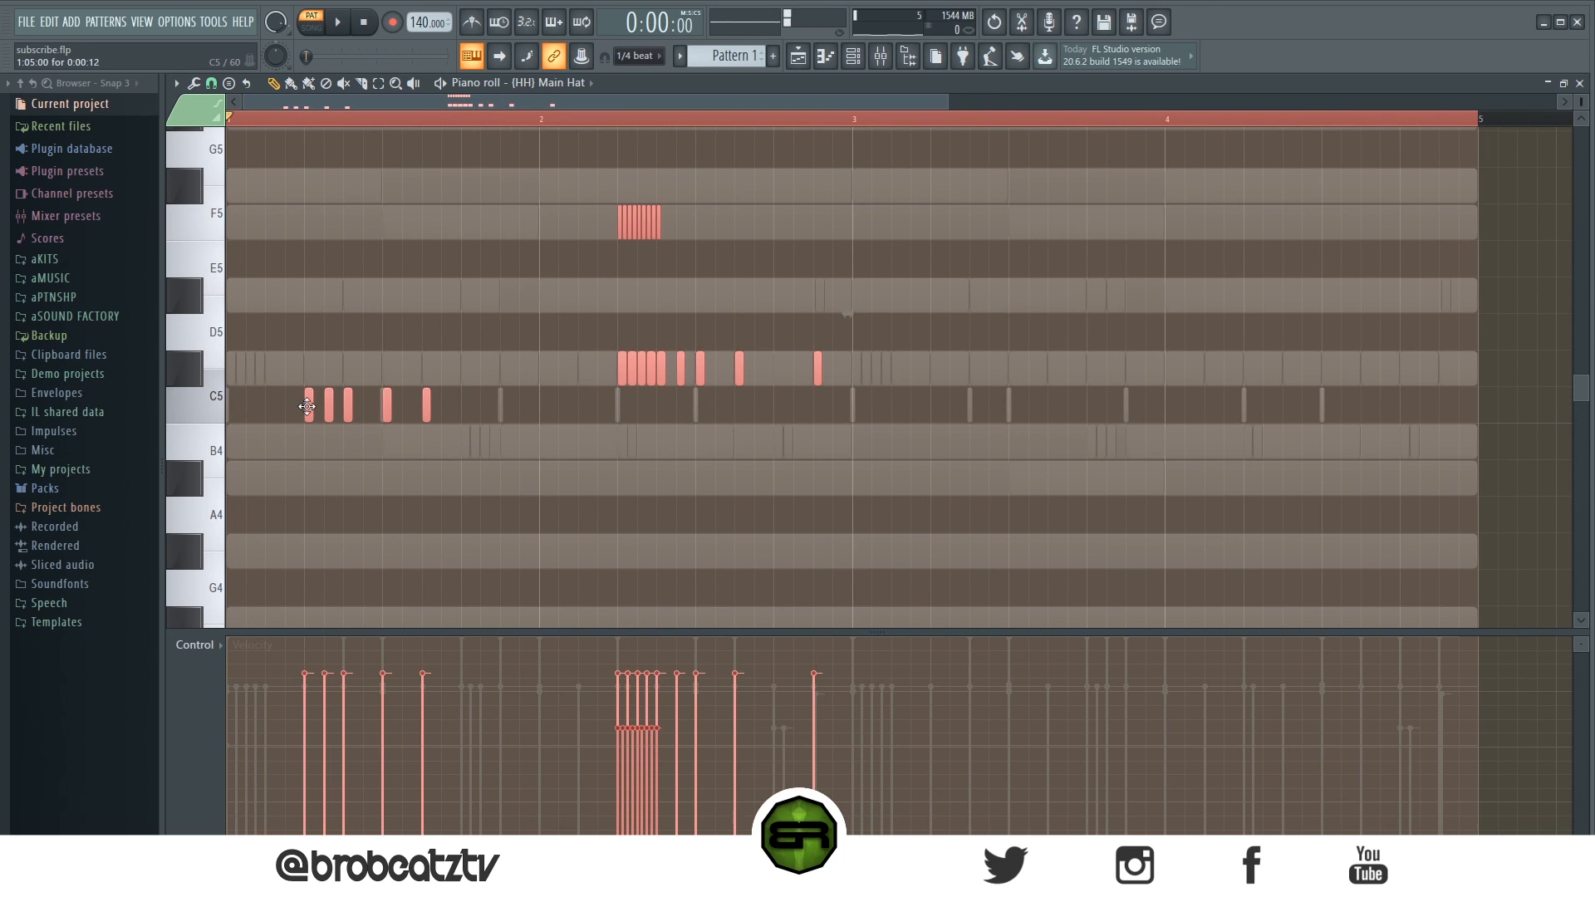
left_click_drag(310, 398, 937, 399)
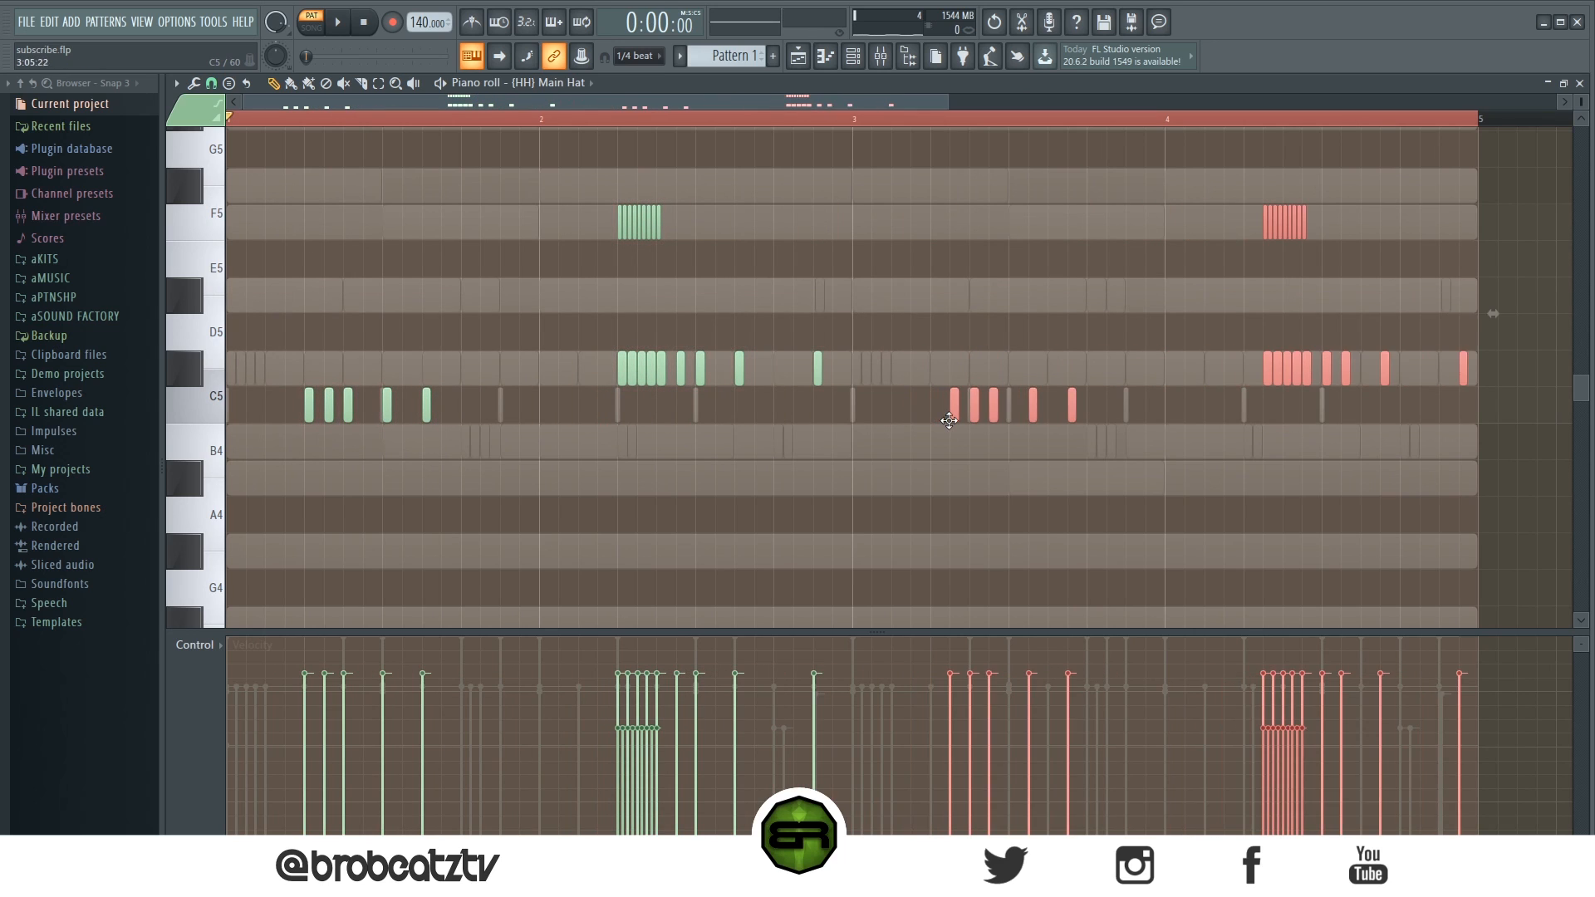
left_click(887, 521)
- Open the channel rack and add an [OP] Hiss hit on the first step
left_click(853, 57)
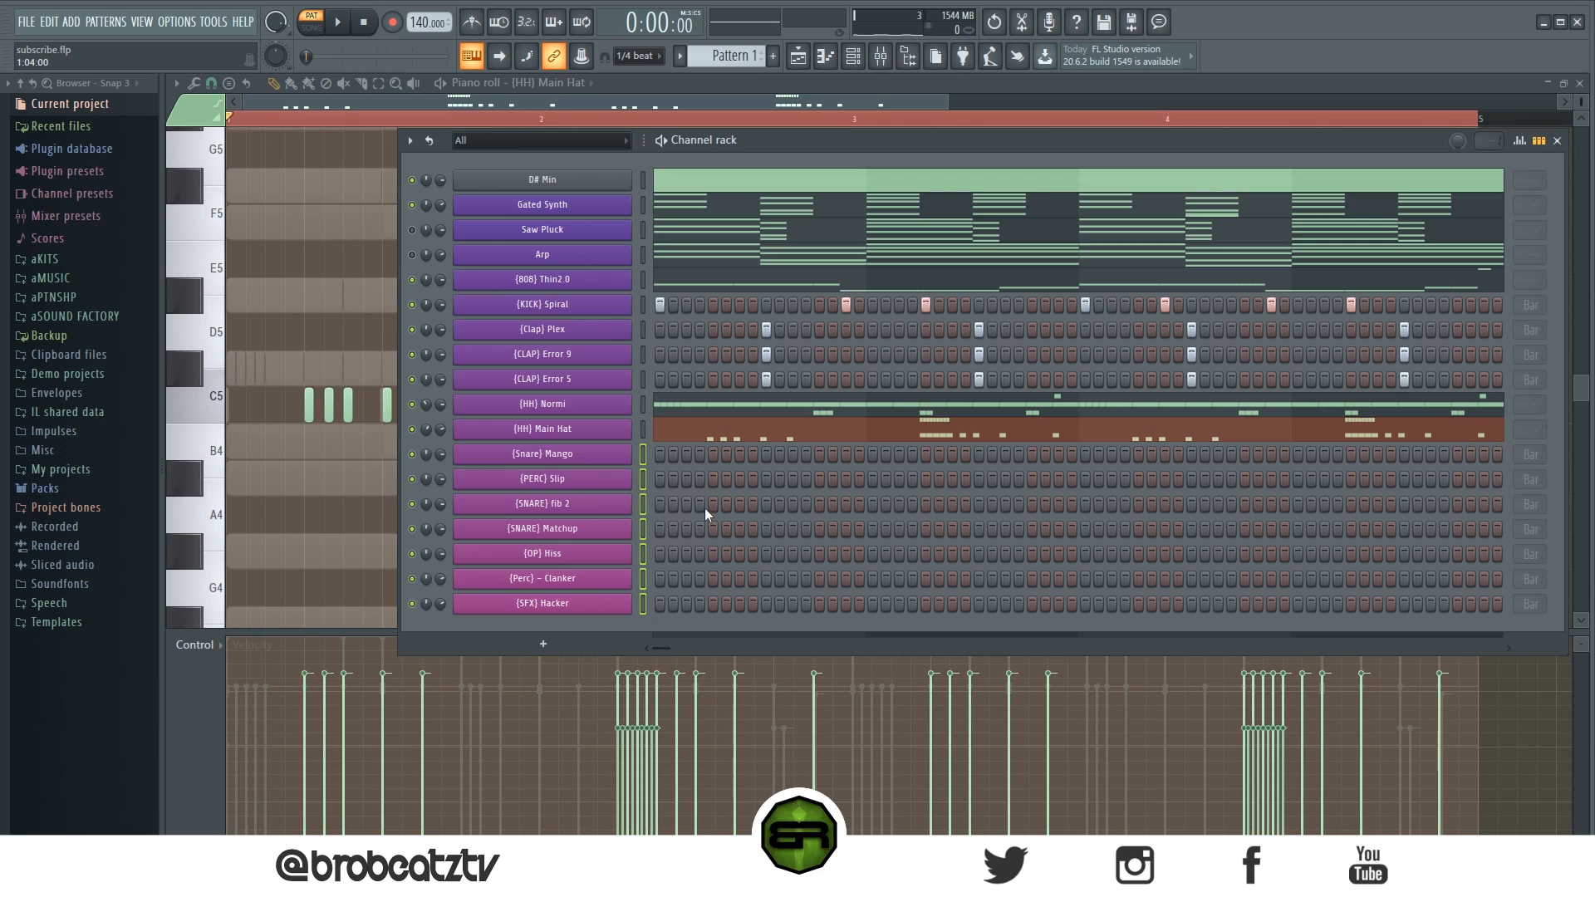
key("space")
left_click(664, 551)
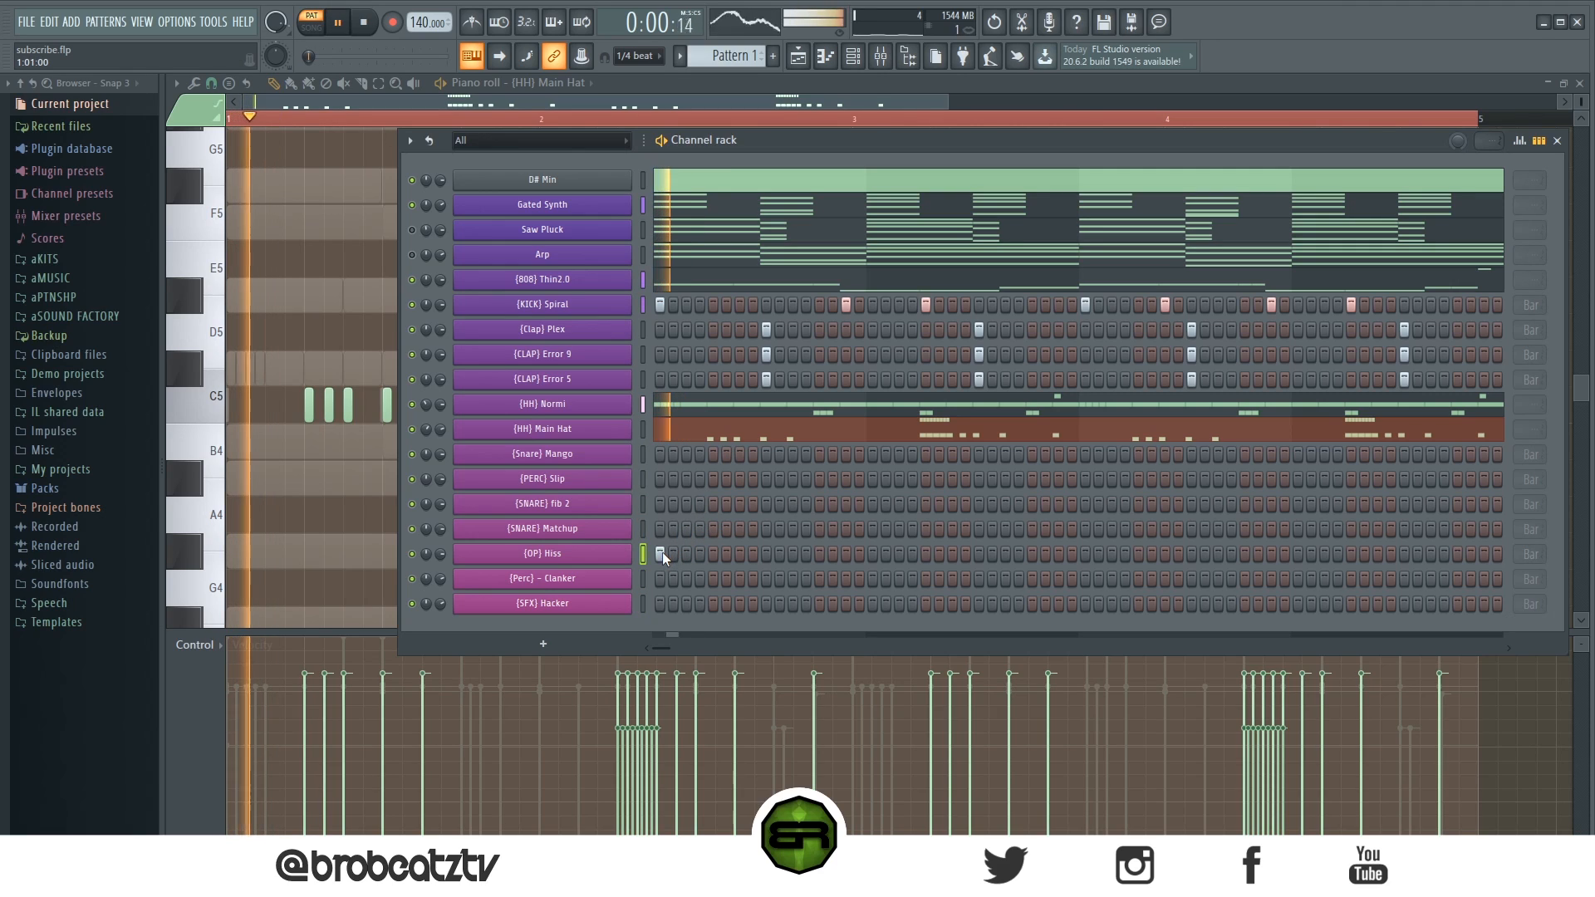
- Add a [PERC] Slip hit on step 3 while replaying the beat
key("space")
left_click(686, 482)
key("space")
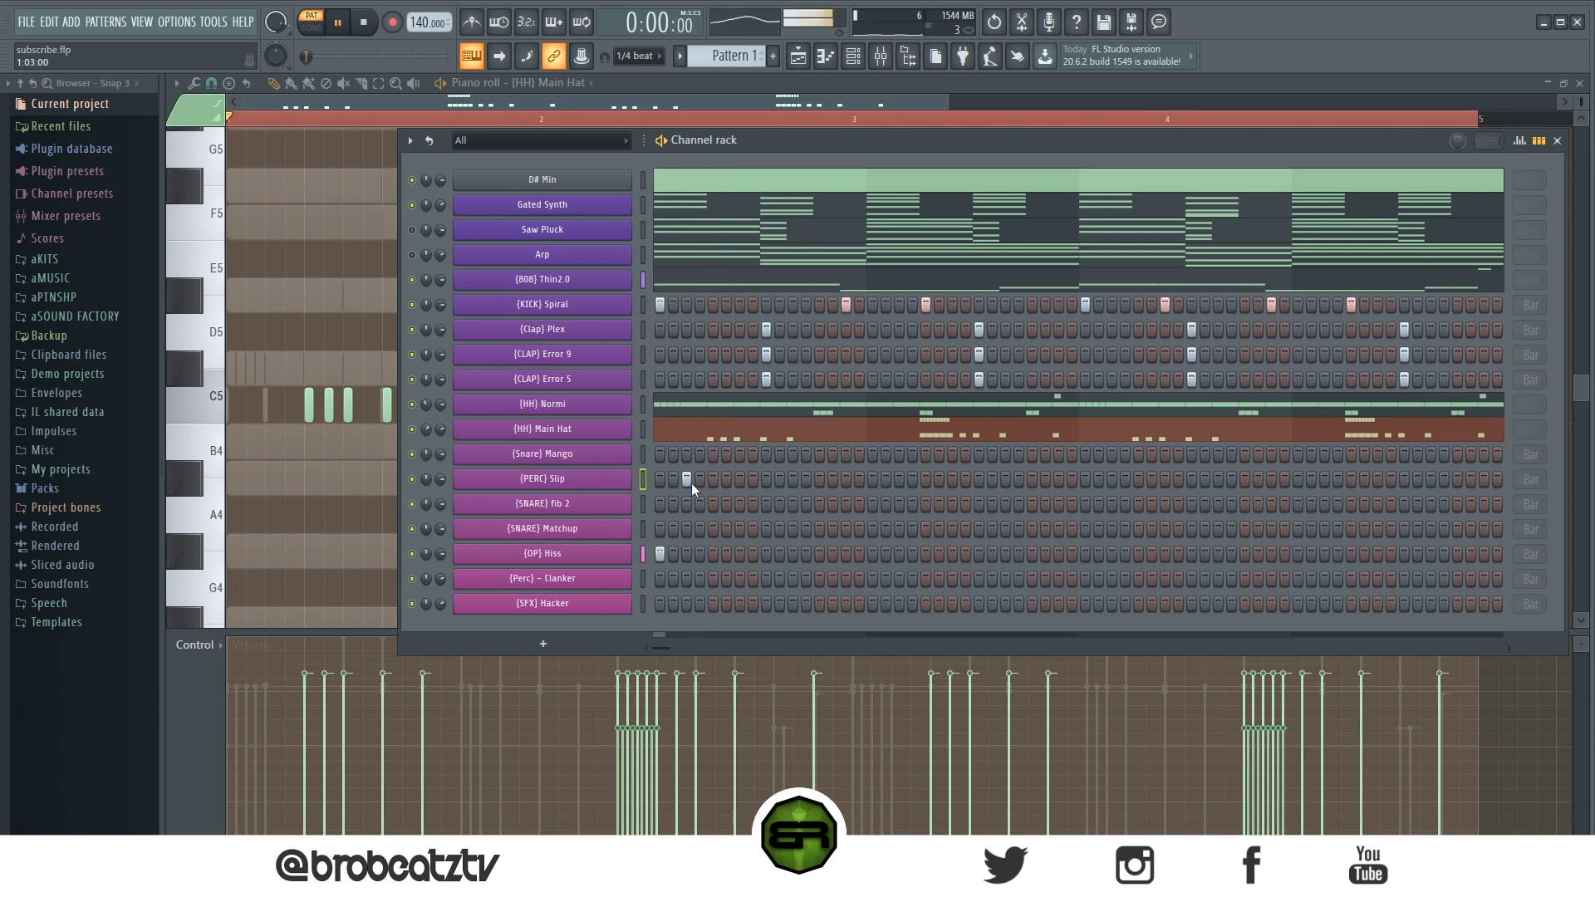
- Add single hits on the [SNARE] fib 2 and [SFX] Hacker rows in the first bar
left_click(739, 505)
left_click(713, 603)
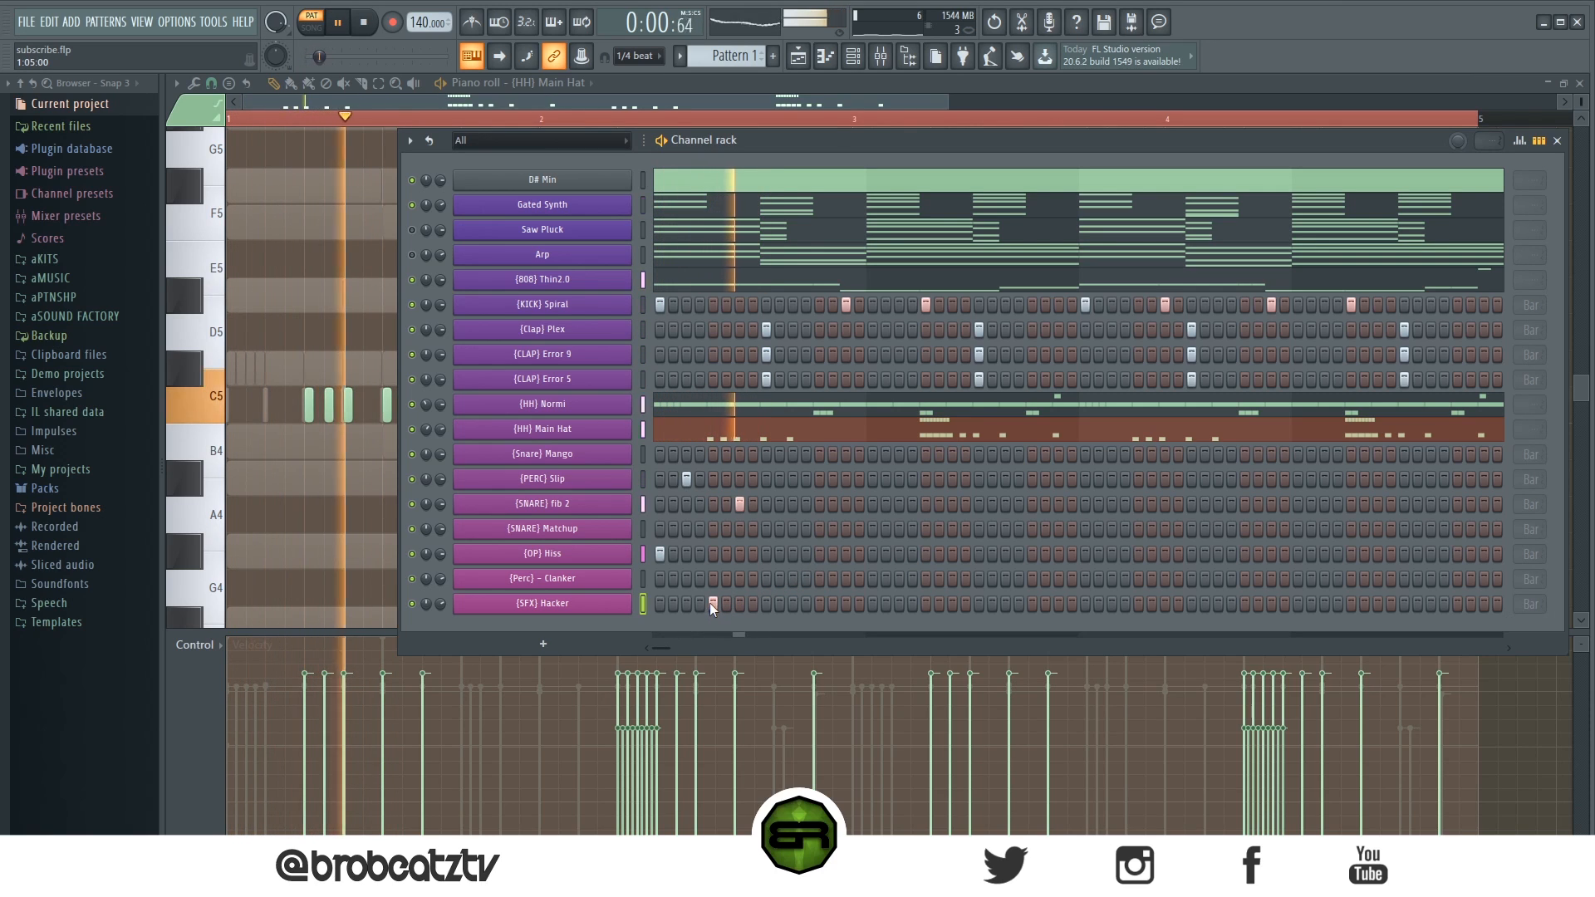
- Add two adjacent [SNARE] Matchup hits and a [PERC] Slip hit near the end of bar 1
left_click(820, 529)
left_click(832, 529)
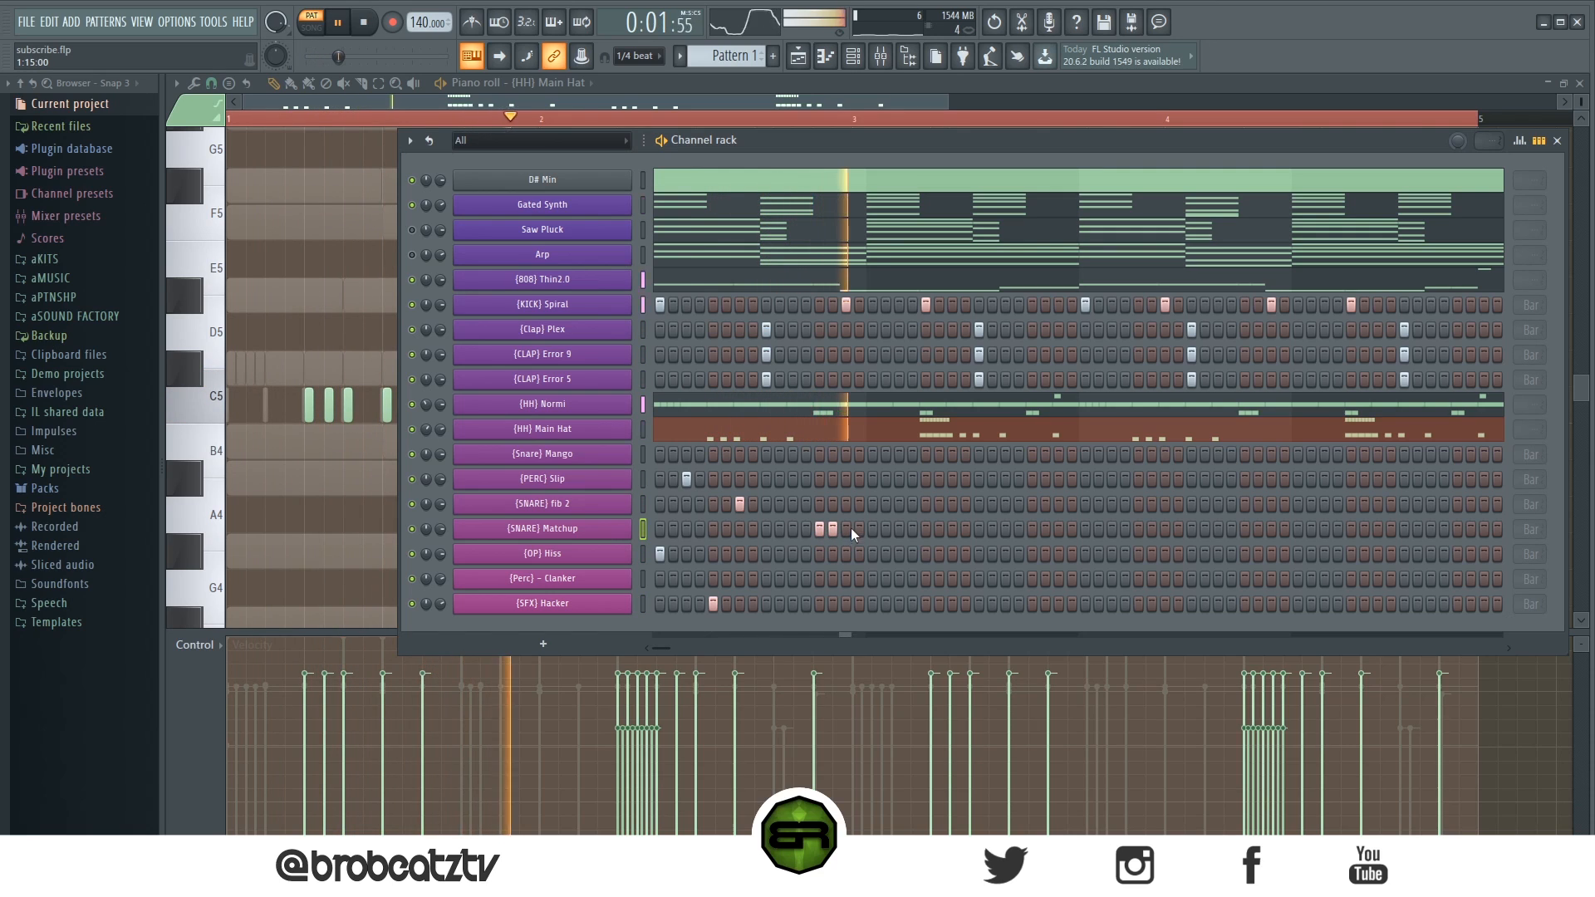
left_click(846, 479)
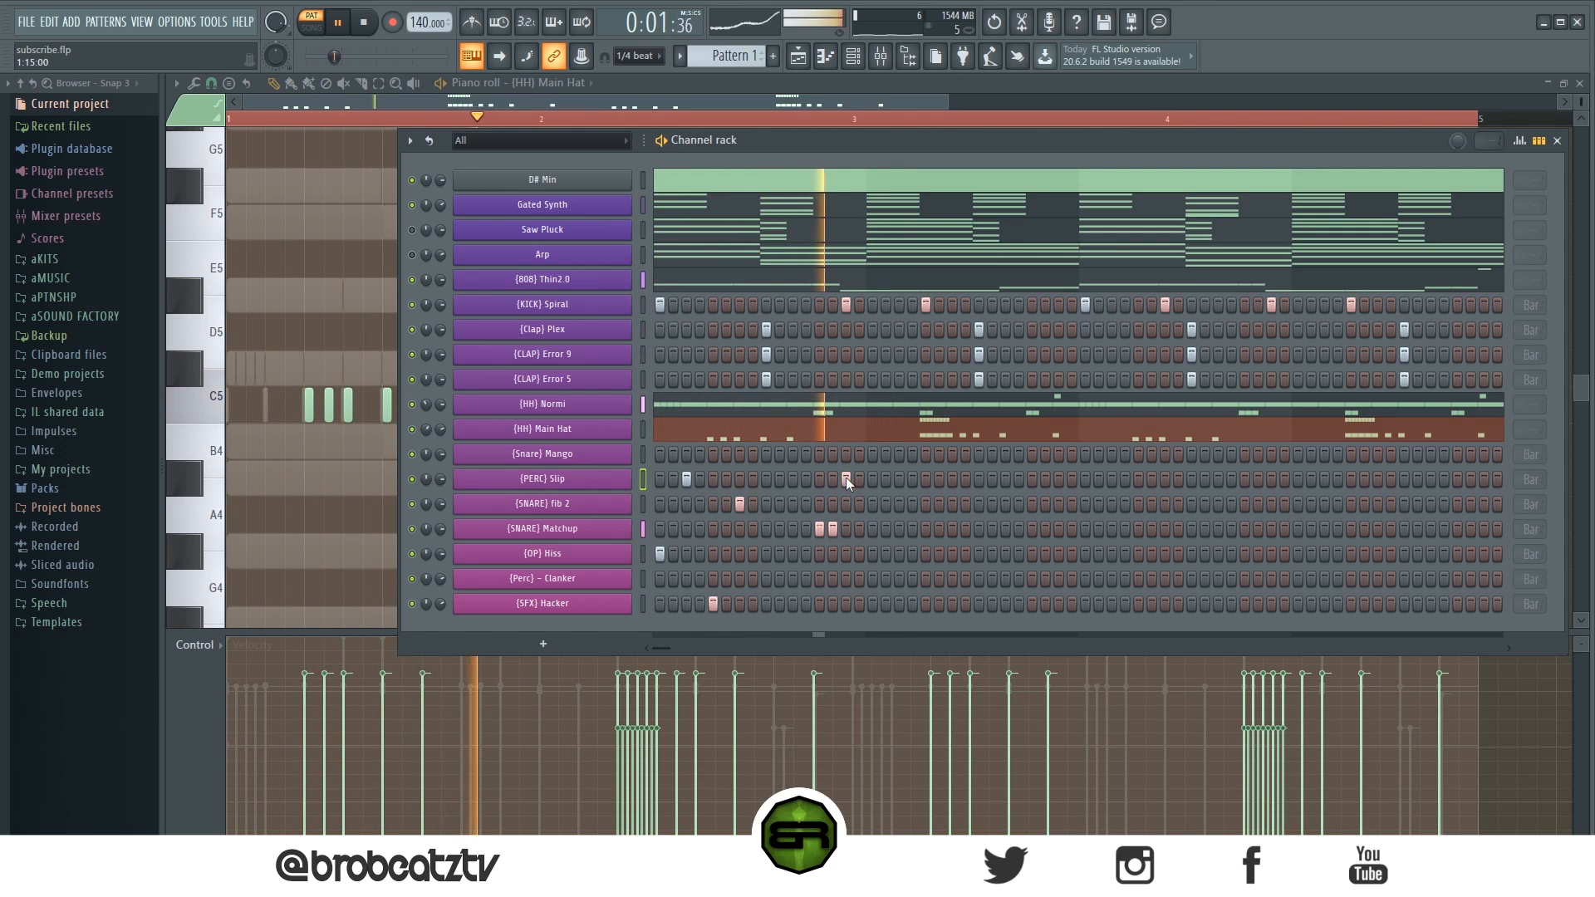
- Add a [Snare] Mango hit in bar 2 and view it in the channel's piano roll
left_click(899, 455)
right_click(586, 452)
left_click(648, 453)
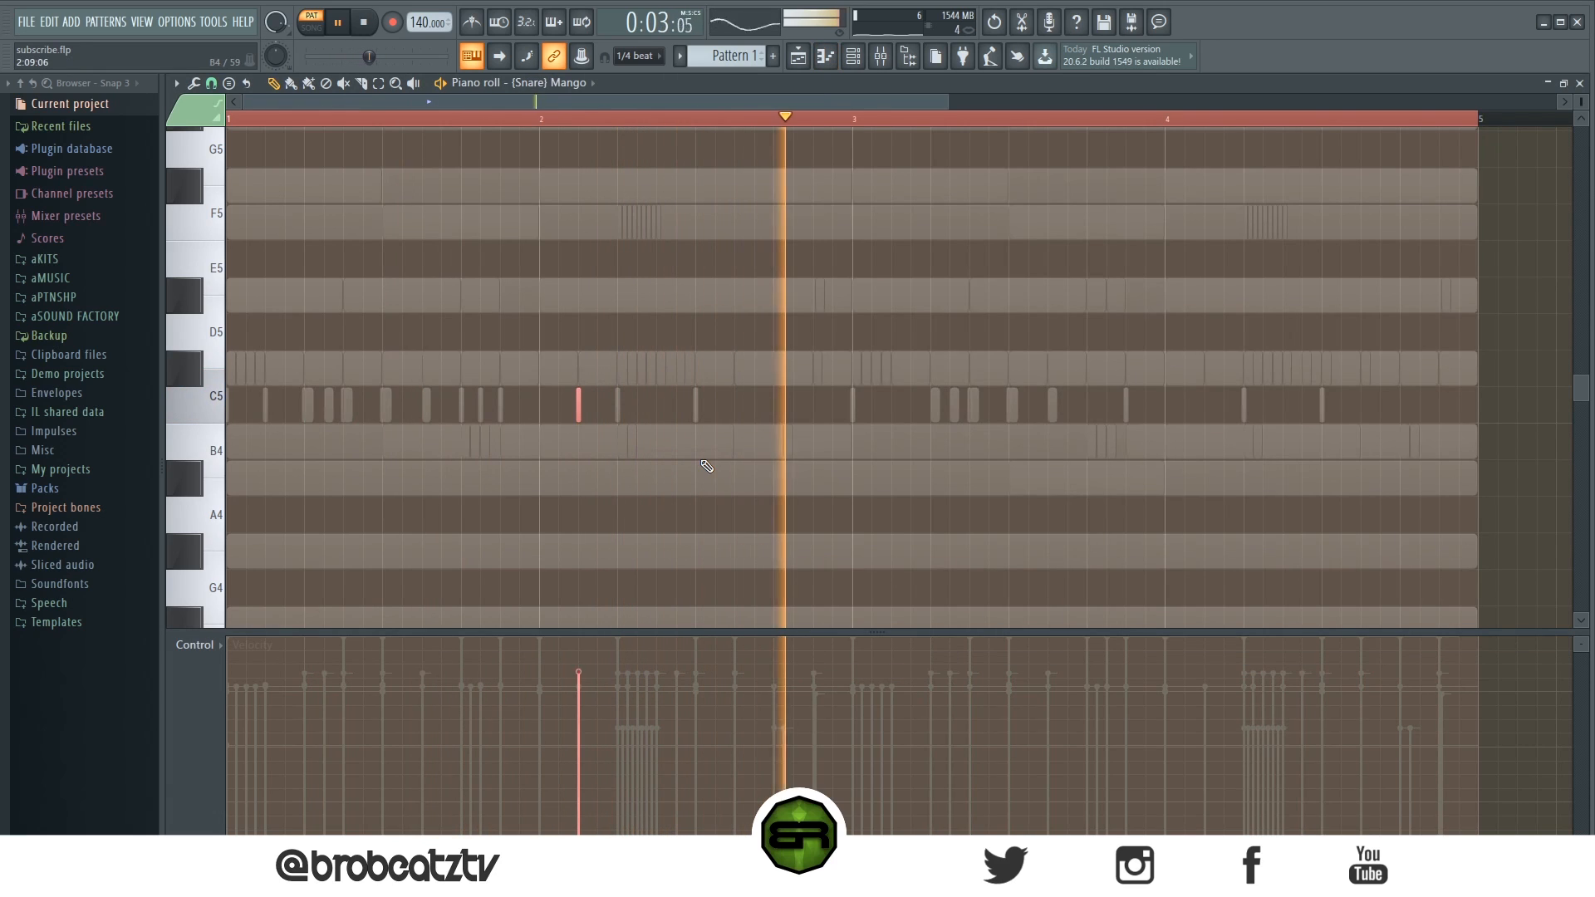
key("space")
left_click(797, 56)
key("space")
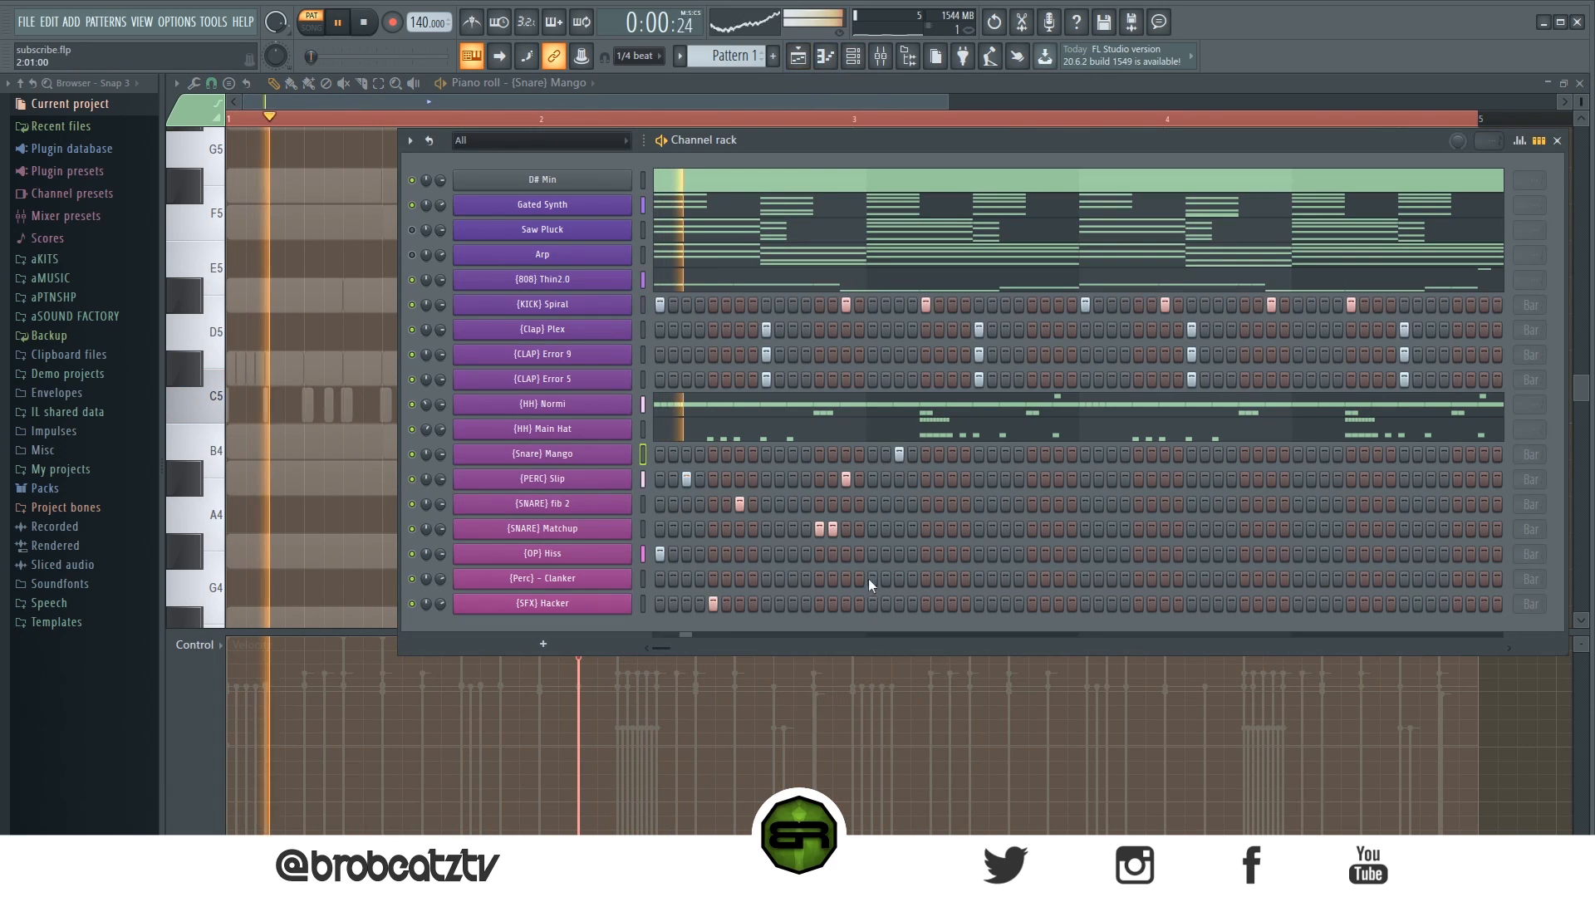
- Play back the beat in the channel rack to review the percussion
left_click_drag(796, 143, 703, 152)
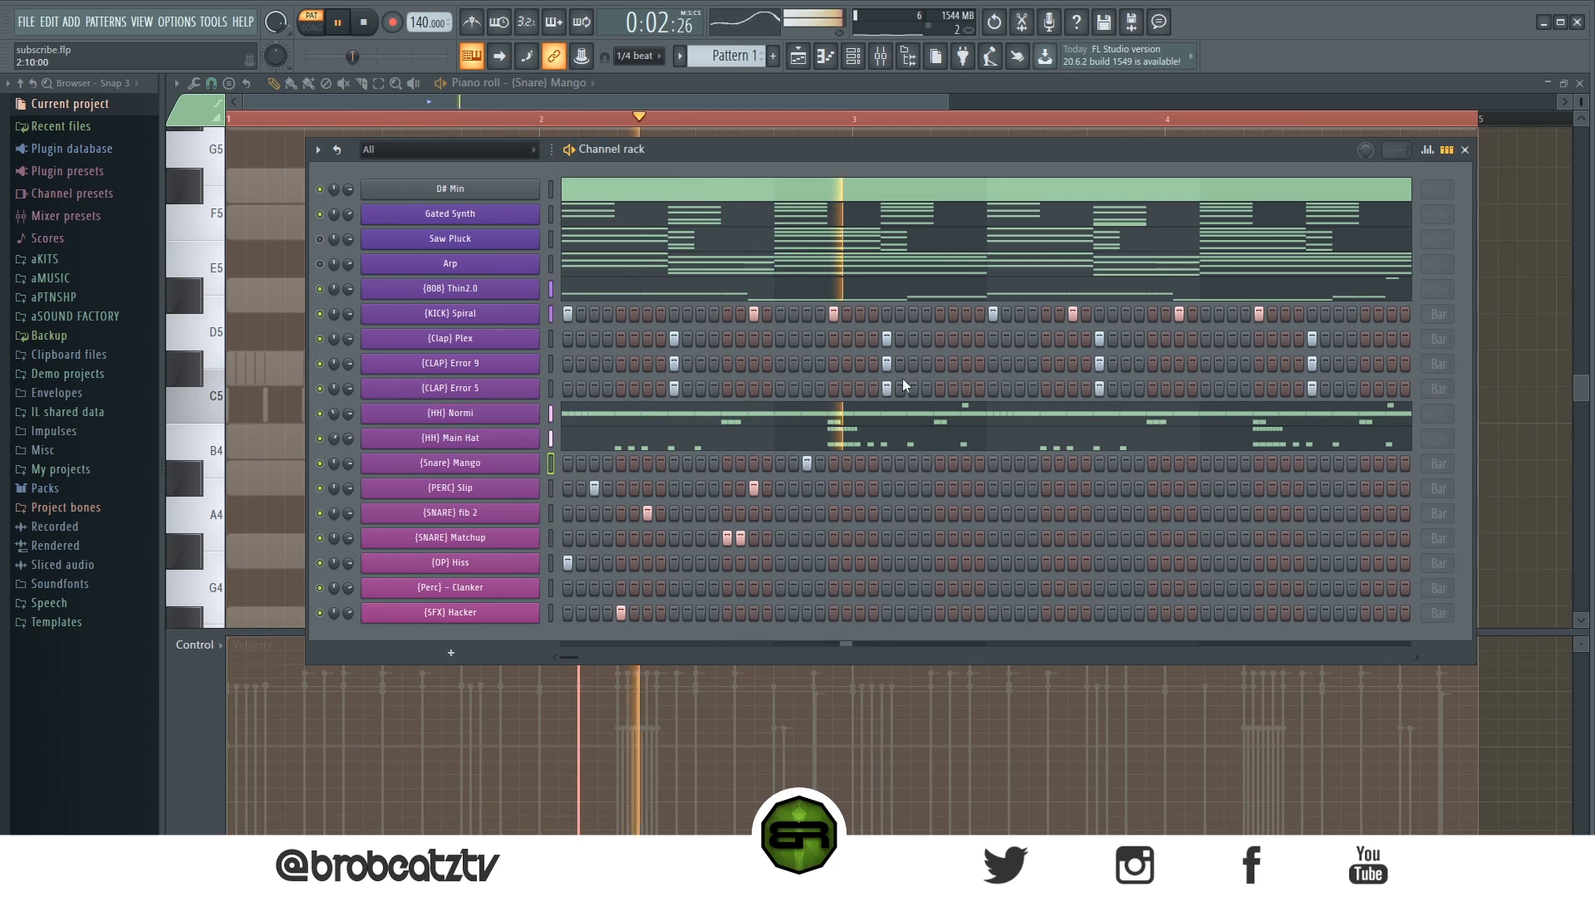
key("space")
key("space")
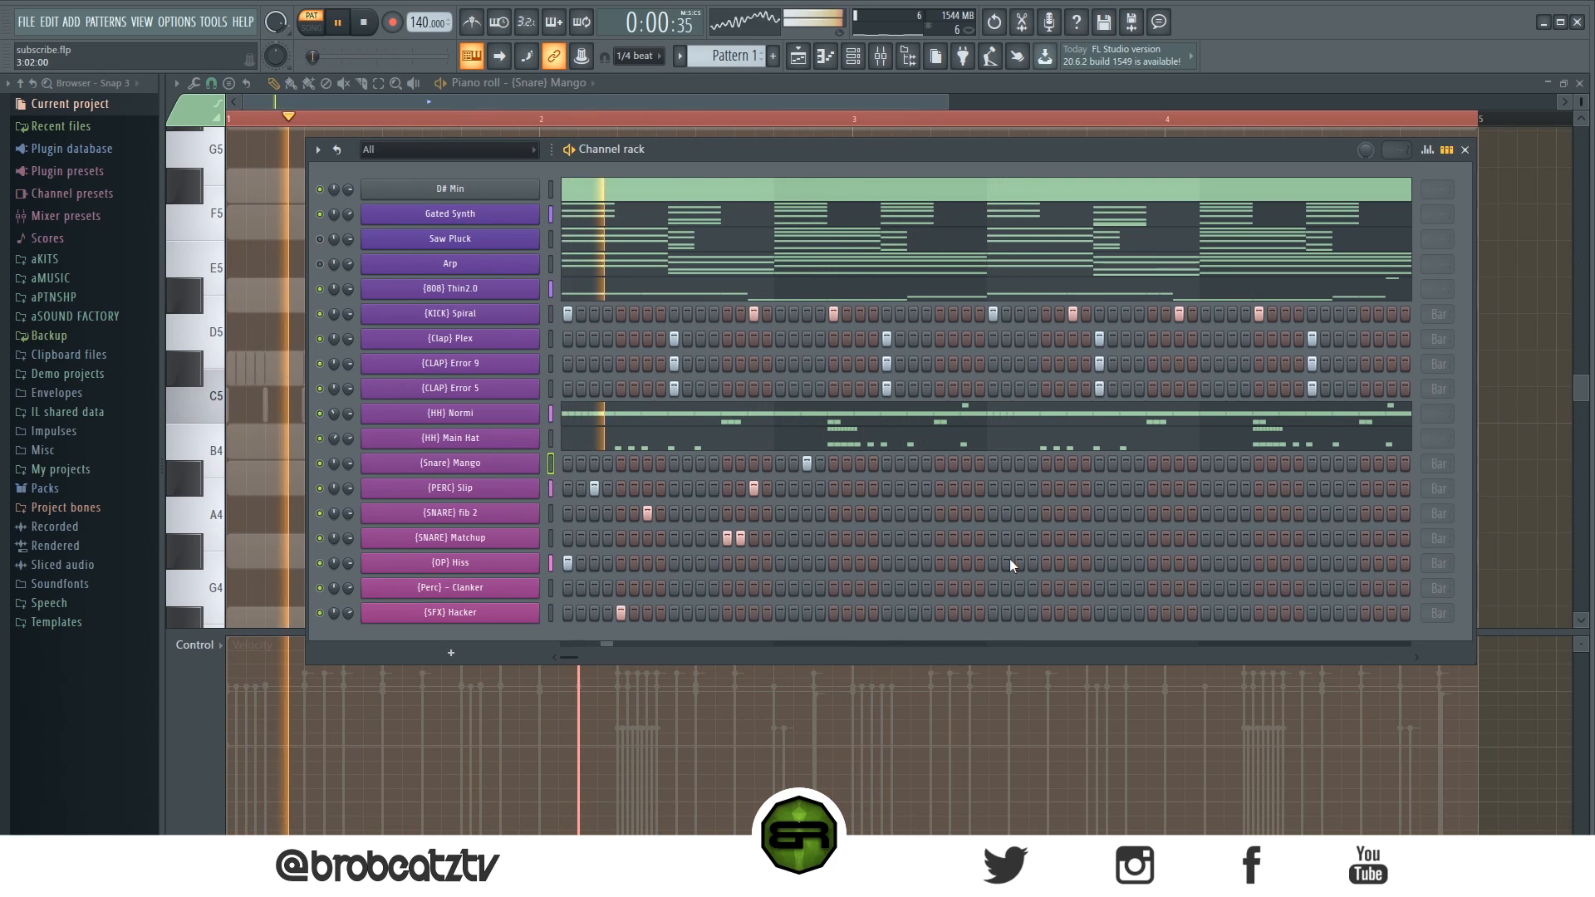
key("space")
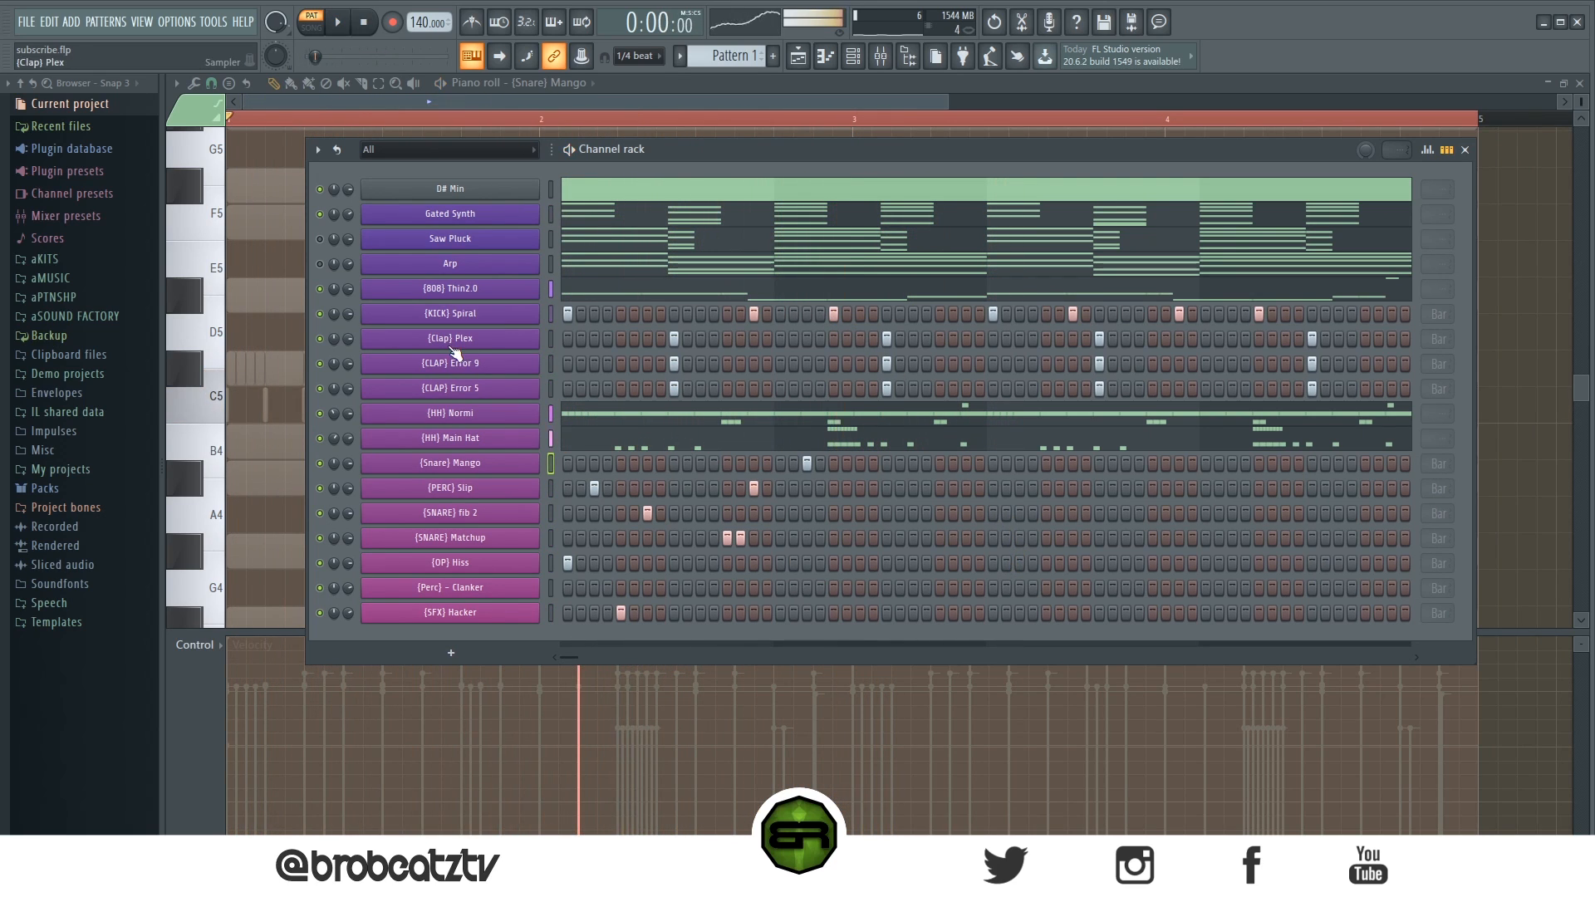
left_click(318, 314)
key("space")
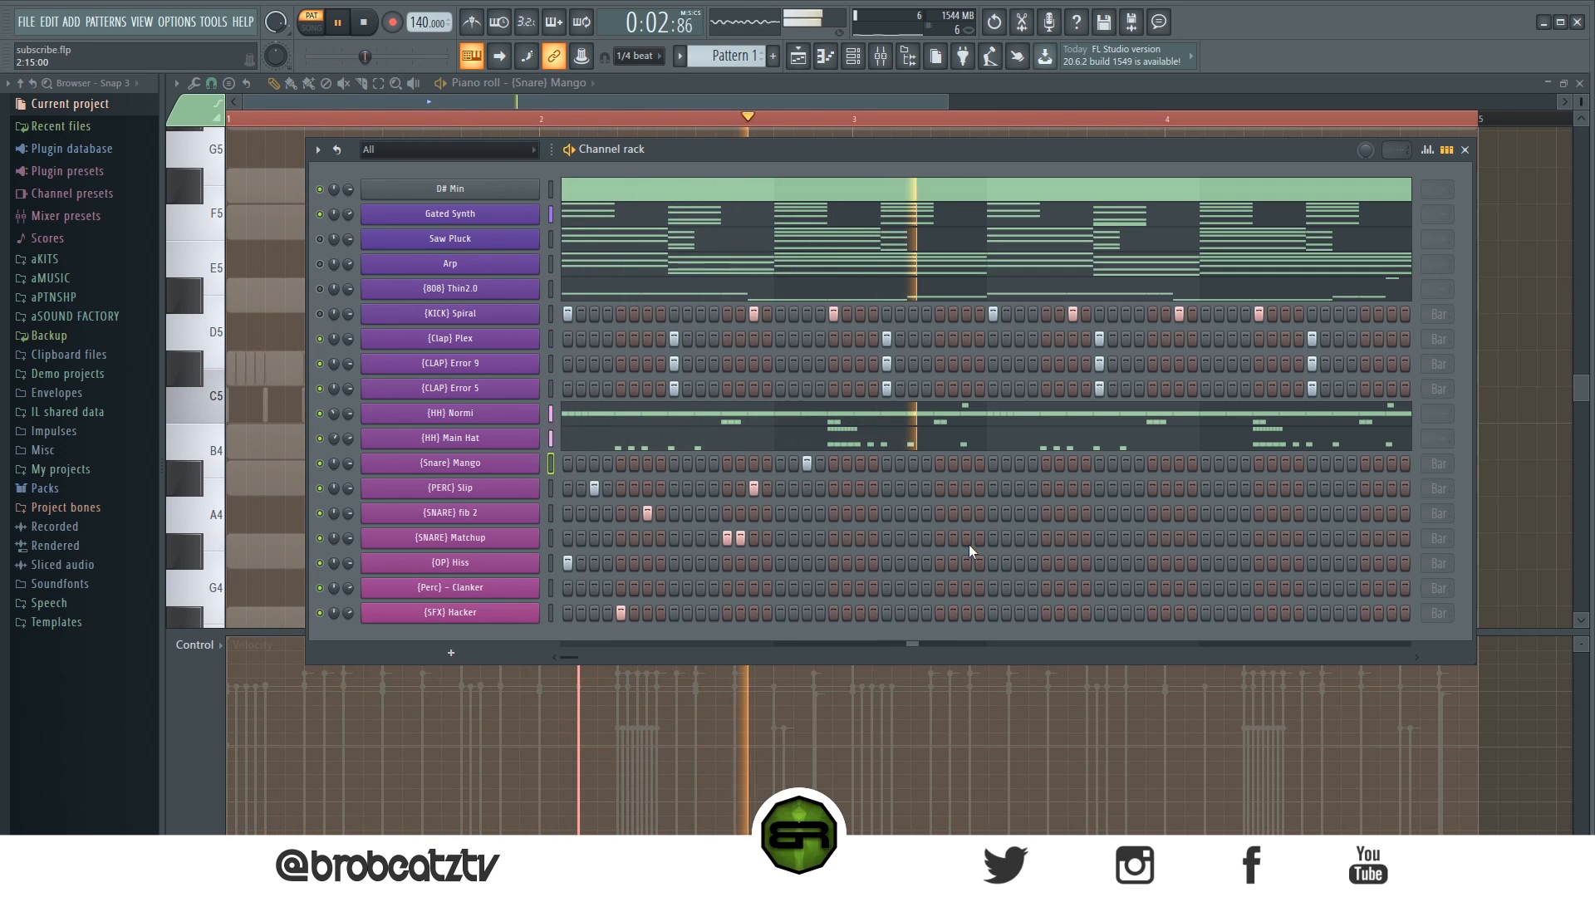
key("space")
key("space")
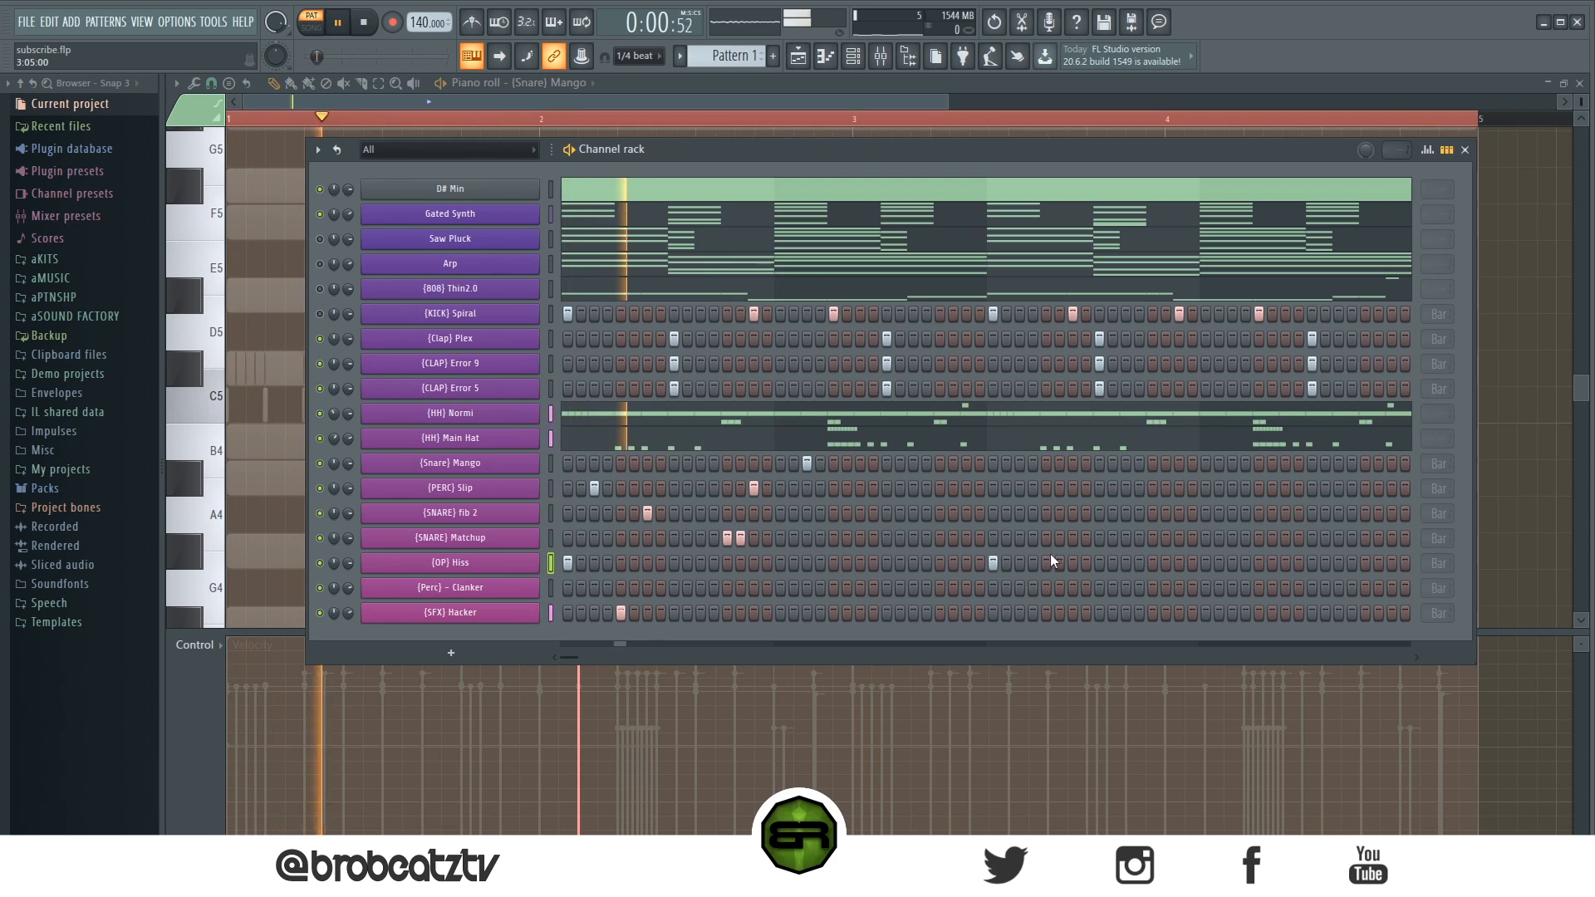
- Add [PERC] Slip and [SNARE] fib 2 hits in bar 3
left_click(1019, 490)
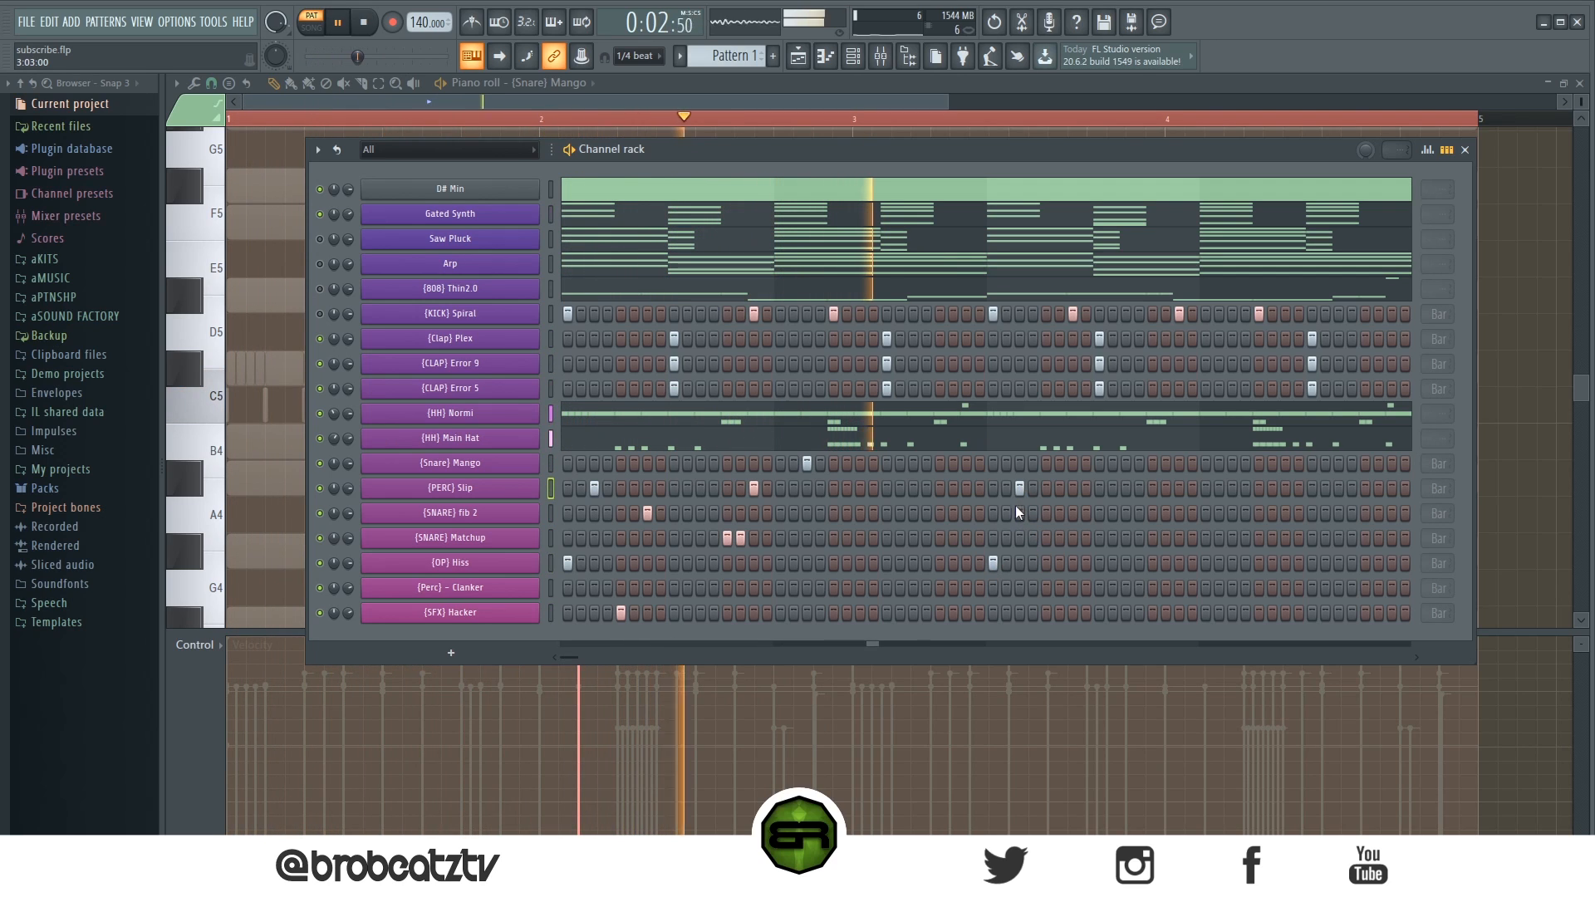
key("space")
key("space")
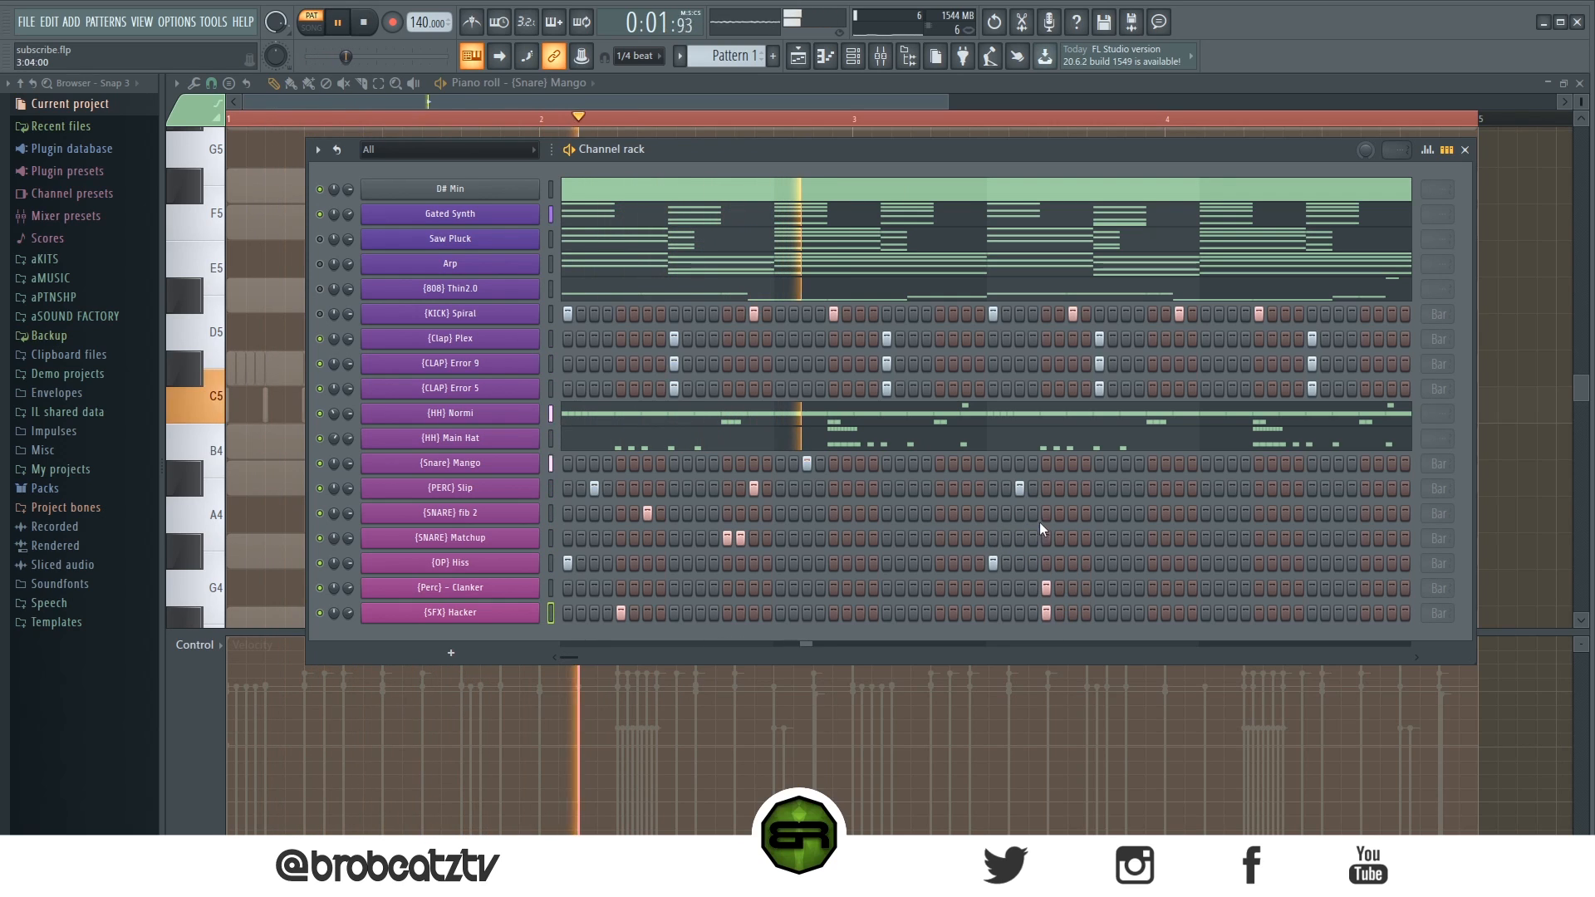
left_click(1072, 513)
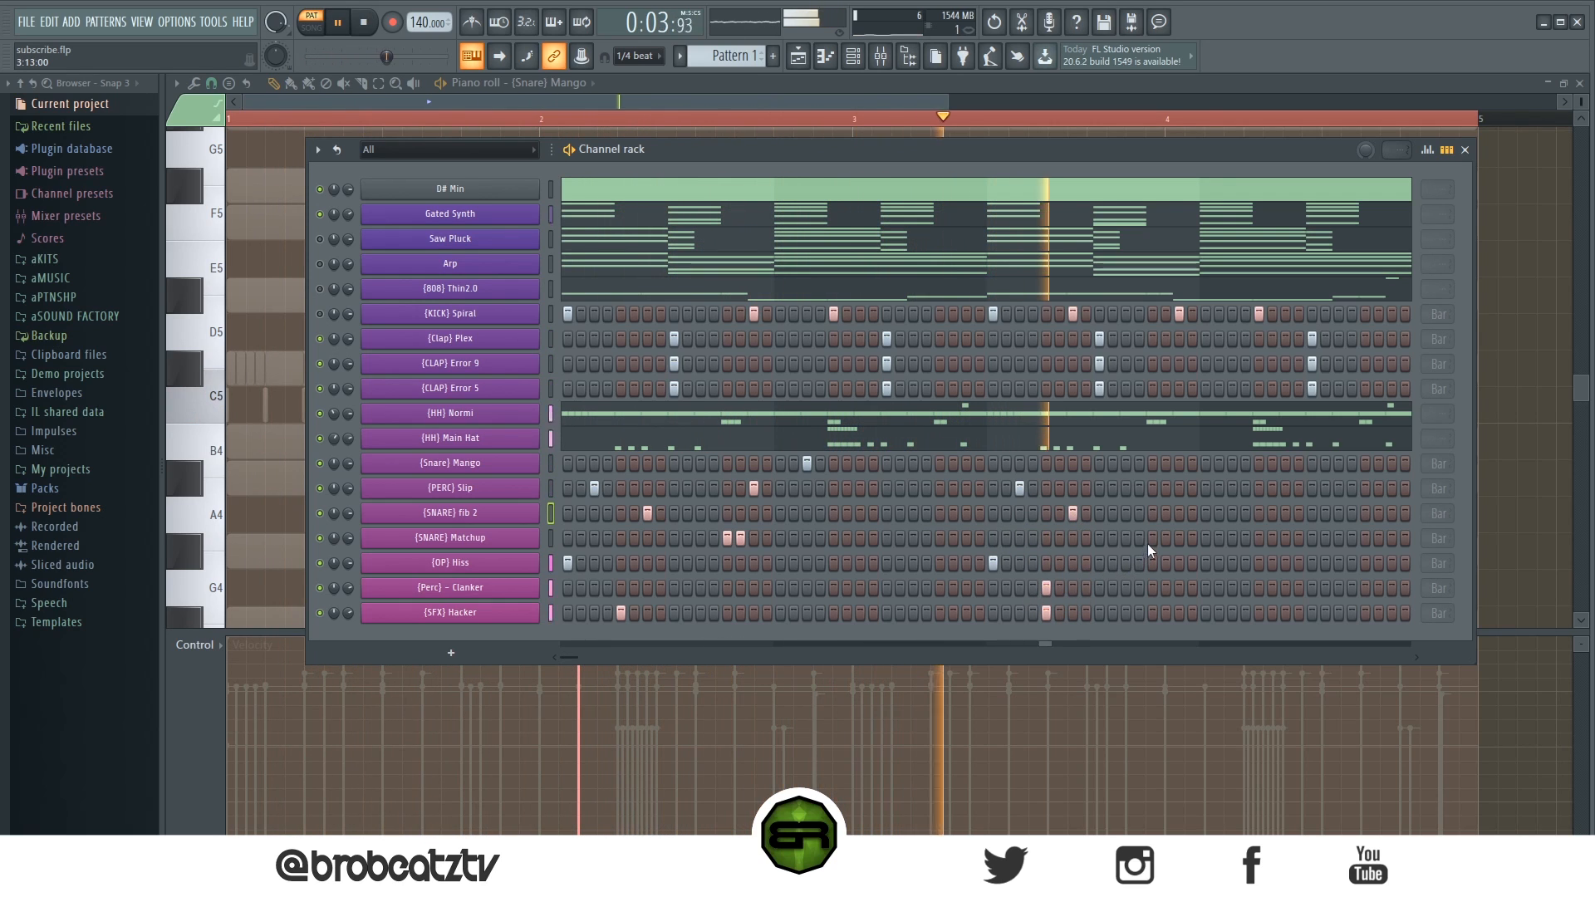
- Add [SNARE] fib 2, [SNARE] Matchup, [PERC] Slip and [OP] Hiss hits around the end of bar 3
left_click(1152, 513)
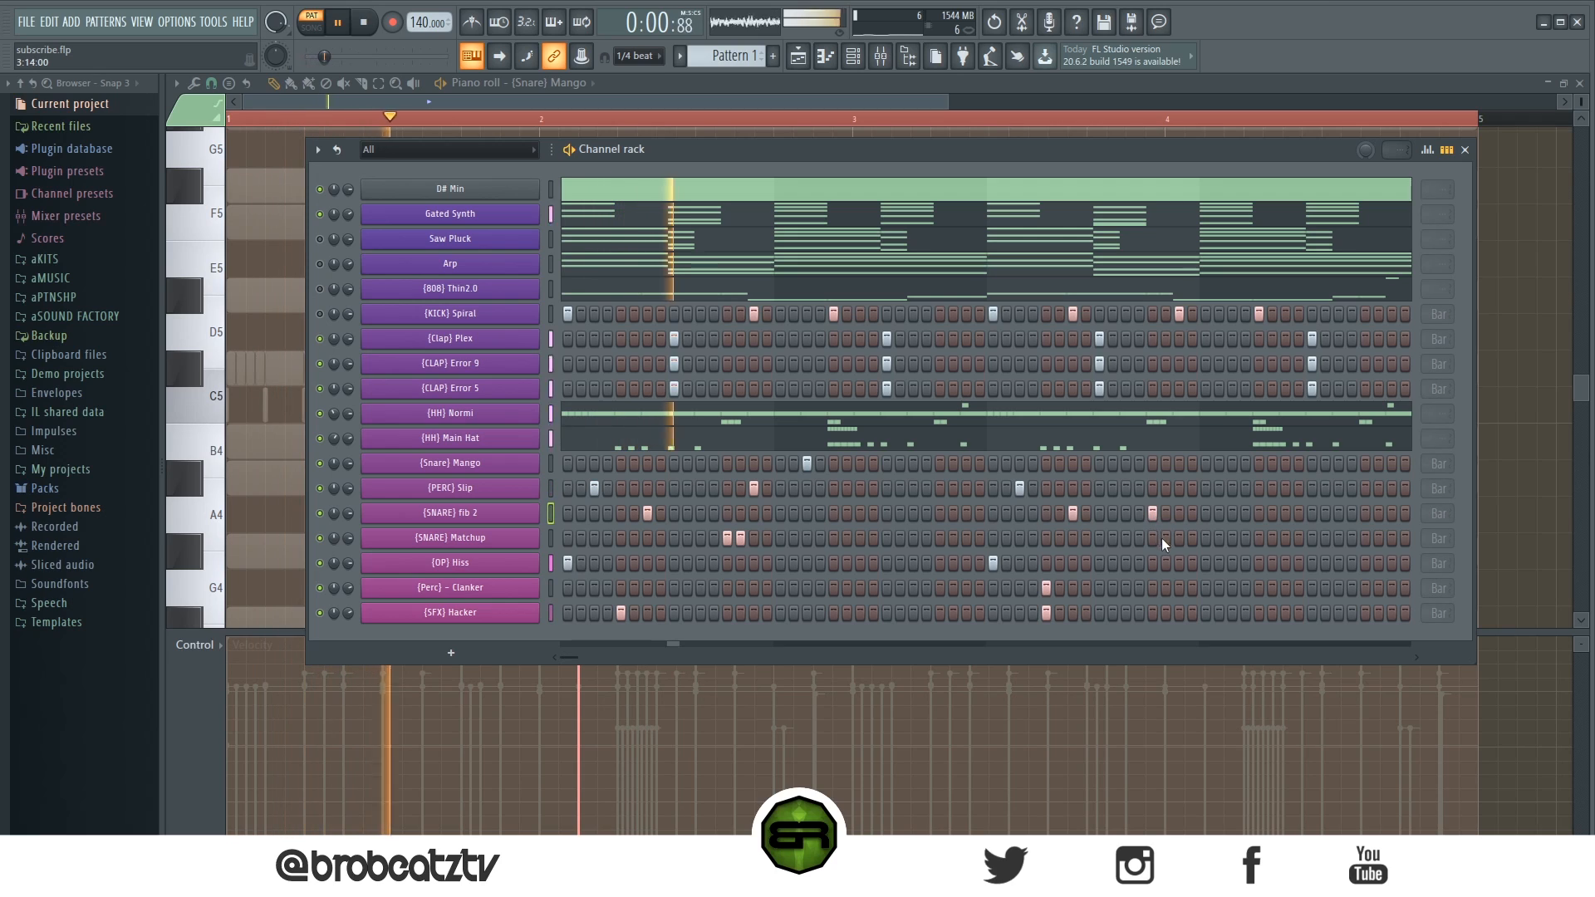
left_click(1166, 538)
left_click(1179, 488)
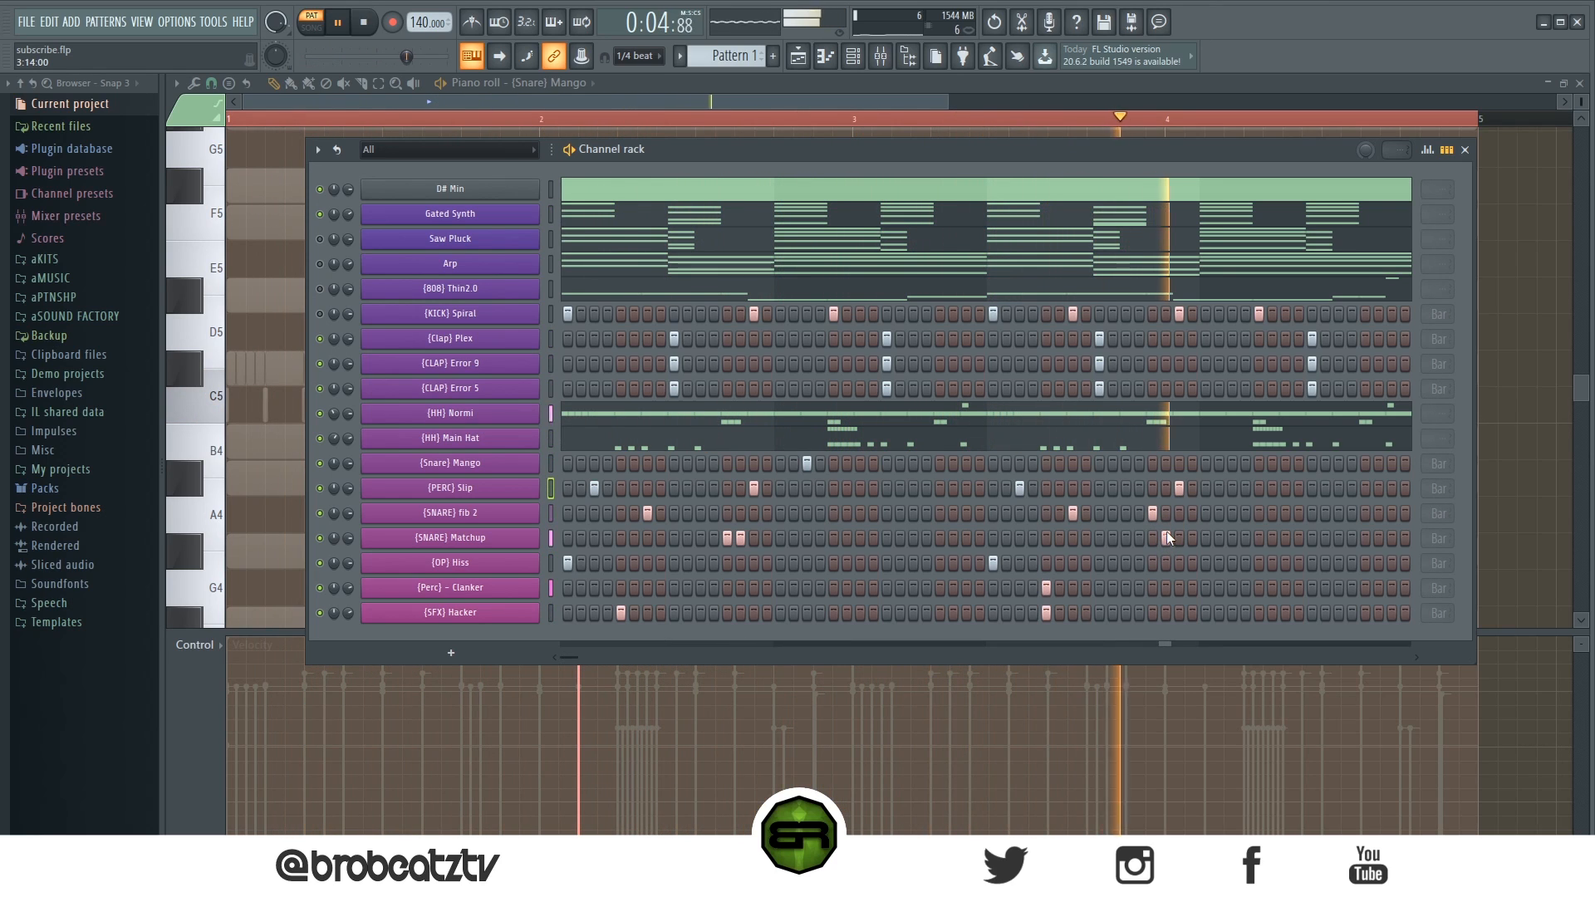
left_click(1206, 564)
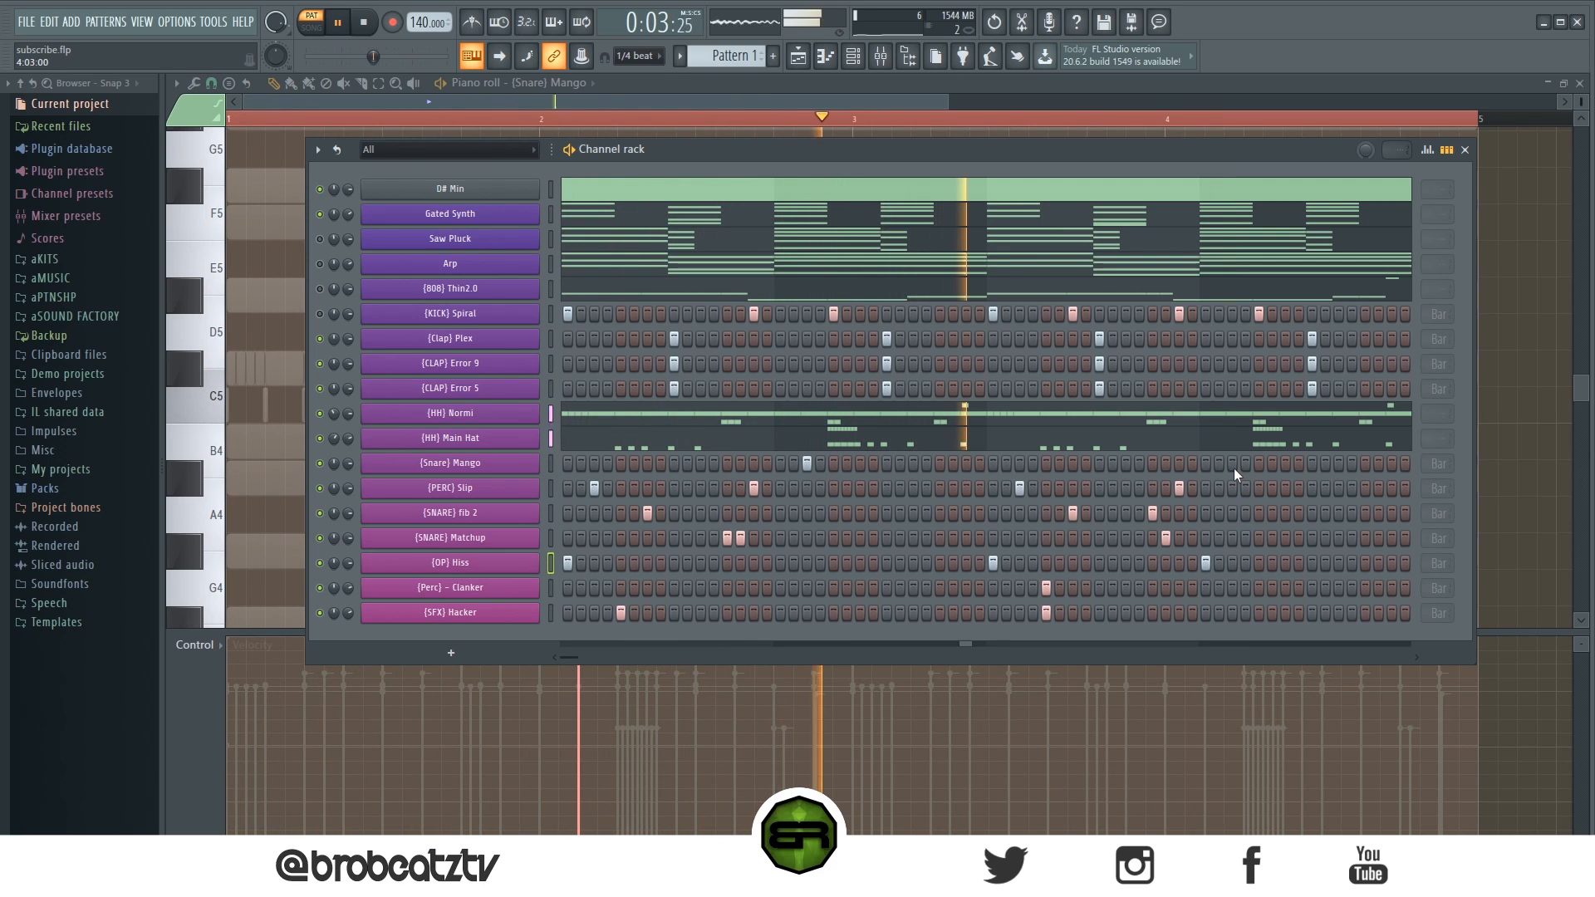
- Add a [Snare] Mango note at the start of bar 4 in its piano roll plus a matching [PERC] Slip hit
left_click(1215, 692)
left_click_drag(1215, 692, 1210, 660)
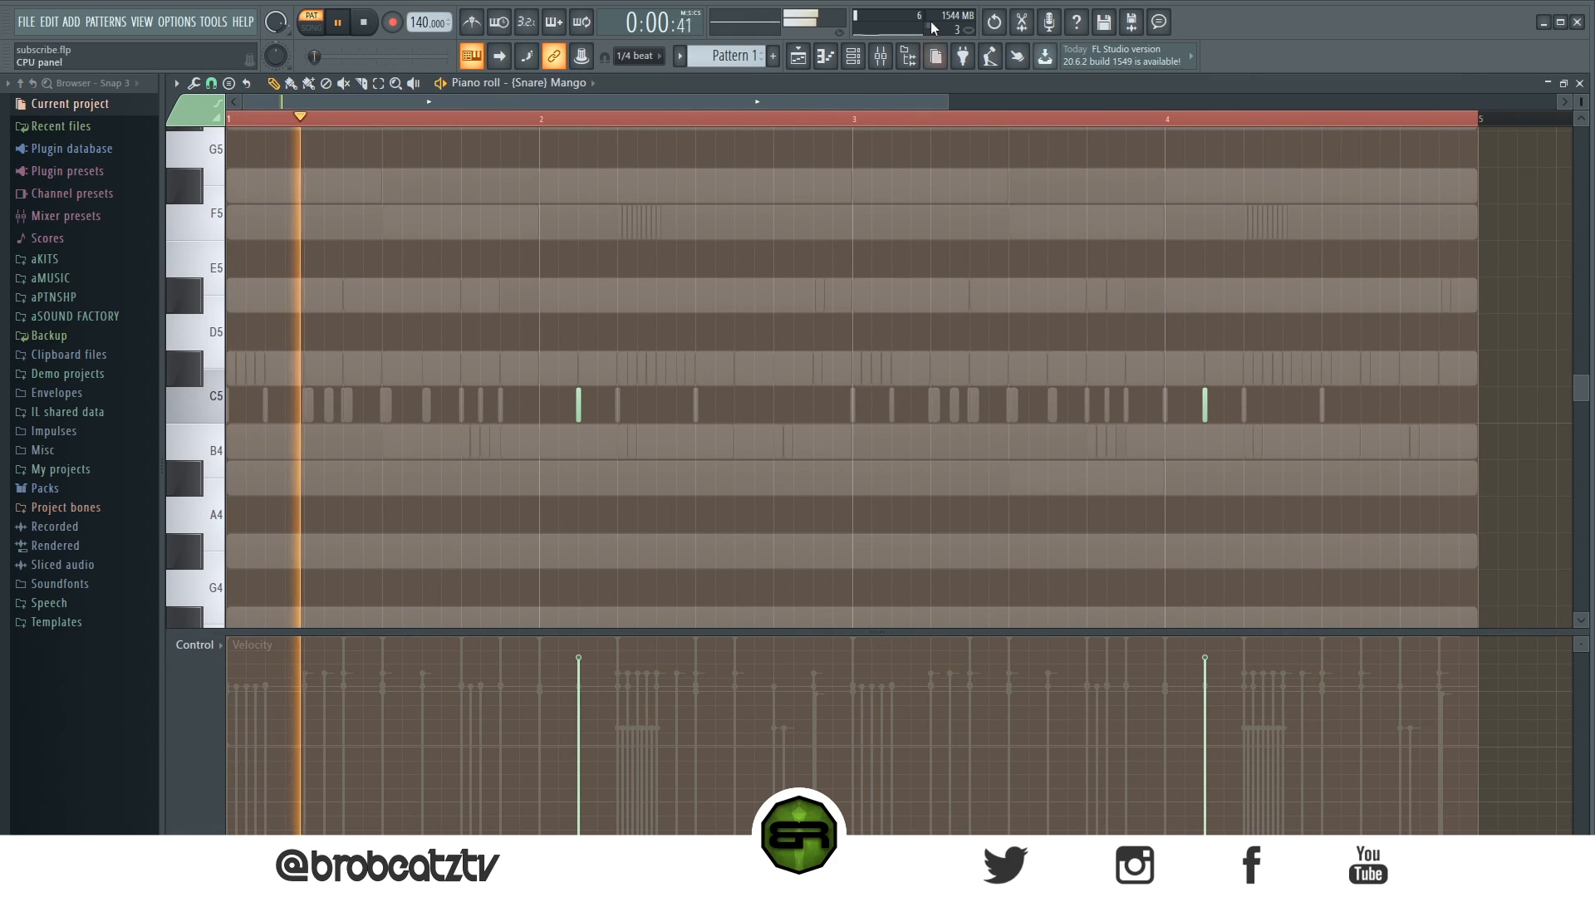
left_click(857, 57)
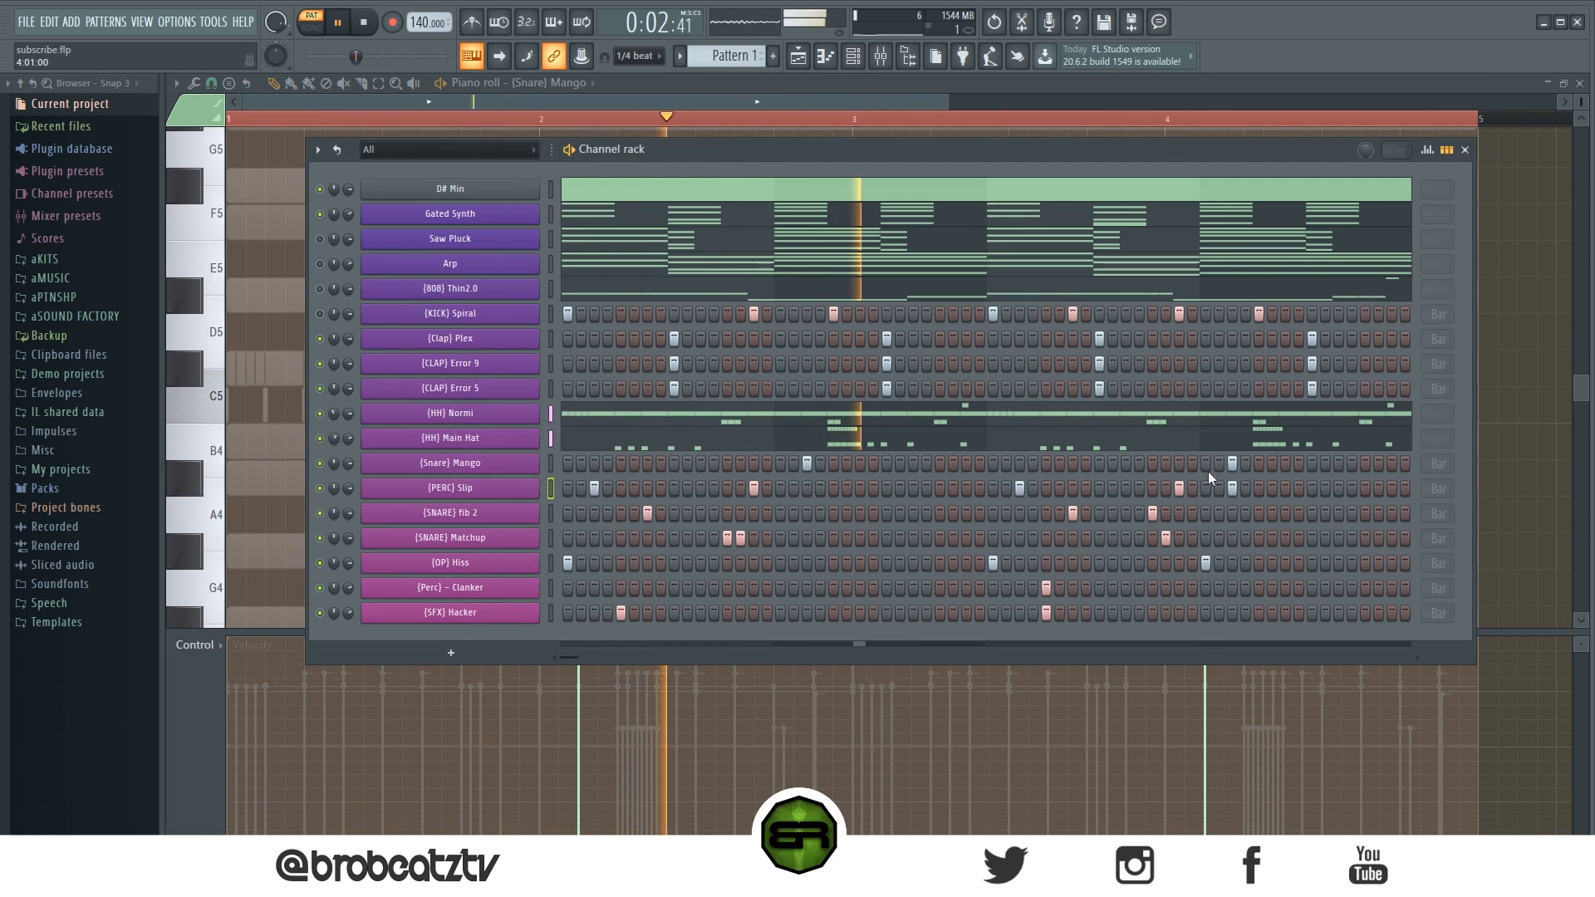
- Add a [PERC] Slip hit and two adjacent [SNARE] Matchup hits at the end of bar 4
left_click(1391, 489)
left_click(1365, 538)
left_click(1378, 538)
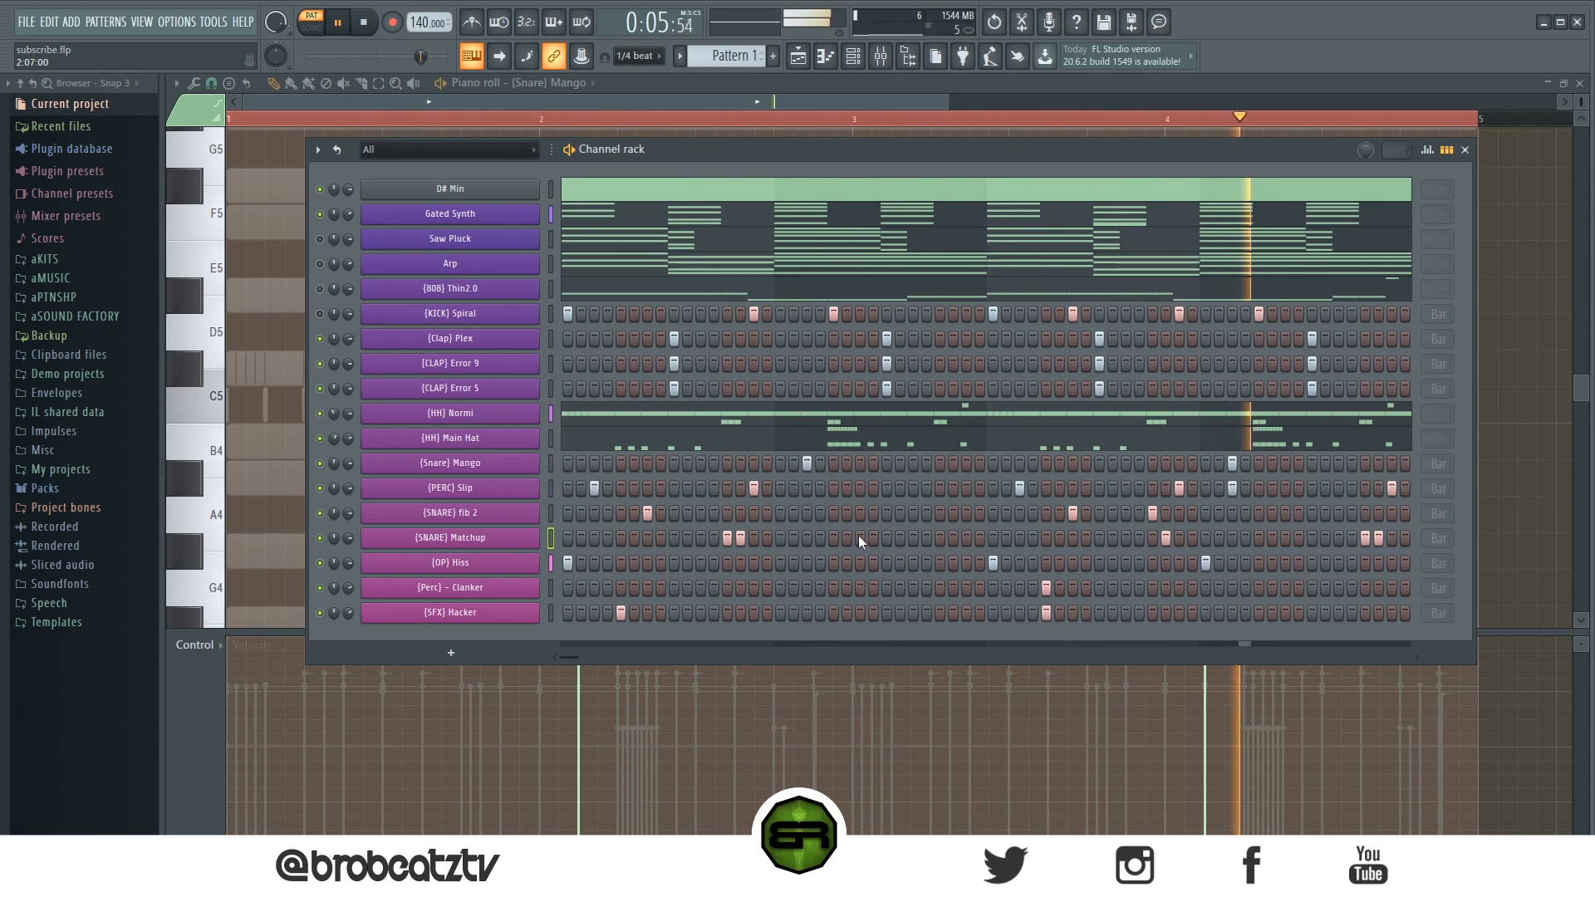
- Play back the beat with the channel rack moved over the playlist to review the pattern
key("space")
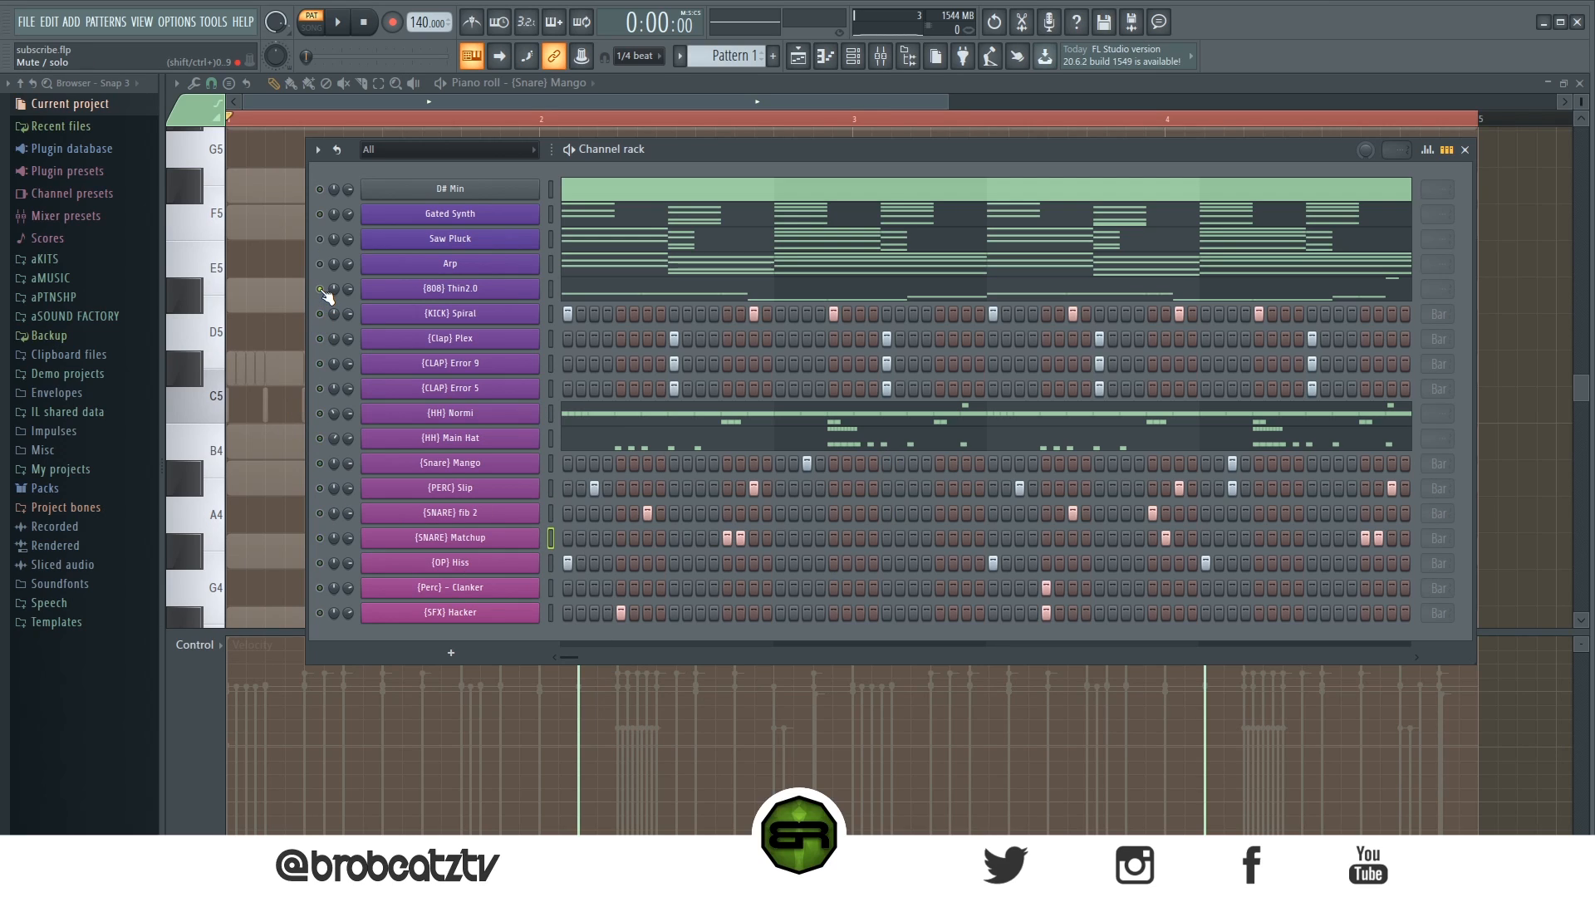
left_click(799, 58)
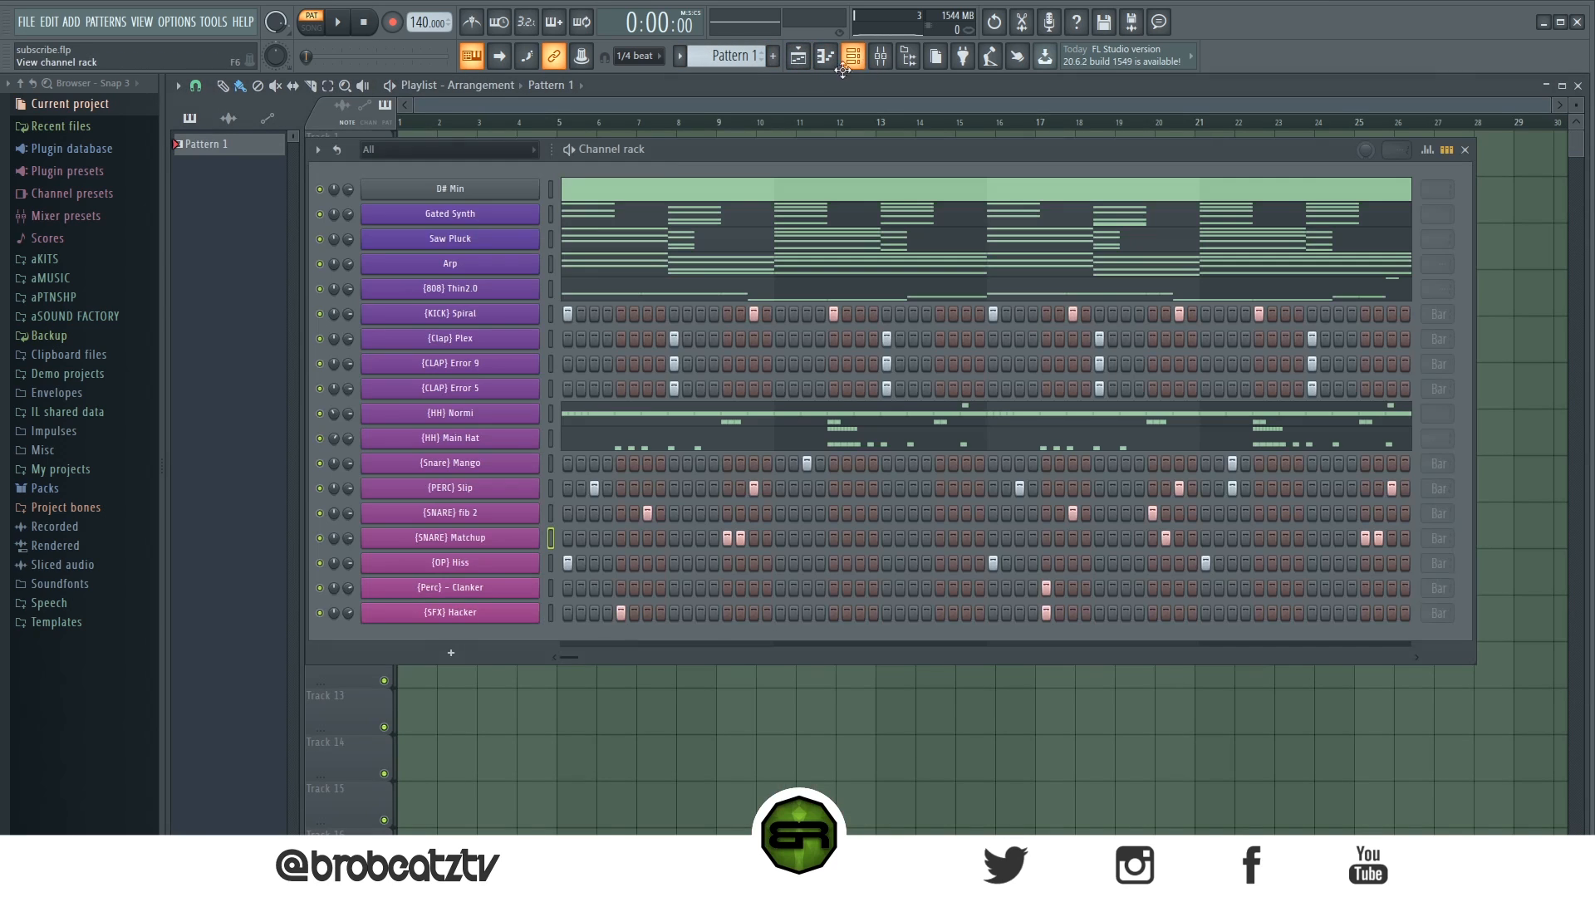
left_click_drag(789, 156, 884, 148)
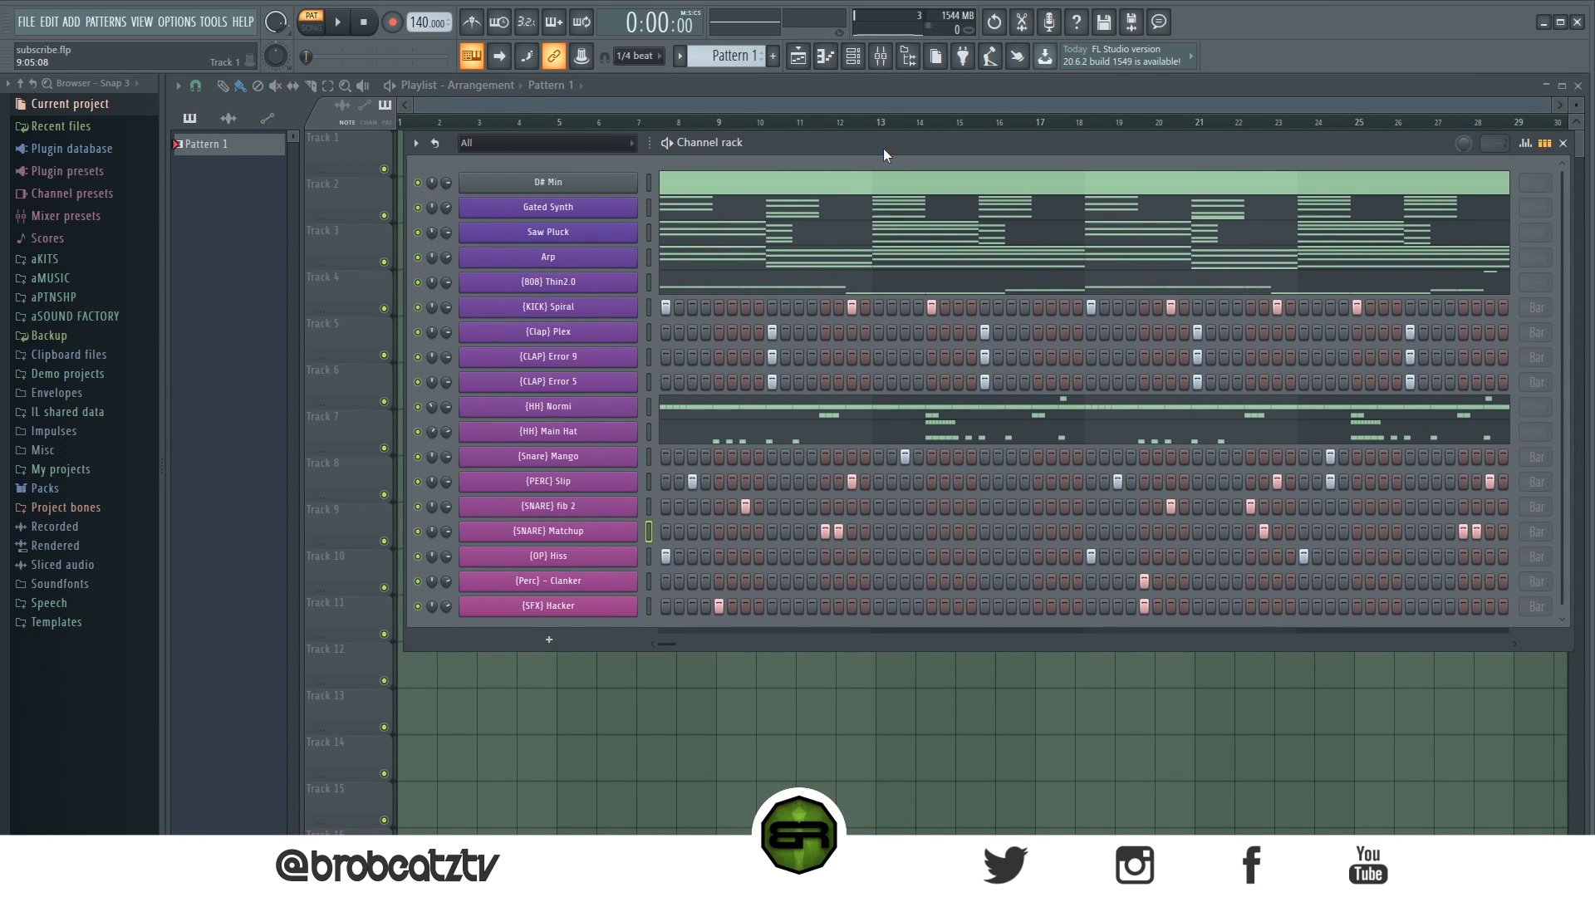
key("space")
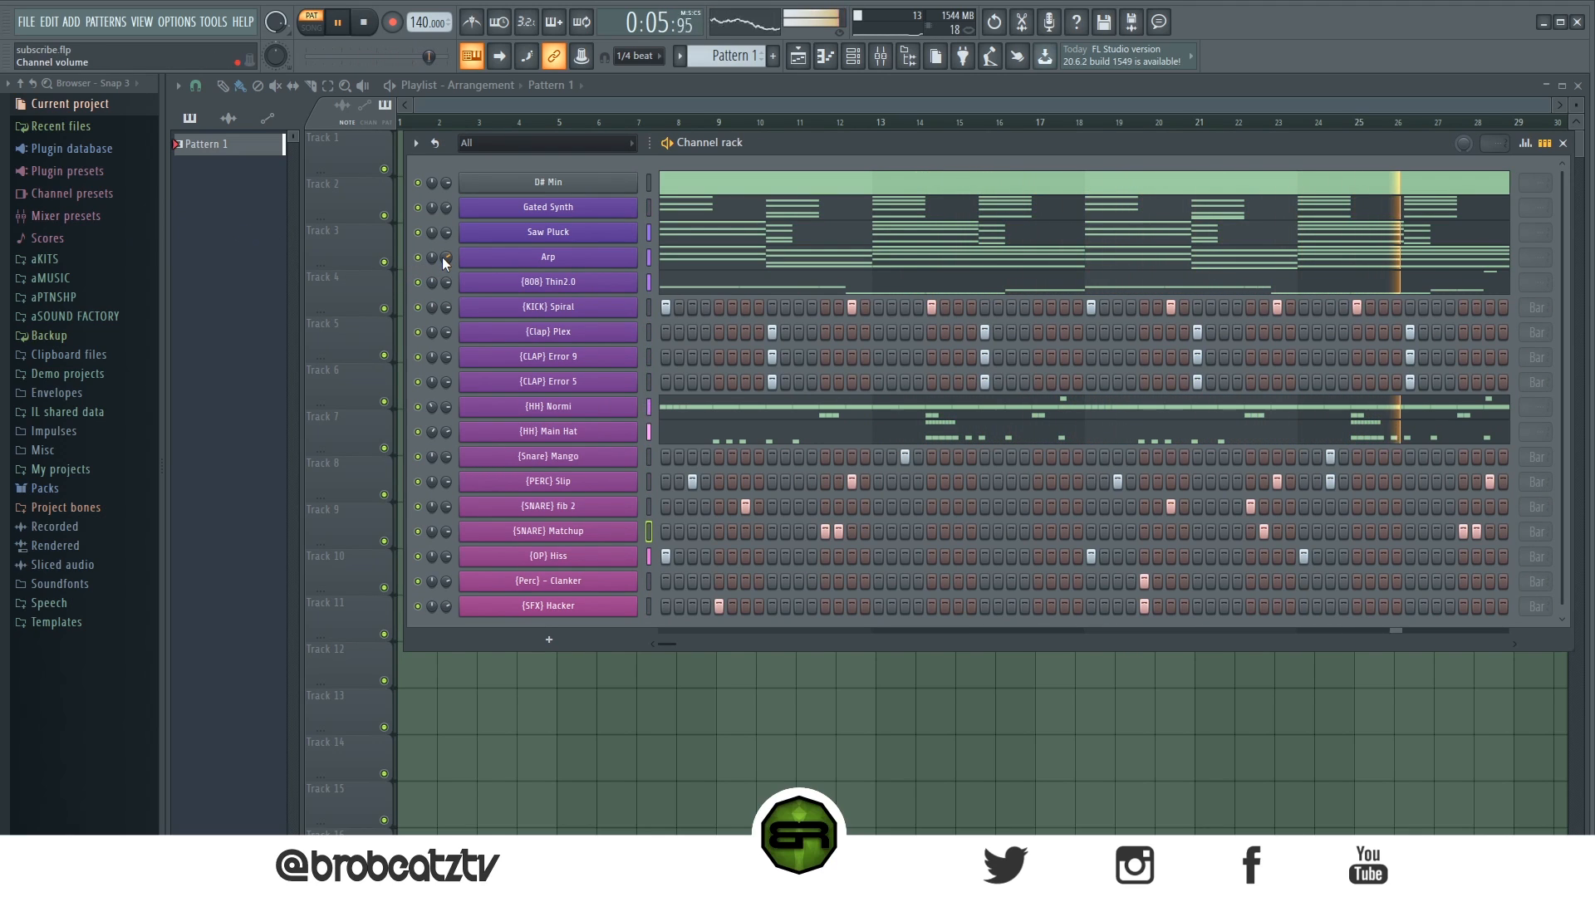
left_click_drag(446, 209, 446, 217)
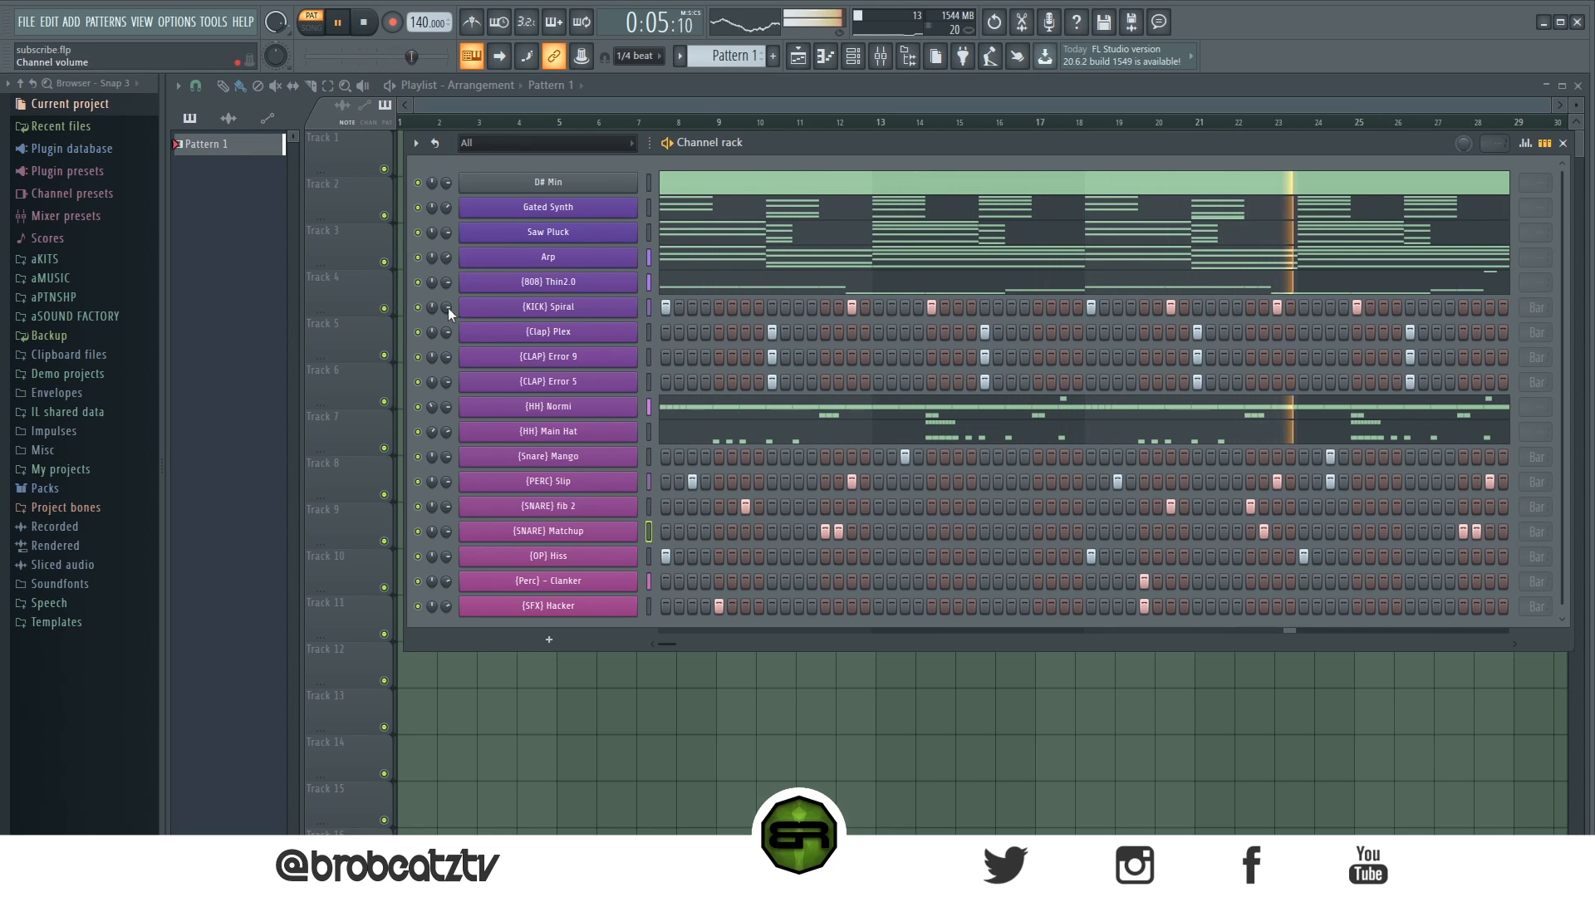
- Delete the long D#5 note in bar 3 of the [808] Thin2.0 piano roll
left_click(673, 293)
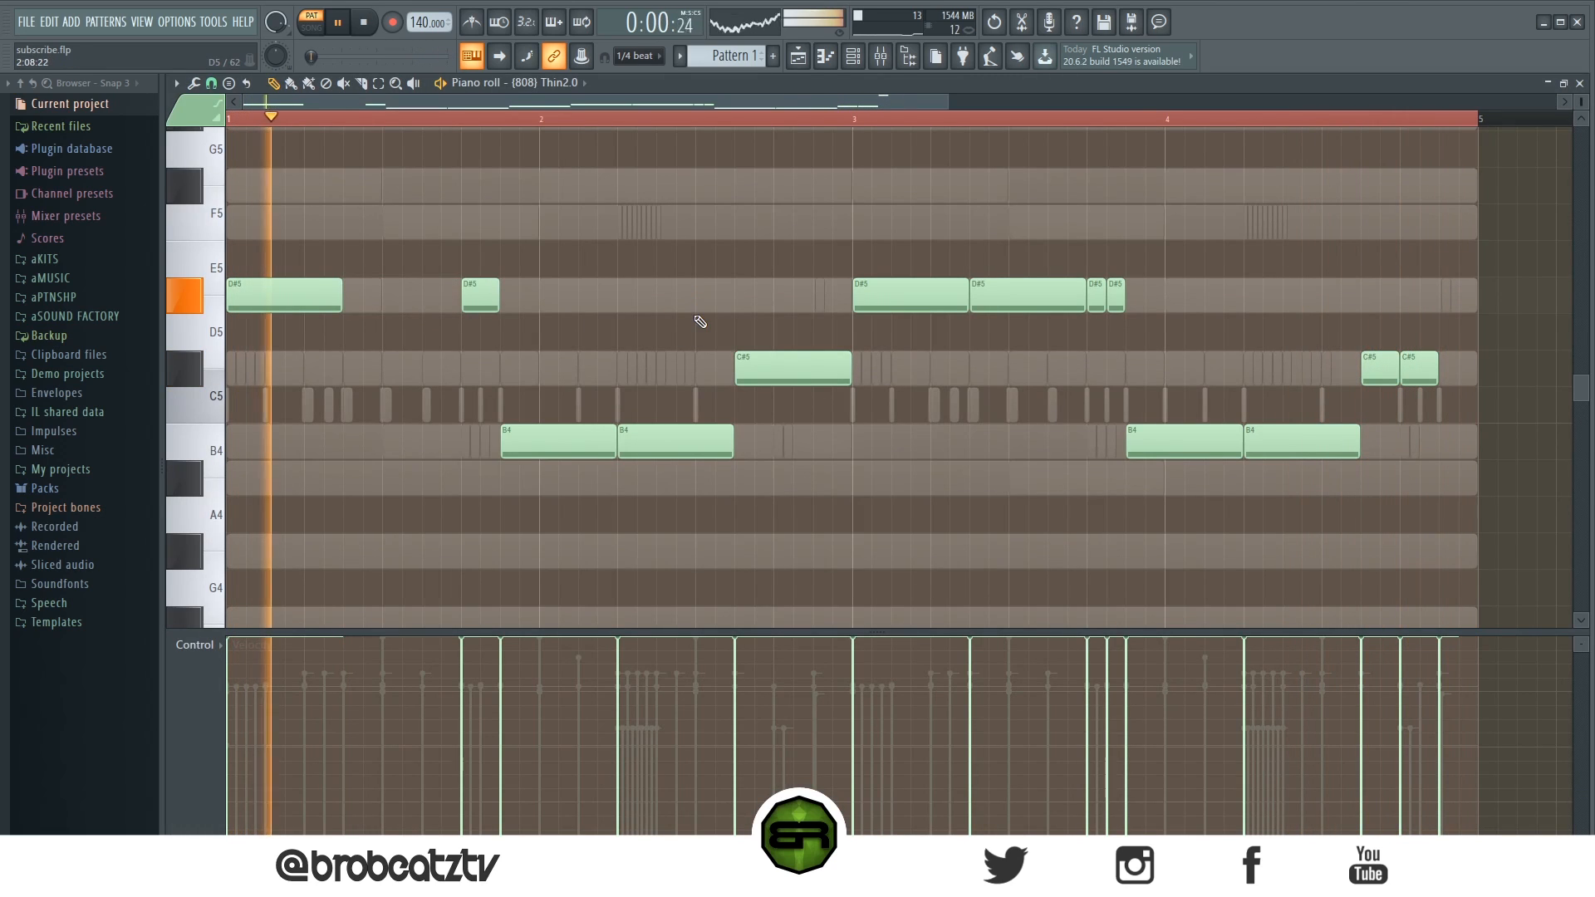
right_click(1028, 295)
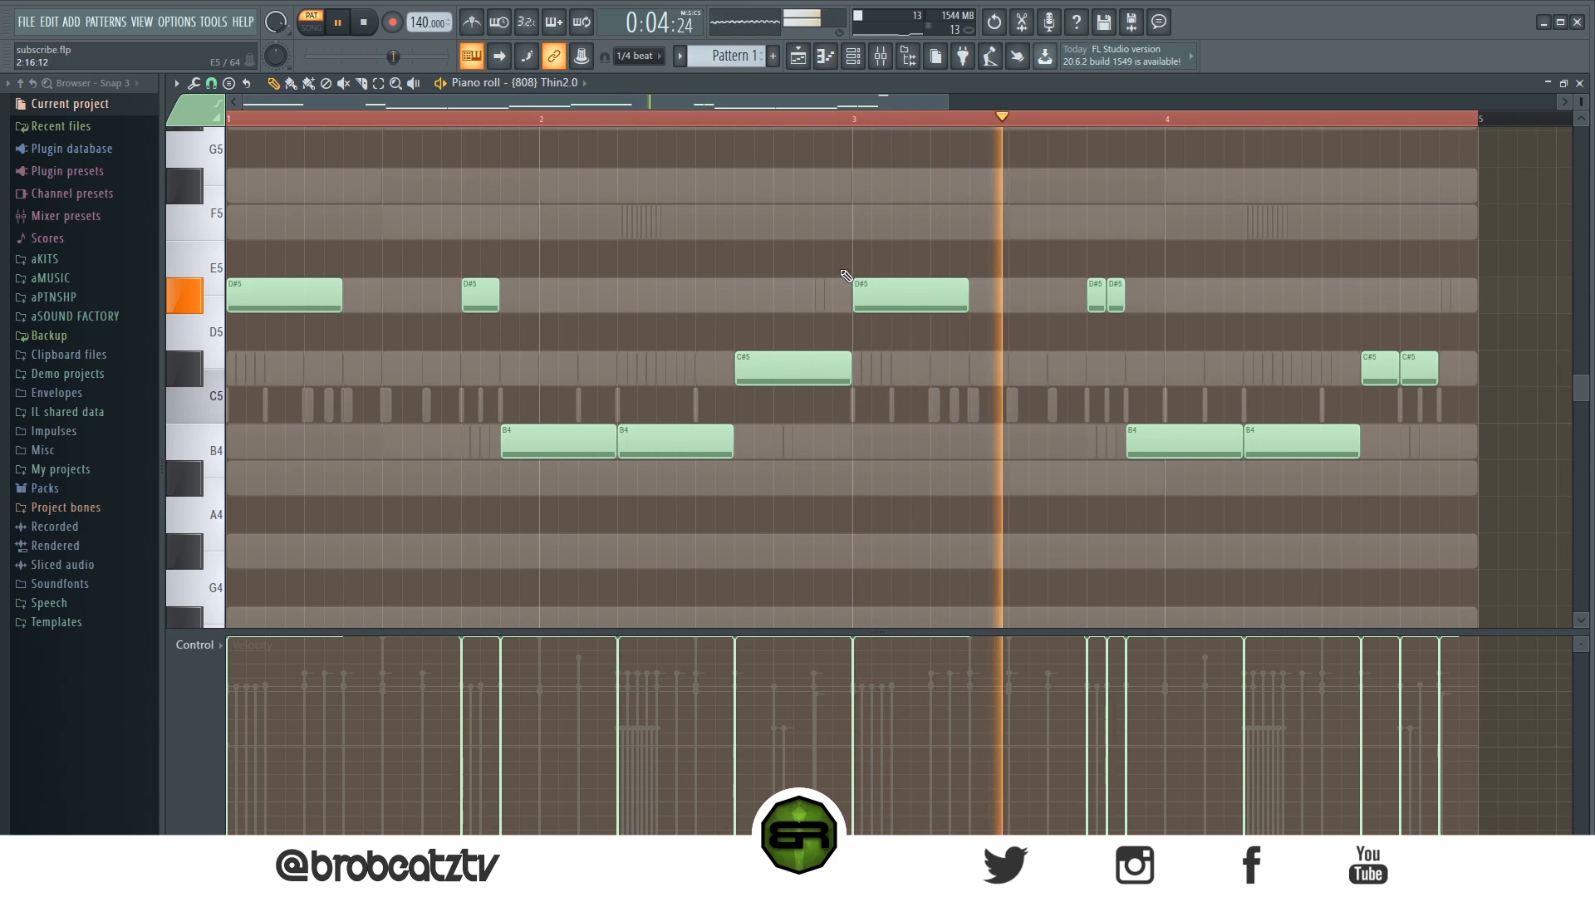
left_click(825, 57)
left_click(853, 56)
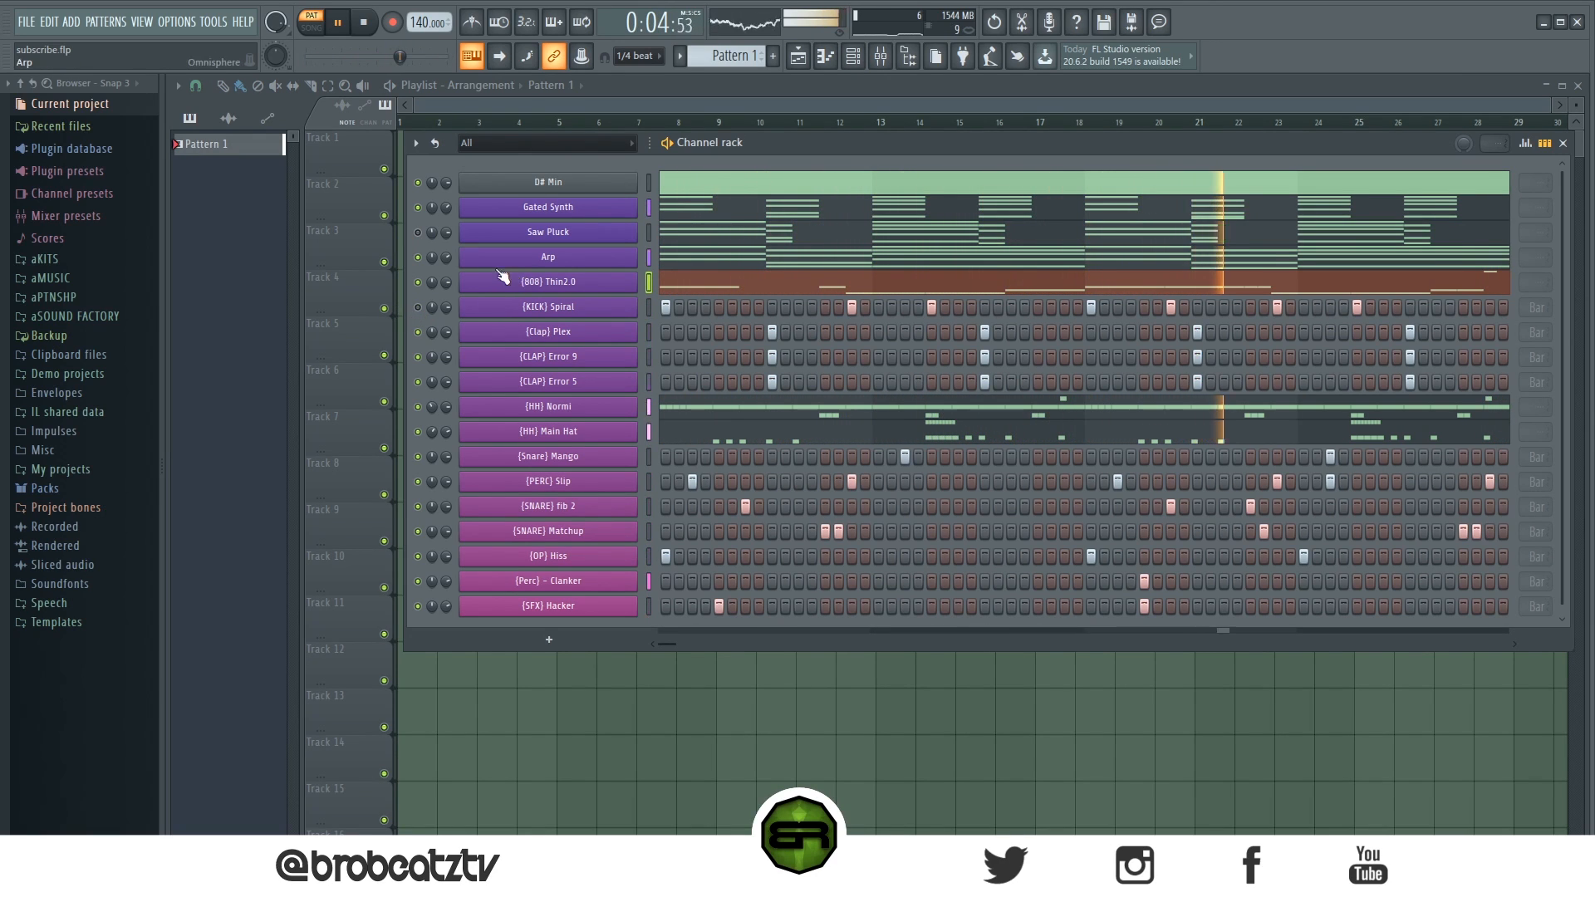
- Mute the Gated Synth channel
left_click(418, 207)
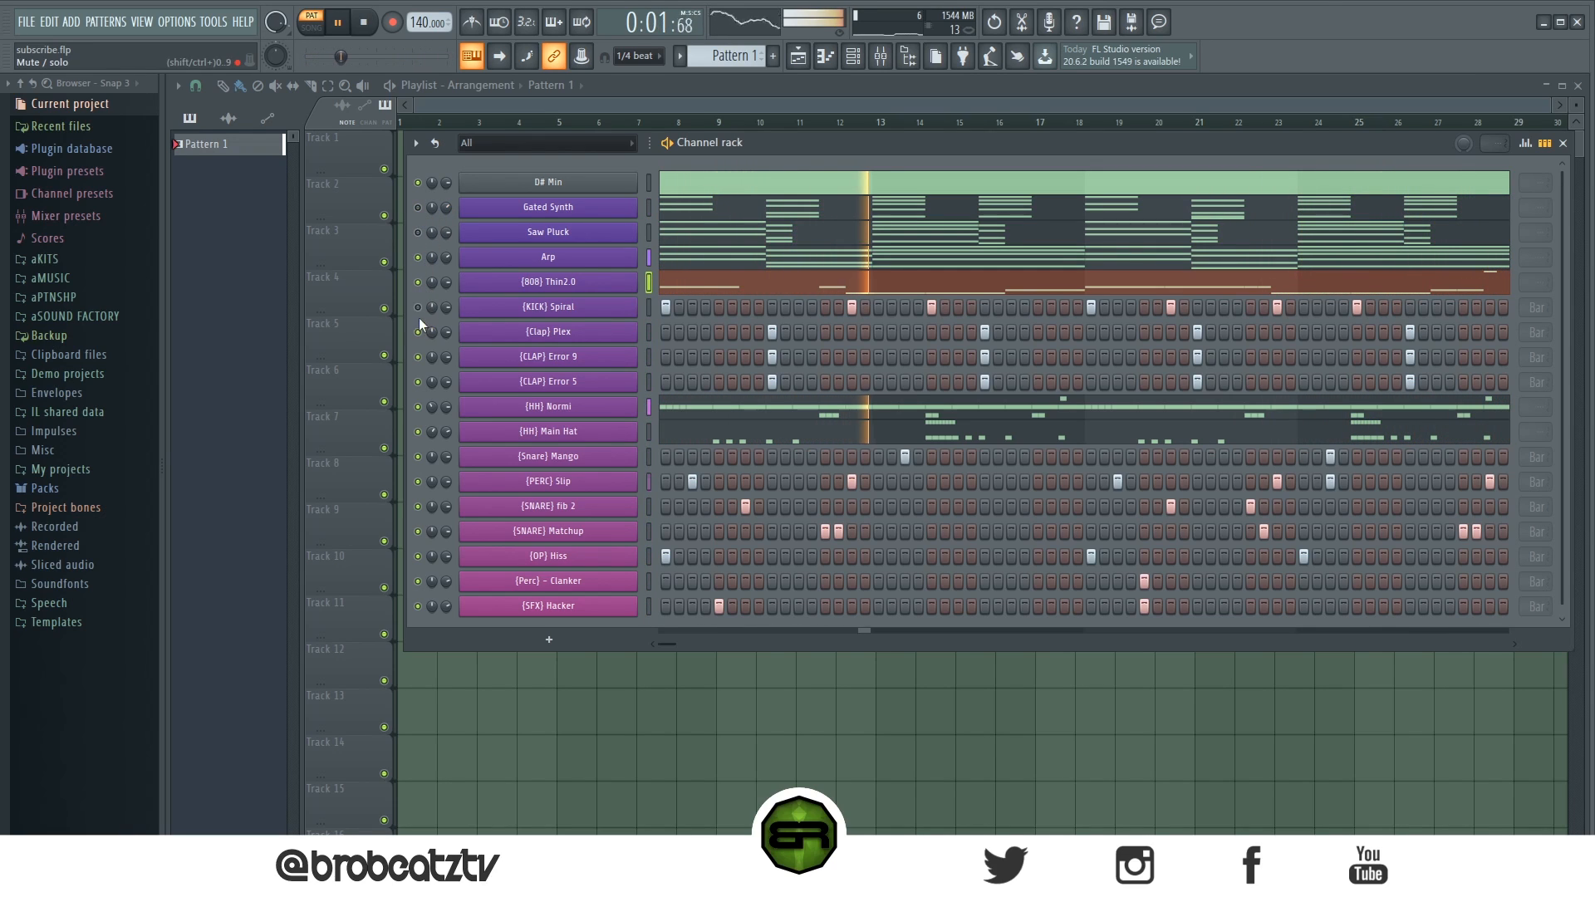